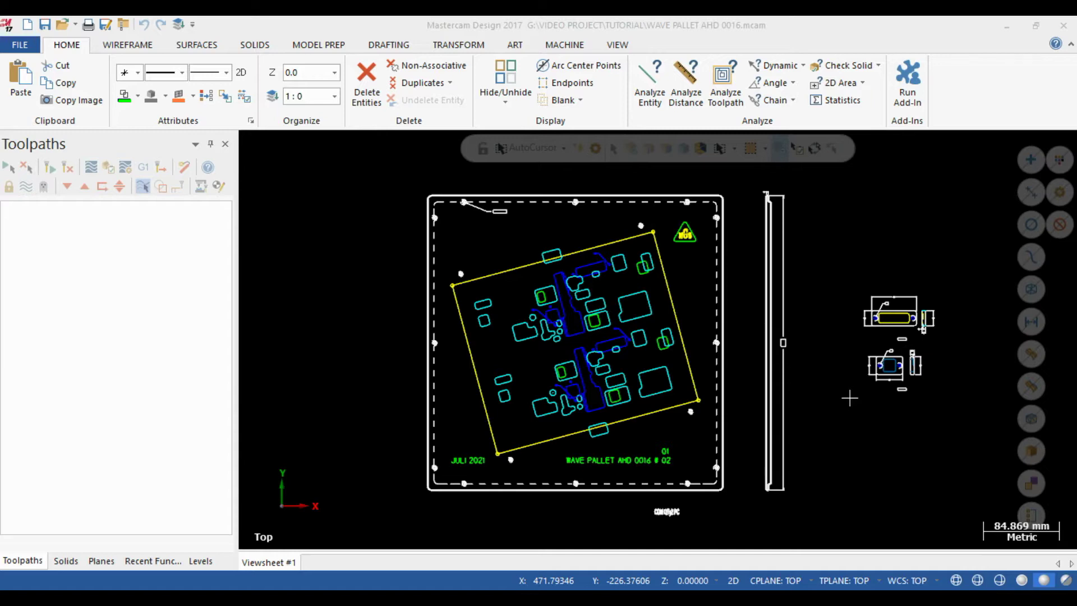
Step: Examine the wave pallet drawing, covering the tilted board outline, pocket shapes, engraved text, side view and small detail parts
{"action": "scroll", "coordinate": [767, 314], "scroll_direction": "up", "scroll_amount": 3}
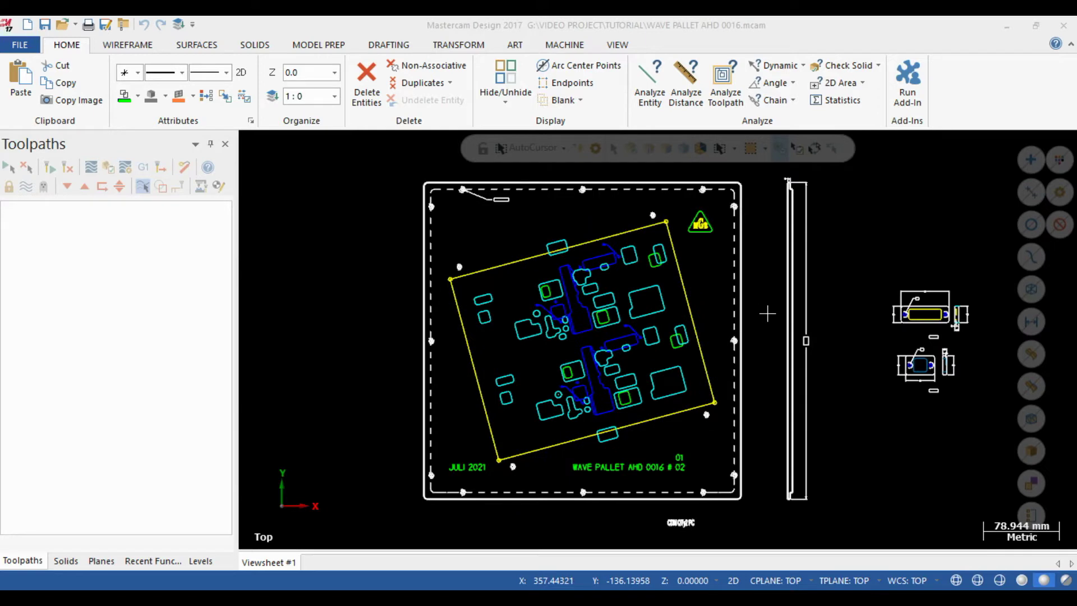
{"action": "scroll", "coordinate": [677, 263], "scroll_direction": "down", "scroll_amount": 2}
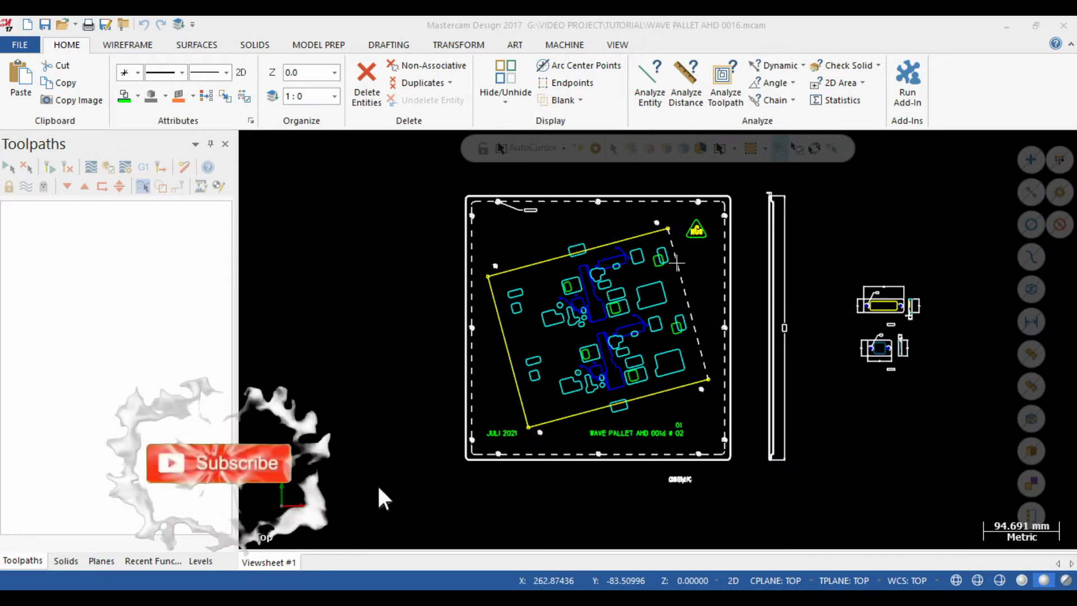
{"action": "scroll", "coordinate": [649, 404], "scroll_direction": "down", "scroll_amount": 2}
{"action": "scroll", "coordinate": [611, 267], "scroll_direction": "up", "scroll_amount": 3}
{"action": "scroll", "coordinate": [656, 331], "scroll_direction": "down", "scroll_amount": 2}
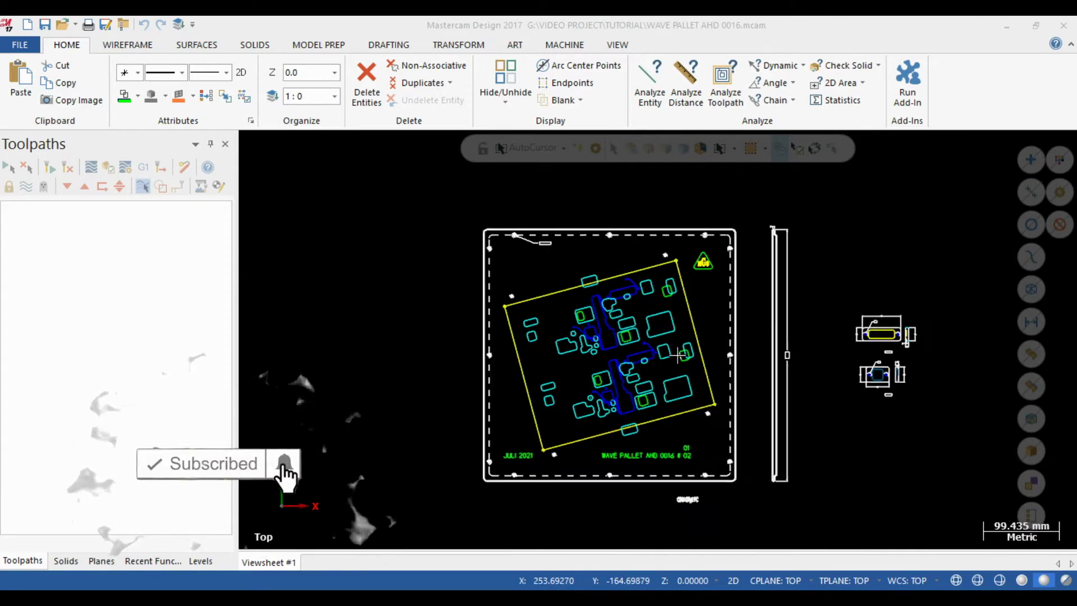
{"action": "scroll", "coordinate": [733, 403], "scroll_direction": "up", "scroll_amount": 3}
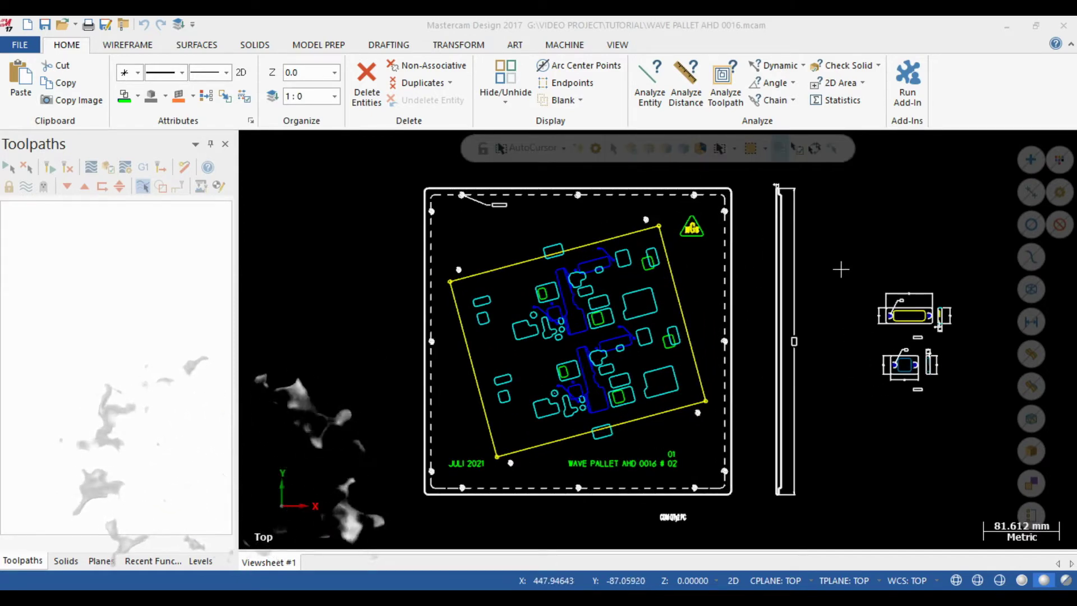
{"action": "scroll", "coordinate": [617, 280], "scroll_direction": "up", "scroll_amount": 2}
{"action": "scroll", "coordinate": [645, 297], "scroll_direction": "down", "scroll_amount": 2}
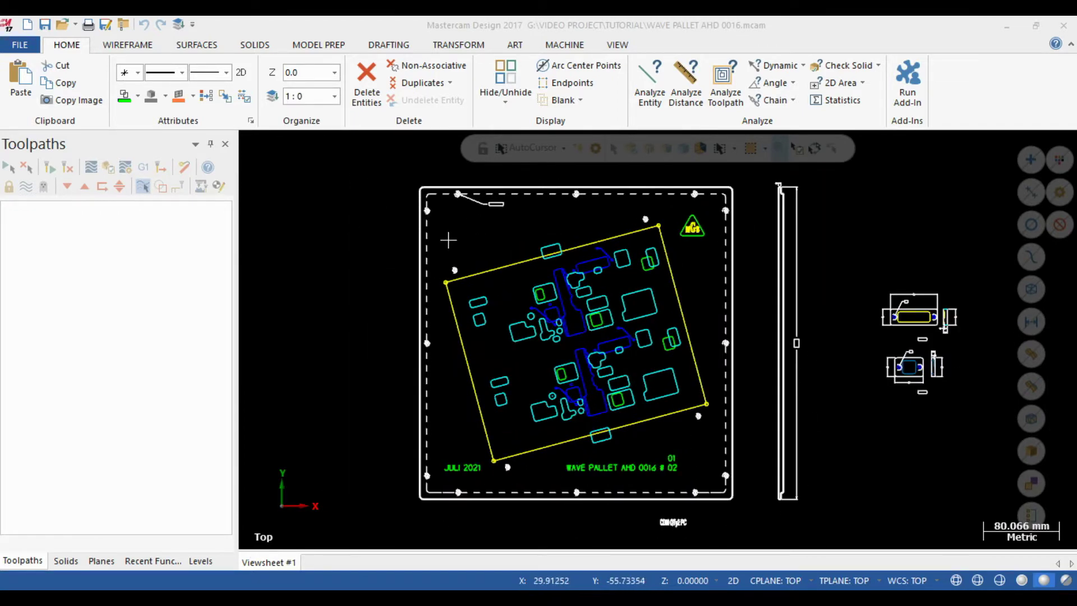
{"action": "scroll", "coordinate": [596, 456], "scroll_direction": "up", "scroll_amount": 4}
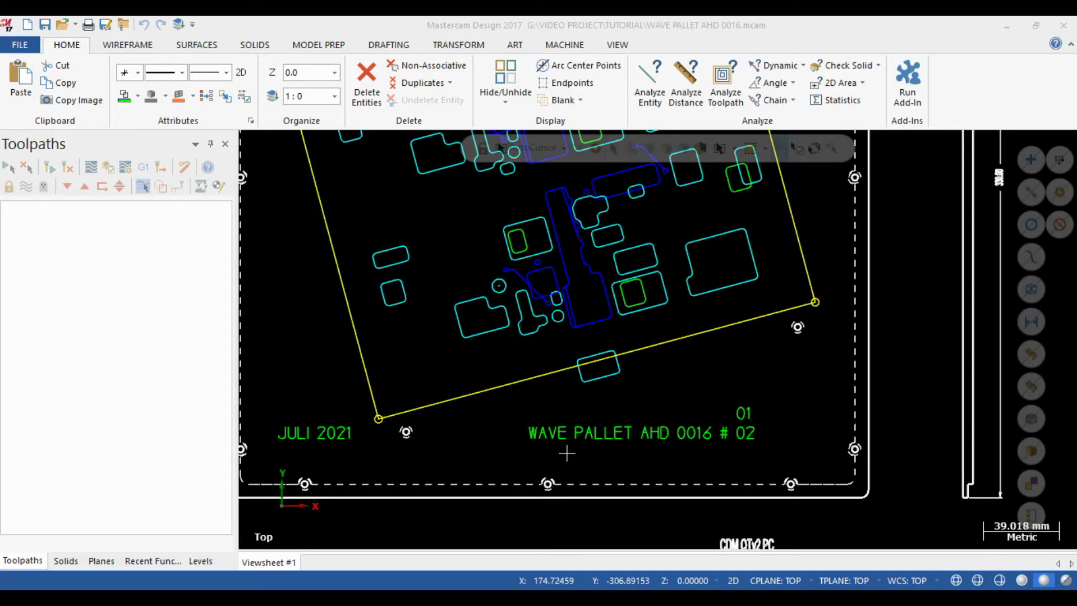
{"action": "scroll", "coordinate": [691, 454], "scroll_direction": "down", "scroll_amount": 5}
{"action": "scroll", "coordinate": [632, 413], "scroll_direction": "up", "scroll_amount": 3}
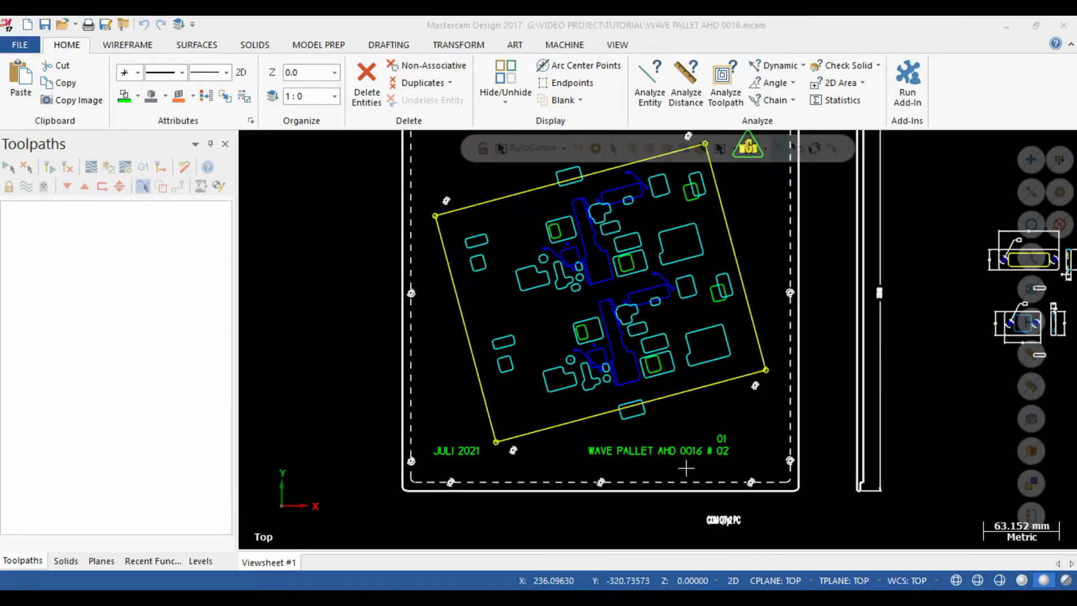
{"action": "scroll", "coordinate": [659, 242], "scroll_direction": "up", "scroll_amount": 1}
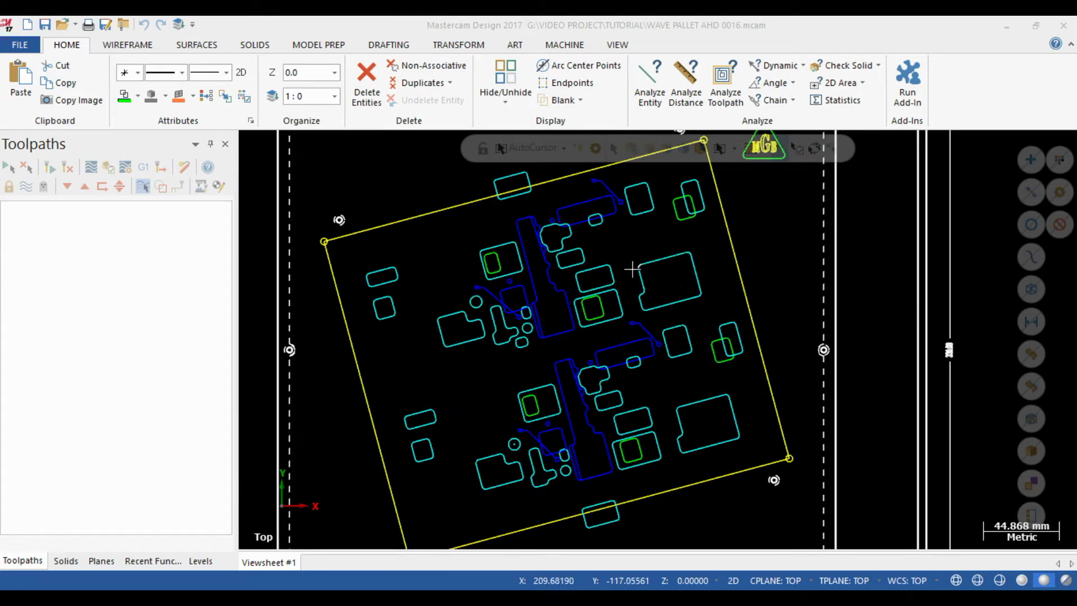
{"action": "scroll", "coordinate": [634, 317], "scroll_direction": "down", "scroll_amount": 2}
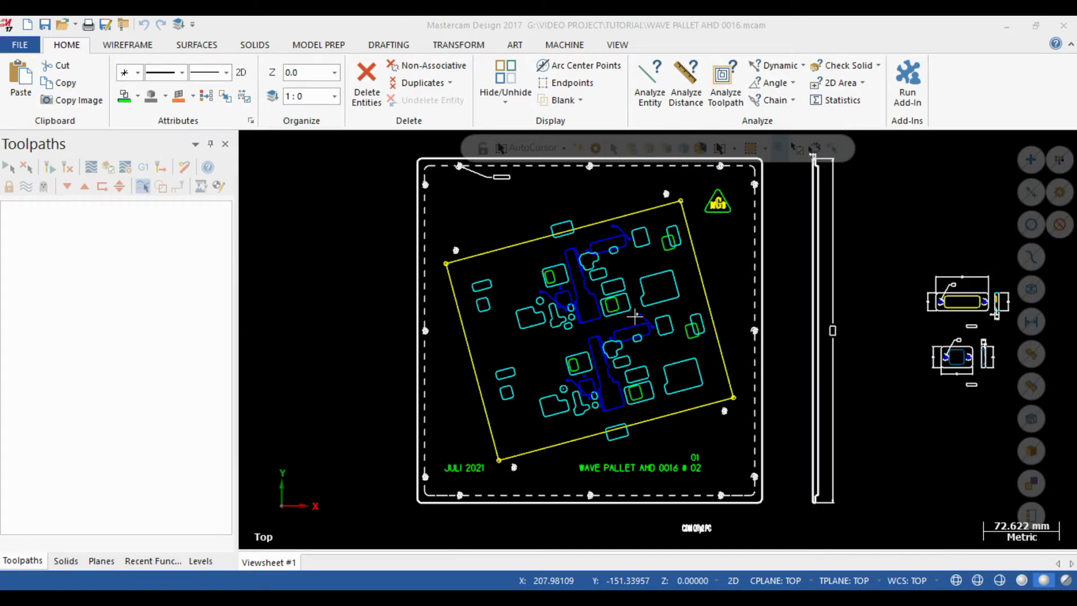
{"action": "scroll", "coordinate": [634, 316], "scroll_direction": "down", "scroll_amount": 2}
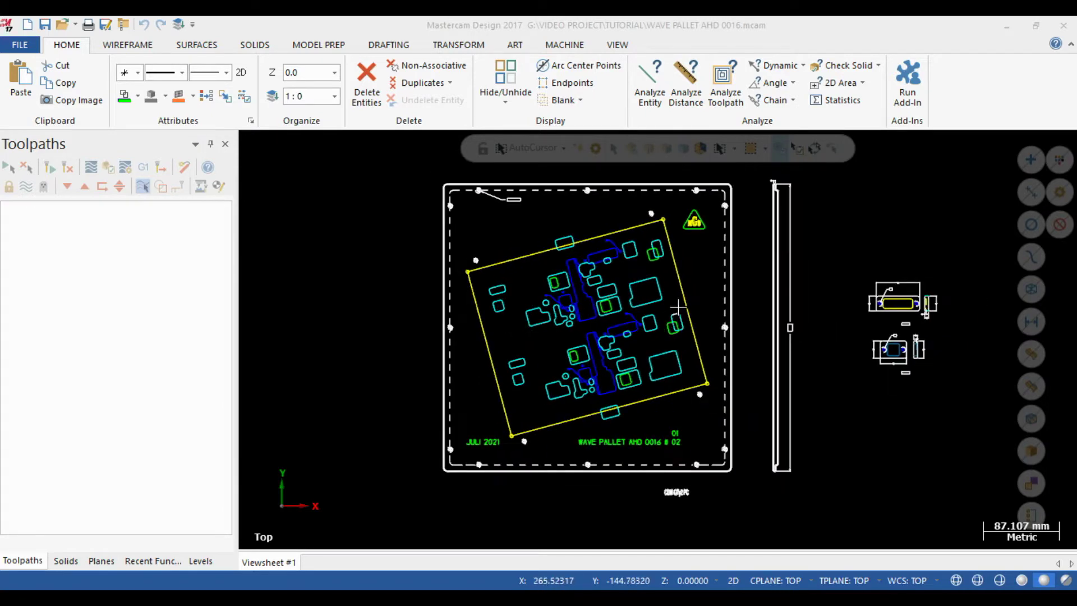
{"action": "scroll", "coordinate": [590, 274], "scroll_direction": "up", "scroll_amount": 1}
{"action": "scroll", "coordinate": [685, 287], "scroll_direction": "up", "scroll_amount": 2}
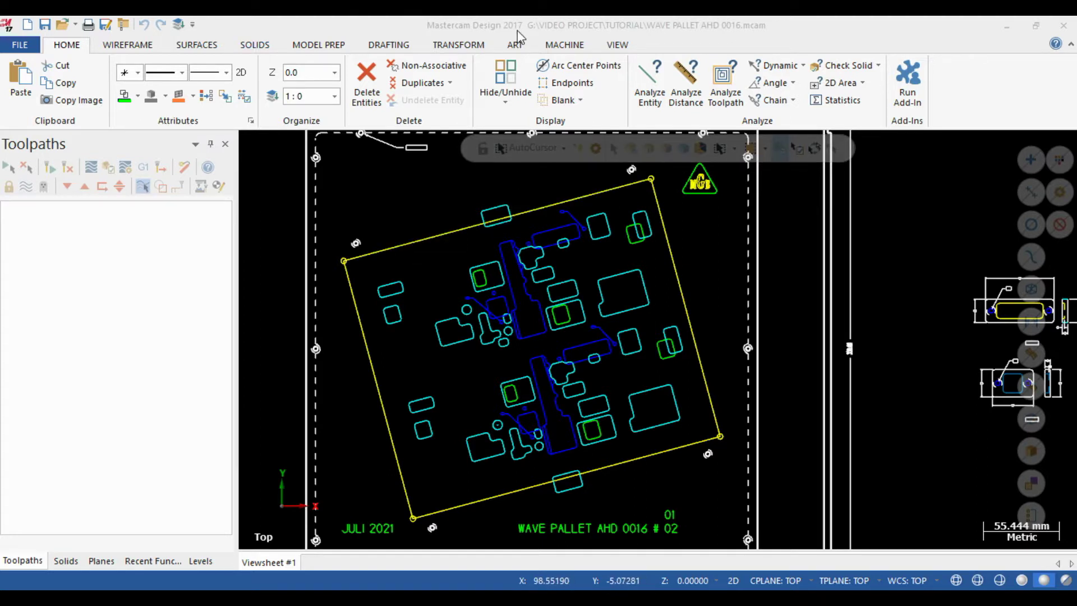
{"action": "scroll", "coordinate": [819, 335], "scroll_direction": "down", "scroll_amount": 3}
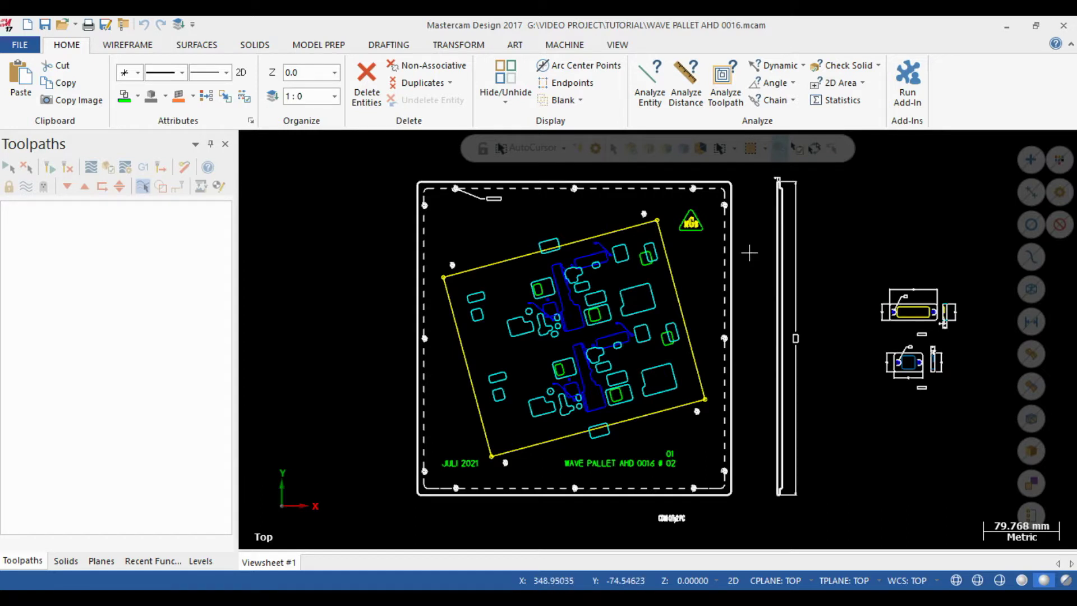
{"action": "scroll", "coordinate": [745, 250], "scroll_direction": "up", "scroll_amount": 1}
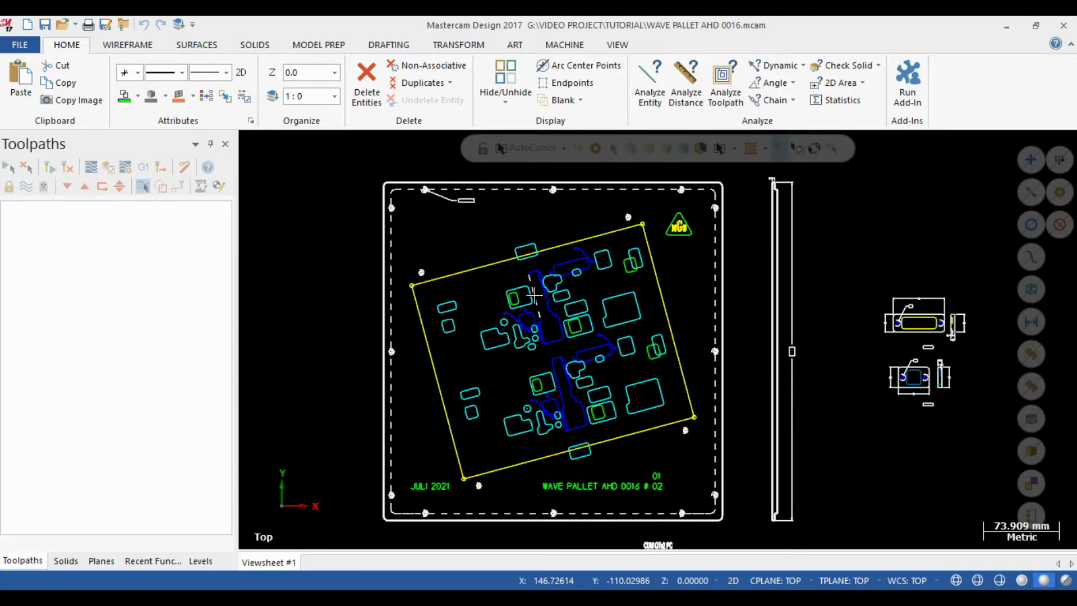
{"action": "scroll", "coordinate": [595, 303], "scroll_direction": "up", "scroll_amount": 2}
{"action": "scroll", "coordinate": [617, 294], "scroll_direction": "down", "scroll_amount": 2}
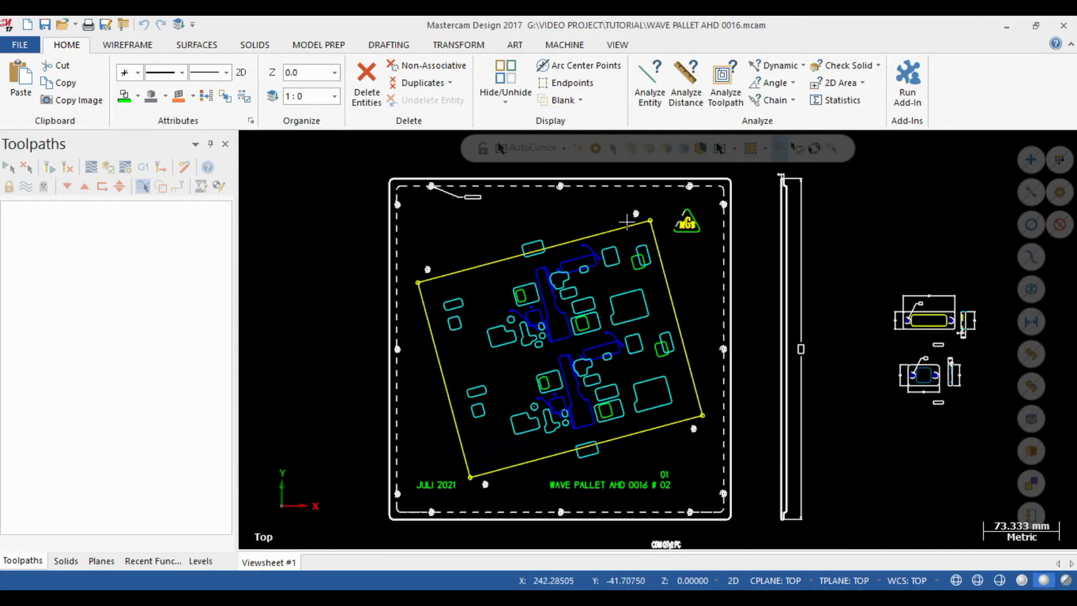
Step: Add a machine group using the GENERIC HAAS 3X MILL machine definition
{"action": "left_click", "coordinate": [563, 46]}
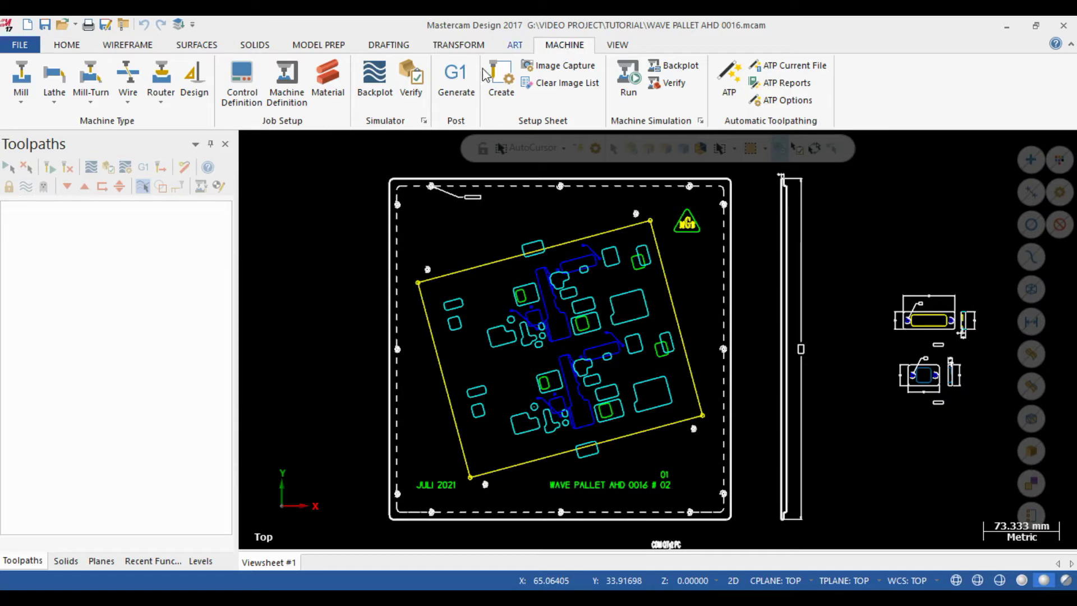
{"action": "left_click", "coordinate": [21, 79]}
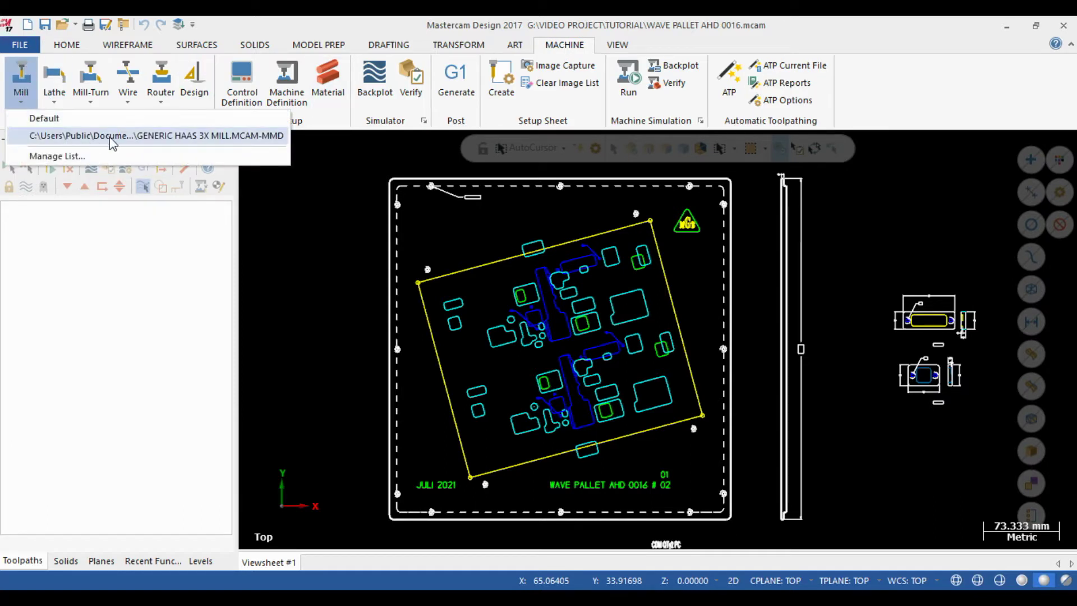
{"action": "left_click", "coordinate": [153, 135]}
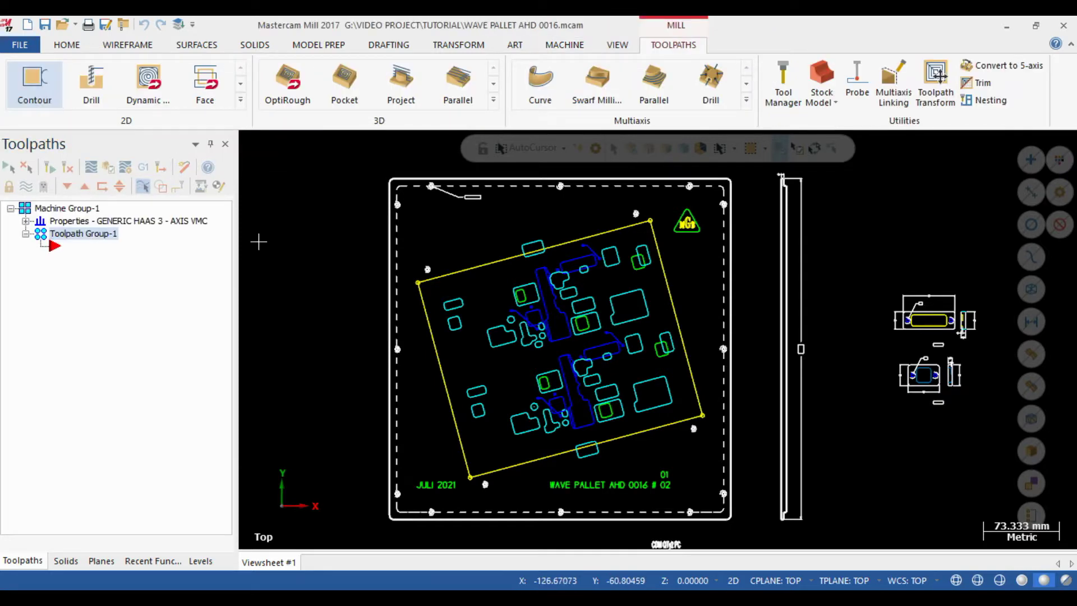
{"action": "scroll", "coordinate": [471, 268], "scroll_direction": "down", "scroll_amount": 1}
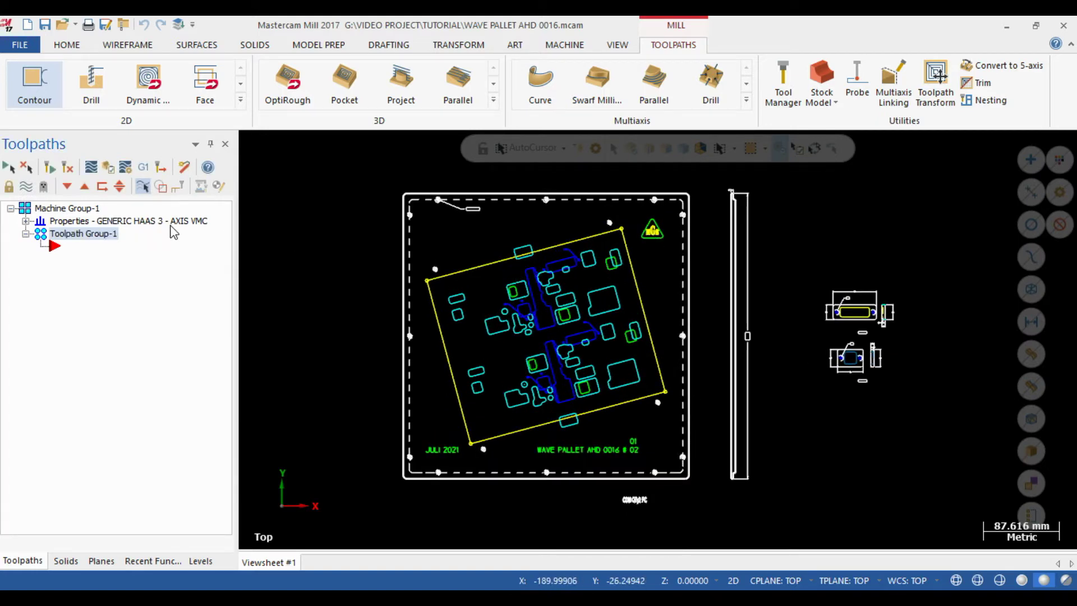
{"action": "scroll", "coordinate": [573, 326], "scroll_direction": "down", "scroll_amount": 1}
{"action": "scroll", "coordinate": [573, 326], "scroll_direction": "up", "scroll_amount": 2}
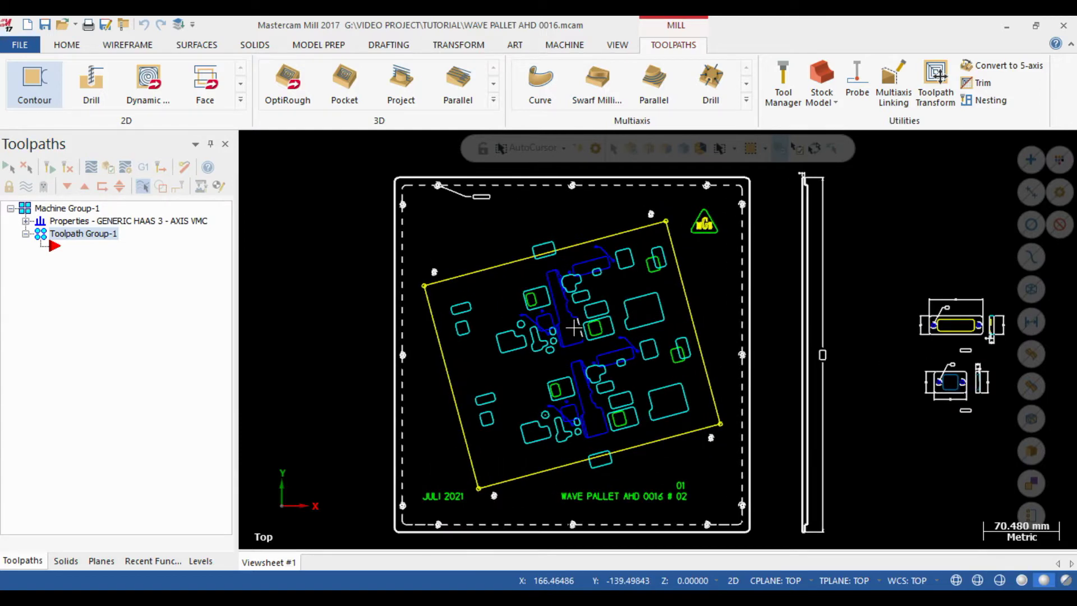
{"action": "scroll", "coordinate": [637, 299], "scroll_direction": "down", "scroll_amount": 1}
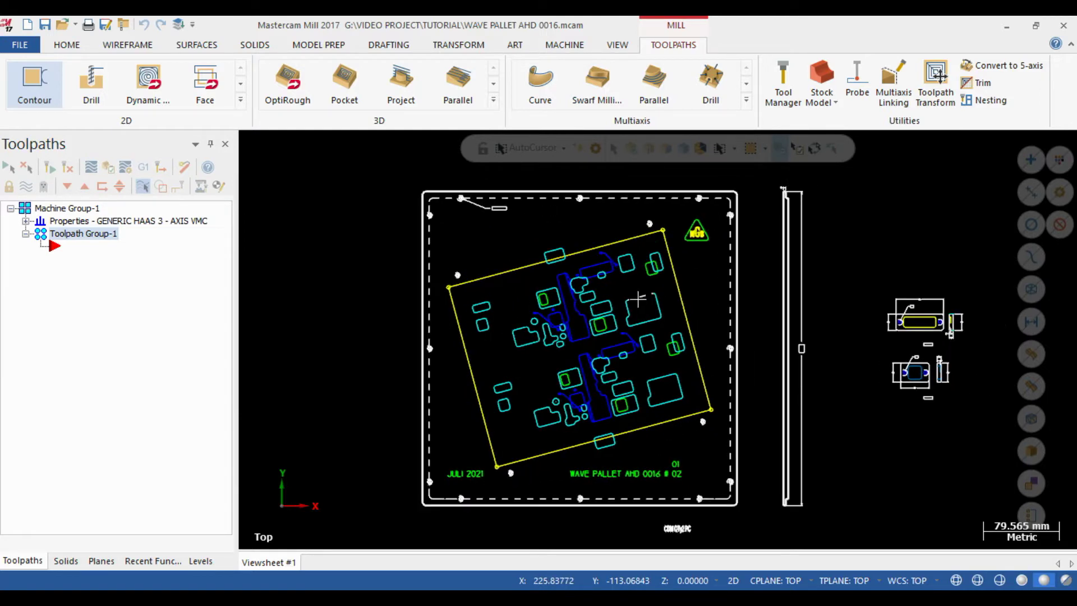
{"action": "scroll", "coordinate": [695, 348], "scroll_direction": "up", "scroll_amount": 1}
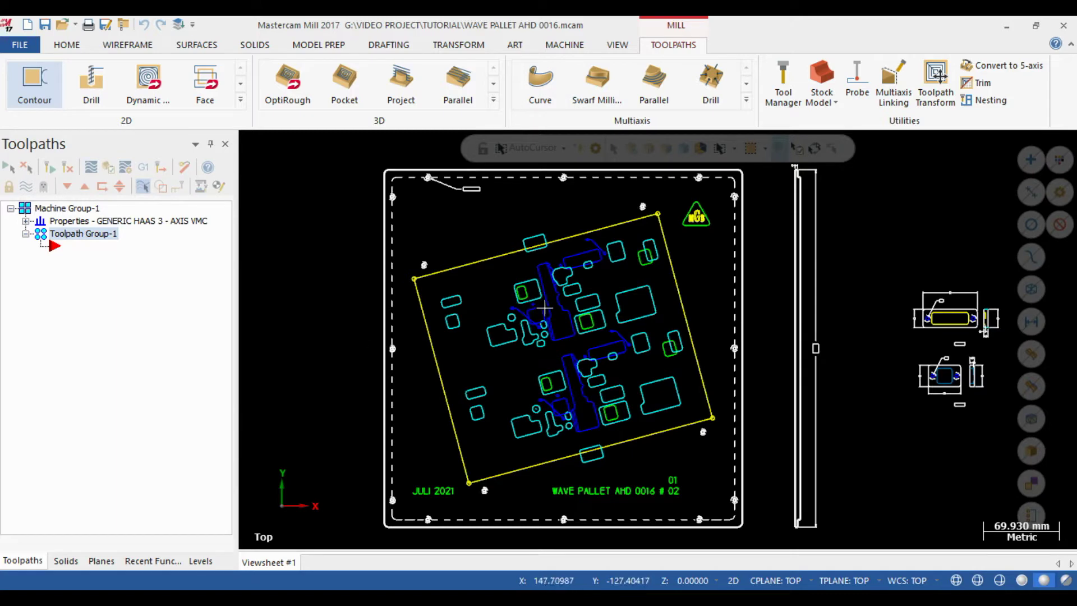
Step: Hide and reshow levels DP1.4, THRU, DP3.5 and DP 4.5 one at a time to identify the geometry on each
{"action": "left_click", "coordinate": [200, 560]}
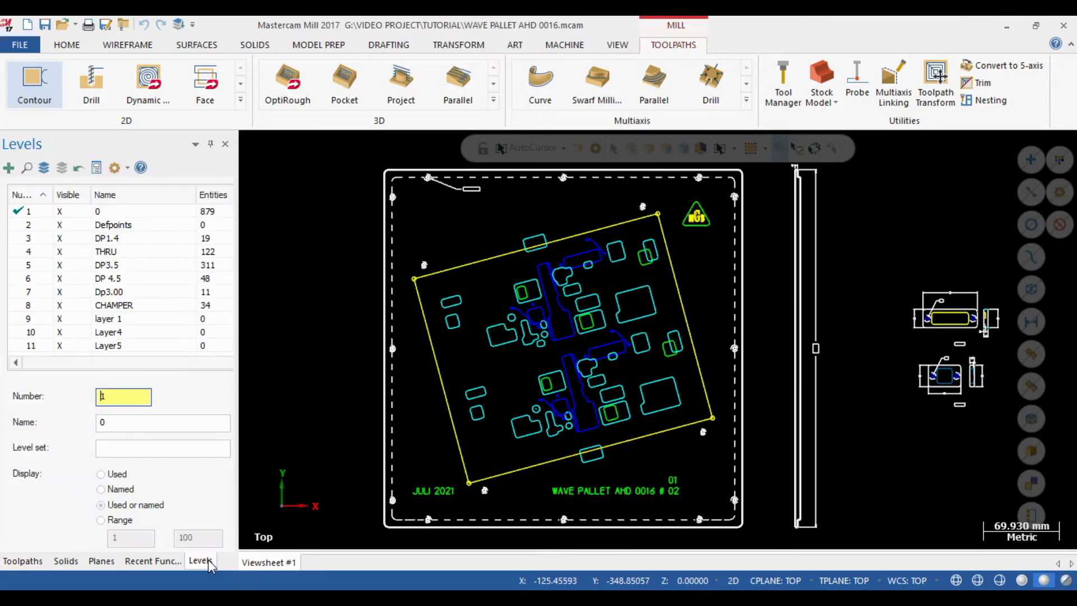
{"action": "left_click", "coordinate": [62, 238]}
{"action": "left_click", "coordinate": [61, 238]}
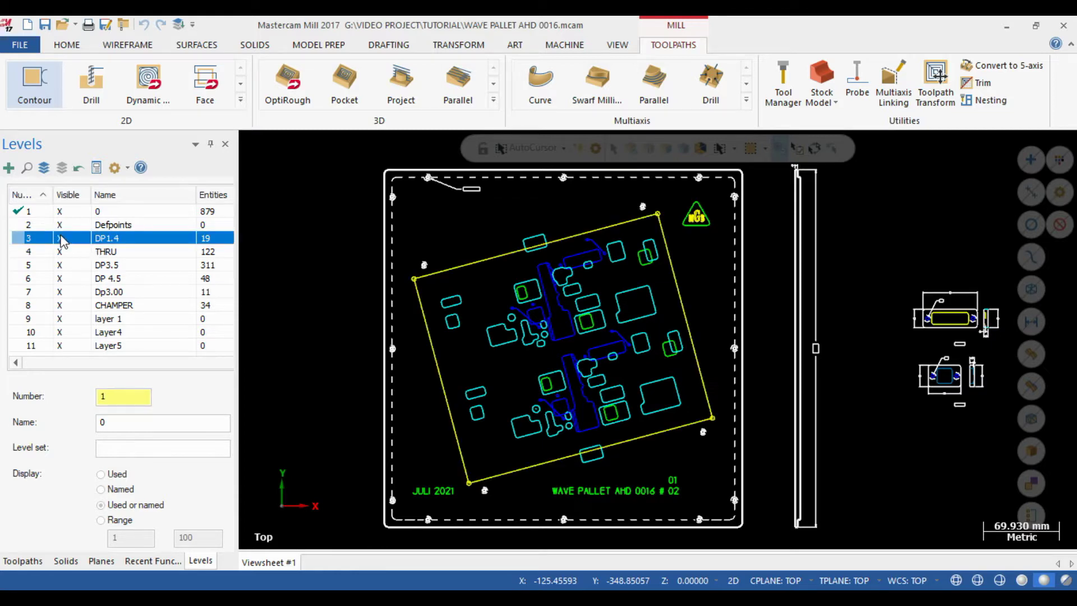
{"action": "left_click", "coordinate": [62, 252]}
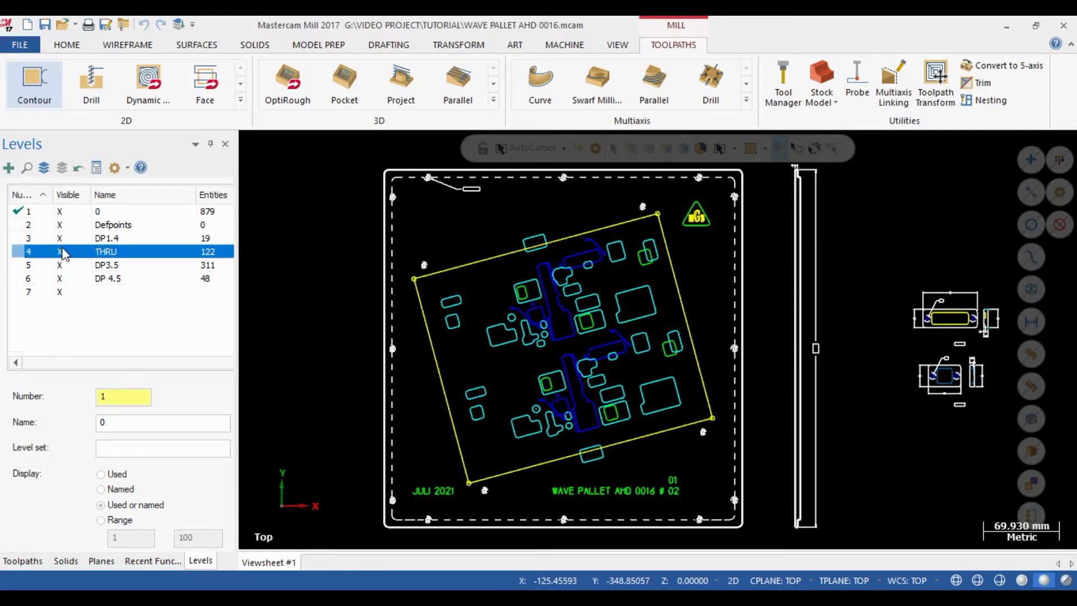
{"action": "left_click", "coordinate": [62, 249]}
{"action": "left_click", "coordinate": [62, 262]}
{"action": "left_click", "coordinate": [63, 265]}
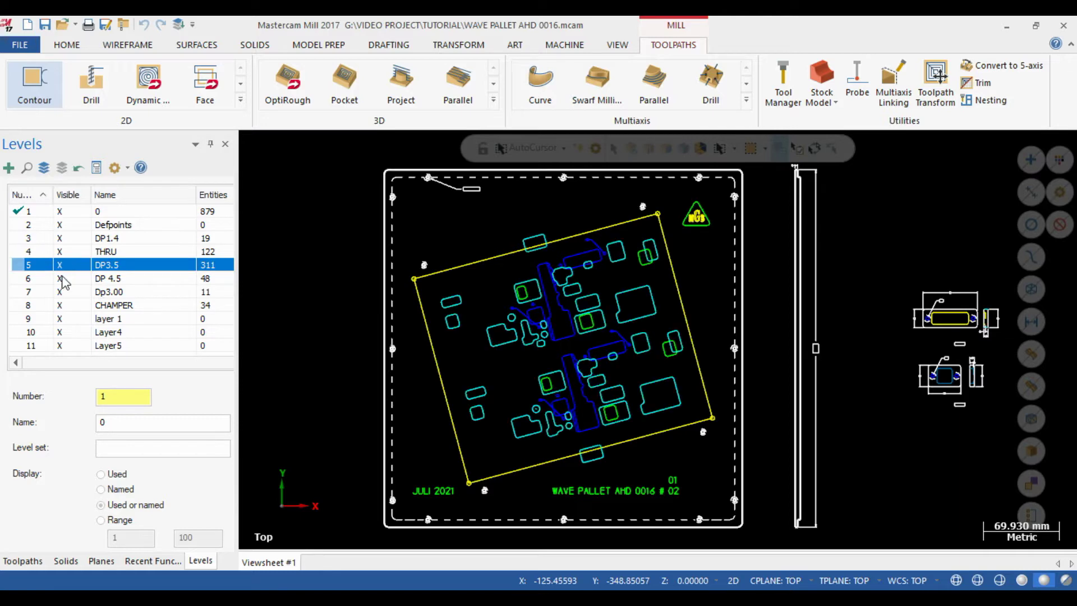
{"action": "left_click", "coordinate": [61, 279]}
{"action": "left_click", "coordinate": [61, 278]}
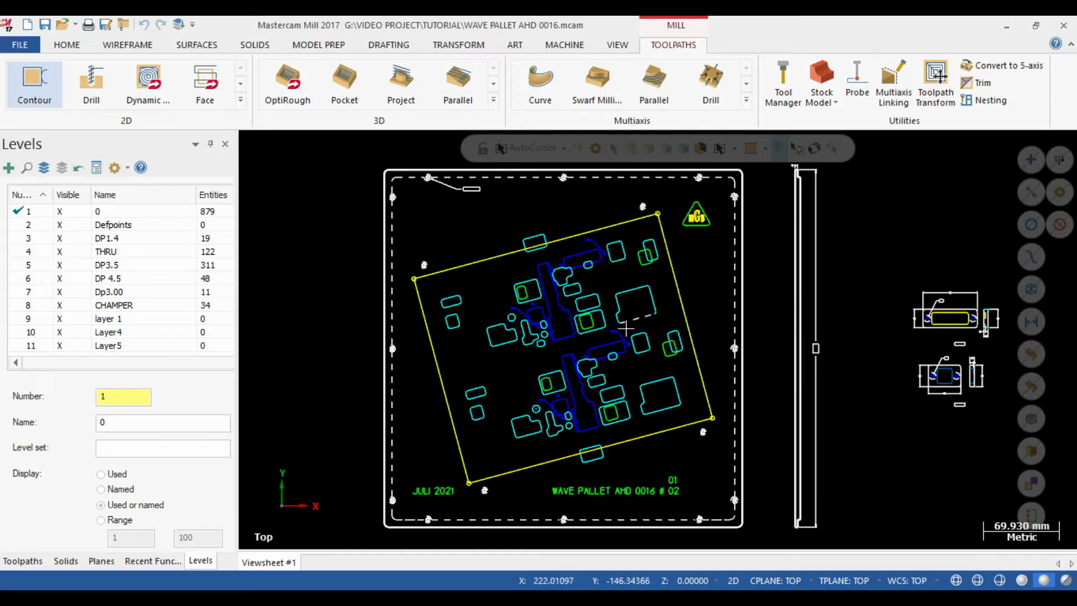
Step: Inspect the pallet pockets closely, hiding and reshowing level DP3.5 and level DP1.4 to check their geometry
{"action": "scroll", "coordinate": [811, 290], "scroll_direction": "up", "scroll_amount": 2}
{"action": "scroll", "coordinate": [811, 291], "scroll_direction": "up", "scroll_amount": 2}
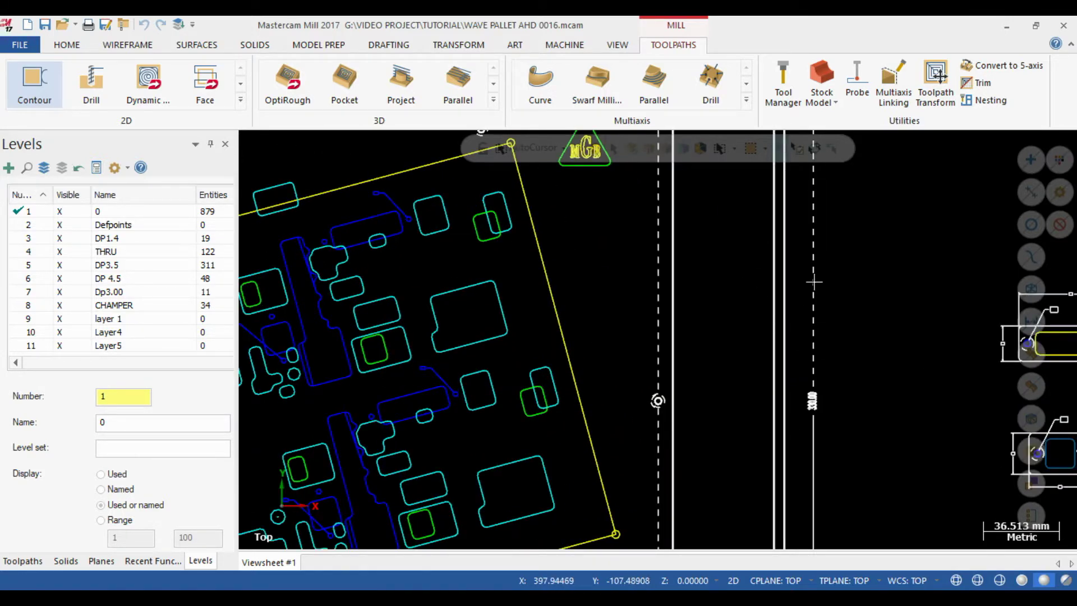
{"action": "scroll", "coordinate": [766, 268], "scroll_direction": "down", "scroll_amount": 2}
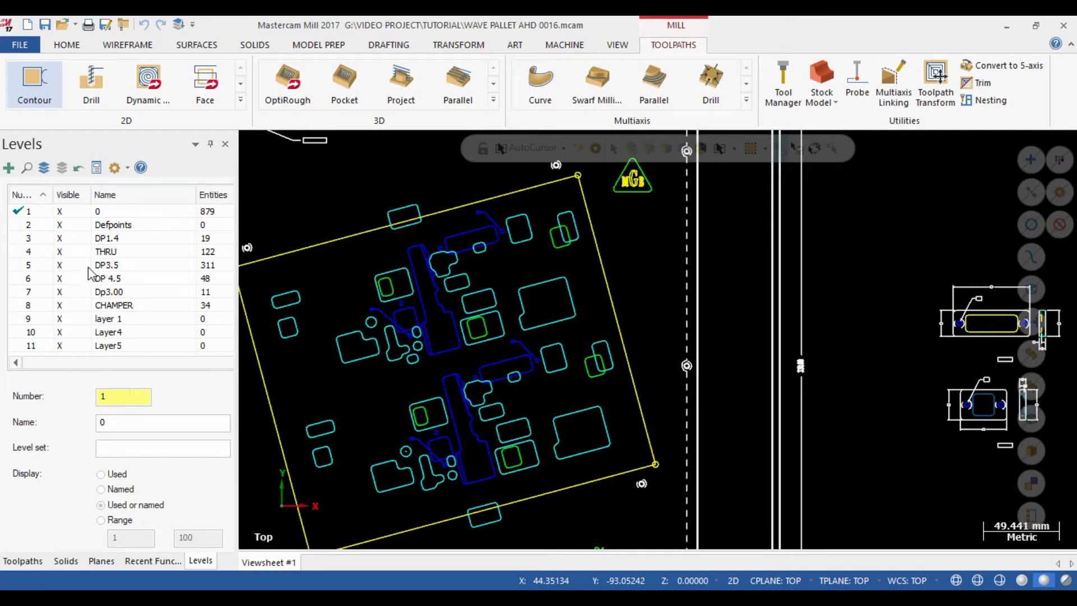
{"action": "left_click", "coordinate": [60, 265]}
{"action": "left_click", "coordinate": [60, 265]}
{"action": "scroll", "coordinate": [703, 254], "scroll_direction": "down", "scroll_amount": 1}
{"action": "scroll", "coordinate": [703, 254], "scroll_direction": "down", "scroll_amount": 1}
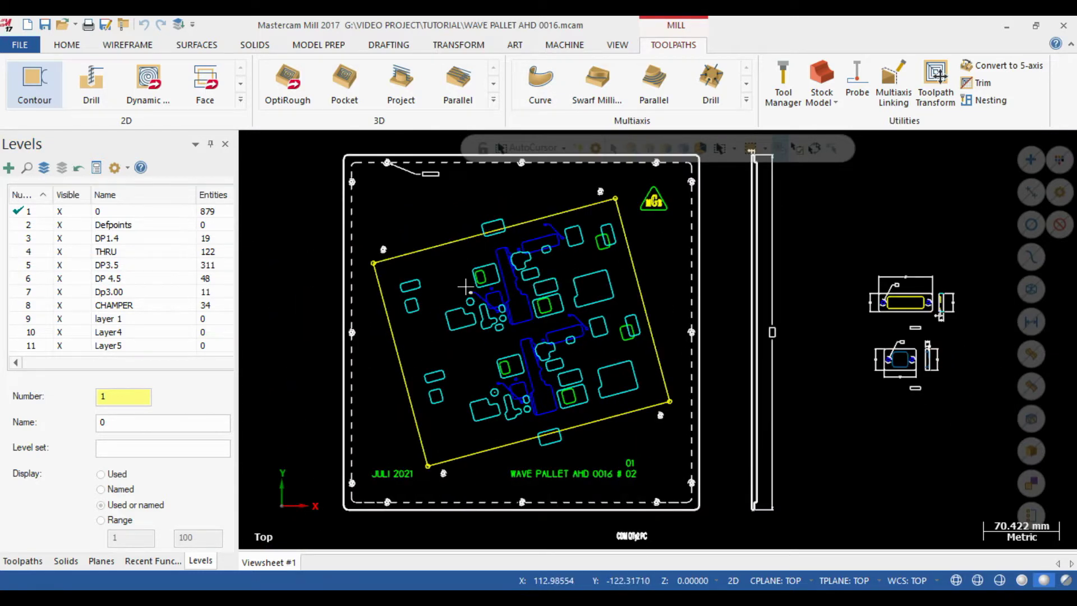
{"action": "scroll", "coordinate": [470, 272], "scroll_direction": "down", "scroll_amount": 1}
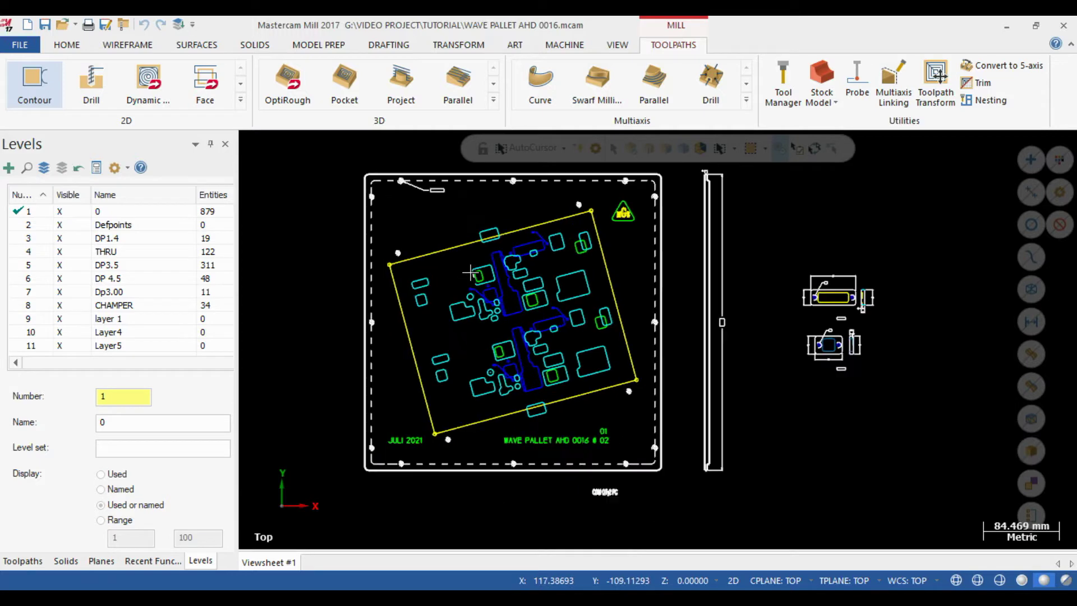
{"action": "left_click", "coordinate": [61, 240]}
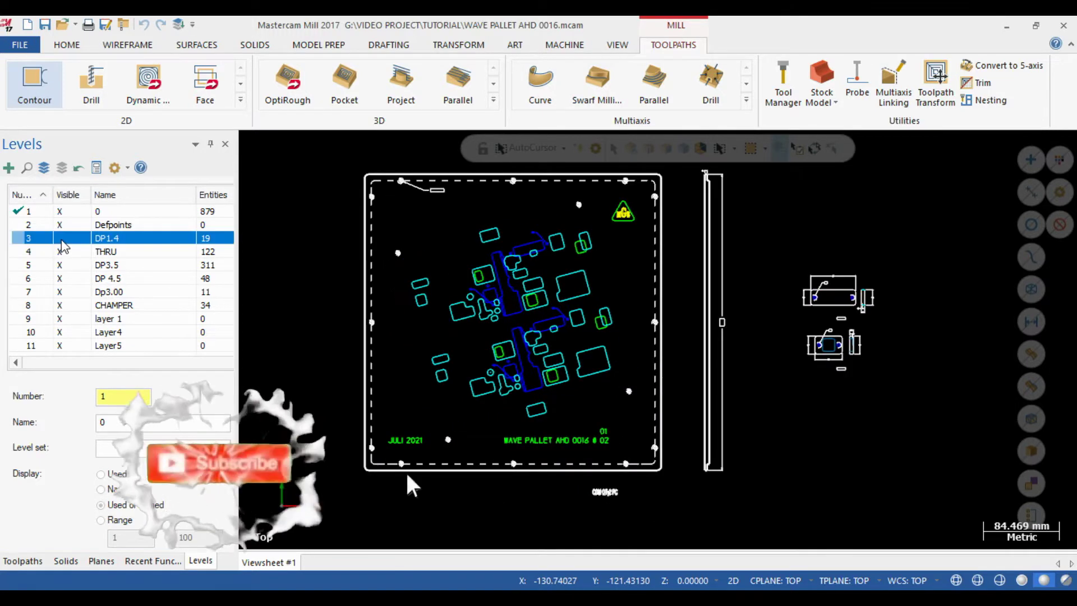
{"action": "left_click", "coordinate": [61, 238]}
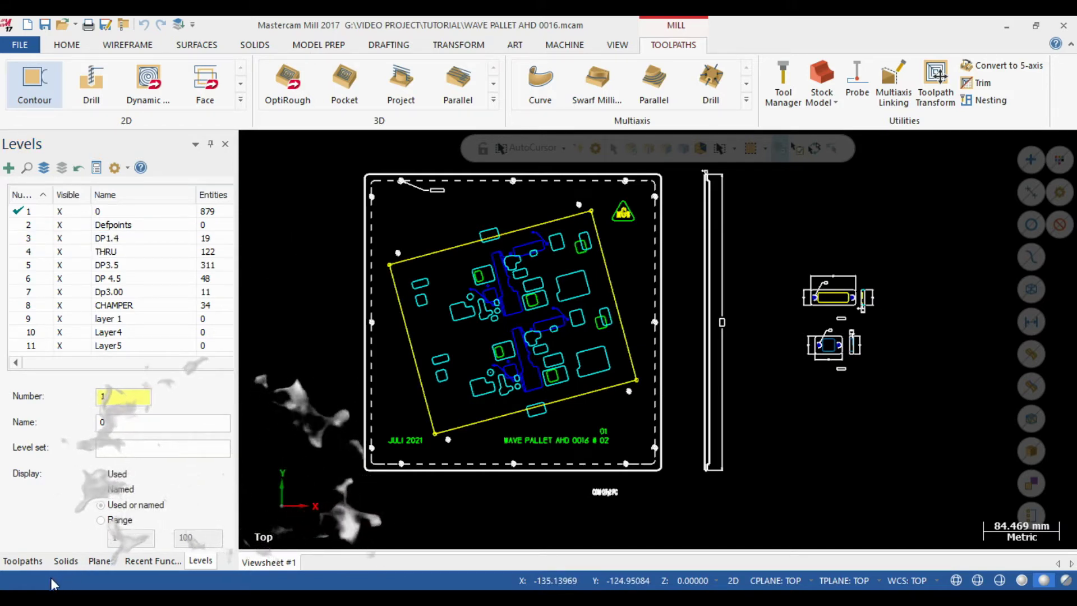
Step: Start a 2D Pocket toolpath in the toolpath group, accepting WAVE PALLET AHD 0016 as the NC name
{"action": "left_click", "coordinate": [23, 560]}
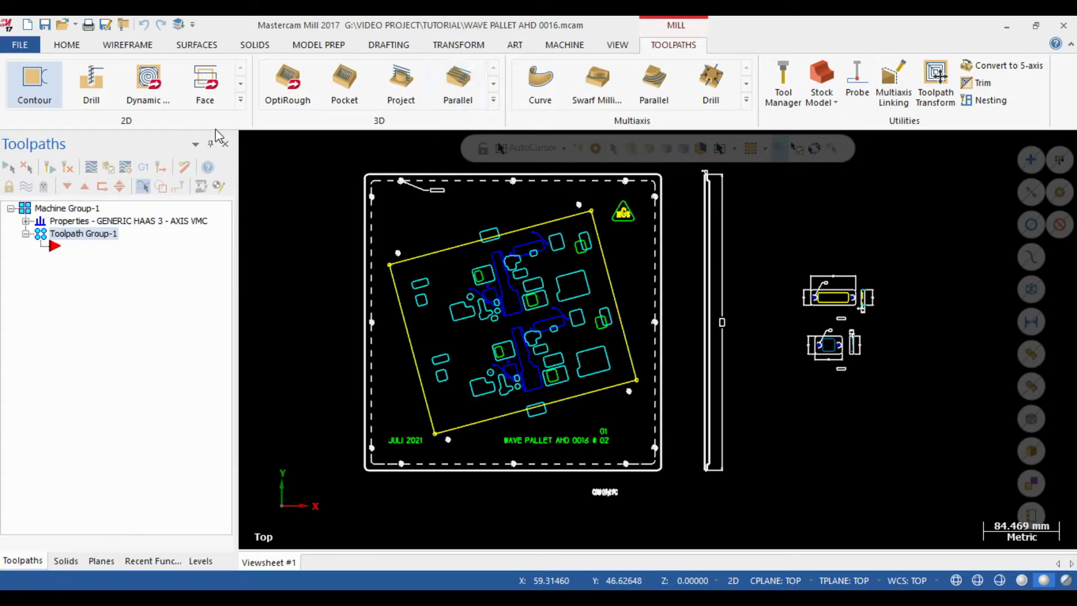
{"action": "left_click", "coordinate": [242, 99]}
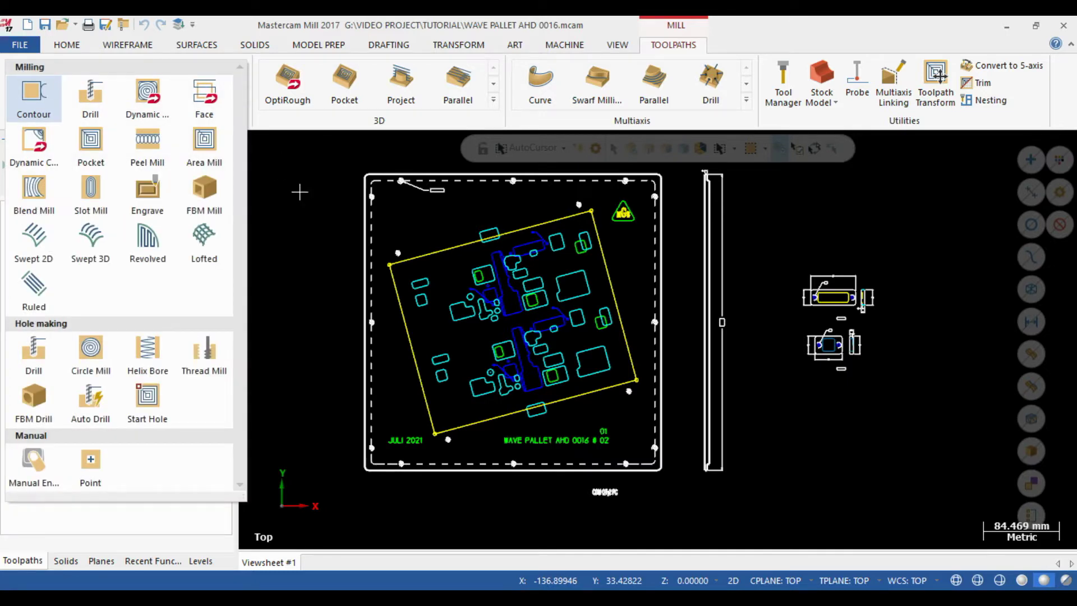
{"action": "left_click", "coordinate": [90, 138]}
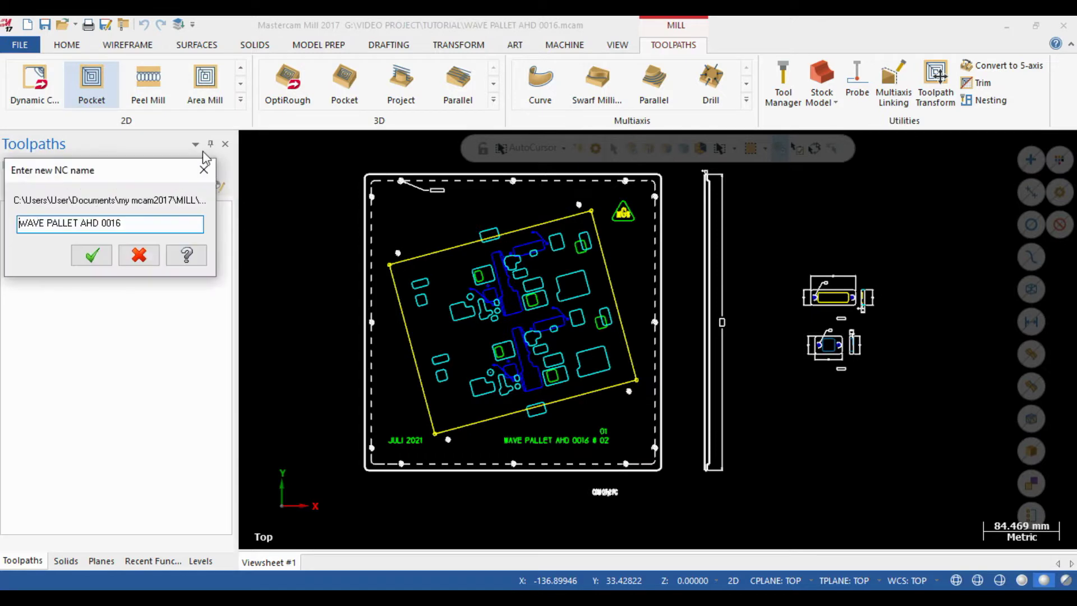
{"action": "left_click", "coordinate": [93, 255]}
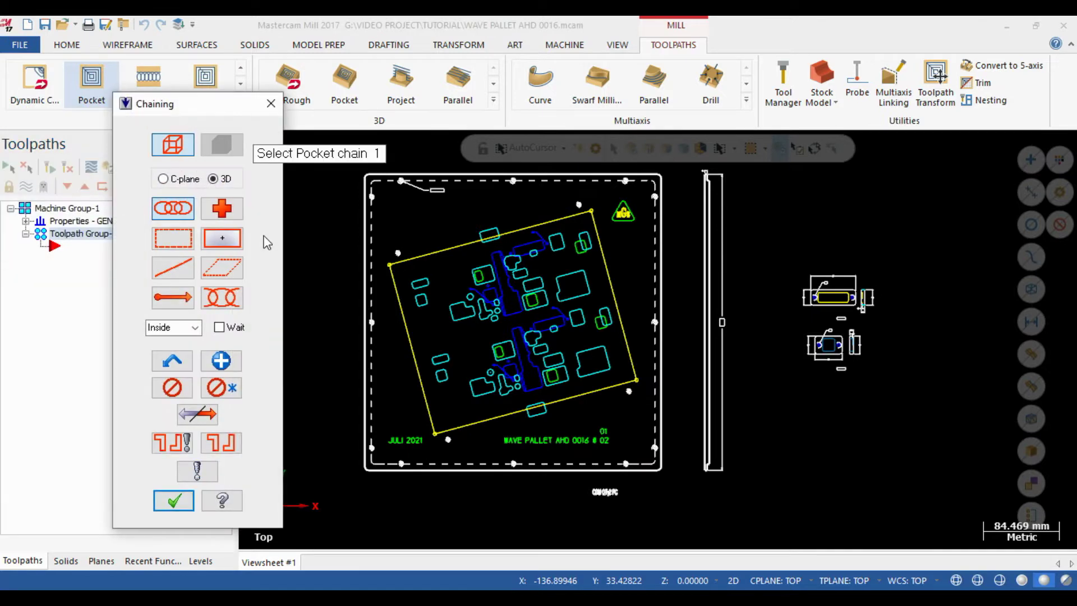
Step: Chain the tilted yellow board outline as the pocket boundary and keep Pocket as the toolpath type
{"action": "scroll", "coordinate": [431, 275], "scroll_direction": "up", "scroll_amount": 2}
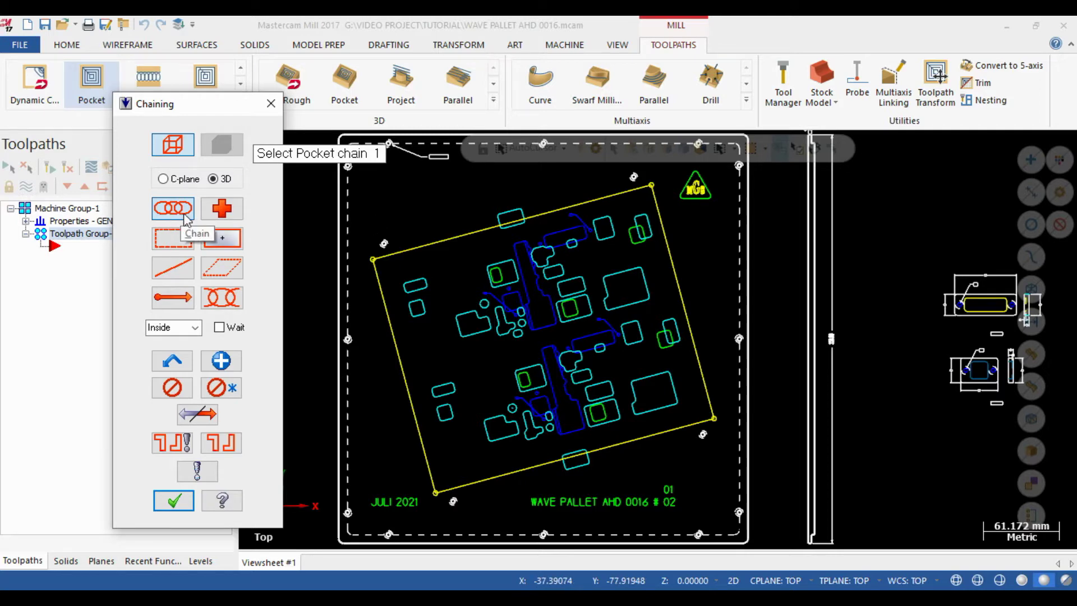
{"action": "scroll", "coordinate": [441, 290], "scroll_direction": "up", "scroll_amount": 3}
{"action": "scroll", "coordinate": [375, 250], "scroll_direction": "down", "scroll_amount": 3}
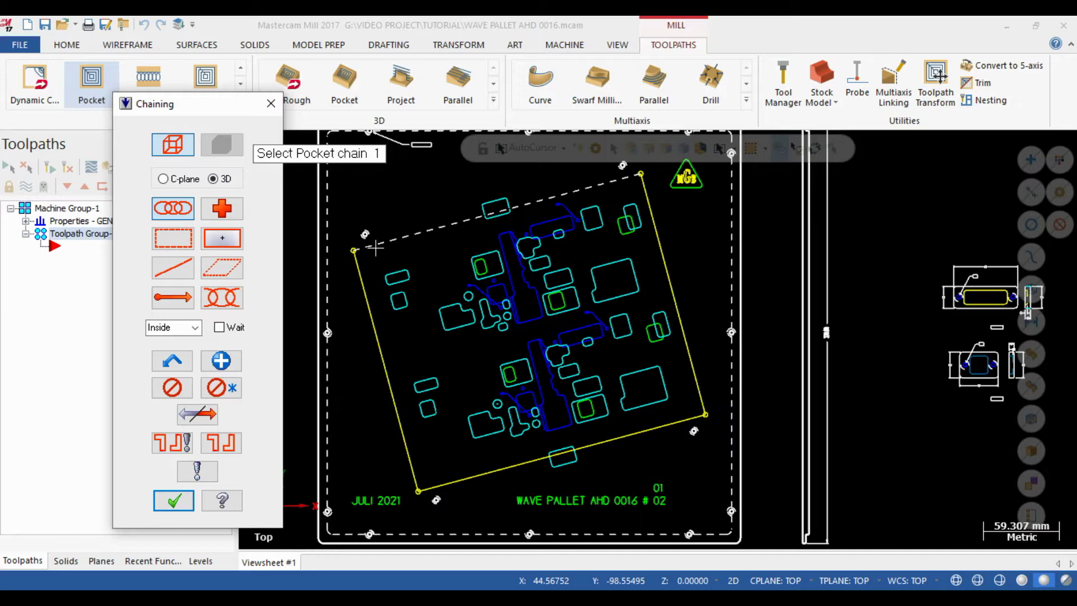
{"action": "left_click", "coordinate": [376, 247]}
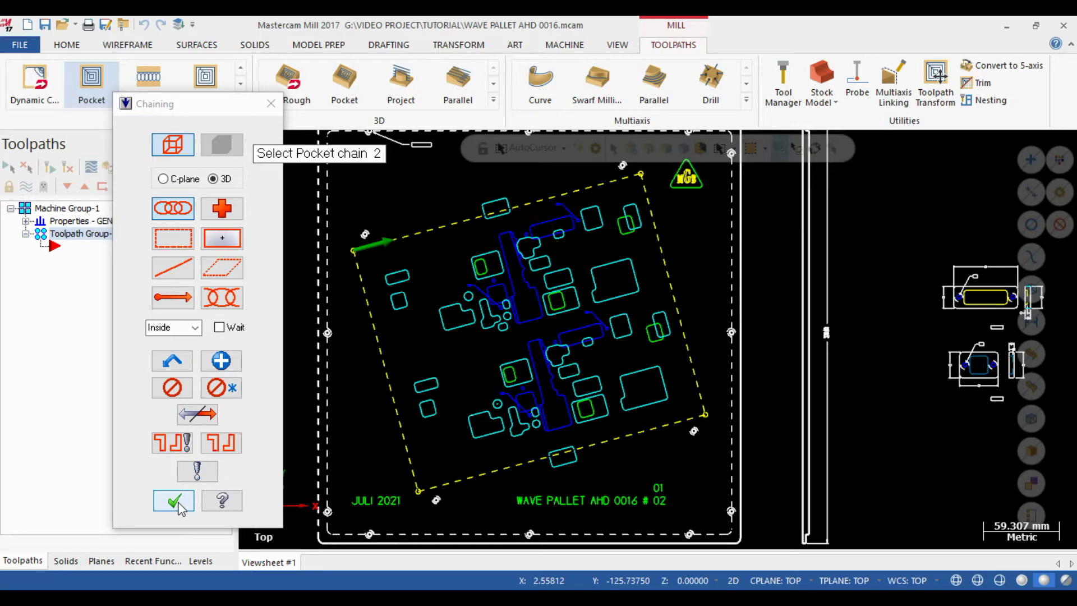
{"action": "left_click", "coordinate": [175, 502]}
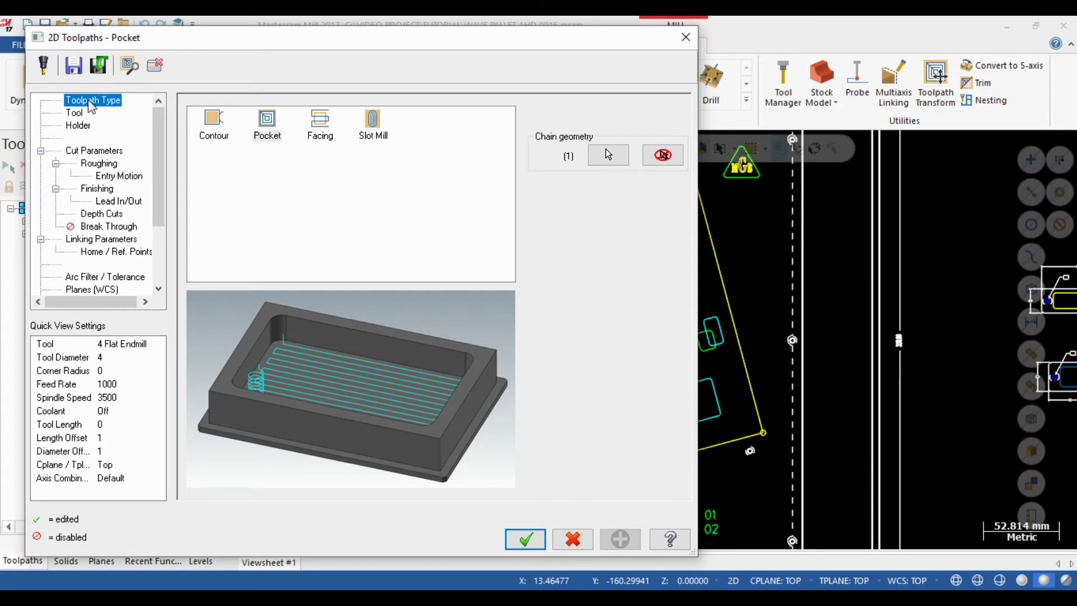
{"action": "left_click", "coordinate": [267, 132]}
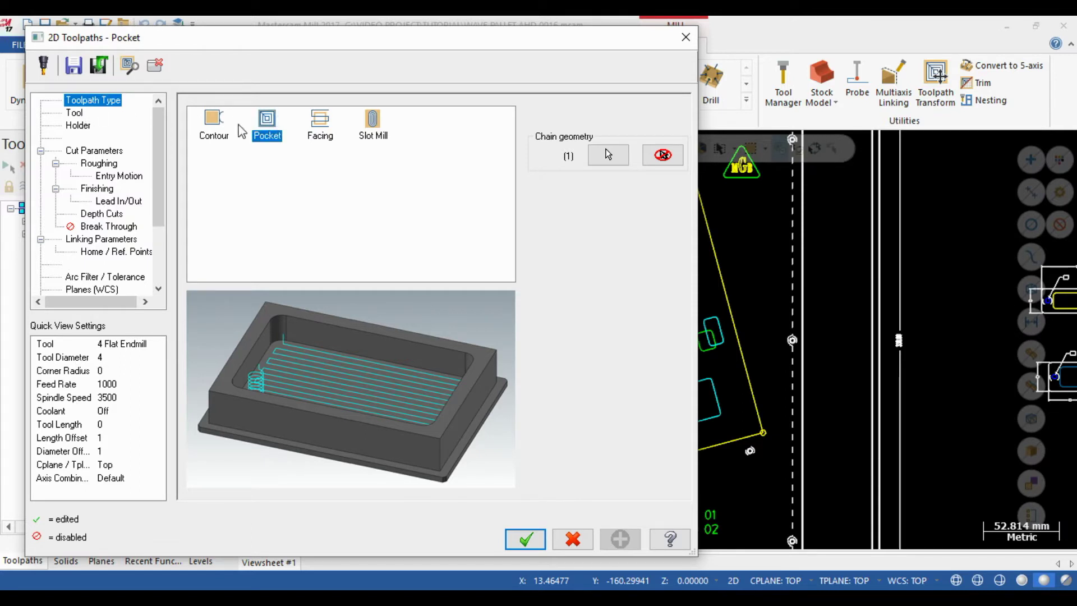
{"action": "left_click", "coordinate": [82, 116]}
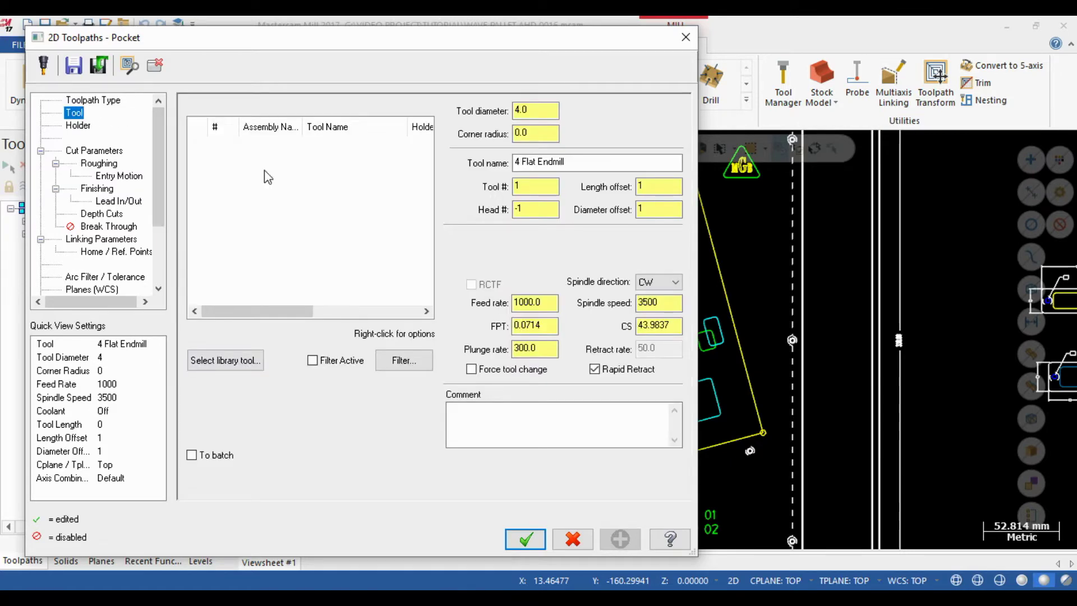
{"action": "right_click", "coordinate": [265, 172]}
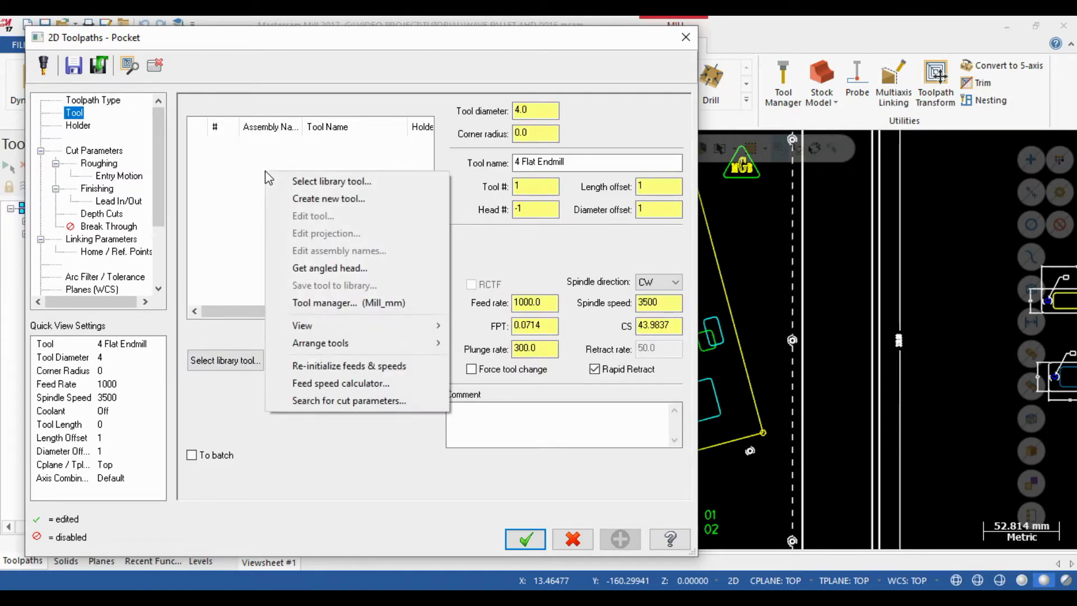
{"action": "left_click", "coordinate": [308, 187]}
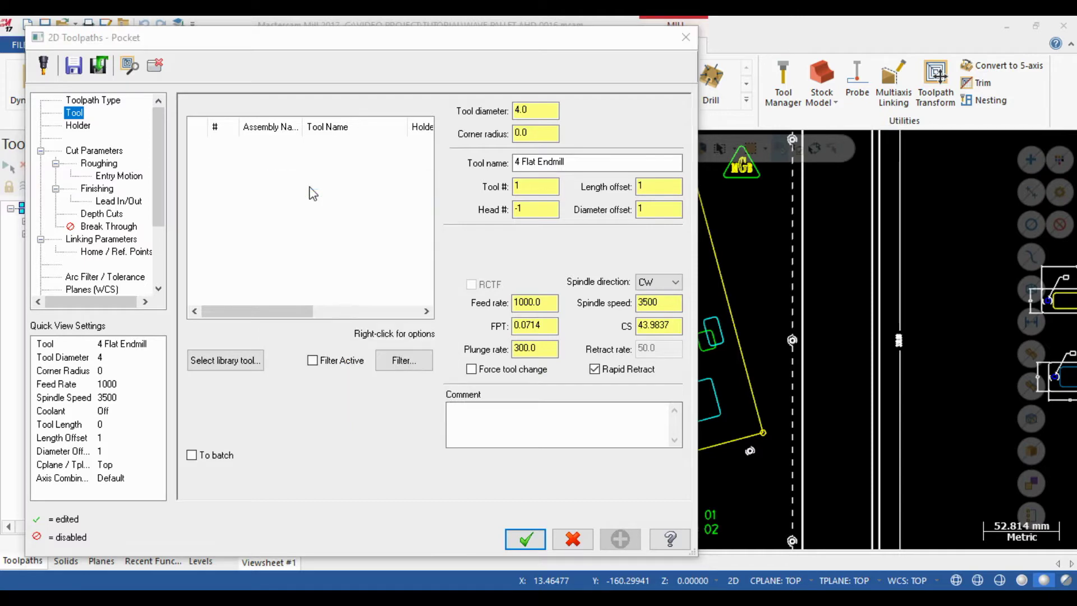
{"action": "left_click_drag", "start_coordinate": [357, 176], "coordinate": [368, 105]}
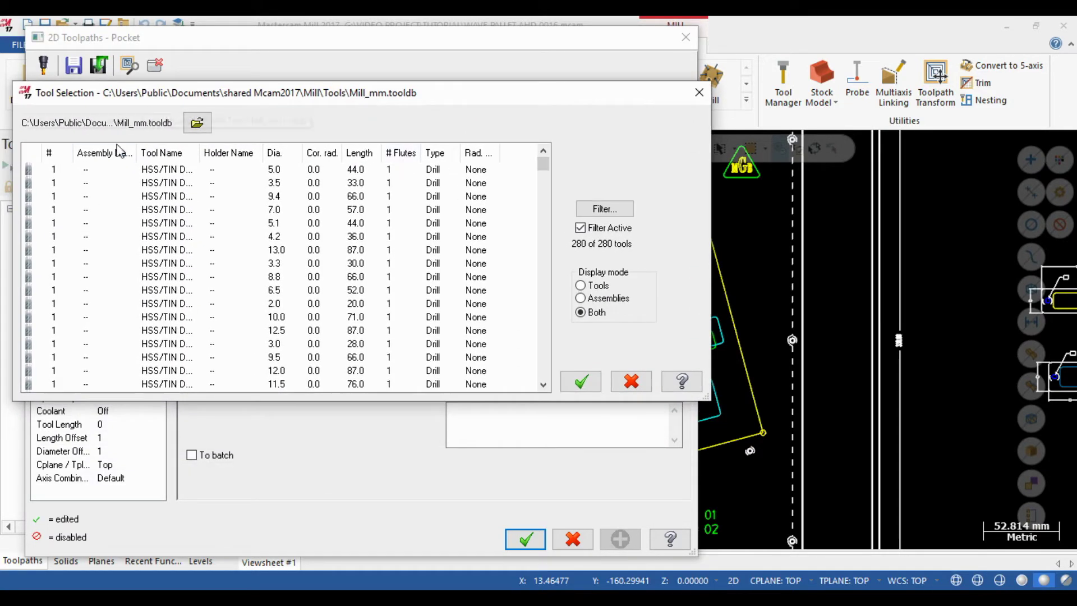
{"action": "left_click", "coordinate": [631, 382]}
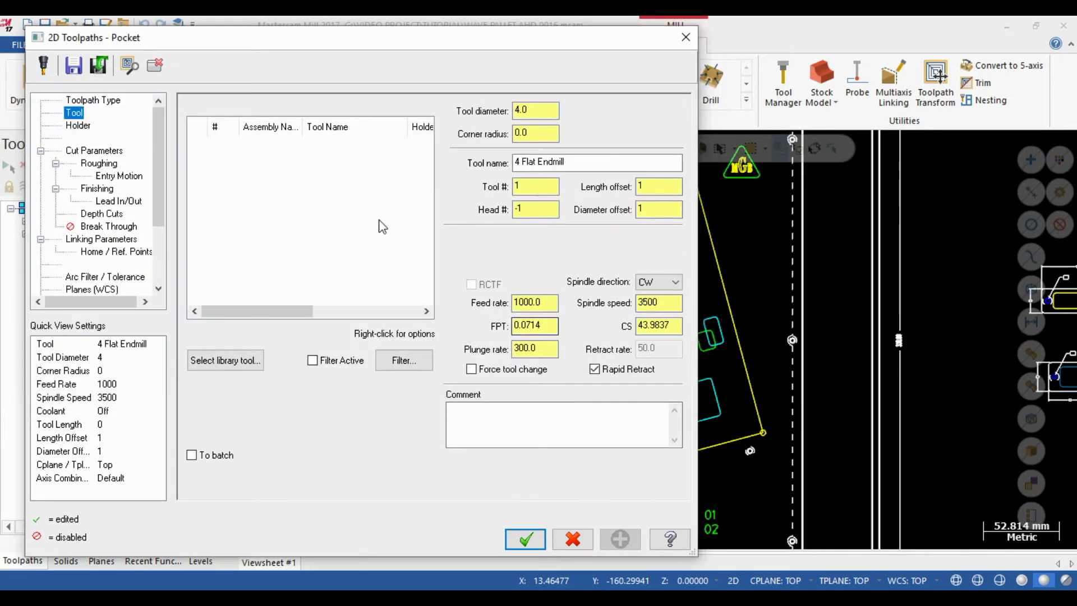
{"action": "right_click", "coordinate": [260, 151]}
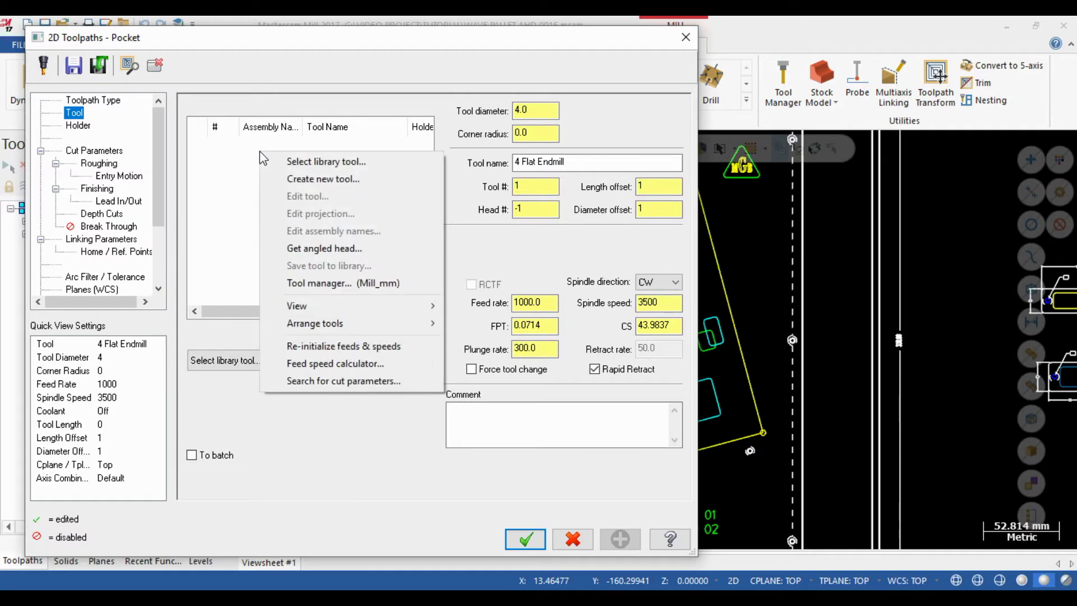
{"action": "left_click", "coordinate": [294, 178]}
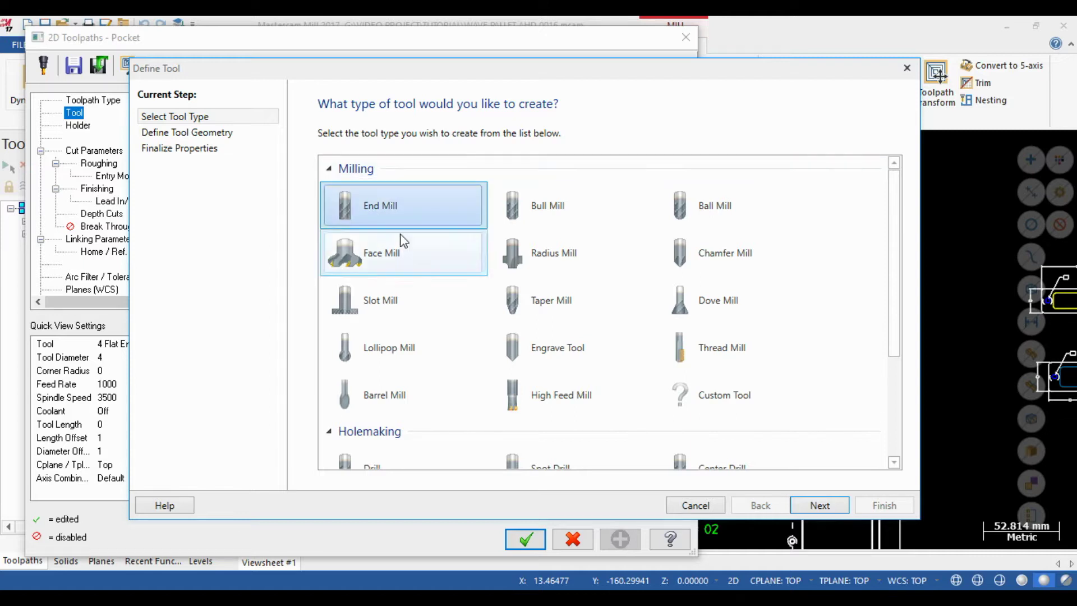
{"action": "double_click", "coordinate": [370, 212]}
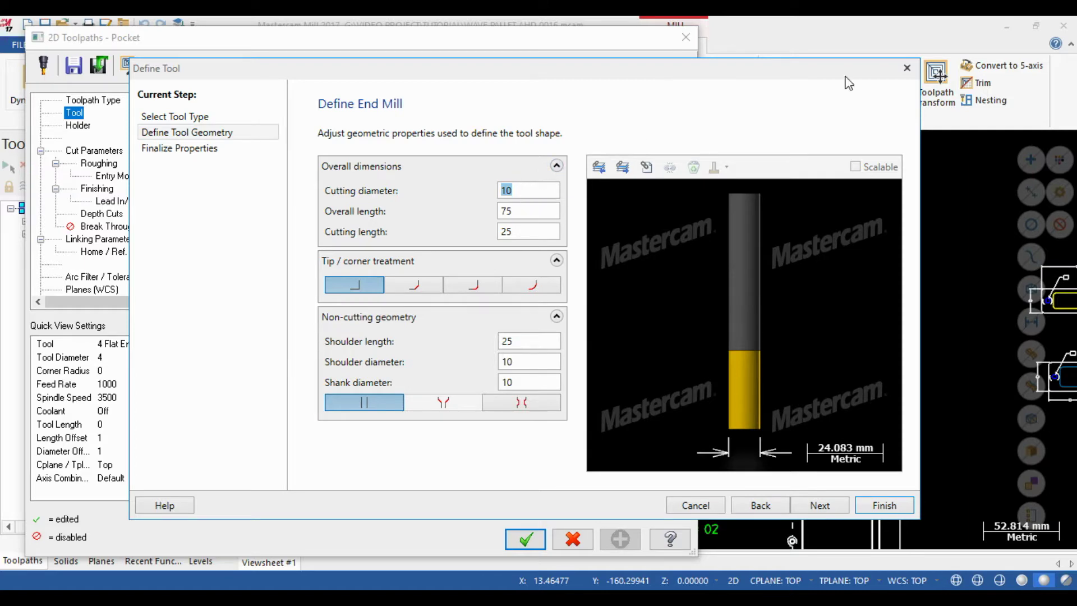
{"action": "left_click", "coordinate": [907, 68]}
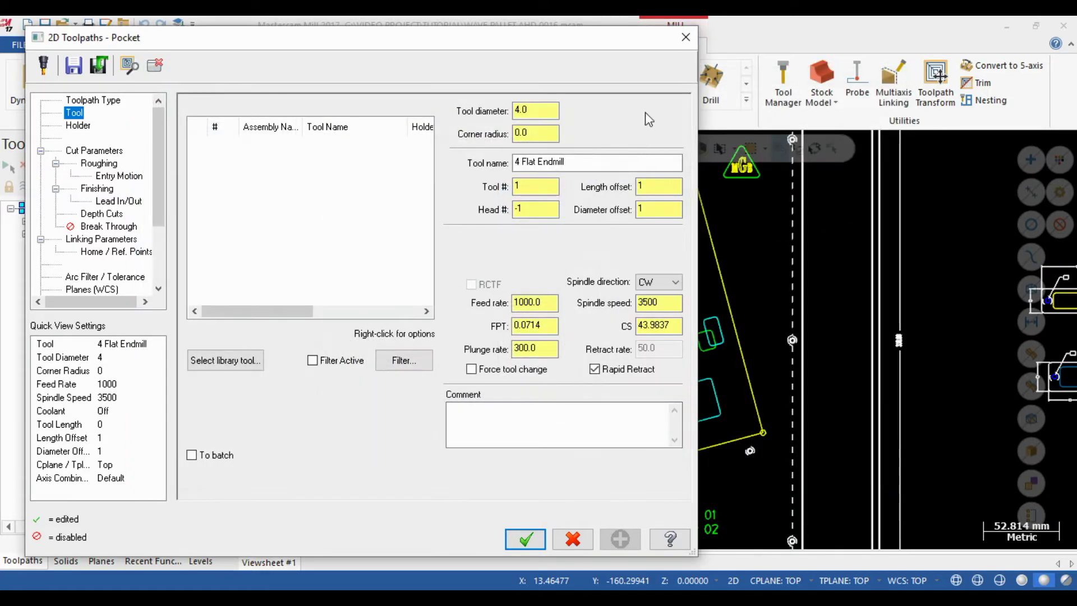
Step: Create a new flat end mill with a cutting diameter of 3 mm for the pocket toolpath
{"action": "left_click_drag", "start_coordinate": [610, 39], "coordinate": [540, 568]}
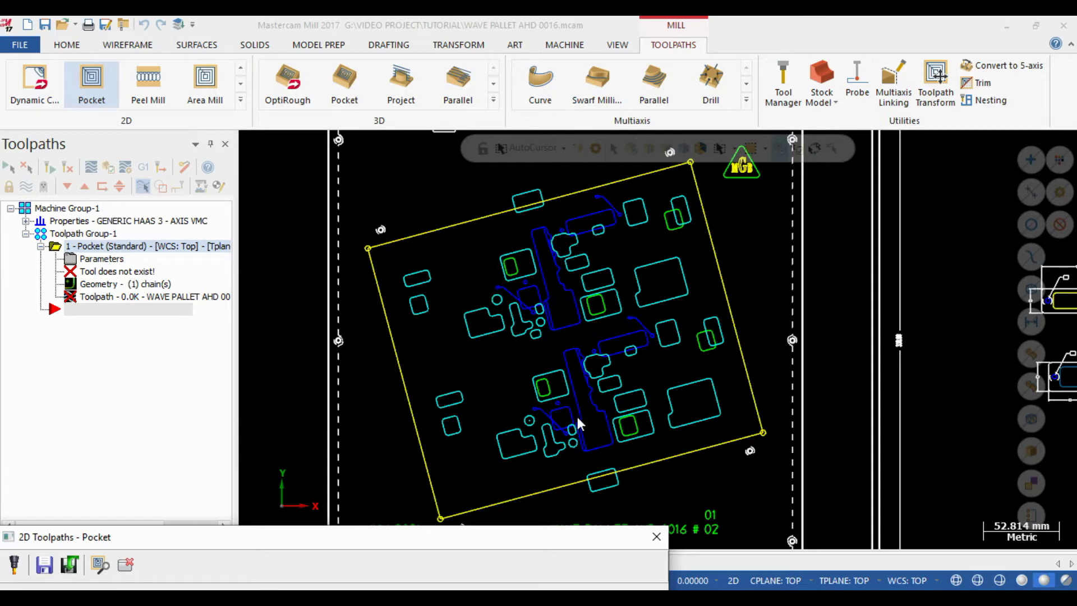
{"action": "left_click_drag", "start_coordinate": [293, 539], "coordinate": [301, 469]}
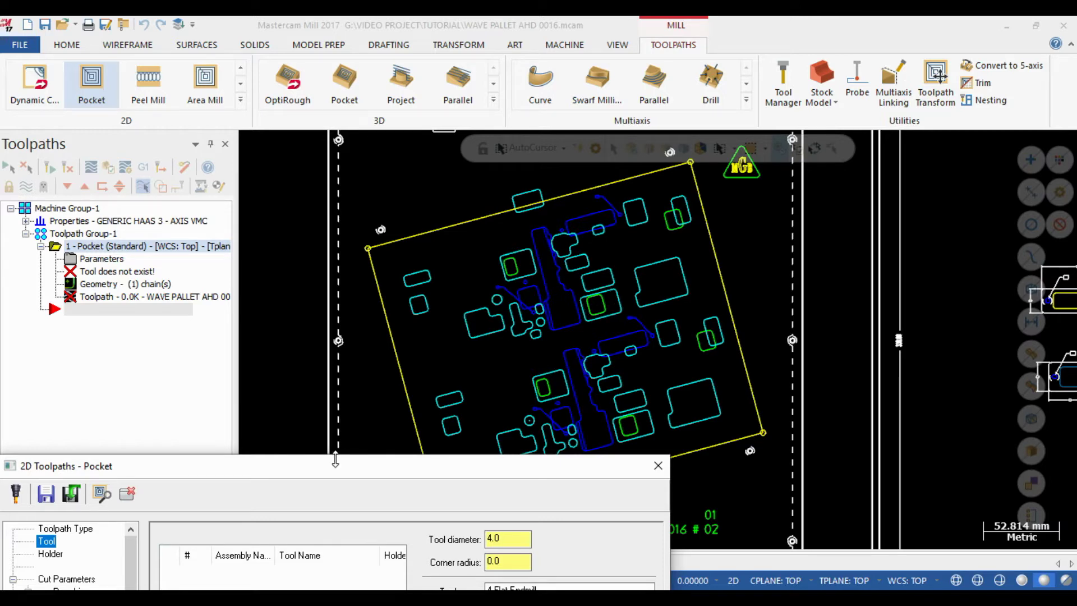
{"action": "left_click_drag", "start_coordinate": [325, 469], "coordinate": [384, 454]}
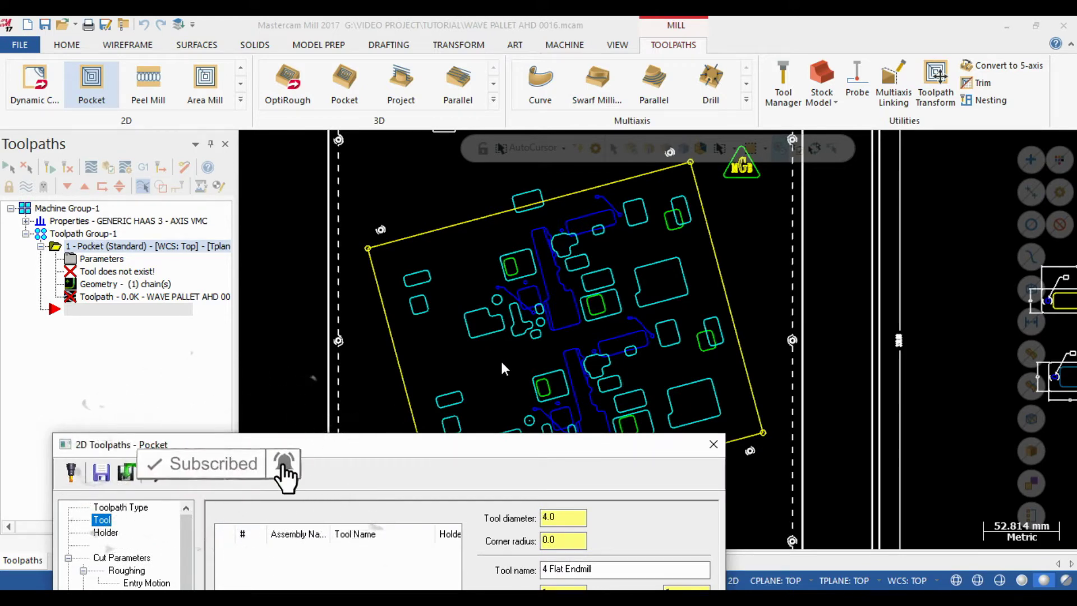
{"action": "left_click_drag", "start_coordinate": [348, 438], "coordinate": [352, 171]}
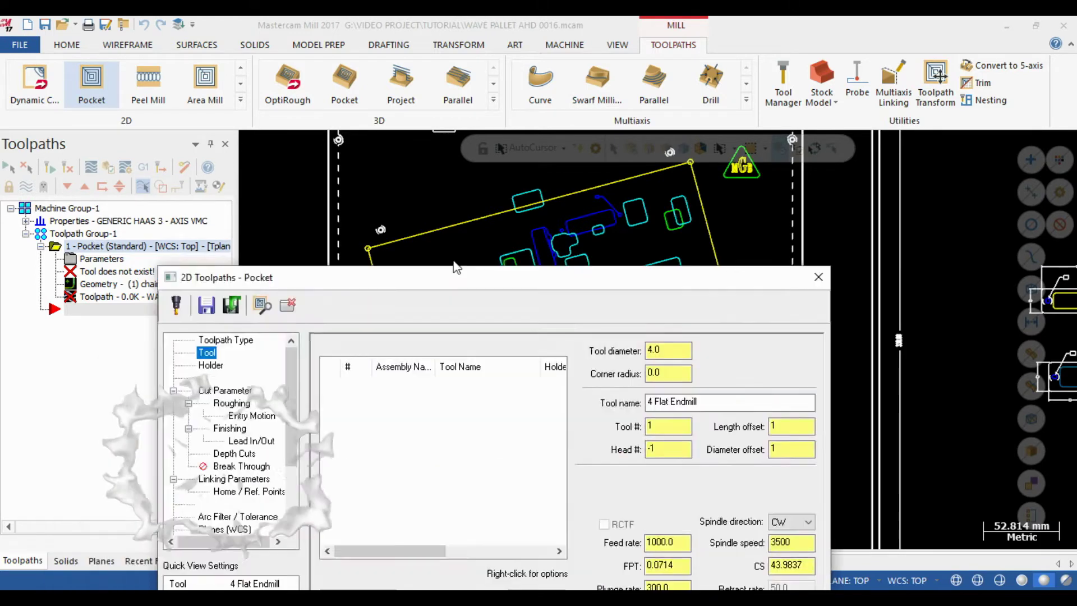
{"action": "right_click", "coordinate": [270, 281]}
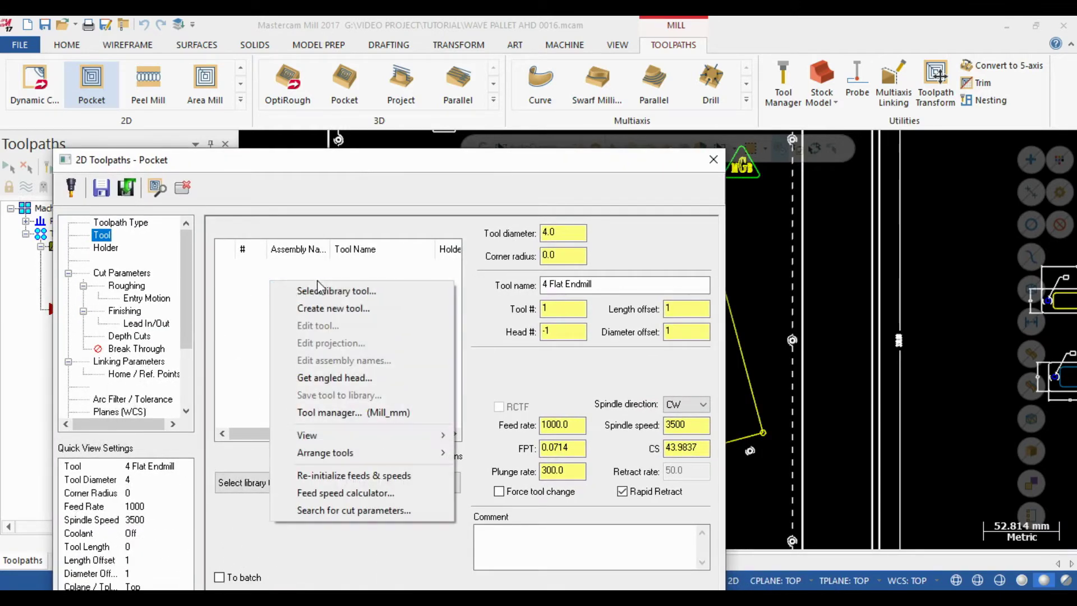
{"action": "left_click", "coordinate": [334, 308]}
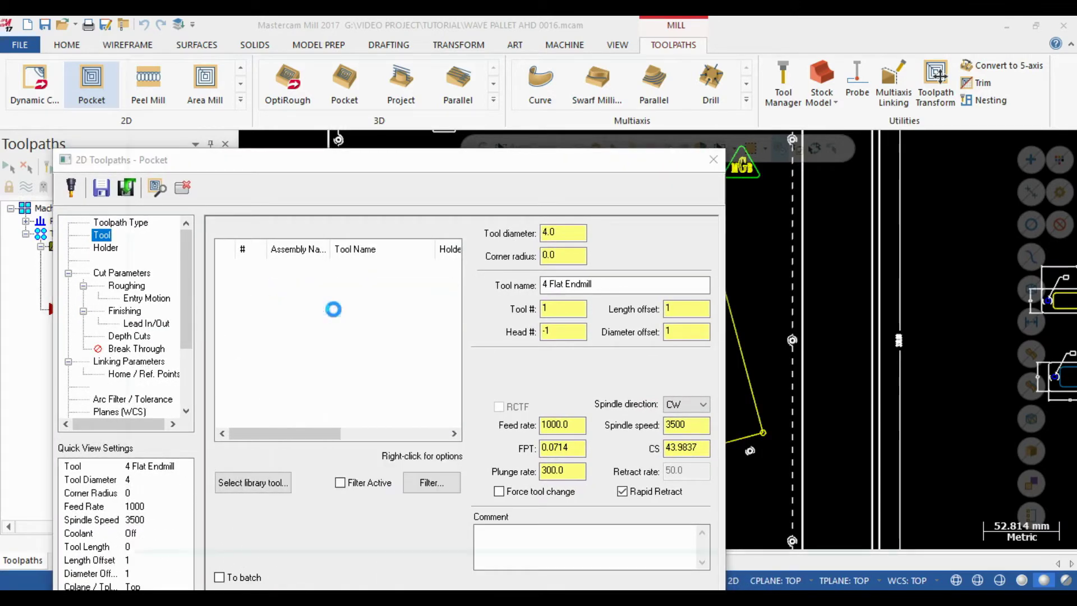
{"action": "double_click", "coordinate": [389, 207]}
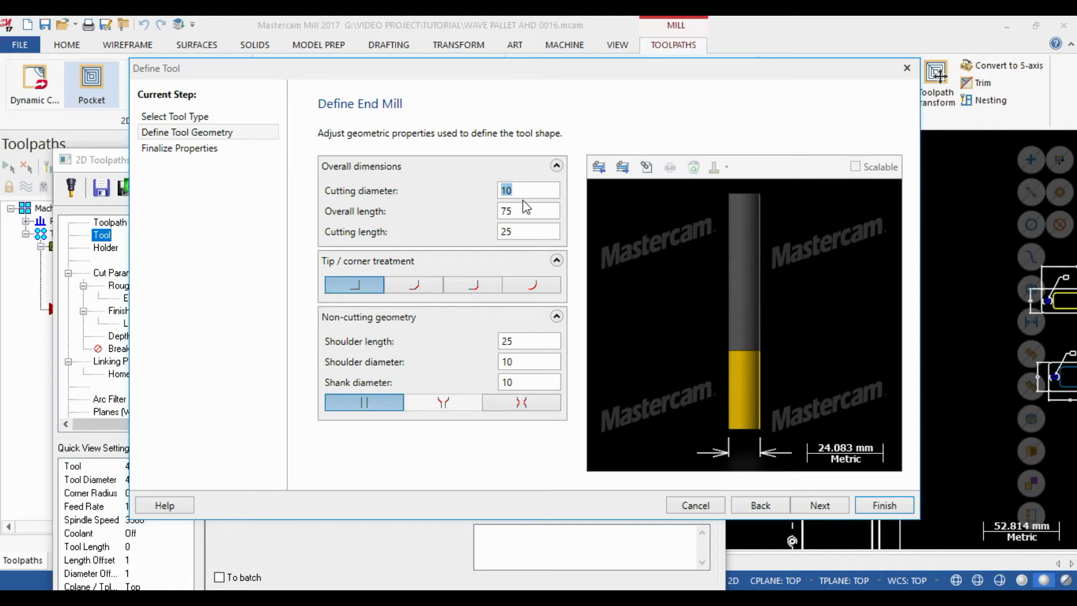
{"action": "type", "text": "3"}
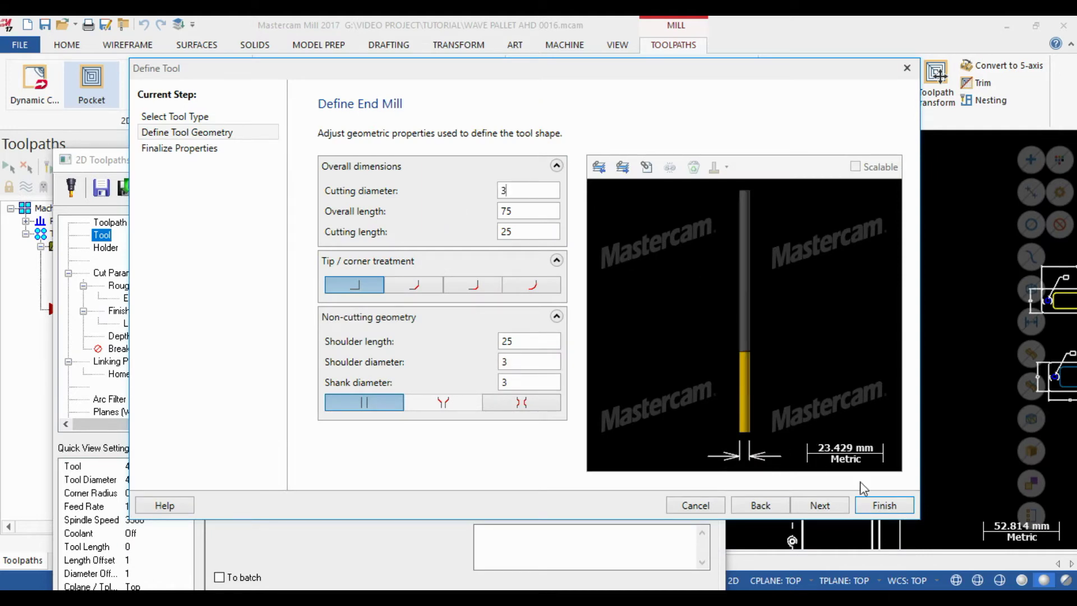
{"action": "left_click", "coordinate": [861, 506]}
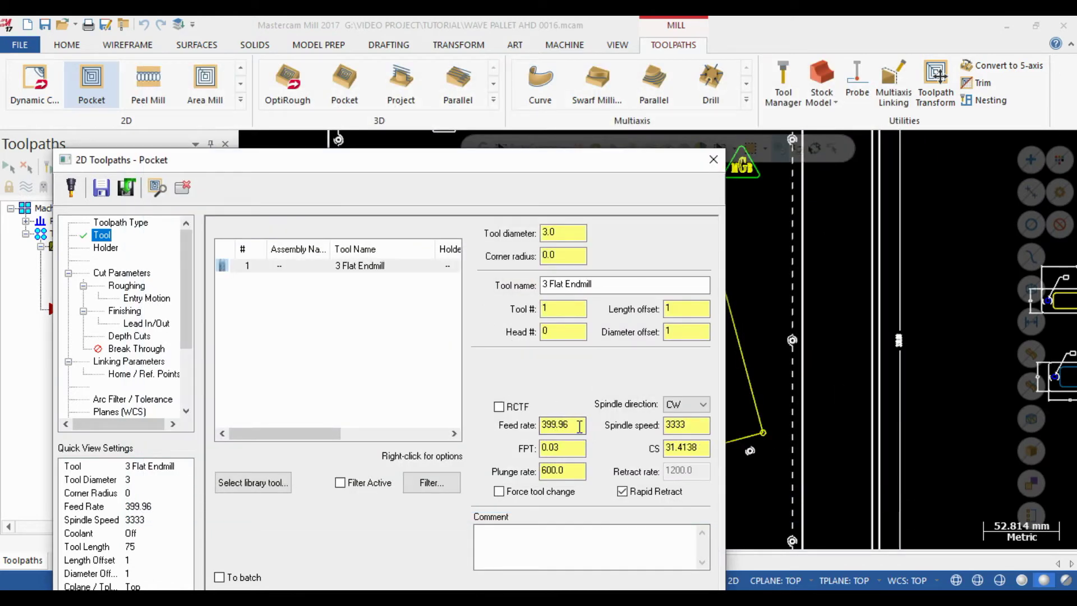
Step: Set the 3 mm end mill's feed rate to 1000 and check its spindle speed
{"action": "left_click_drag", "start_coordinate": [583, 425], "coordinate": [486, 432]}
{"action": "type", "text": "1000"}
{"action": "left_click_drag", "start_coordinate": [568, 424], "coordinate": [504, 421]}
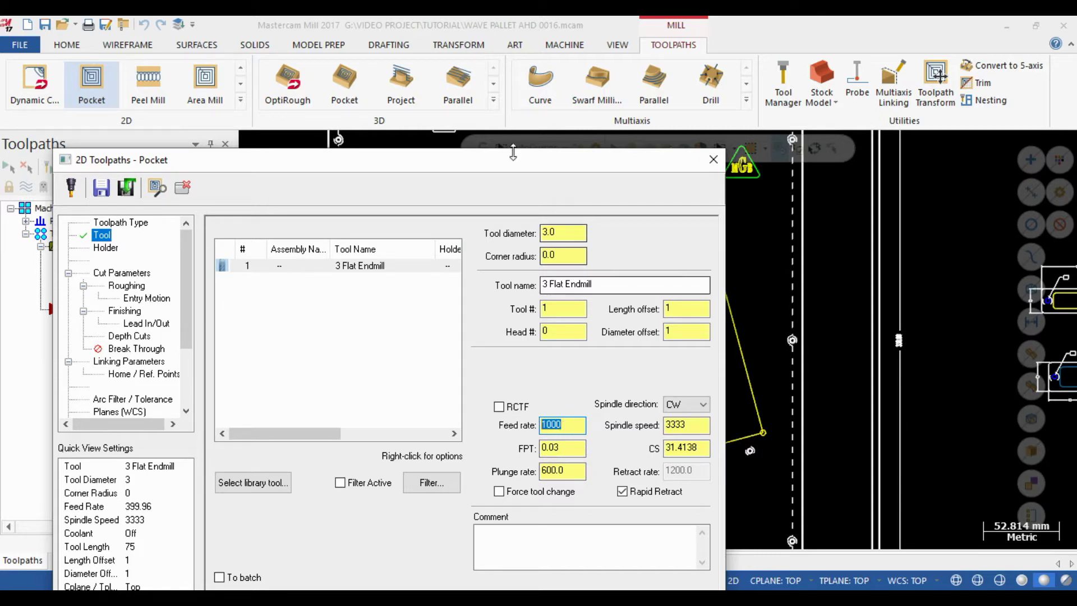
{"action": "left_click_drag", "start_coordinate": [479, 169], "coordinate": [568, 68]}
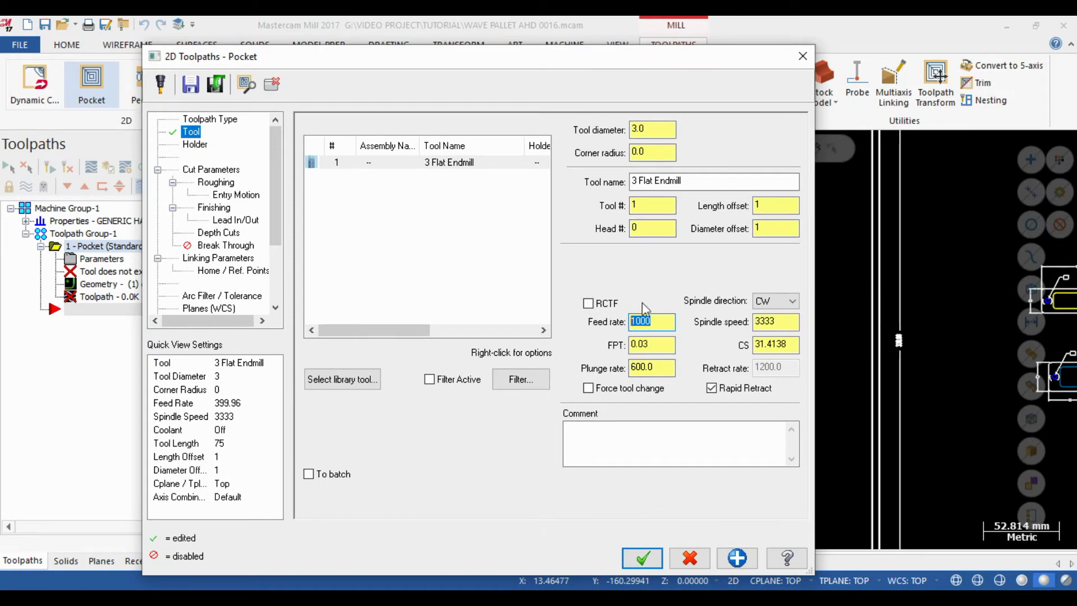
{"action": "left_click", "coordinate": [788, 324]}
{"action": "left_click_drag", "start_coordinate": [789, 325], "coordinate": [715, 321]}
{"action": "left_click_drag", "start_coordinate": [786, 321], "coordinate": [671, 315]}
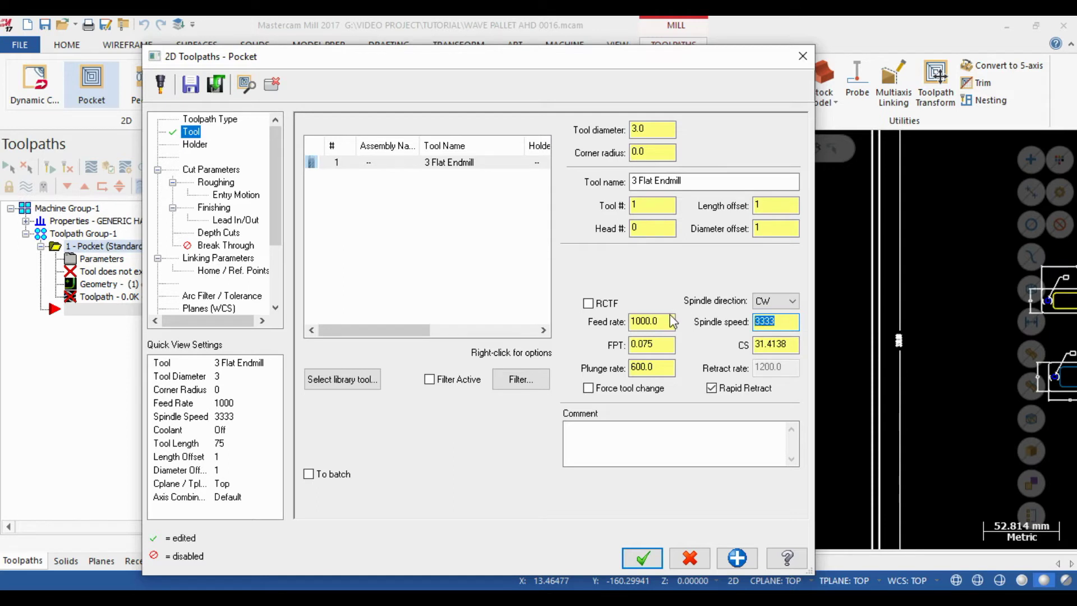
{"action": "left_click", "coordinate": [784, 321]}
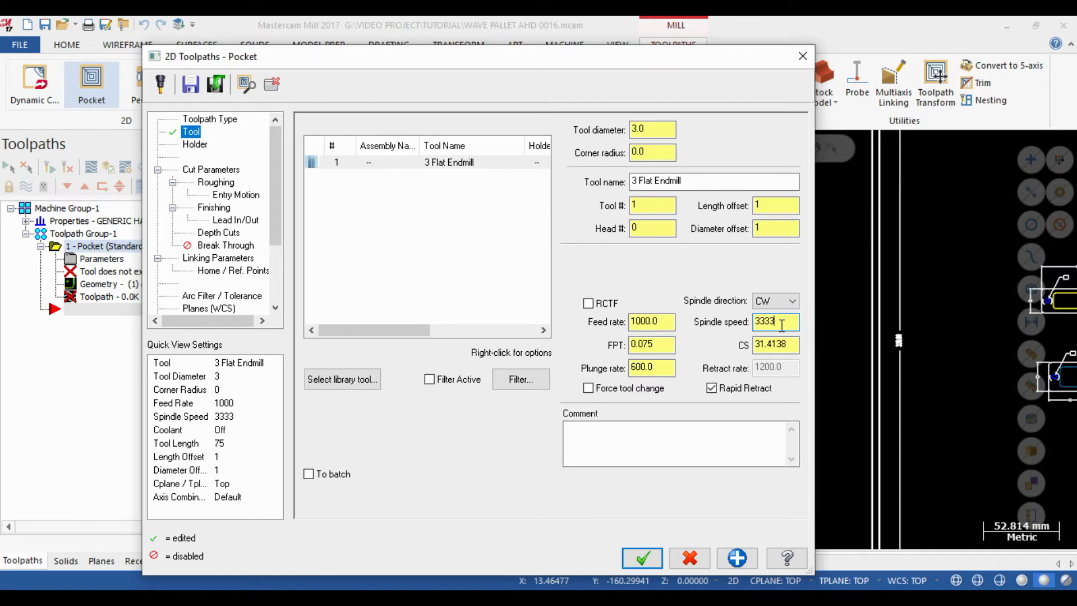
{"action": "left_click_drag", "start_coordinate": [781, 324], "coordinate": [751, 335]}
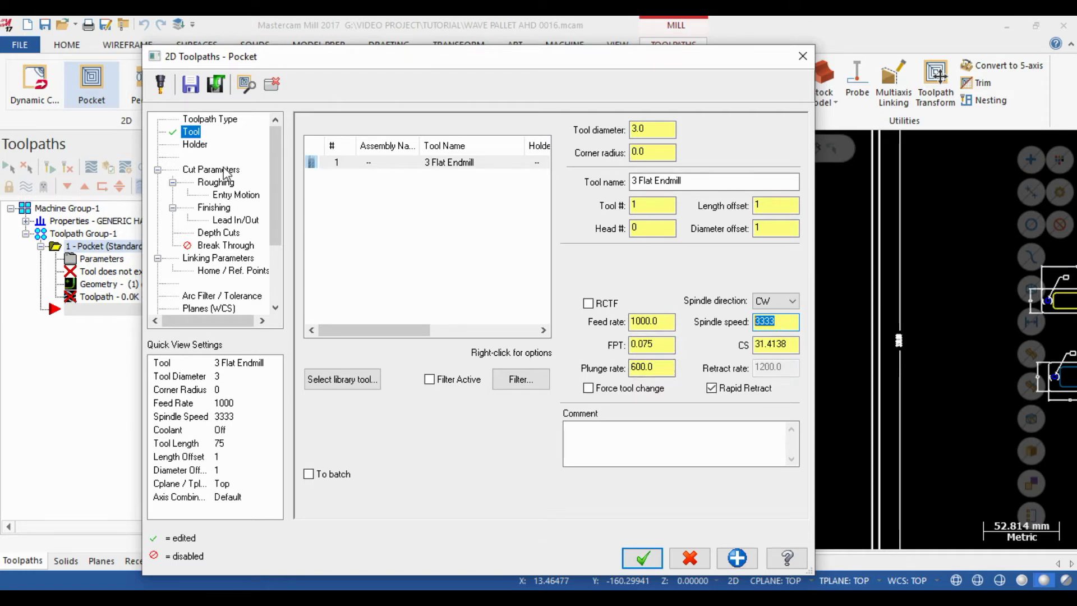
Step: Review the tool holder page and the pocket's cut parameters, including the stock to leave on walls and floors
{"action": "left_click", "coordinate": [195, 144]}
{"action": "left_click", "coordinate": [209, 169]}
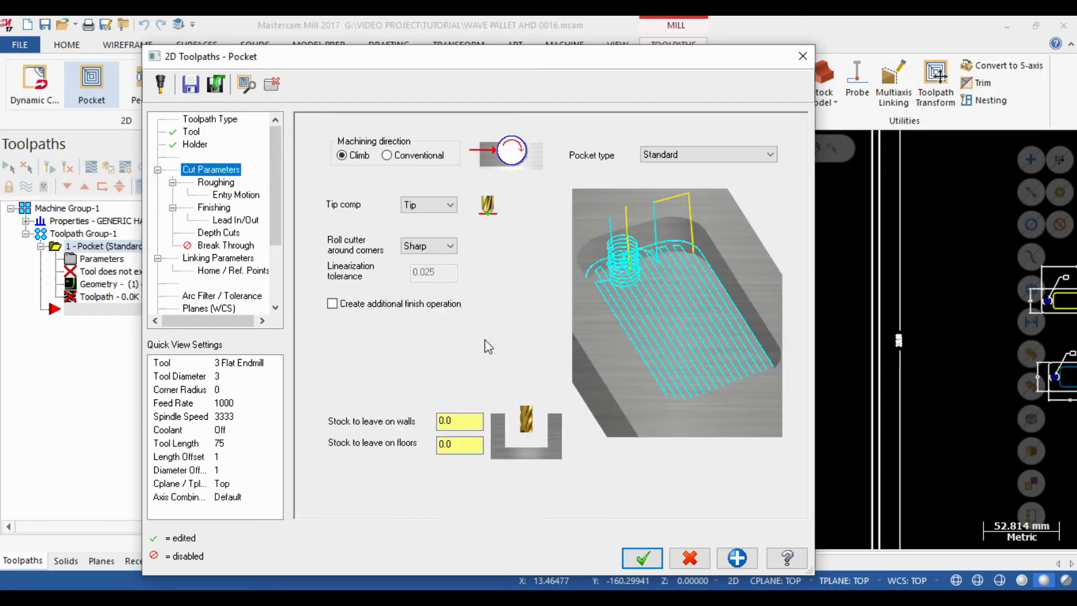
{"action": "double_click", "coordinate": [449, 420]}
{"action": "double_click", "coordinate": [444, 448]}
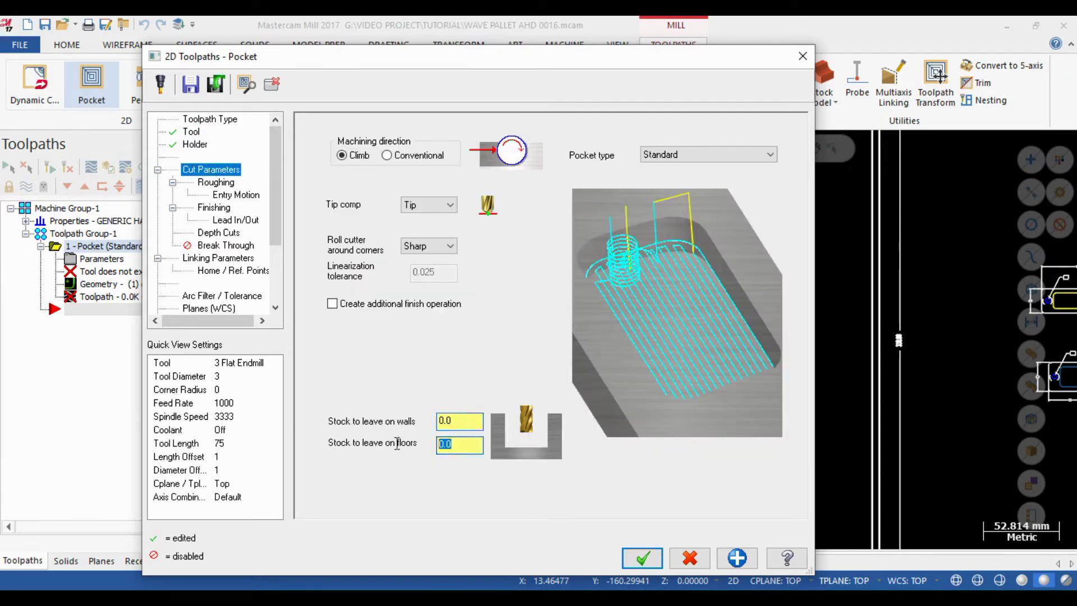
Step: Choose Constant Overlap Spiral as the pocket's roughing method and look through the other available cutting methods
{"action": "left_click", "coordinate": [219, 183]}
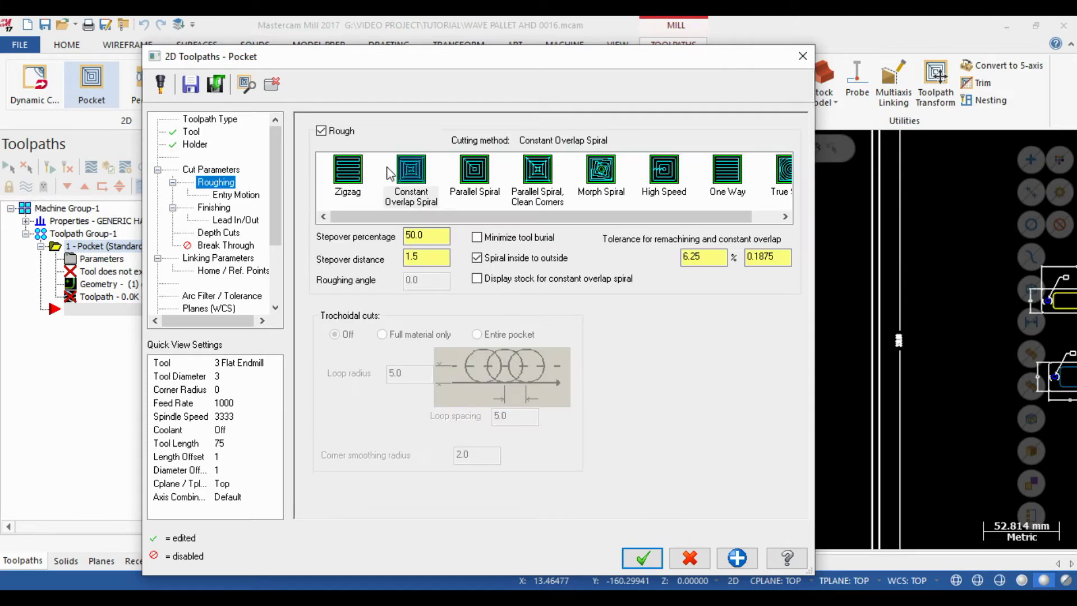
{"action": "left_click", "coordinate": [413, 171]}
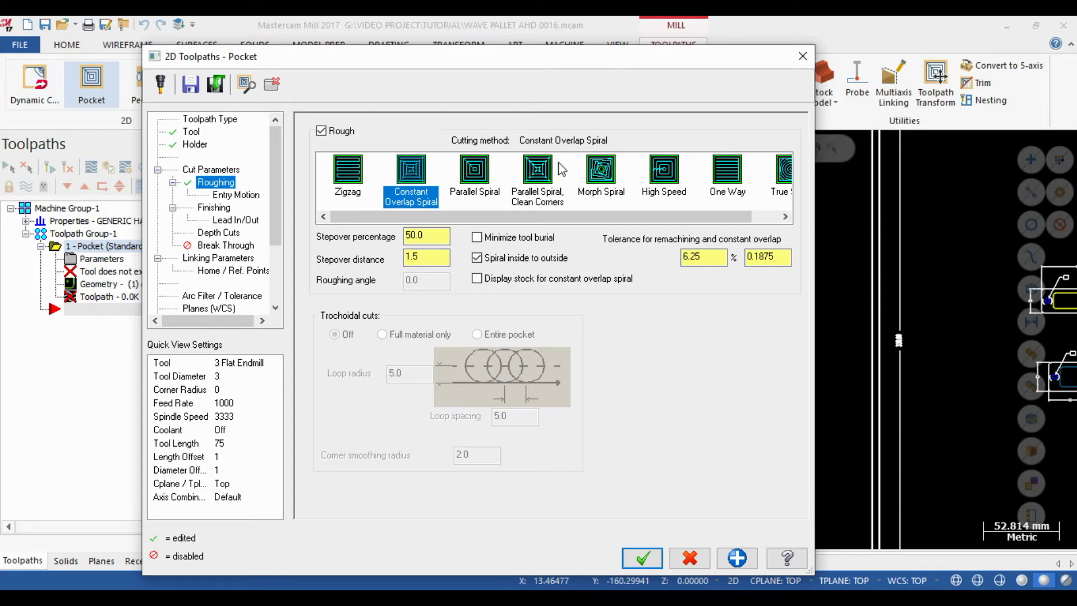
{"action": "left_click_drag", "start_coordinate": [682, 220], "coordinate": [709, 220]}
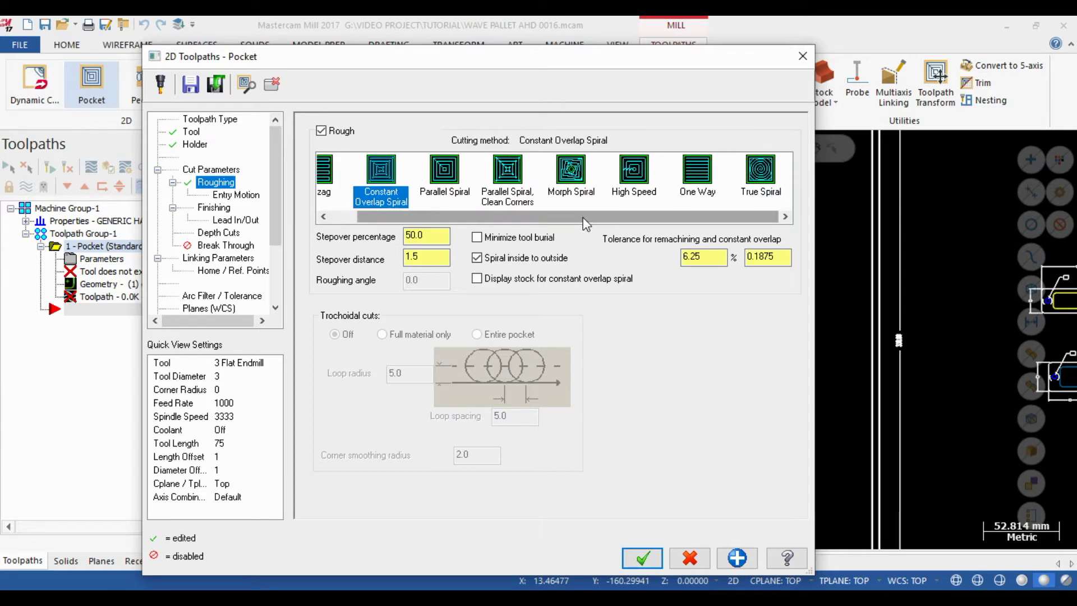
{"action": "left_click_drag", "start_coordinate": [530, 220], "coordinate": [504, 221]}
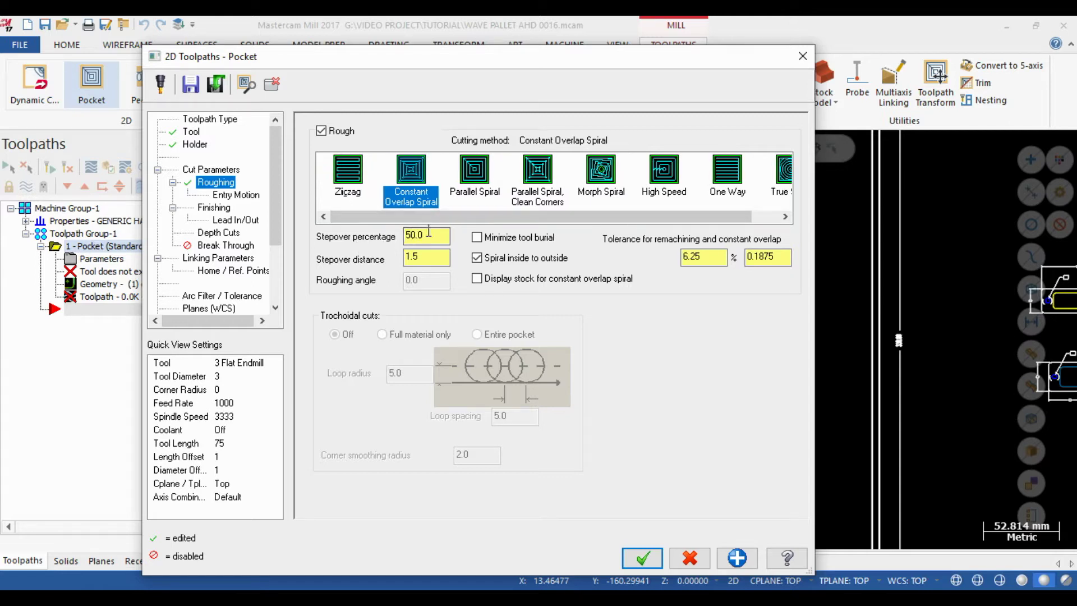
Step: Examine the stepover percentage and stepover distance in the roughing settings
{"action": "double_click", "coordinate": [440, 235]}
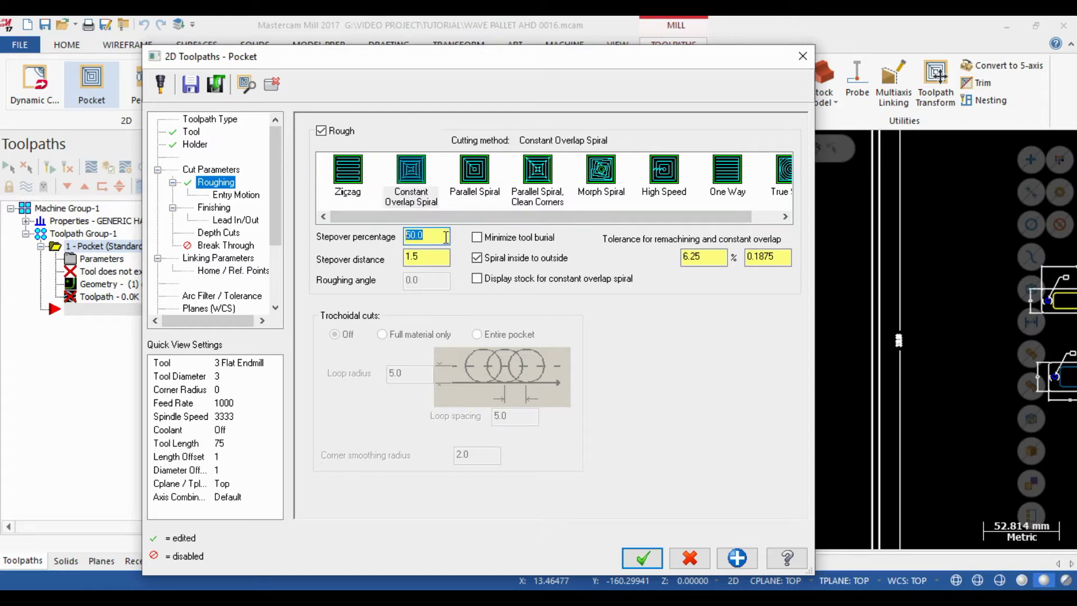
{"action": "left_click", "coordinate": [428, 252]}
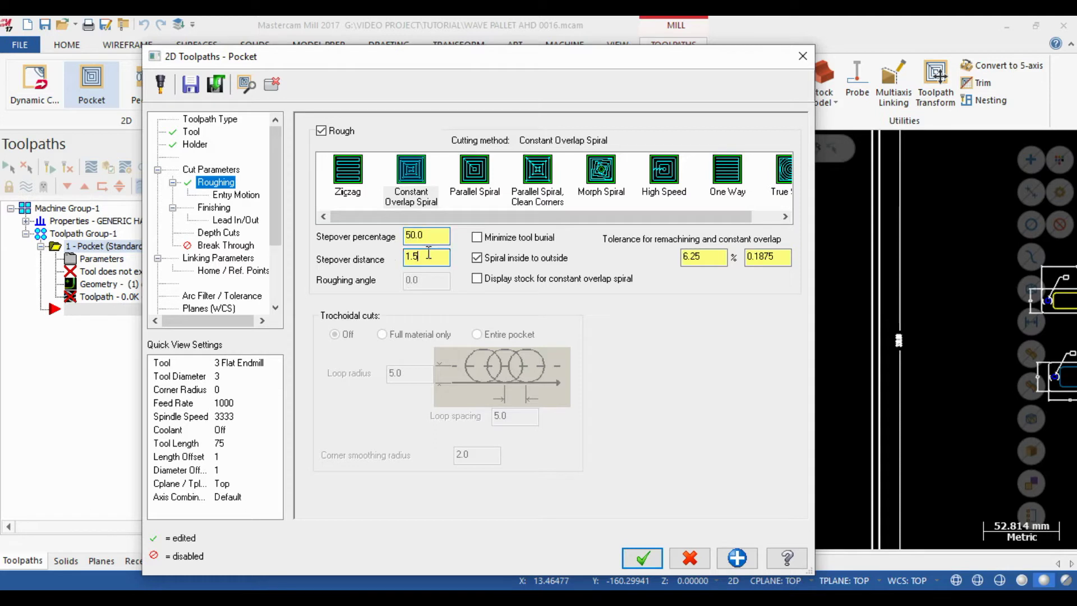
{"action": "left_click", "coordinate": [428, 237]}
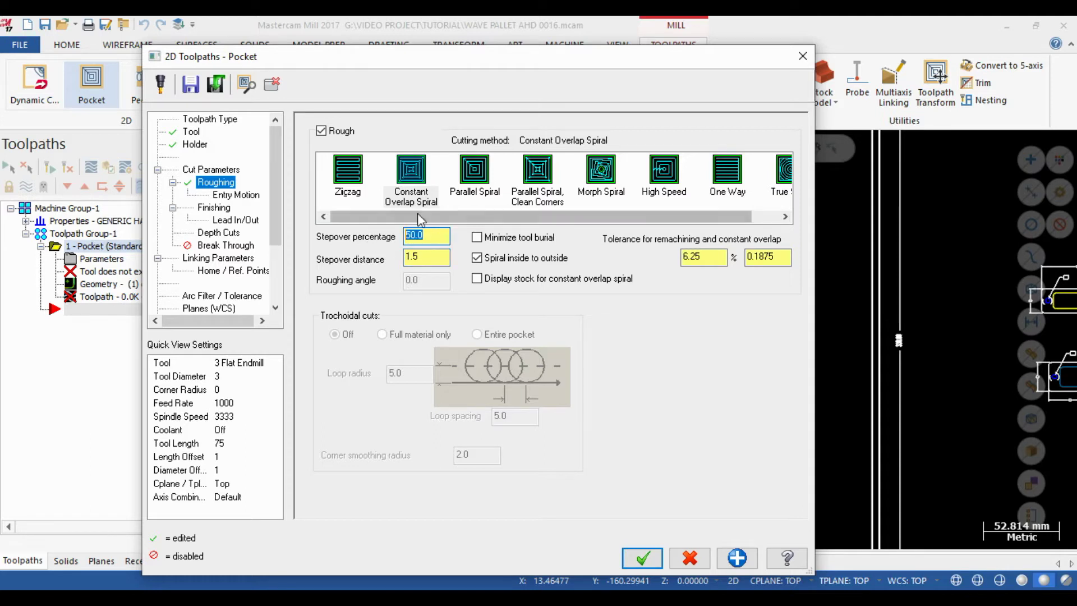
{"action": "left_click", "coordinate": [429, 258]}
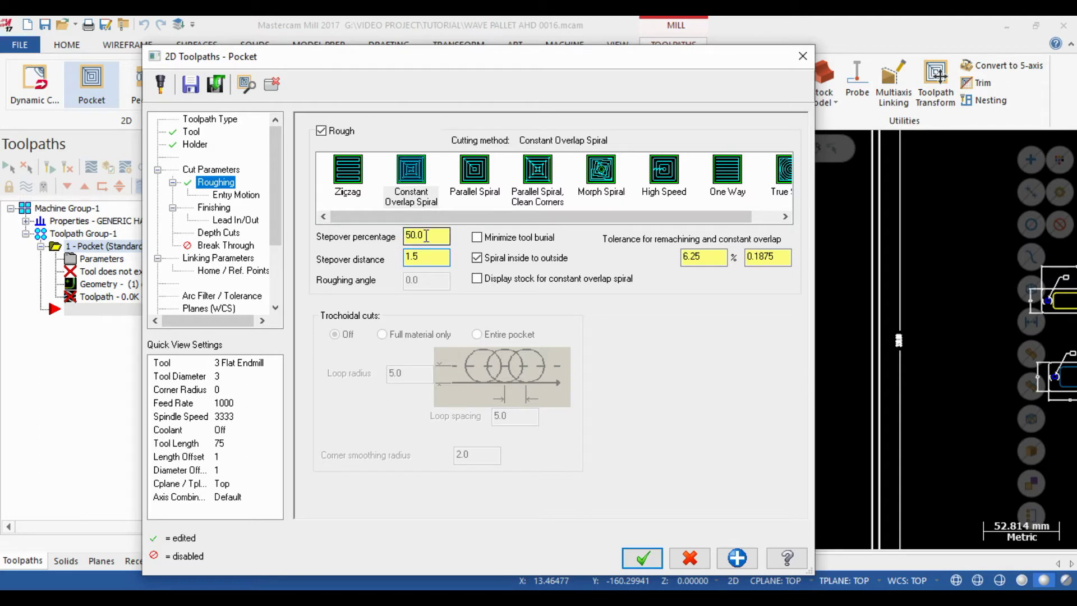
{"action": "left_click_drag", "start_coordinate": [426, 235], "coordinate": [348, 267]}
{"action": "left_click", "coordinate": [425, 257]}
Step: Try a roughing stepover percentage of 75 and check the corresponding stepover distance
{"action": "left_click_drag", "start_coordinate": [422, 235], "coordinate": [336, 242]}
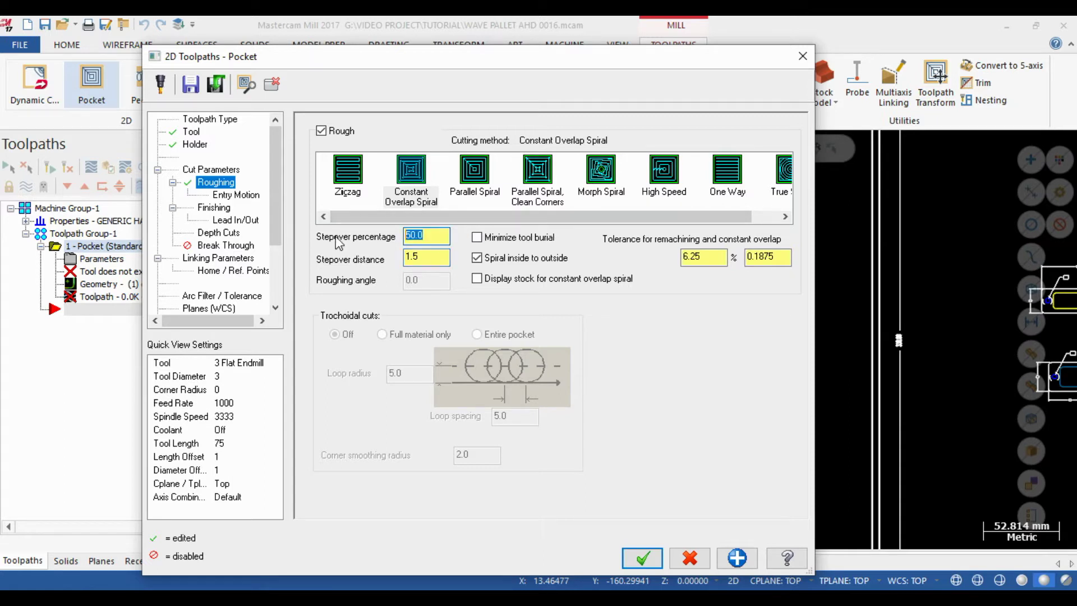
{"action": "type", "text": "75"}
{"action": "key", "text": "Return"}
{"action": "left_click", "coordinate": [430, 256]}
{"action": "left_click_drag", "start_coordinate": [431, 256], "coordinate": [344, 259]}
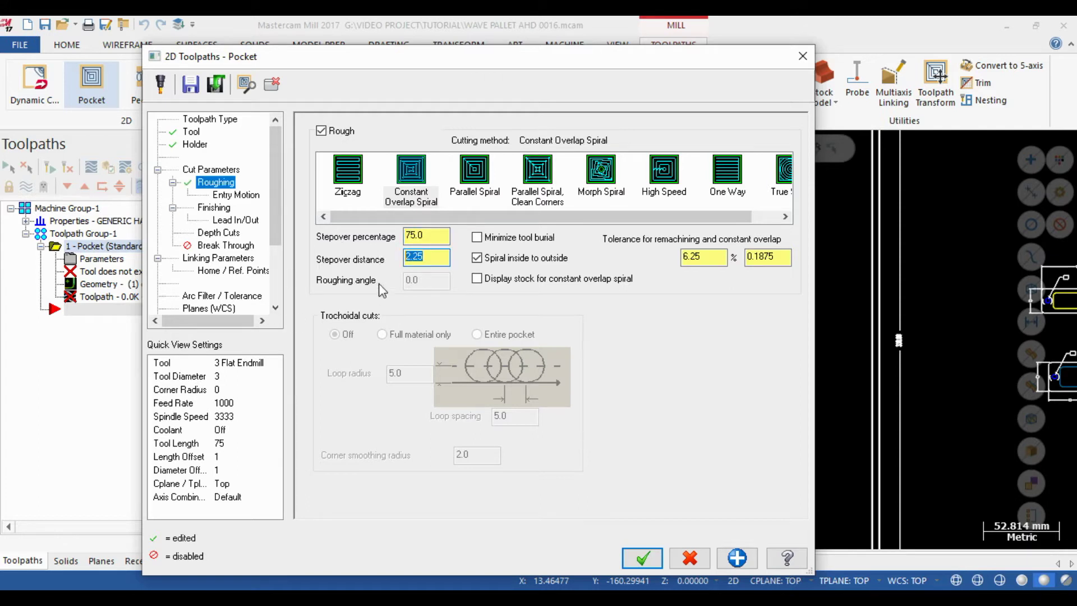
{"action": "left_click", "coordinate": [435, 255]}
{"action": "left_click", "coordinate": [430, 234]}
{"action": "left_click", "coordinate": [436, 258]}
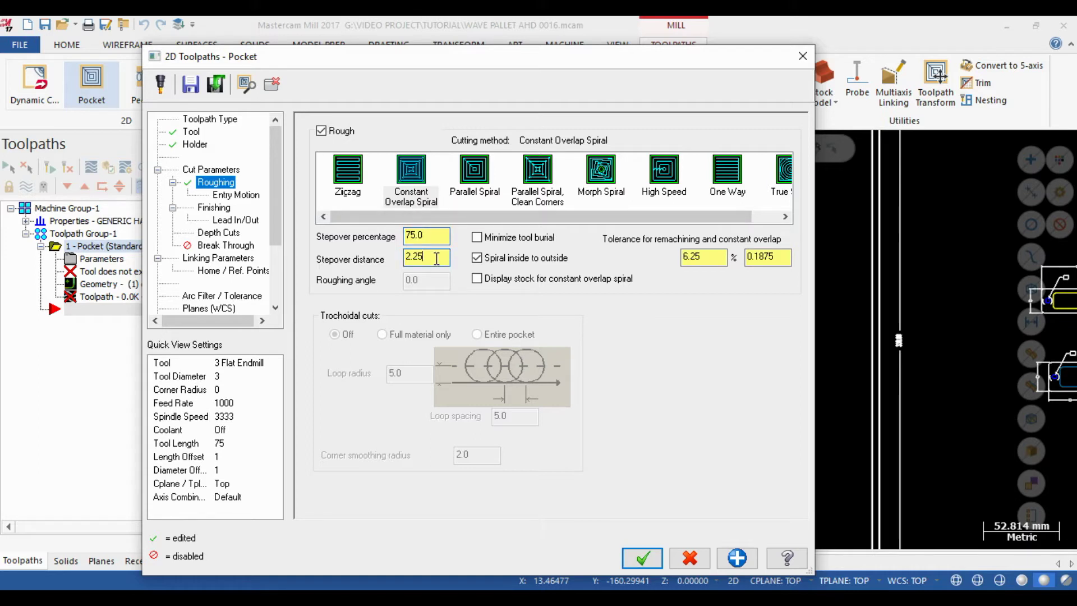
Step: Set the roughing stepover percentage to 50, keeping Constant Overlap Spiral with Spiral inside to outside enabled
{"action": "left_click_drag", "start_coordinate": [430, 236], "coordinate": [363, 237]}
{"action": "type", "text": "50"}
{"action": "key", "text": "Return"}
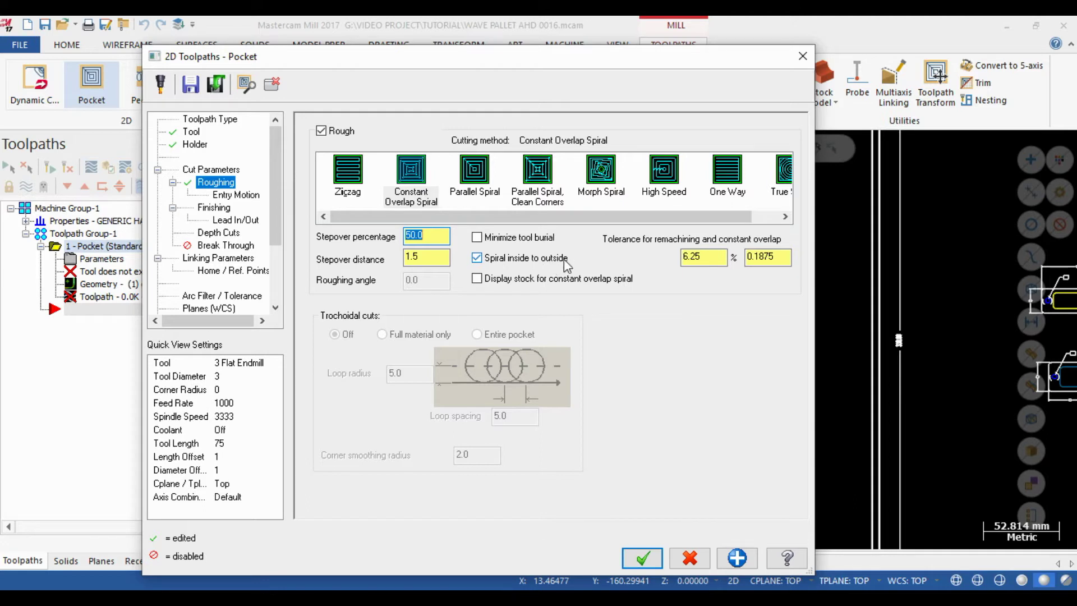
{"action": "left_click", "coordinate": [413, 177]}
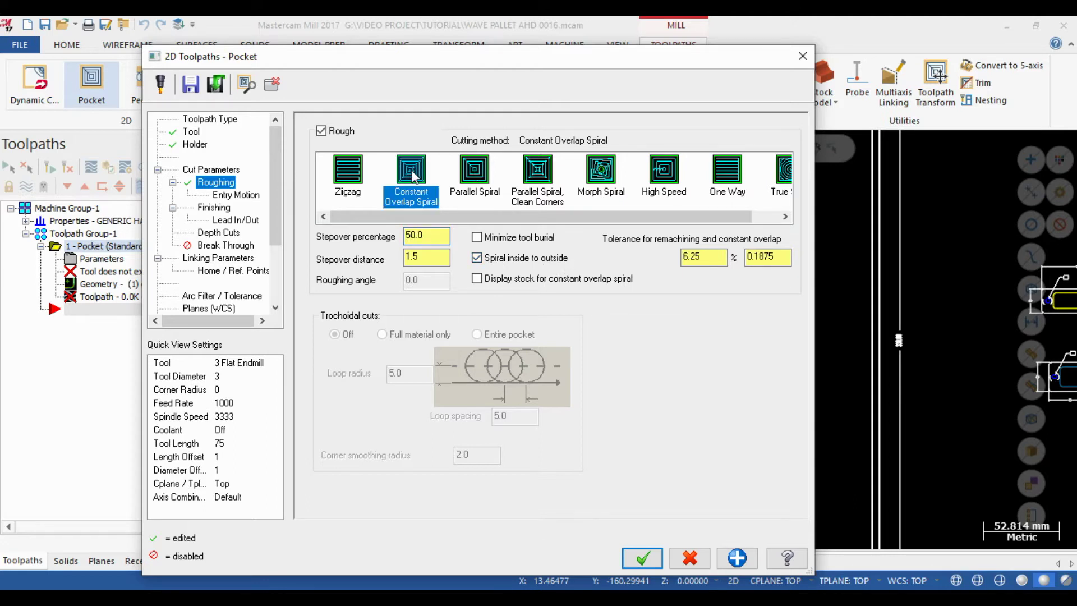
{"action": "left_click", "coordinate": [475, 258]}
{"action": "left_click", "coordinate": [475, 257]}
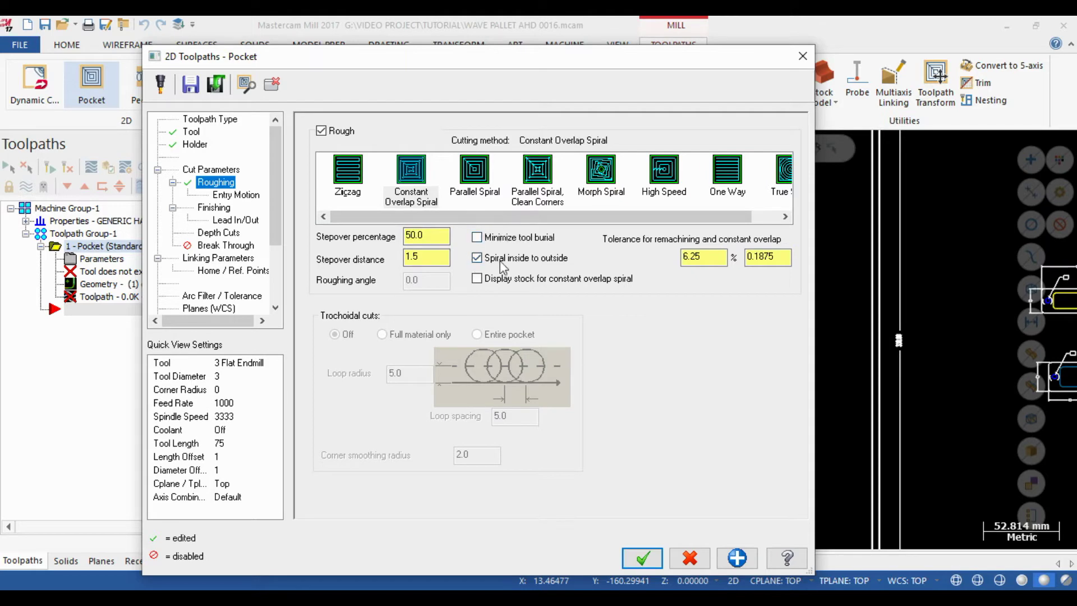
Step: Compare the Off, Ramp and Helix entry motion options for the pocket
{"action": "left_click", "coordinate": [237, 195]}
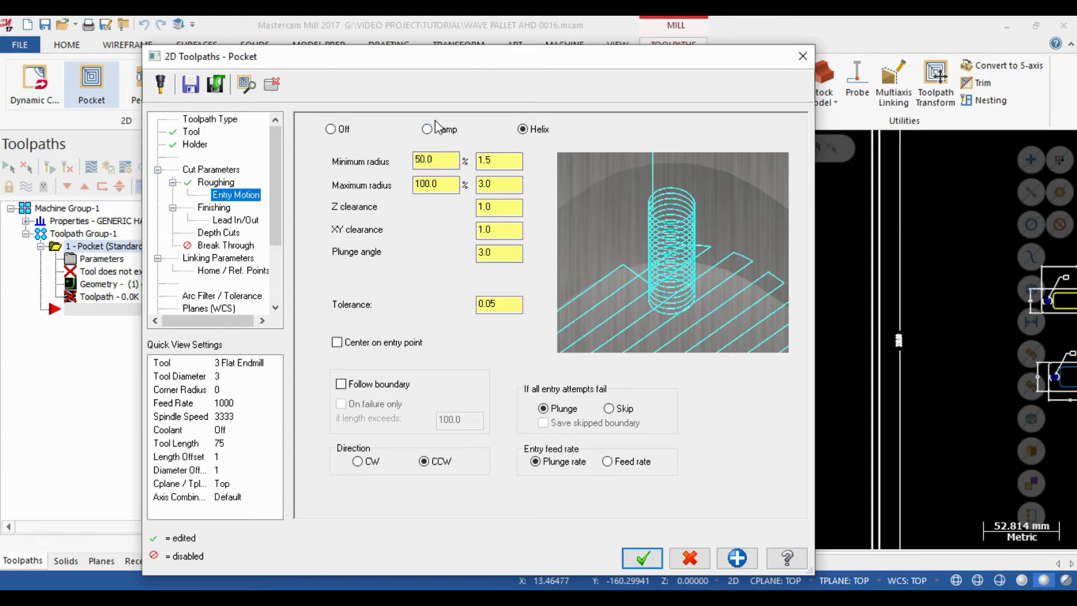
{"action": "left_click", "coordinate": [330, 129]}
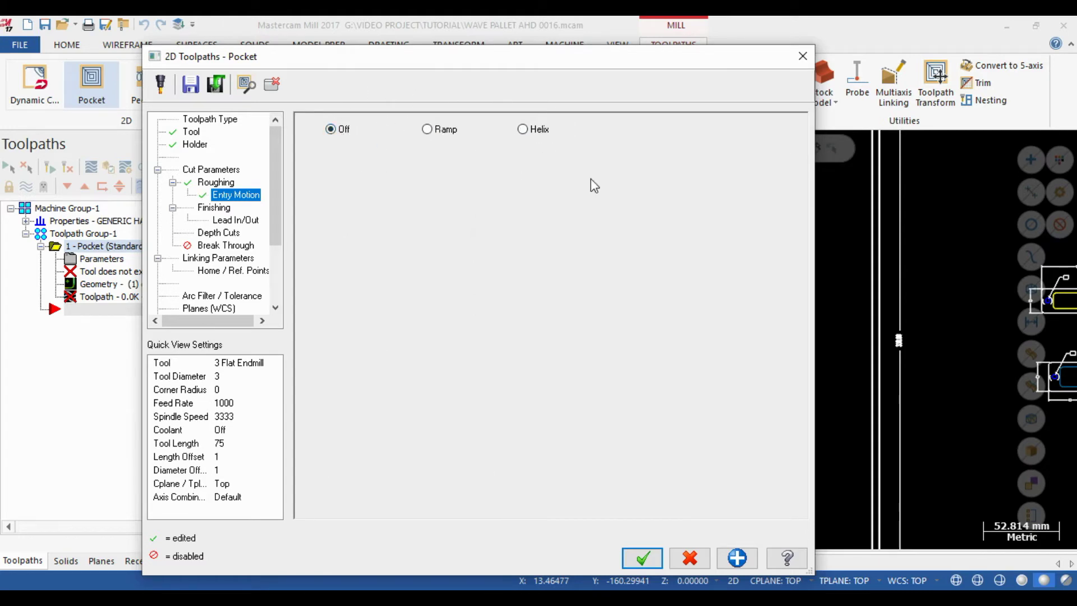
{"action": "left_click", "coordinate": [429, 130]}
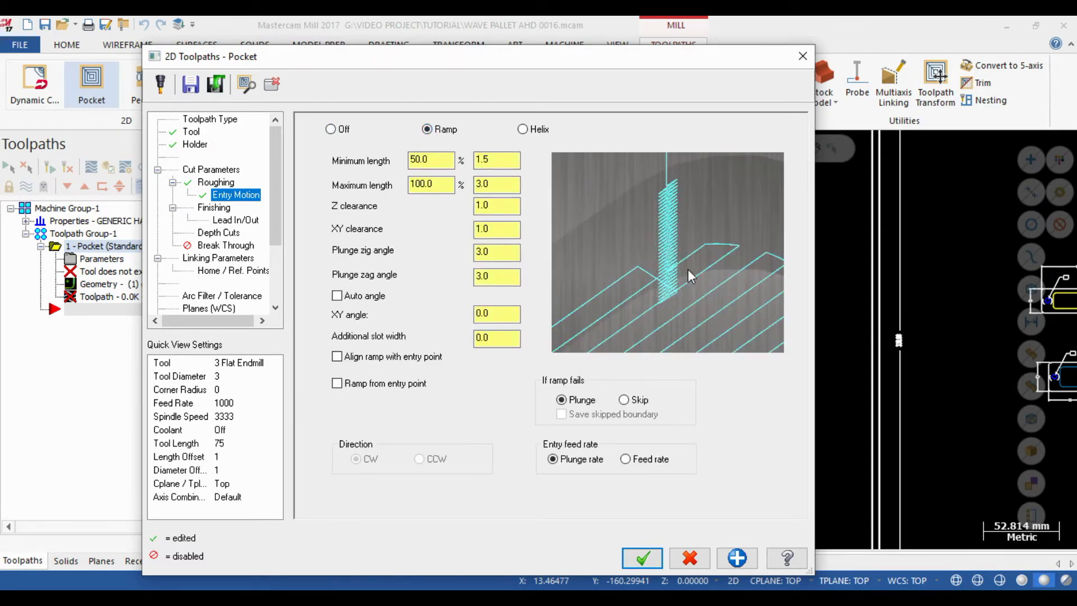
{"action": "left_click", "coordinate": [525, 130]}
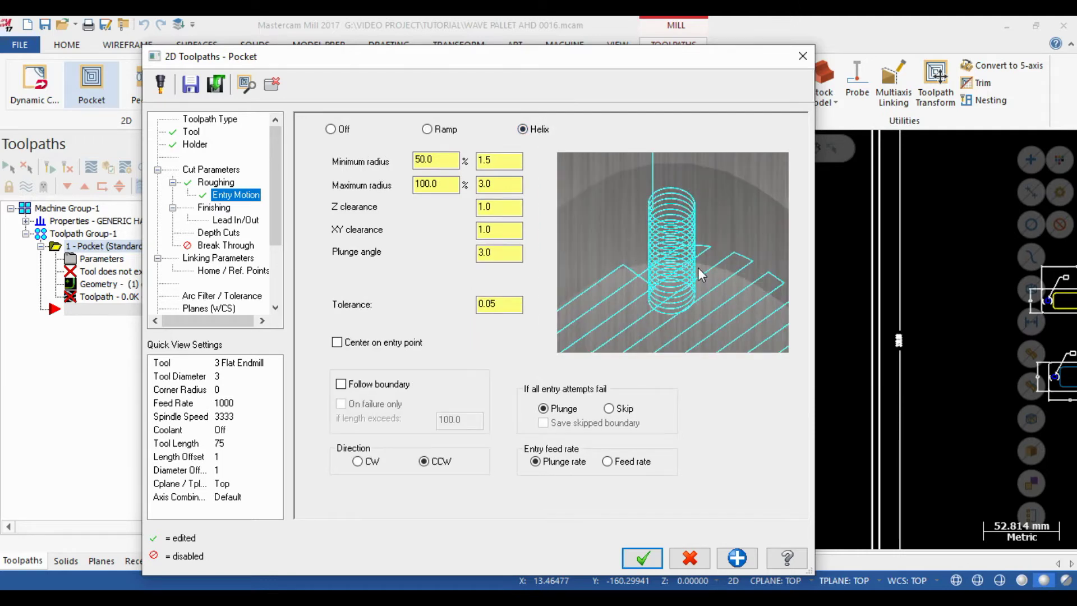
Step: Examine the helix entry's minimum and maximum radius, and turn the pocket's entry motion off
{"action": "left_click", "coordinate": [437, 162]}
{"action": "key", "text": "Tab"}
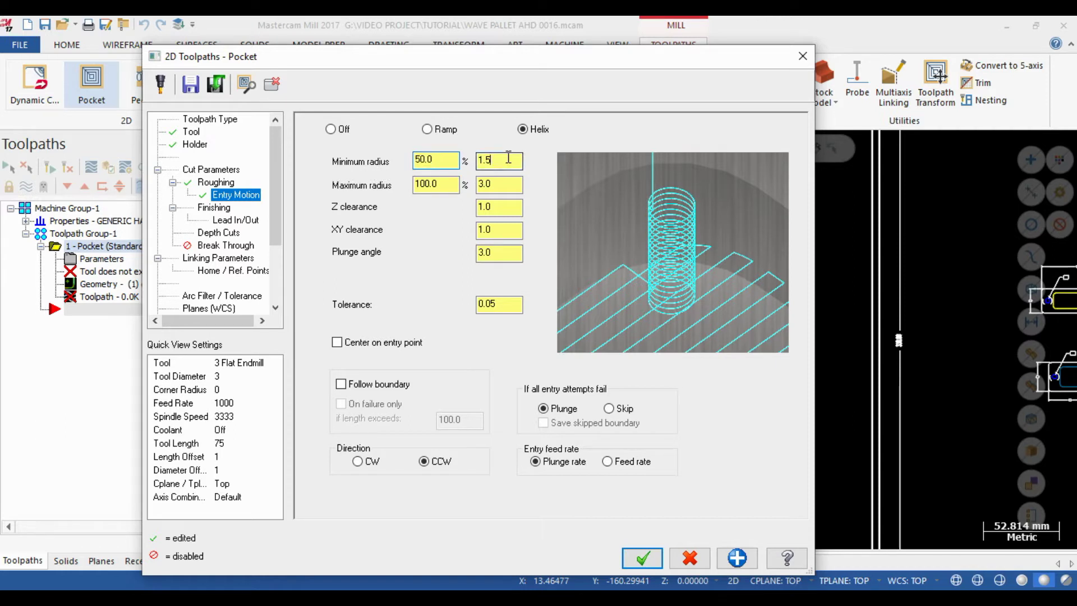
{"action": "left_click", "coordinate": [499, 159]}
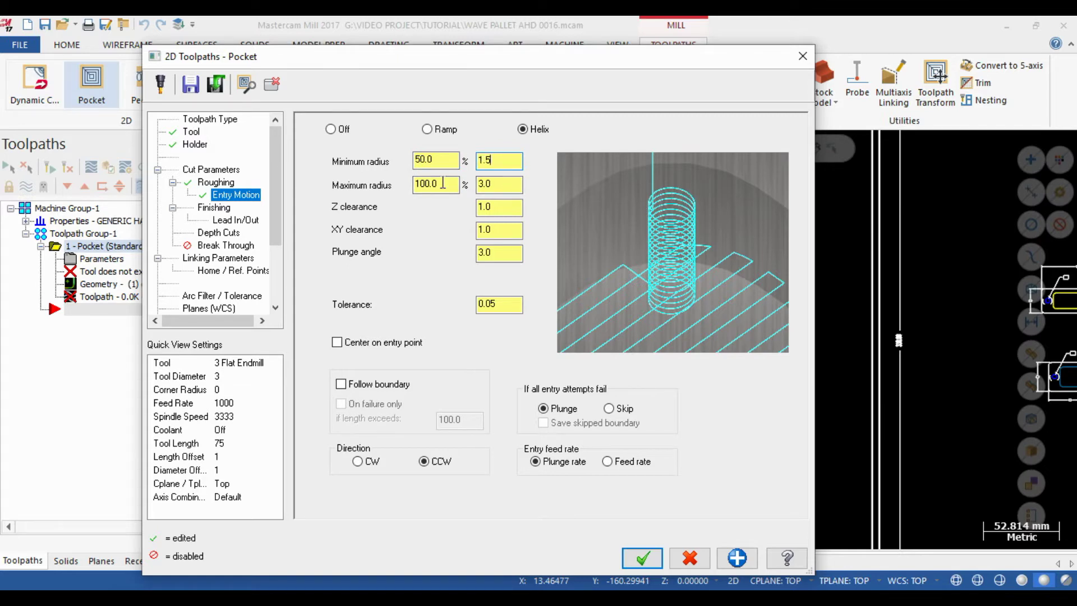
{"action": "double_click", "coordinate": [423, 160]}
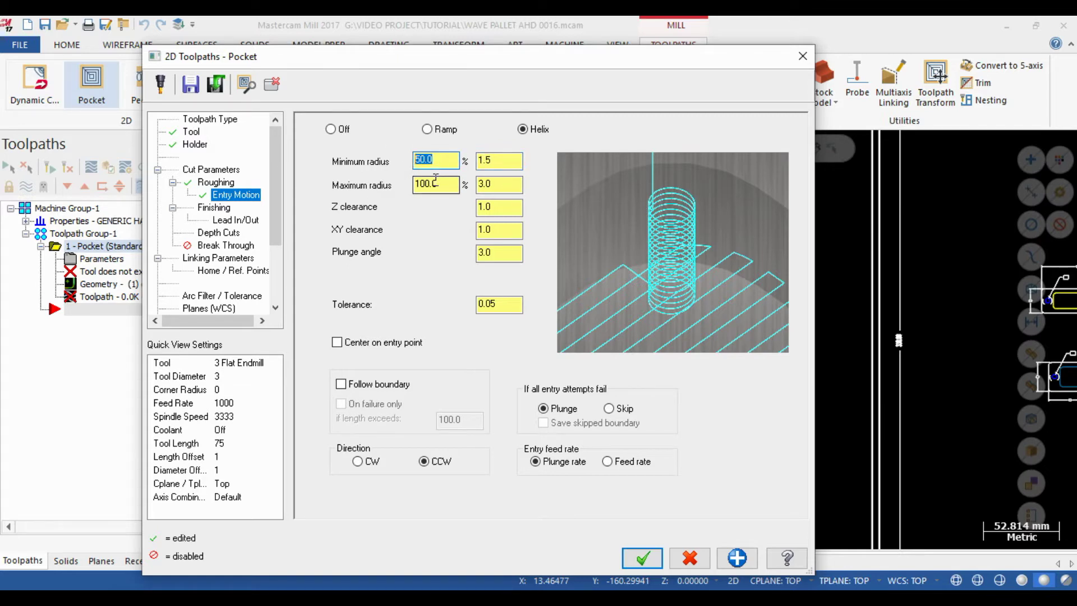
{"action": "double_click", "coordinate": [435, 183]}
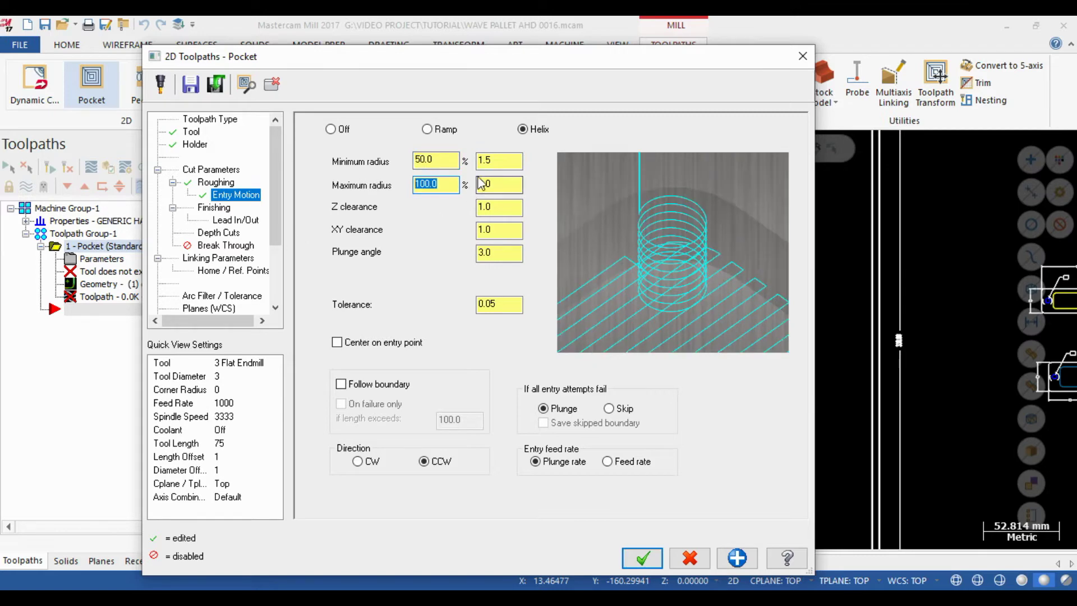
{"action": "left_click", "coordinate": [493, 184]}
{"action": "left_click_drag", "start_coordinate": [494, 184], "coordinate": [472, 184]}
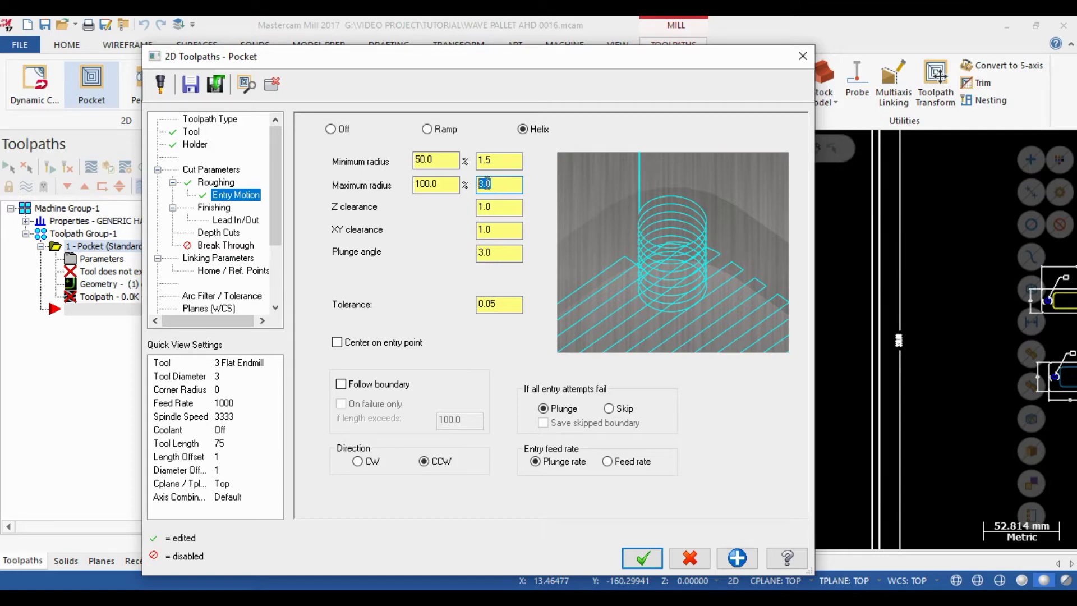
{"action": "left_click", "coordinate": [516, 184]}
{"action": "double_click", "coordinate": [491, 184]}
{"action": "left_click", "coordinate": [331, 130]}
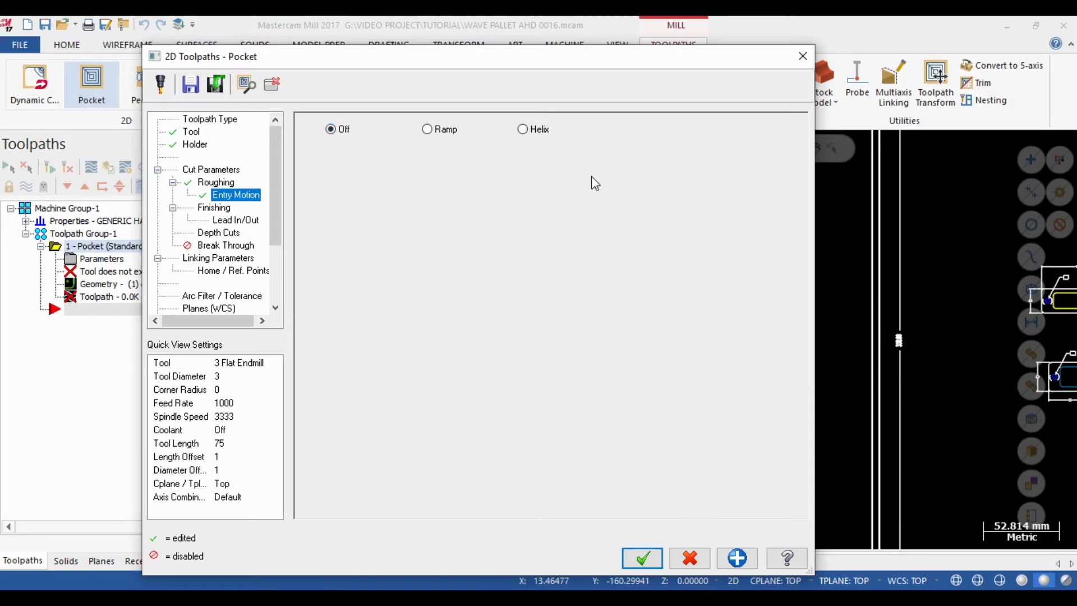
Step: Review the finish pass spacing, the override feed rate against the tool's feed rate, and the option for finishing only at final depth
{"action": "left_click", "coordinate": [213, 207]}
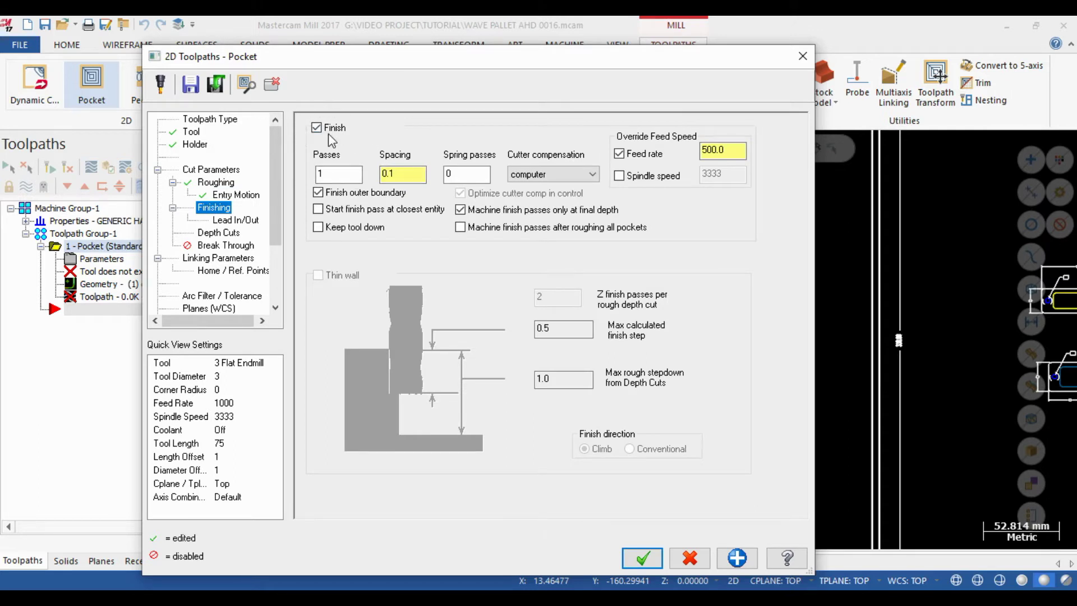
{"action": "left_click", "coordinate": [405, 174]}
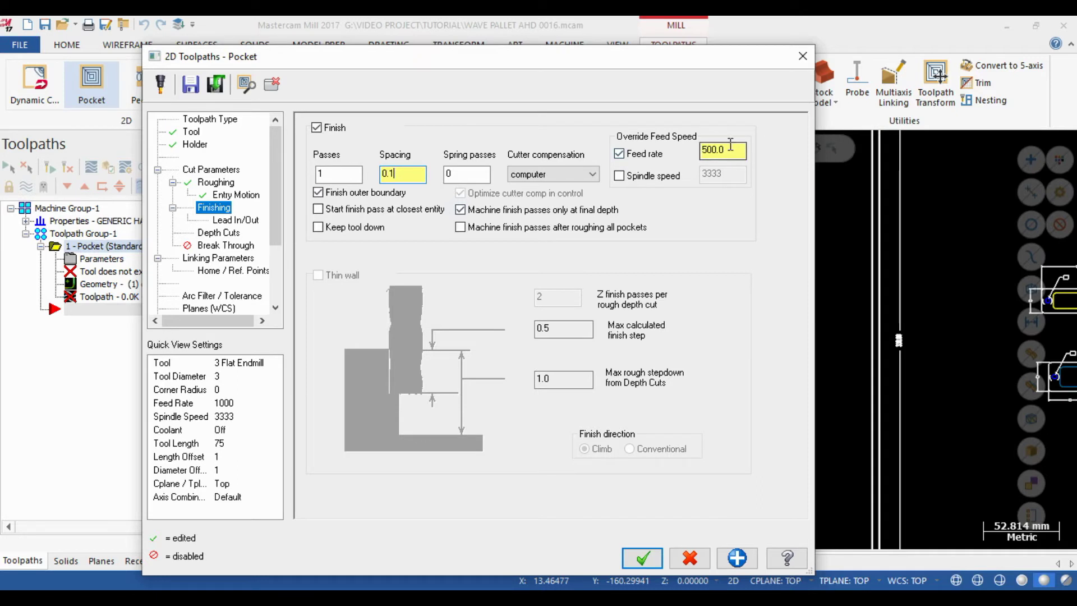
{"action": "left_click_drag", "start_coordinate": [733, 147], "coordinate": [694, 149]}
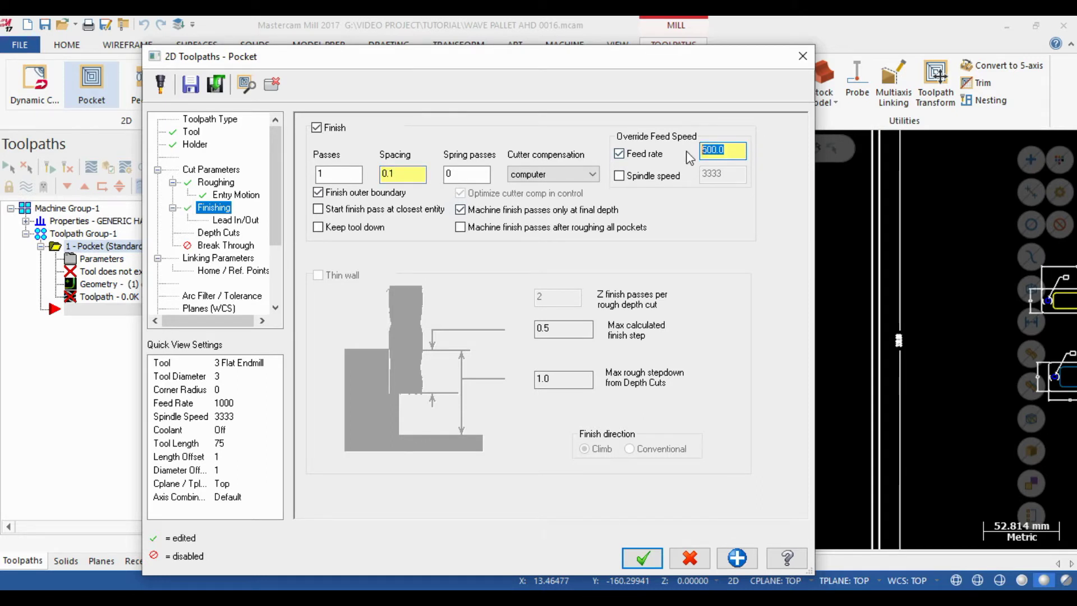
{"action": "left_click", "coordinate": [191, 132]}
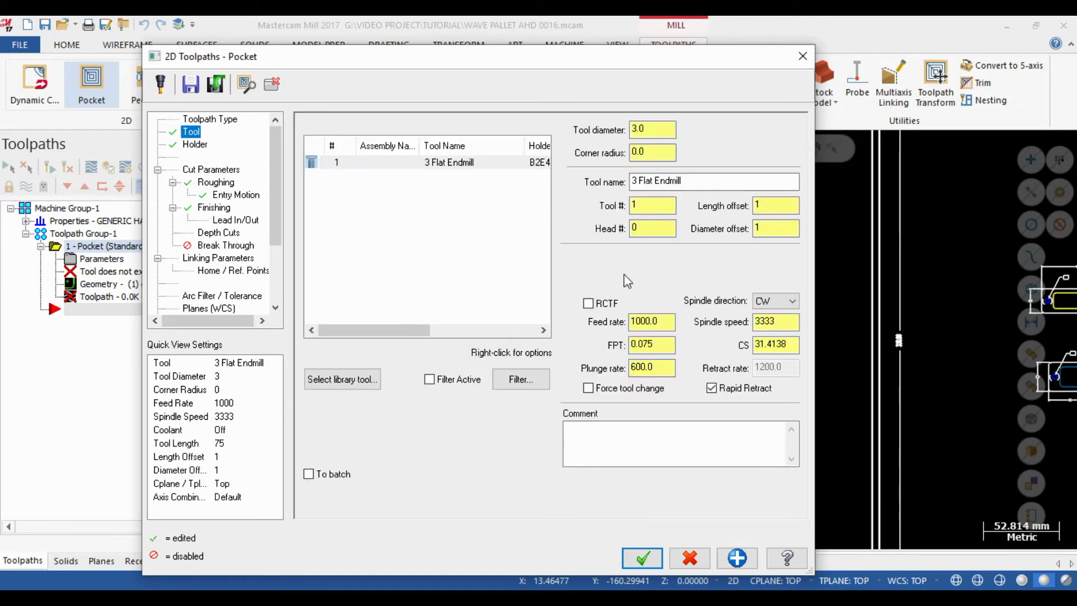
{"action": "left_click_drag", "start_coordinate": [684, 326], "coordinate": [554, 317]}
{"action": "left_click", "coordinate": [213, 207]}
{"action": "left_click_drag", "start_coordinate": [730, 152], "coordinate": [700, 153]}
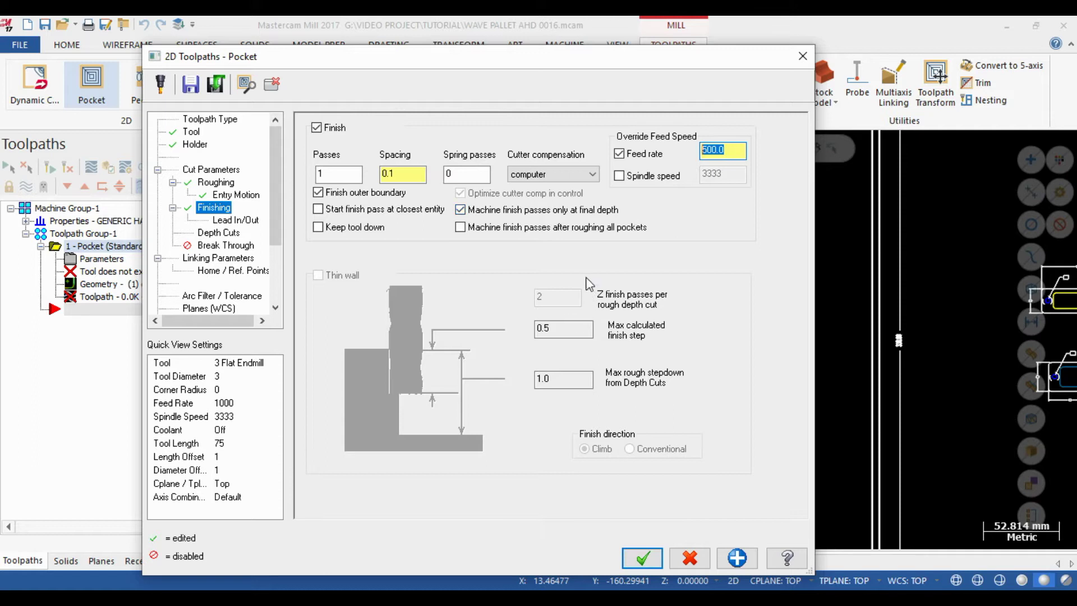
{"action": "left_click", "coordinate": [461, 211]}
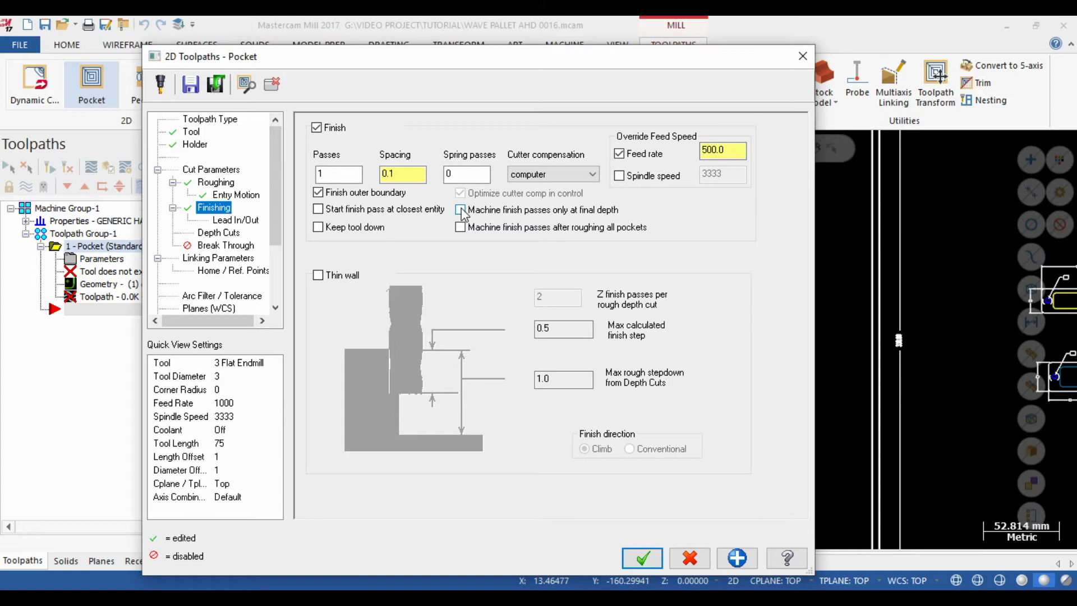
{"action": "left_click", "coordinate": [460, 210]}
Step: Check the finishing Lead In/Out settings and set the depth cuts' max rough step to 0.5
{"action": "left_click", "coordinate": [220, 221]}
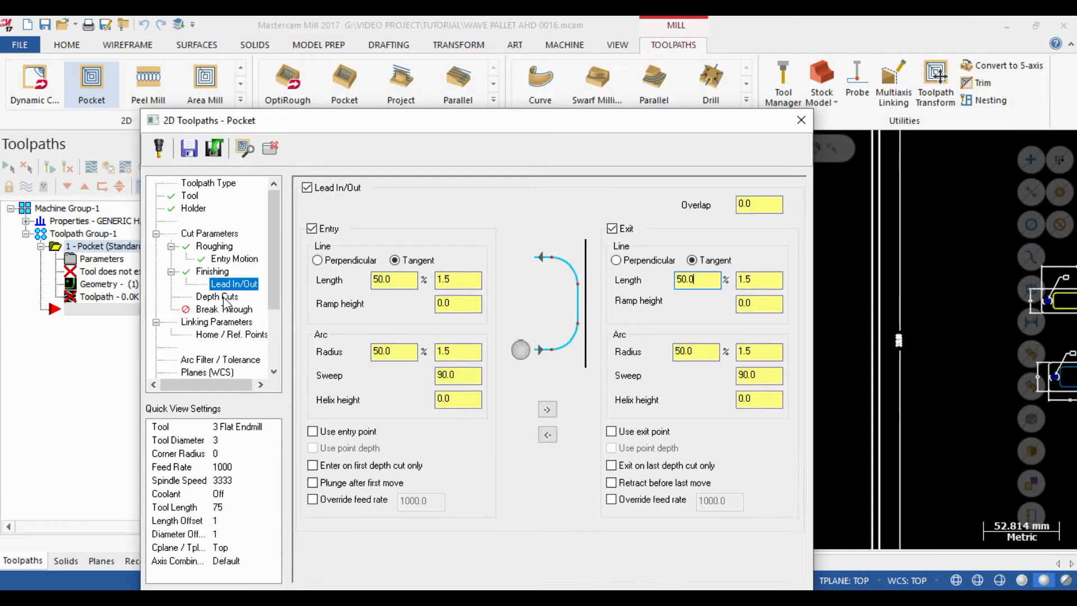
{"action": "left_click", "coordinate": [232, 296]}
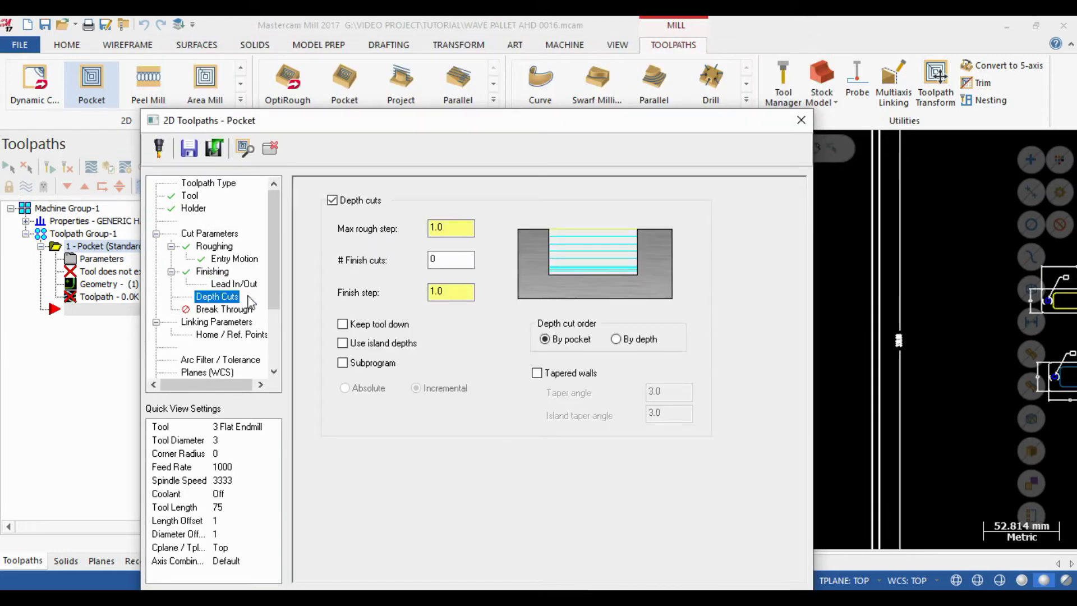
{"action": "left_click", "coordinate": [448, 227]}
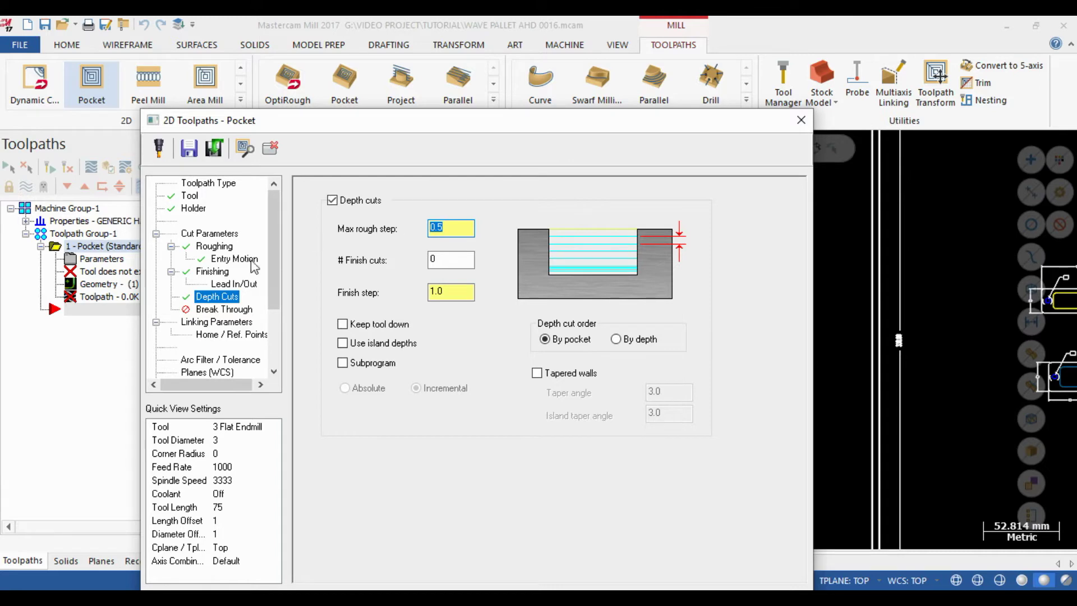
Step: Review the pocket's depth cuts and break through settings
{"action": "left_click", "coordinate": [202, 322]}
{"action": "left_click", "coordinate": [212, 296]}
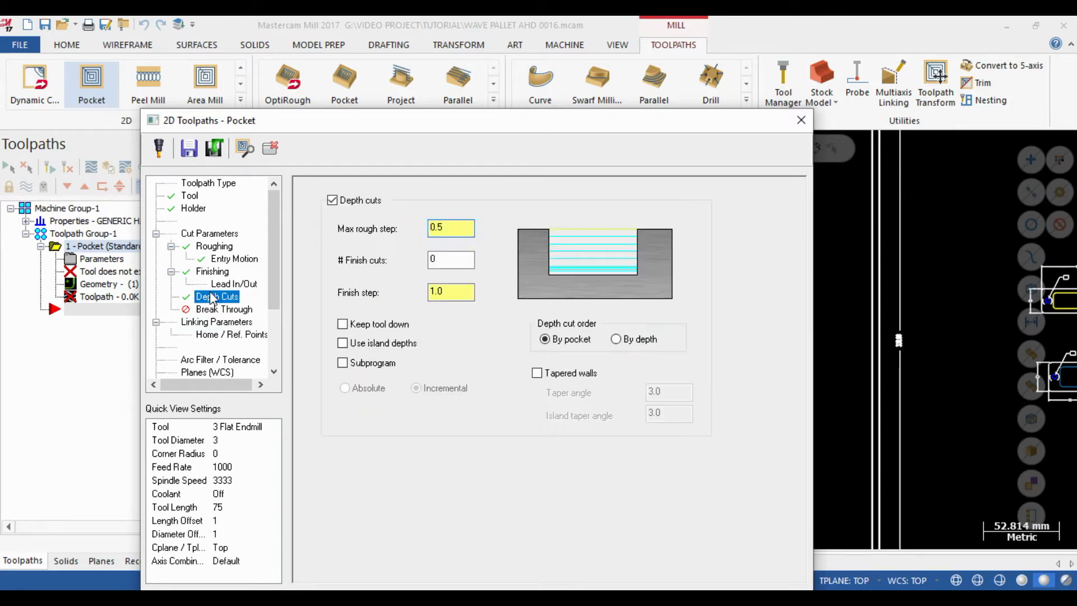
{"action": "left_click", "coordinate": [225, 310]}
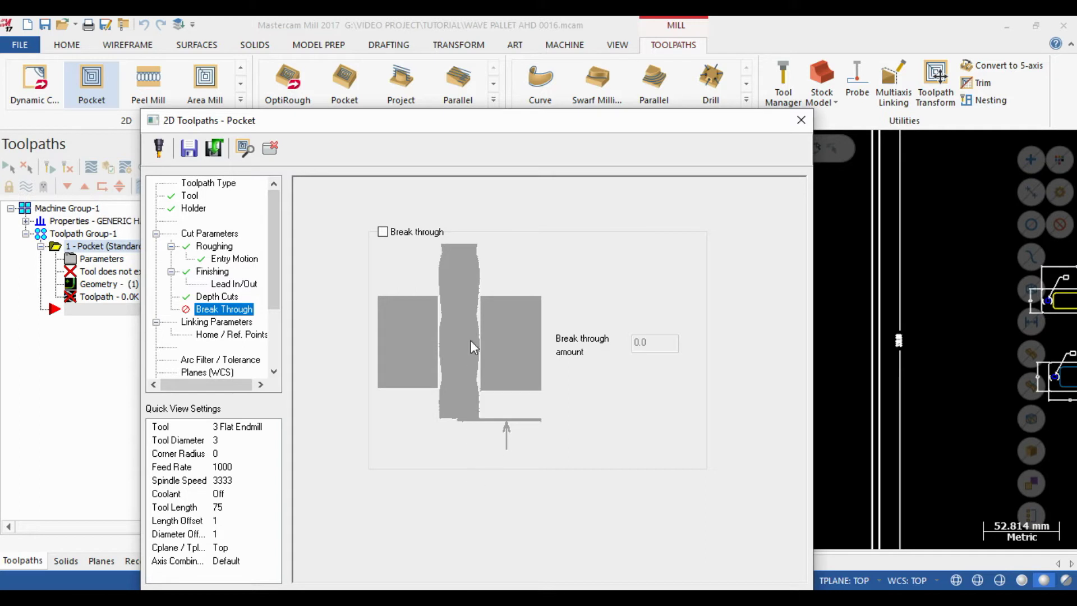
Step: Set the pocket's absolute linking depth to -1.4 and review the feed plane and retract heights
{"action": "left_click", "coordinate": [196, 323]}
{"action": "double_click", "coordinate": [576, 497]}
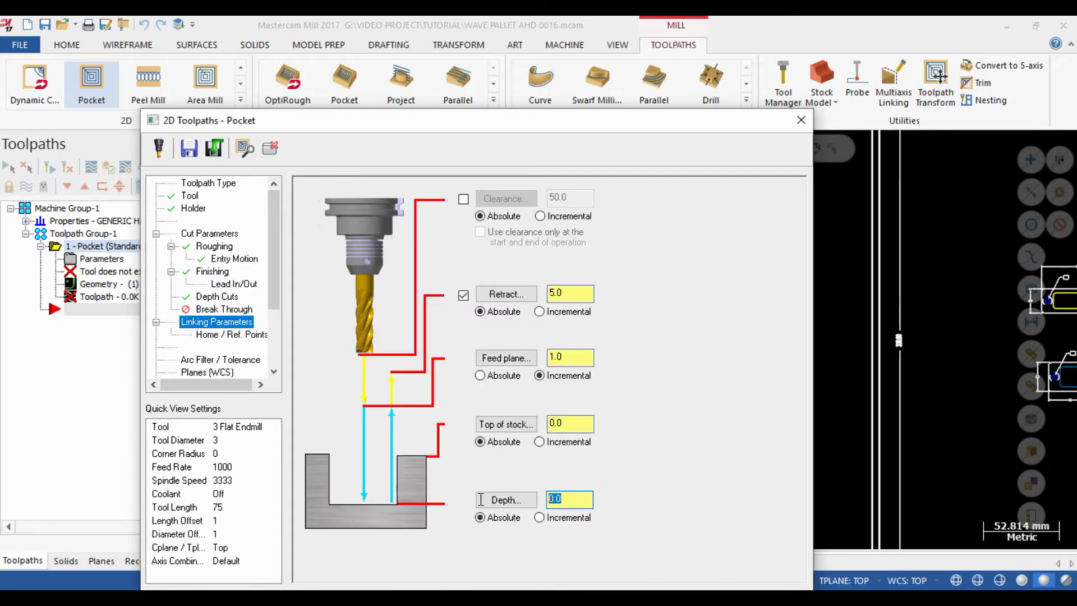
{"action": "type", "text": "-1.4"}
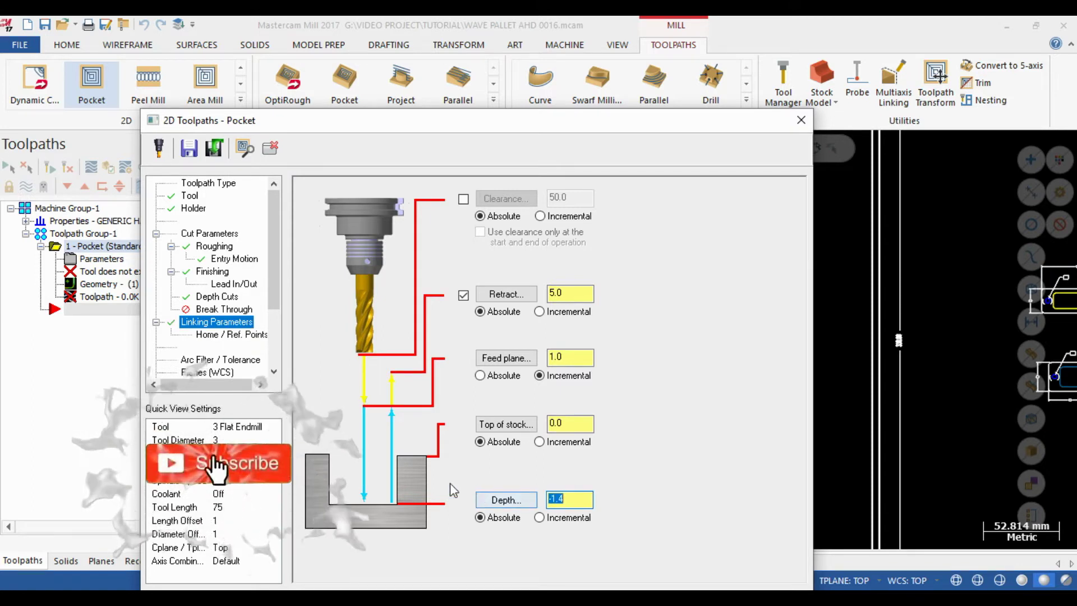
{"action": "double_click", "coordinate": [578, 356]}
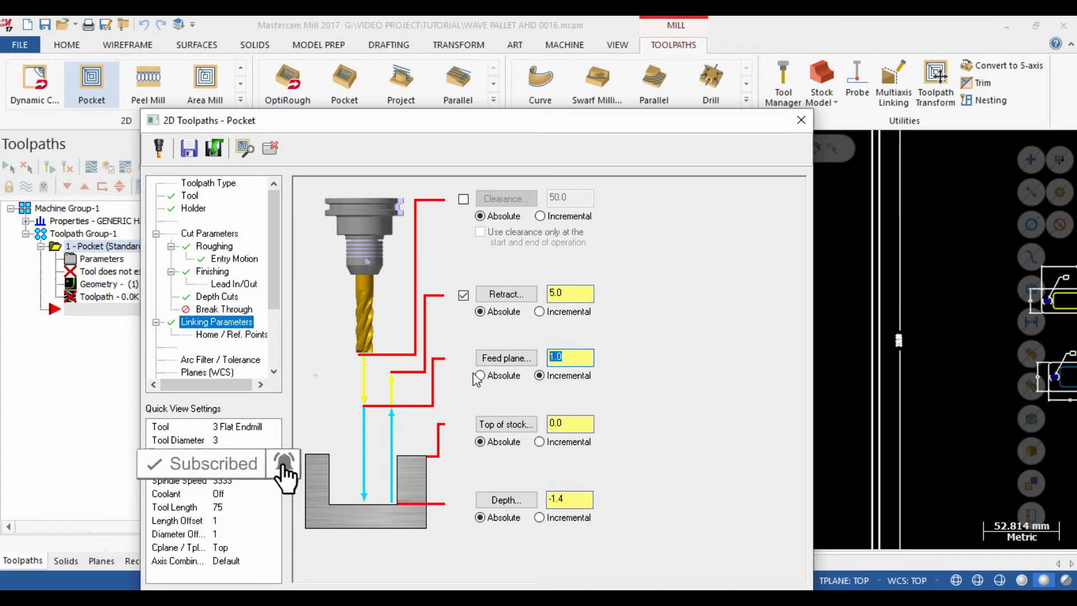
{"action": "double_click", "coordinate": [566, 293]}
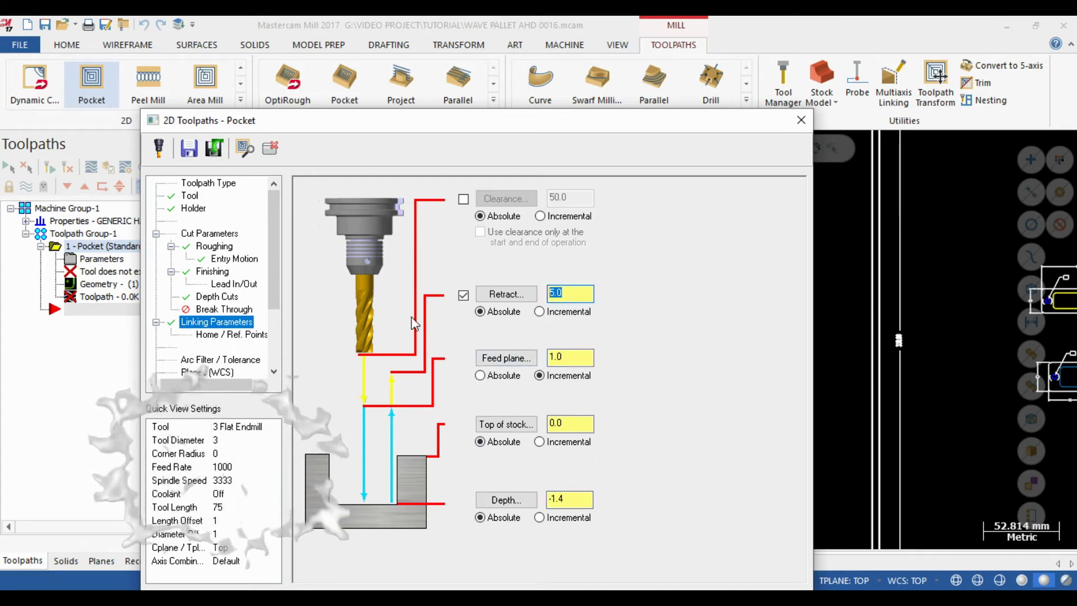
Step: Check the flood coolant option and accept the pocket parameters to generate the toolpath
{"action": "left_click_drag", "start_coordinate": [585, 126], "coordinate": [559, 39]}
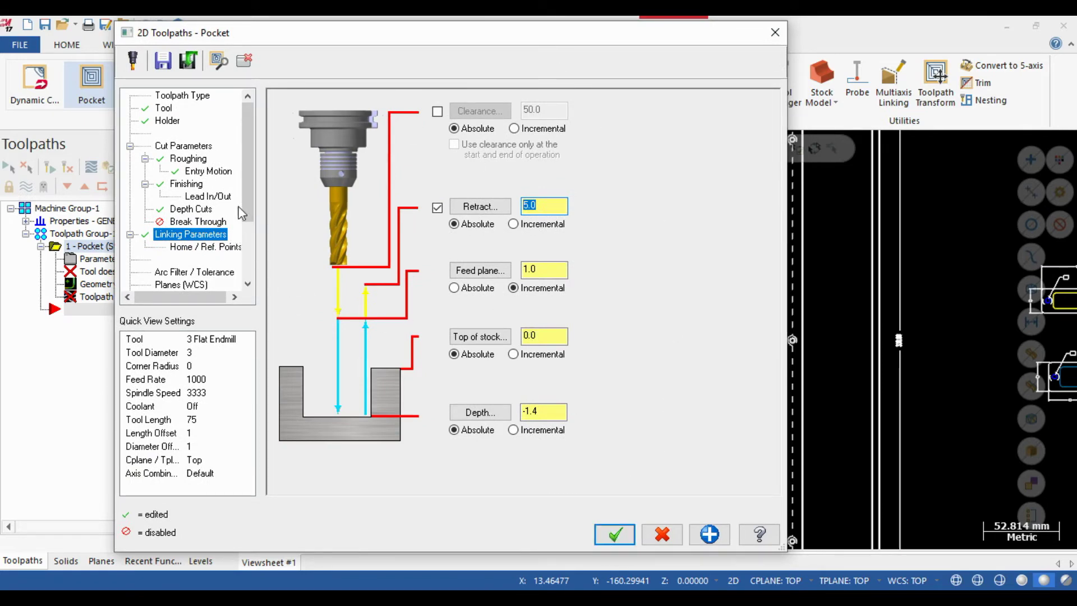
{"action": "left_click_drag", "start_coordinate": [248, 187], "coordinate": [247, 214]}
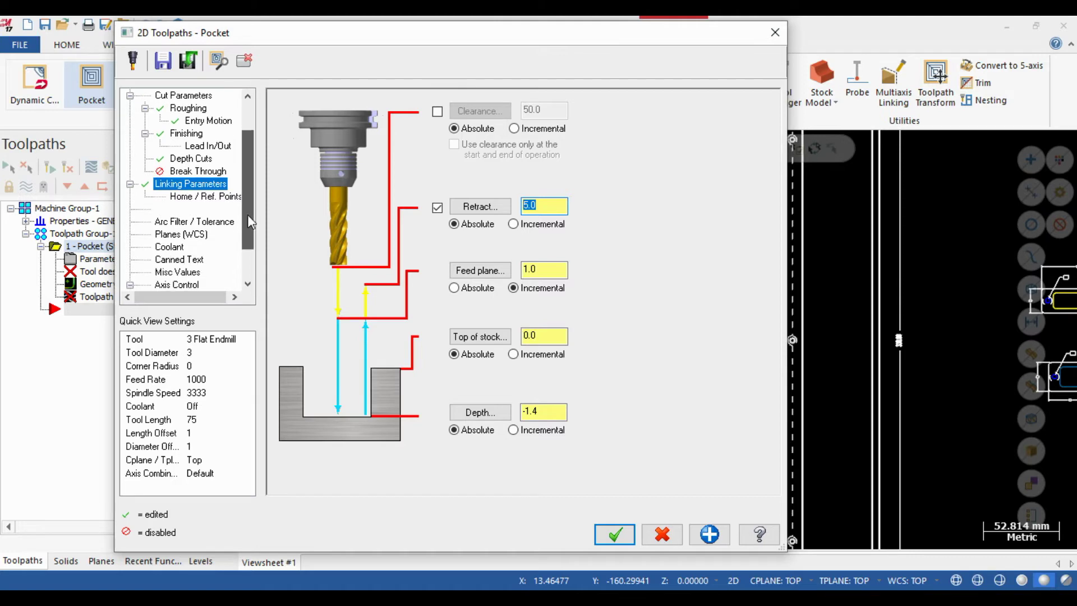
{"action": "left_click", "coordinate": [168, 247]}
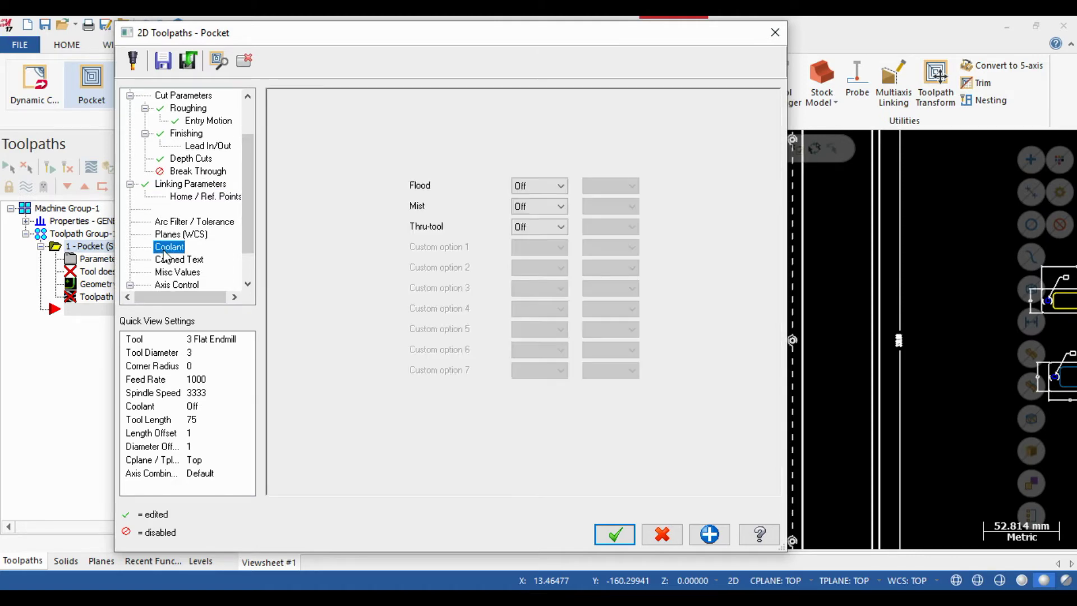
{"action": "left_click", "coordinate": [553, 186]}
{"action": "left_click", "coordinate": [550, 186]}
{"action": "scroll", "coordinate": [250, 212], "scroll_direction": "up", "scroll_amount": 2}
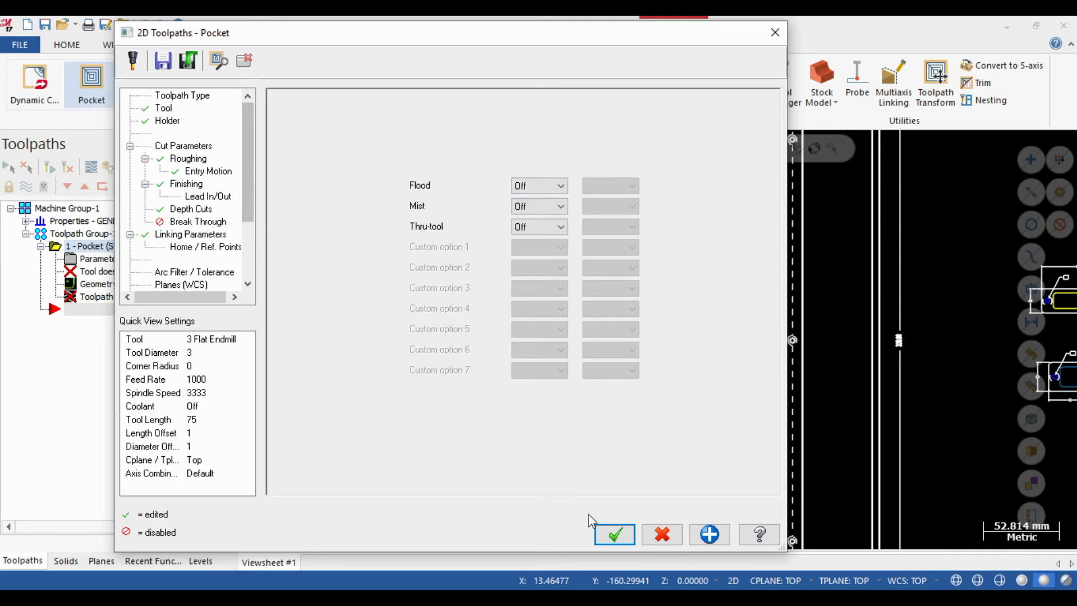
{"action": "left_click_drag", "start_coordinate": [248, 201], "coordinate": [282, 144]}
{"action": "left_click", "coordinate": [615, 534]}
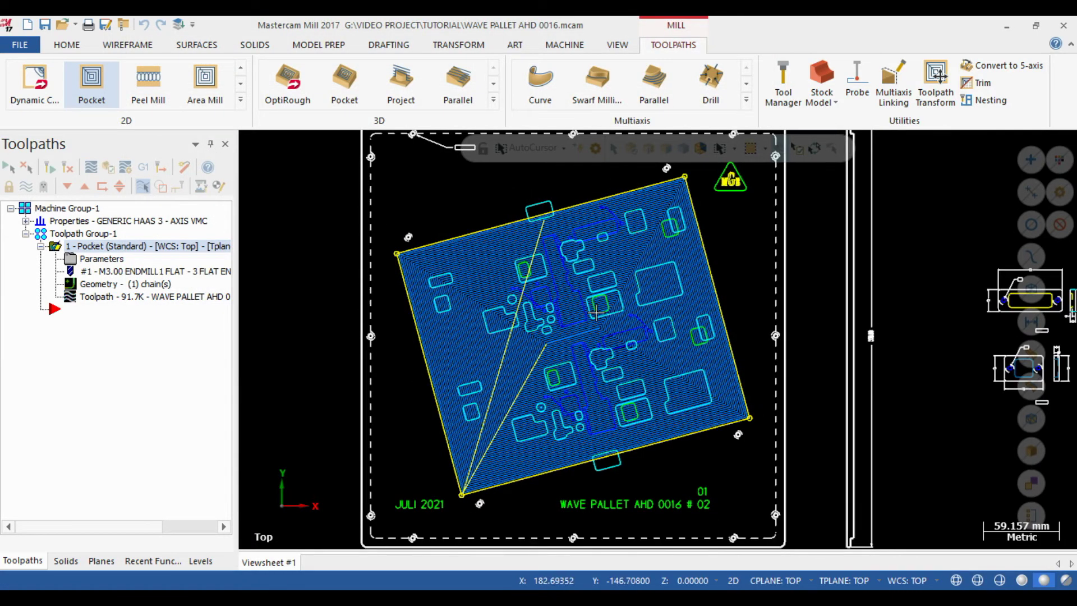
Step: Inspect the lead-in arc near the upper edge of the pocket toolpath and hide the toolpath display
{"action": "scroll", "coordinate": [608, 290], "scroll_direction": "up", "scroll_amount": 1}
{"action": "scroll", "coordinate": [530, 207], "scroll_direction": "up", "scroll_amount": 6}
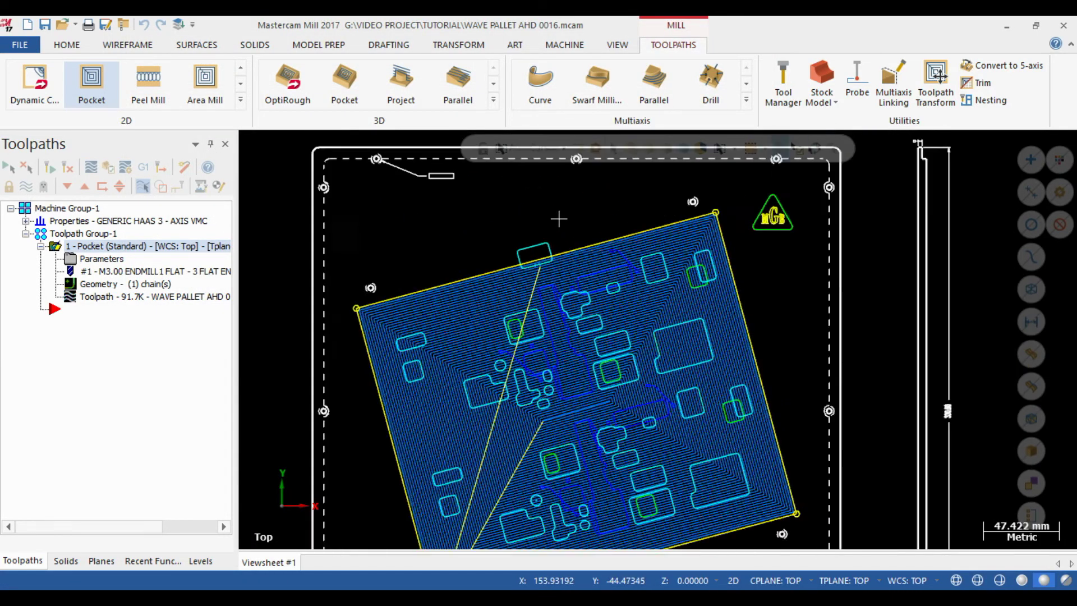
{"action": "scroll", "coordinate": [533, 289], "scroll_direction": "up", "scroll_amount": 5}
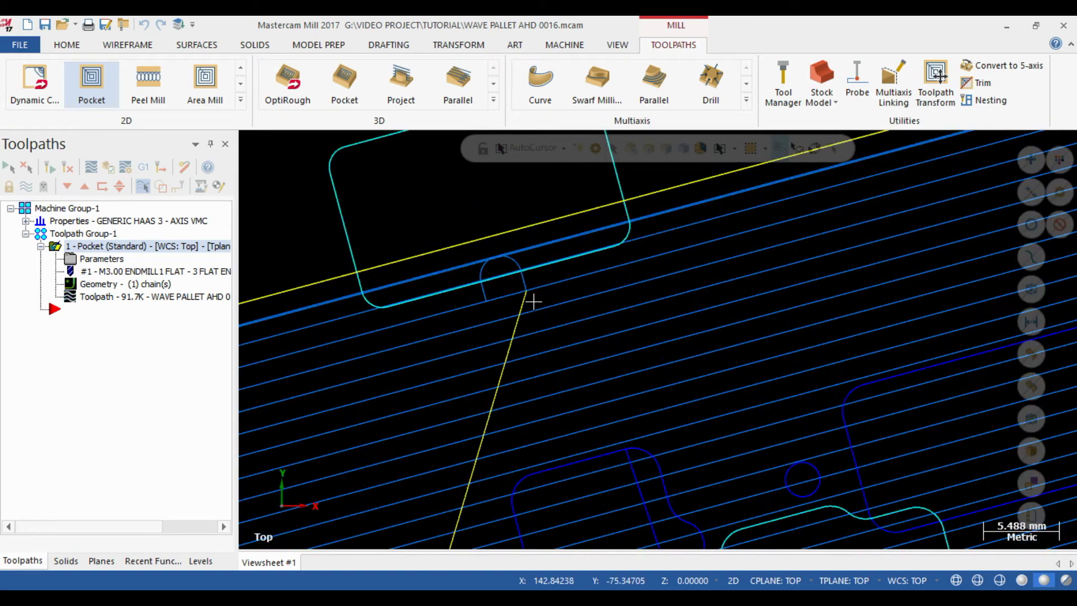
{"action": "key", "text": "alt+F1"}
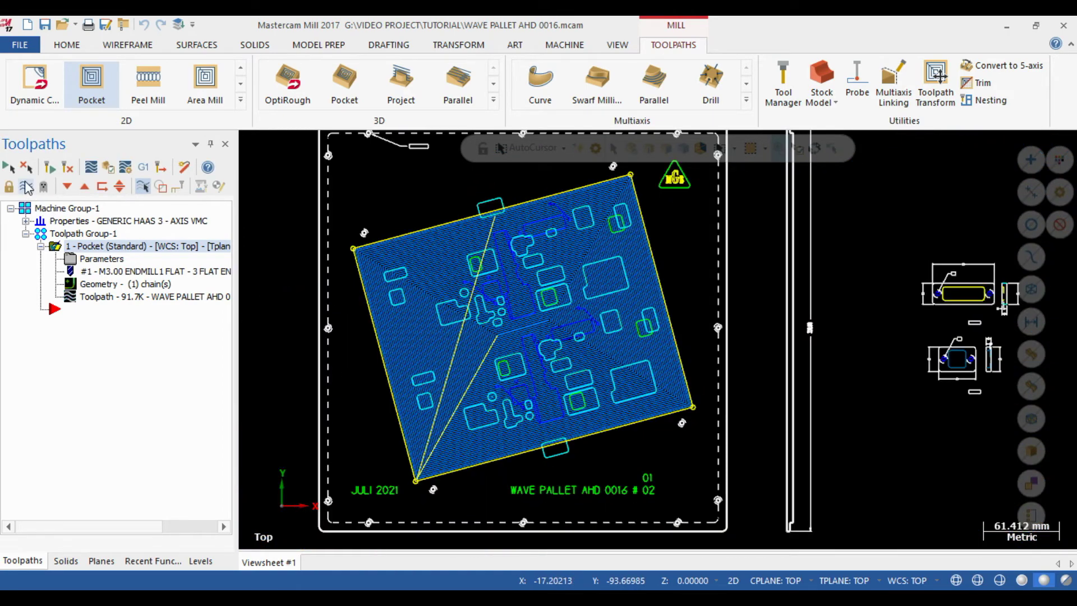
{"action": "key", "text": "alt+t"}
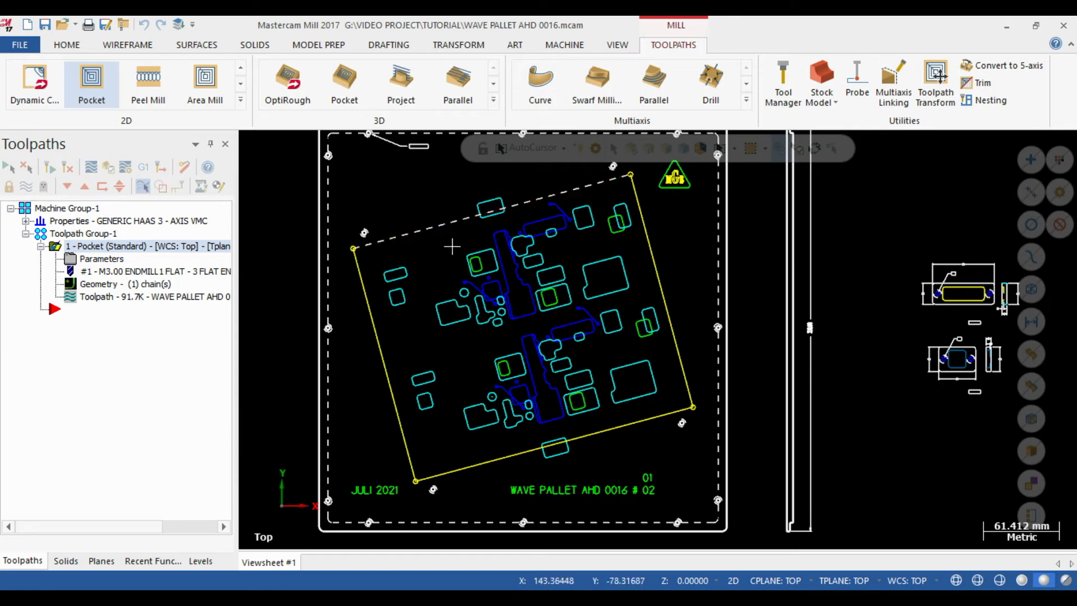
Step: Make DP3.5 the active level and show only its geometry
{"action": "left_click", "coordinate": [198, 561]}
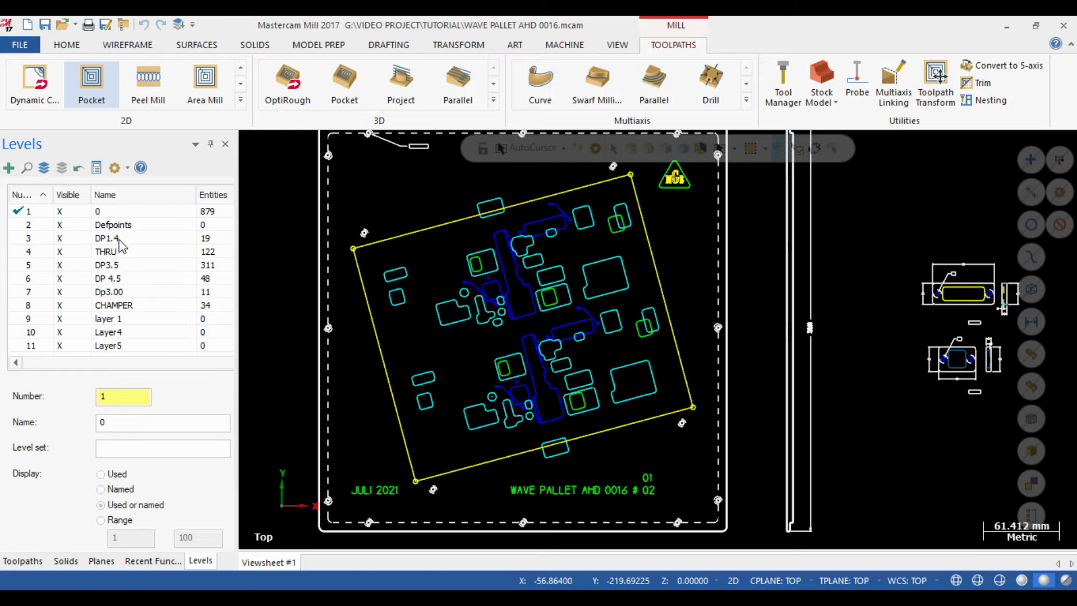
{"action": "left_click", "coordinate": [61, 264]}
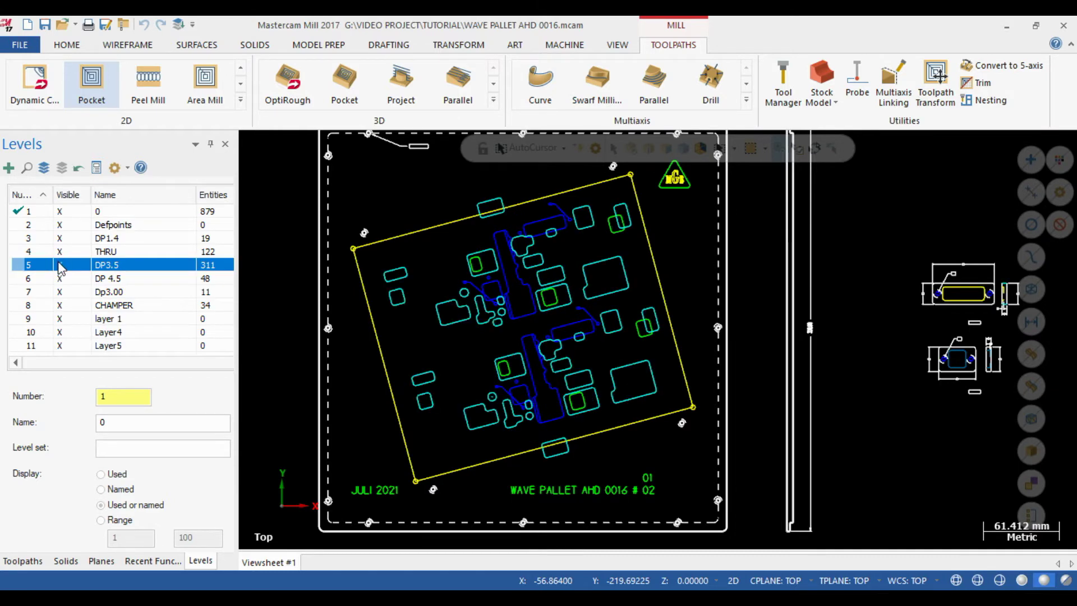
{"action": "left_click", "coordinate": [61, 167]}
{"action": "scroll", "coordinate": [445, 288], "scroll_direction": "down", "scroll_amount": 2}
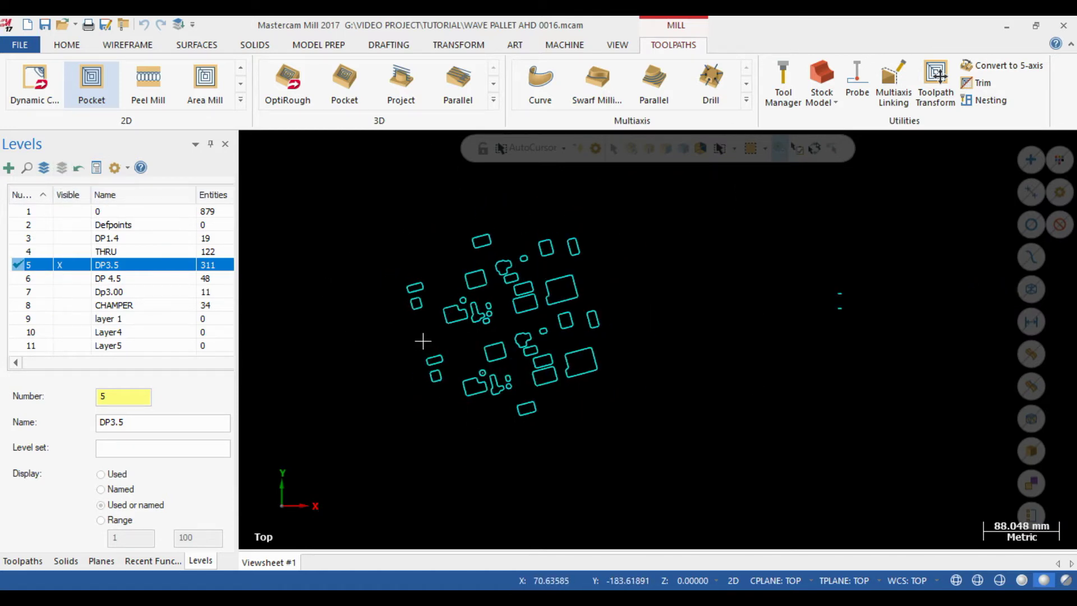
{"action": "scroll", "coordinate": [553, 289], "scroll_direction": "up", "scroll_amount": 2}
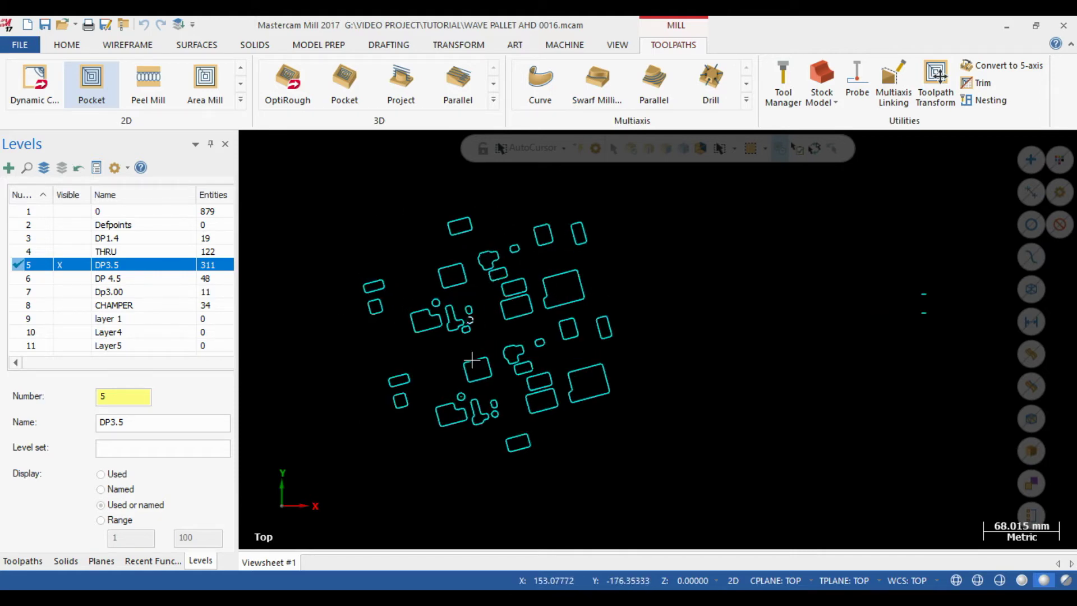
{"action": "scroll", "coordinate": [474, 365], "scroll_direction": "up", "scroll_amount": 4}
{"action": "scroll", "coordinate": [479, 367], "scroll_direction": "down", "scroll_amount": 5}
{"action": "scroll", "coordinate": [479, 368], "scroll_direction": "up", "scroll_amount": 2}
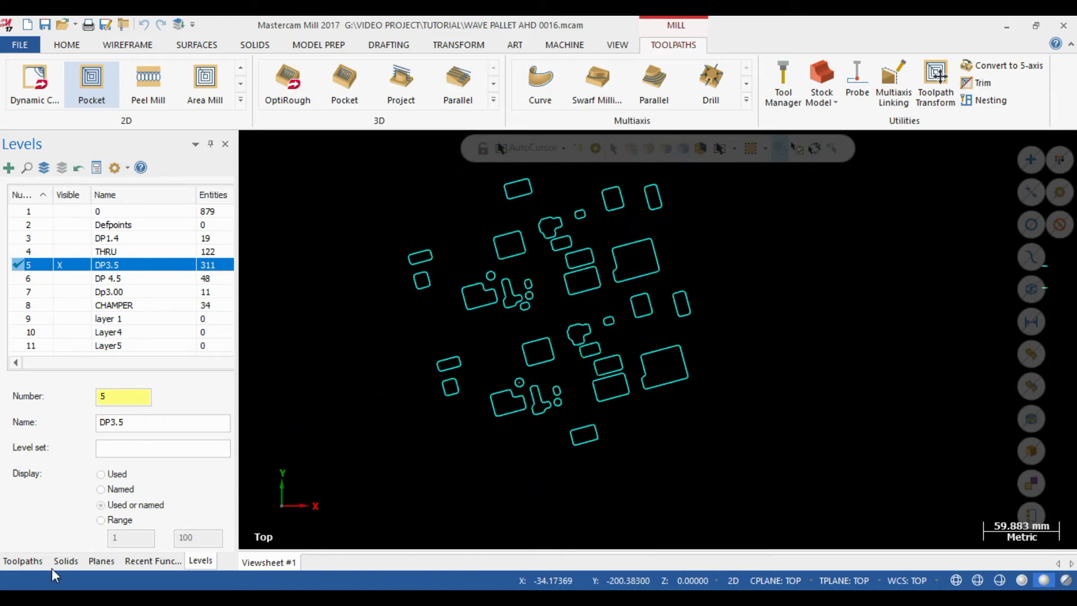
Step: Duplicate the pocket operation within Toolpath Group-1 and collapse the original
{"action": "left_click", "coordinate": [42, 560]}
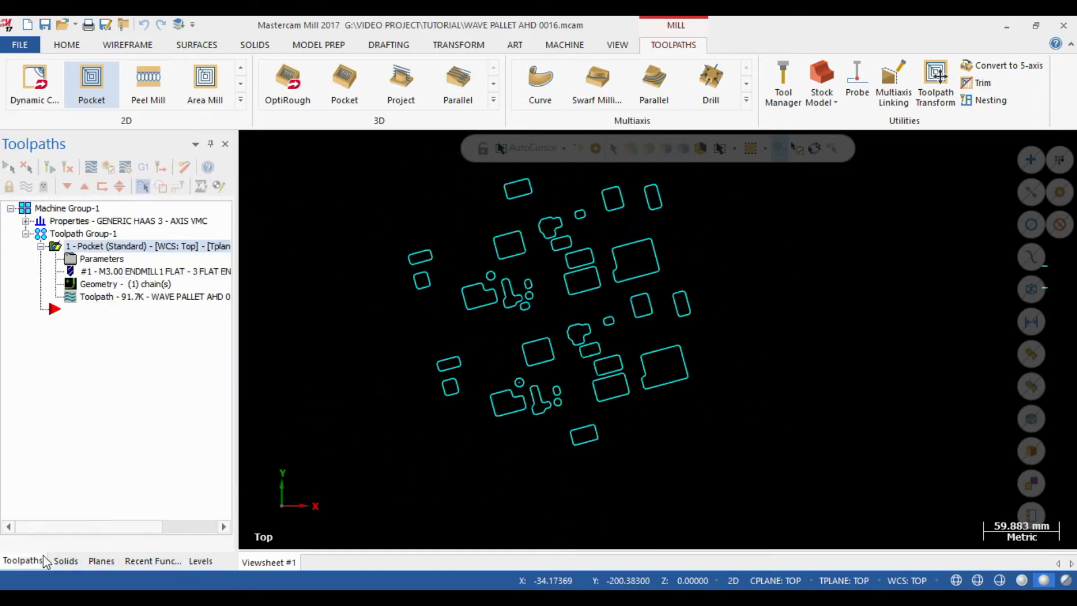
{"action": "right_click", "coordinate": [84, 250]}
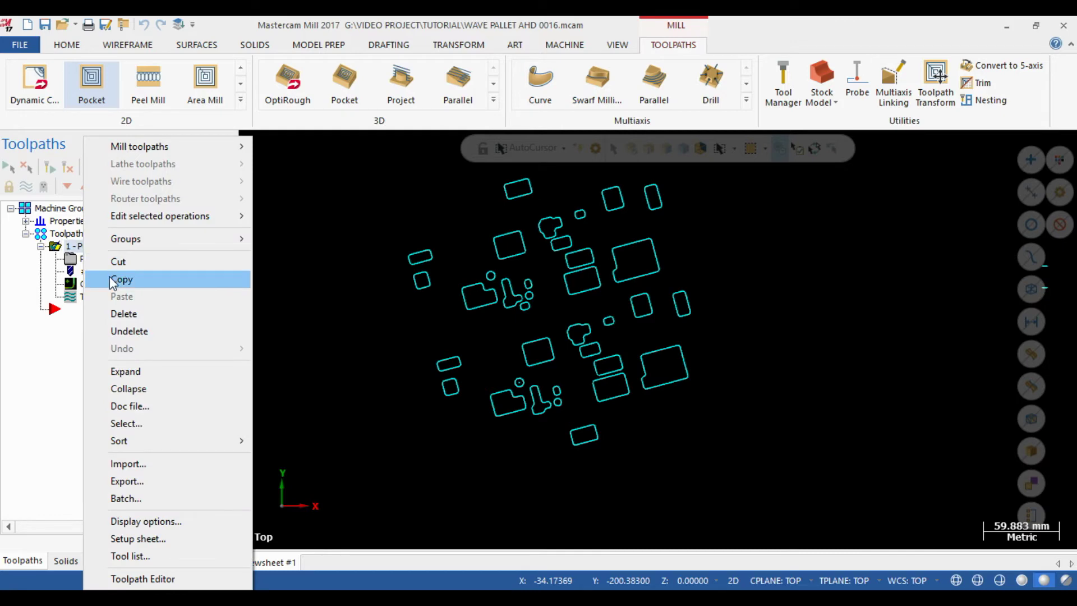
{"action": "left_click", "coordinate": [115, 280]}
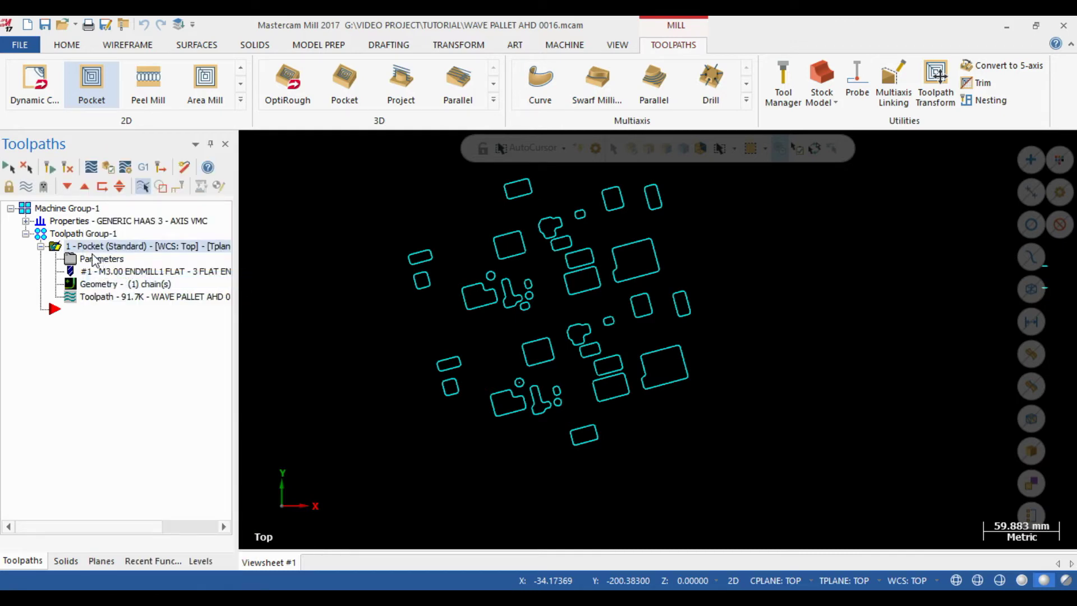
{"action": "key", "text": "ctrl+v"}
{"action": "left_click", "coordinate": [42, 247]}
Step: Rechain the copied pocket's geometry with a window around all the DP3.5 profiles, starting from the uppermost rectangle
{"action": "left_click", "coordinate": [94, 299]}
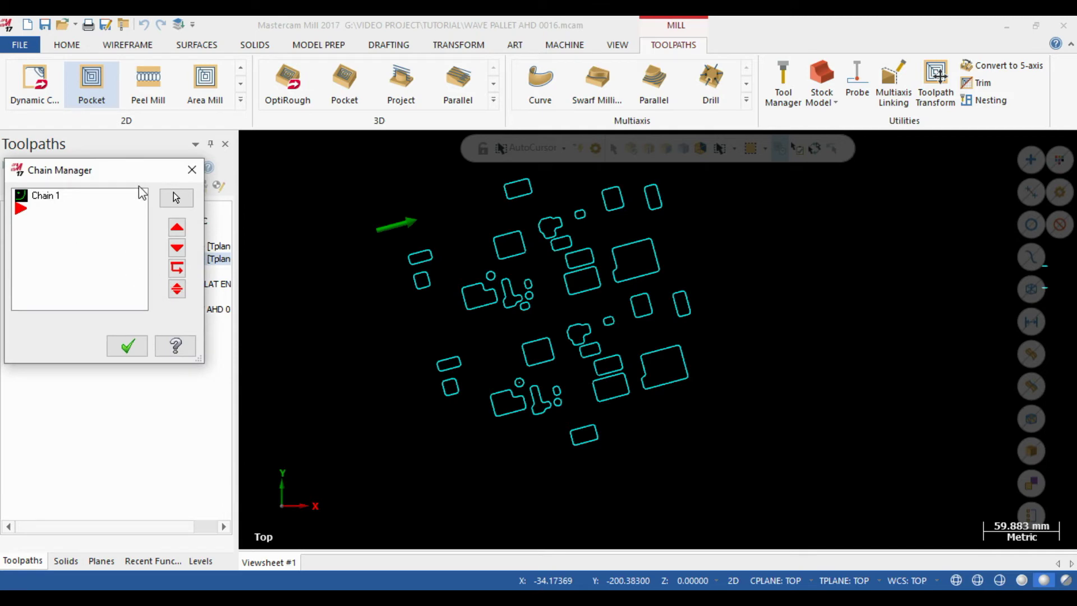
{"action": "left_click", "coordinate": [191, 173]}
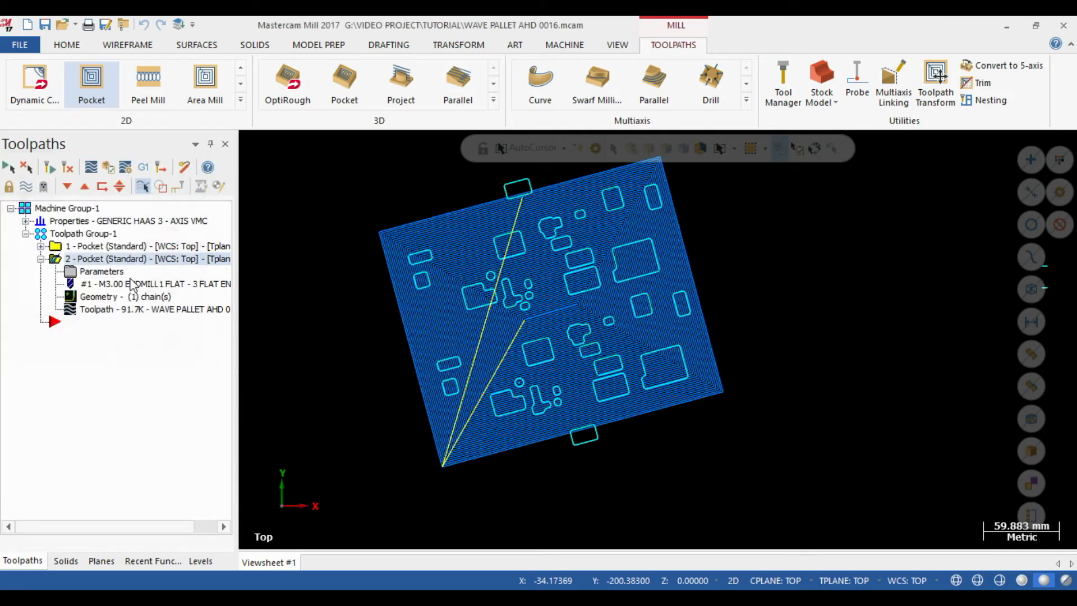
{"action": "left_click", "coordinate": [100, 299]}
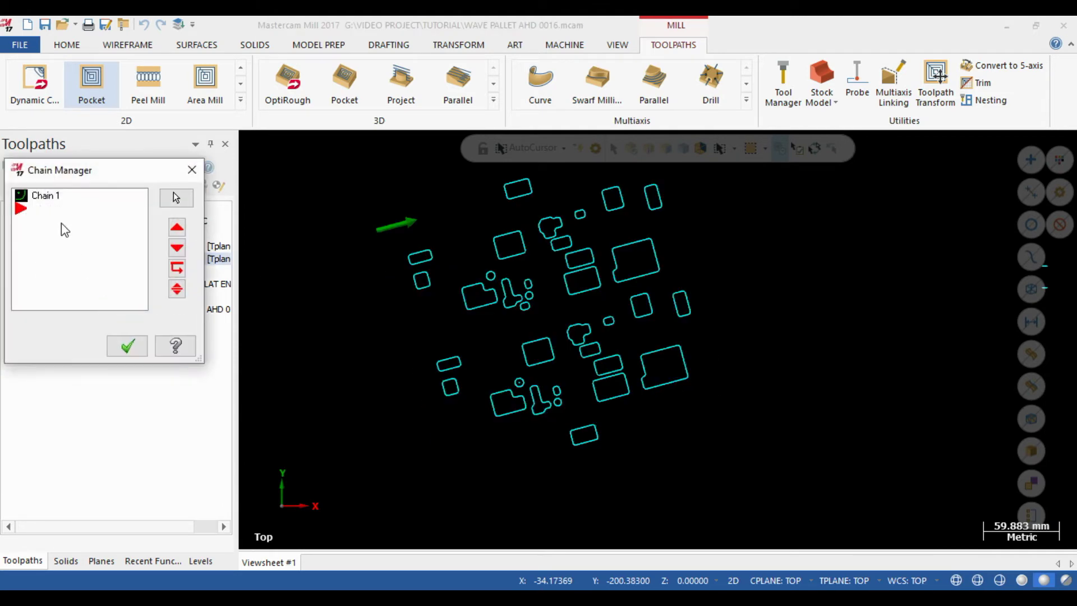
{"action": "right_click", "coordinate": [60, 217]}
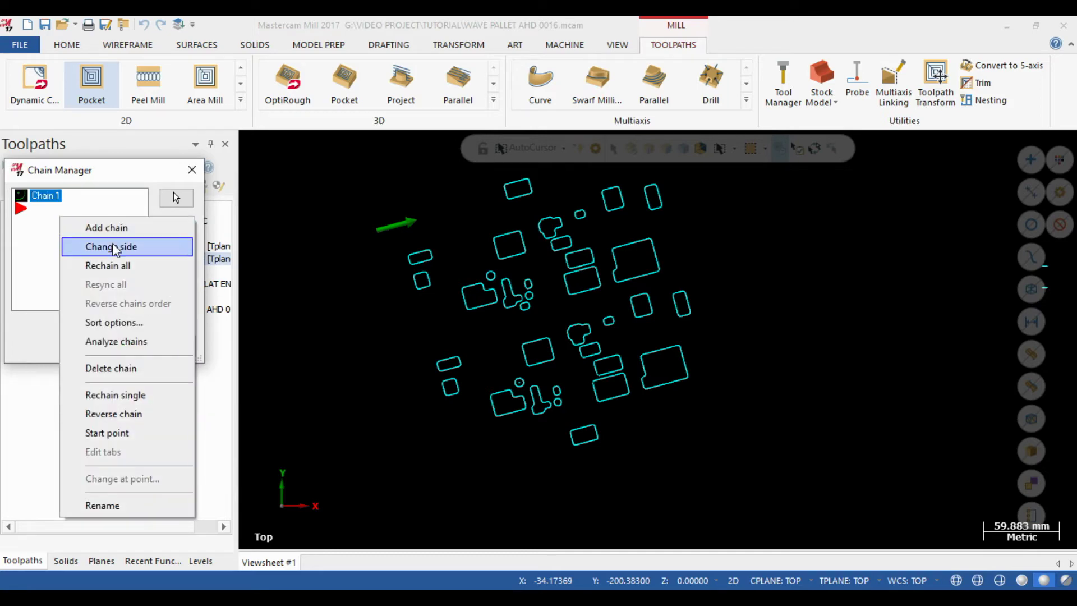
{"action": "left_click", "coordinate": [109, 271]}
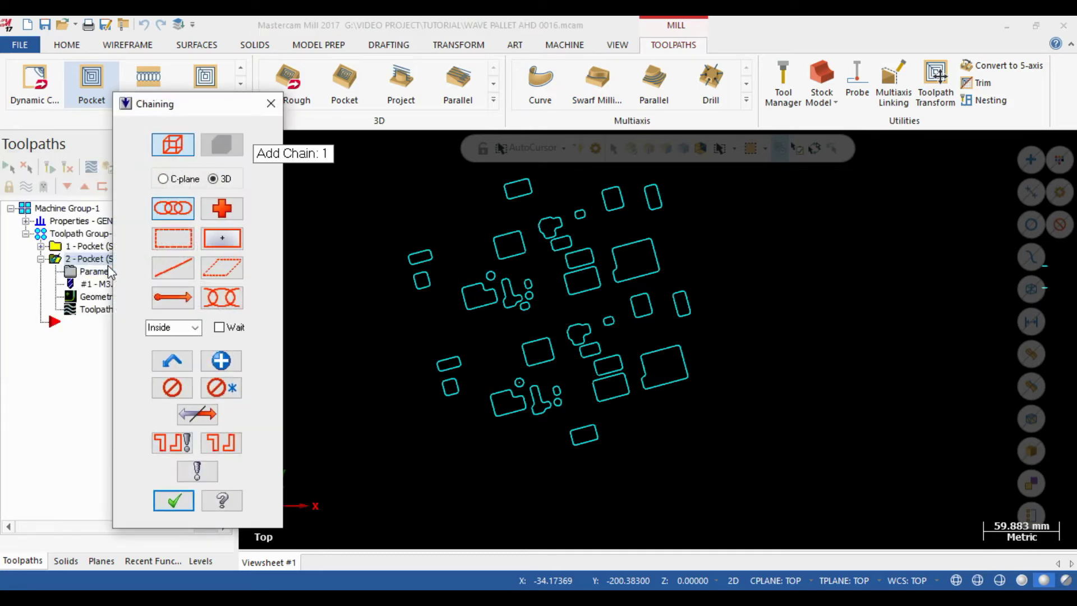
{"action": "scroll", "coordinate": [405, 397], "scroll_direction": "down", "scroll_amount": 2}
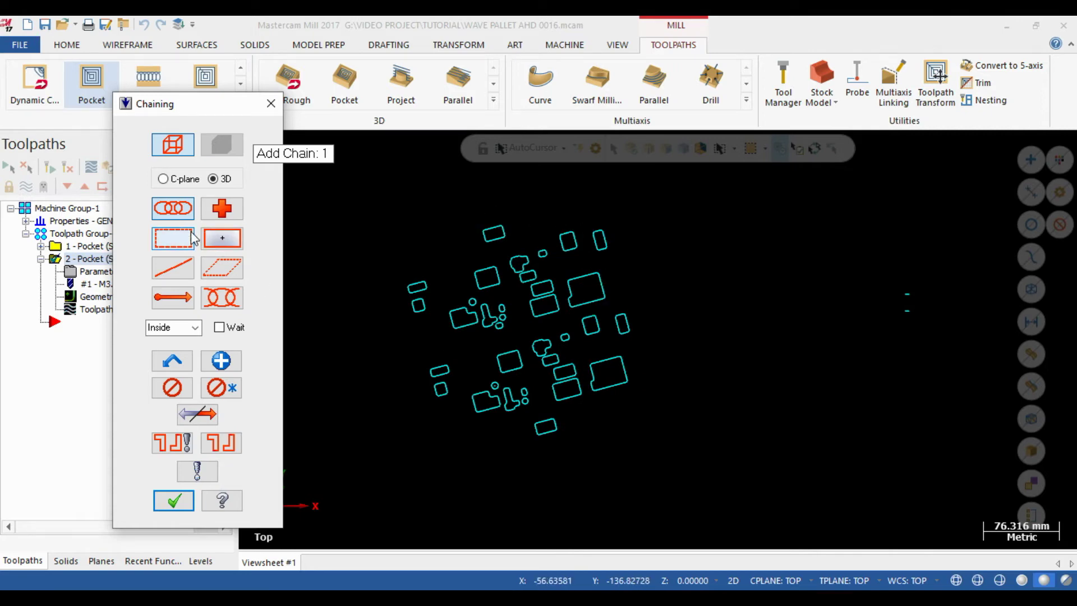
{"action": "left_click", "coordinate": [170, 238]}
{"action": "mouse_move", "coordinate": [372, 185]}
{"action": "left_mouse_down"}
{"action": "mouse_move", "coordinate": [706, 452]}
{"action": "mouse_move", "coordinate": [688, 454]}
{"action": "left_mouse_up"}
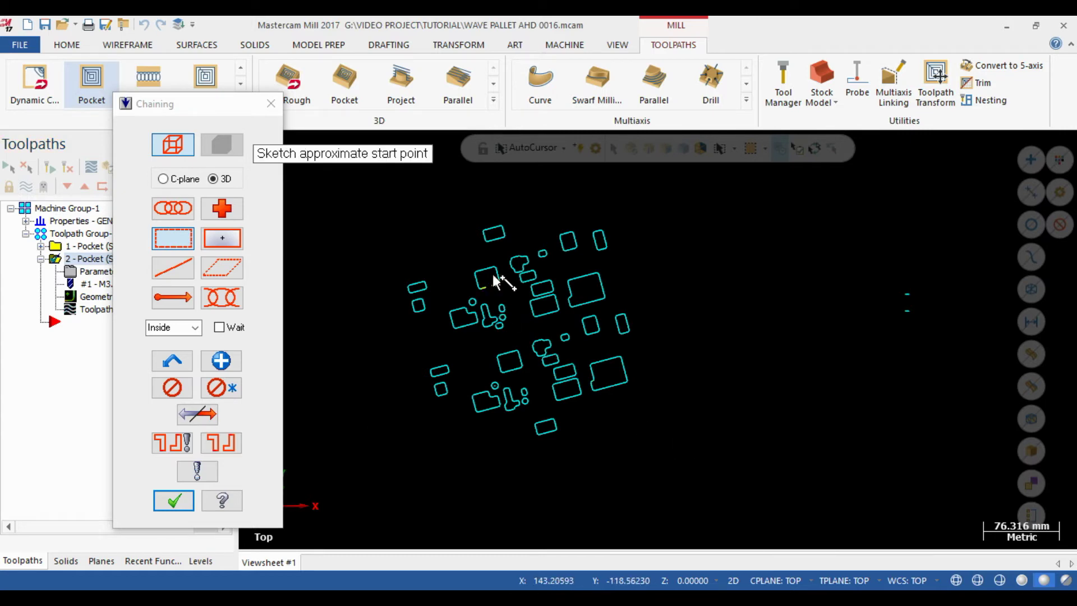
{"action": "left_click", "coordinate": [482, 232]}
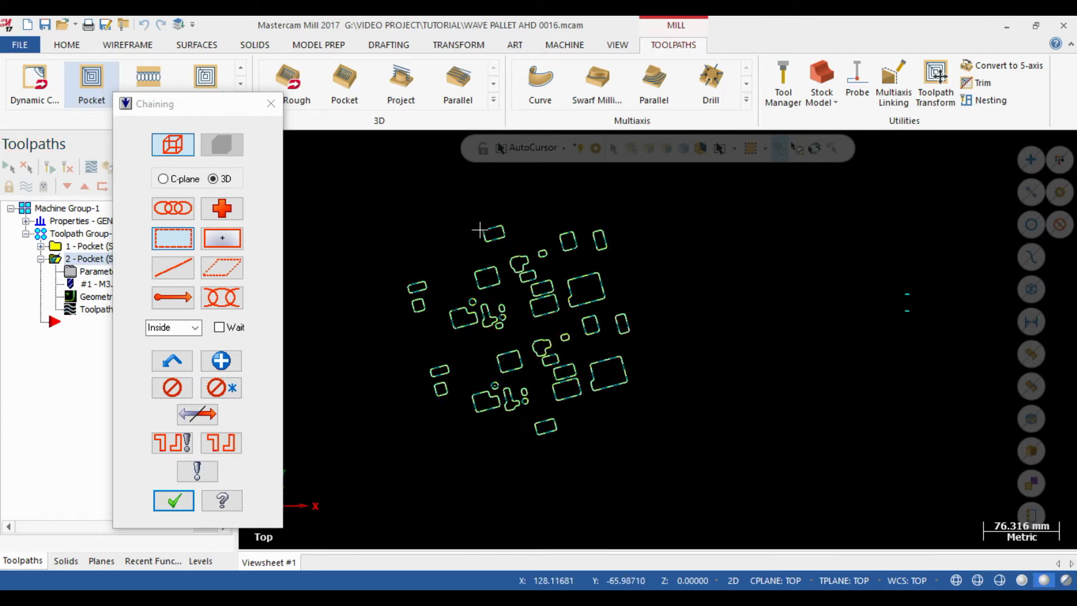
{"action": "left_click", "coordinate": [178, 505]}
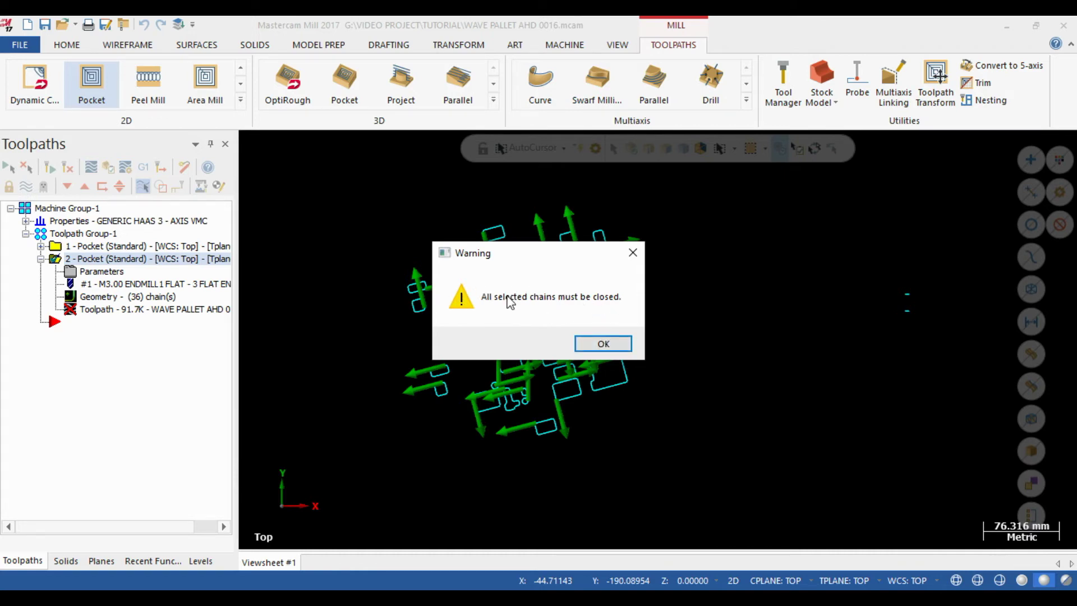
Step: Locate the open chain inside the small circle with the Chain Manager and close the chaining warning
{"action": "left_click", "coordinate": [604, 343]}
{"action": "scroll", "coordinate": [498, 371], "scroll_direction": "up", "scroll_amount": 10}
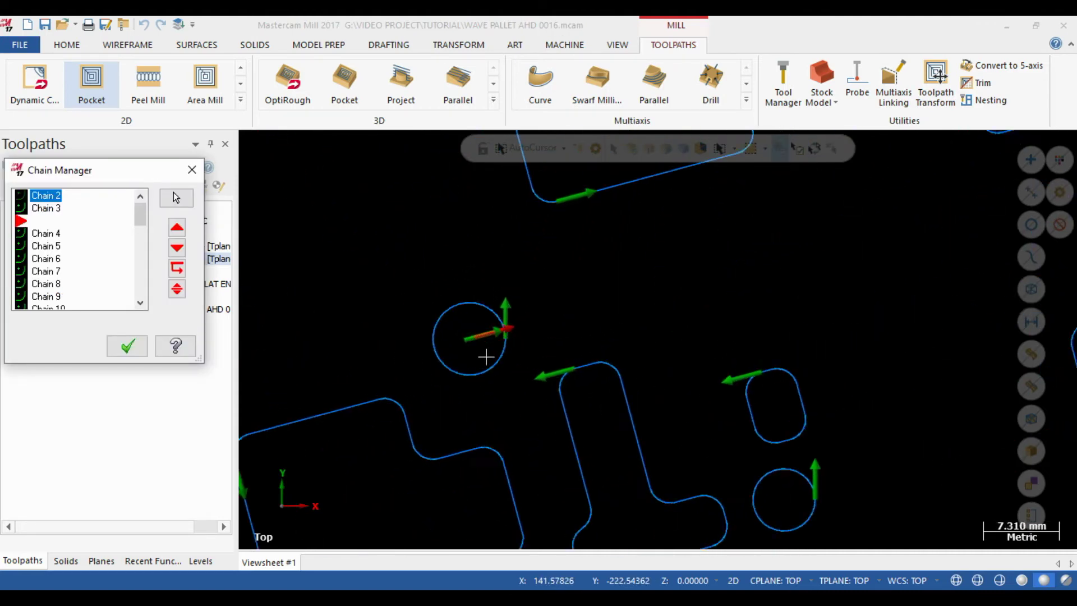
{"action": "scroll", "coordinate": [485, 356], "scroll_direction": "up", "scroll_amount": 3}
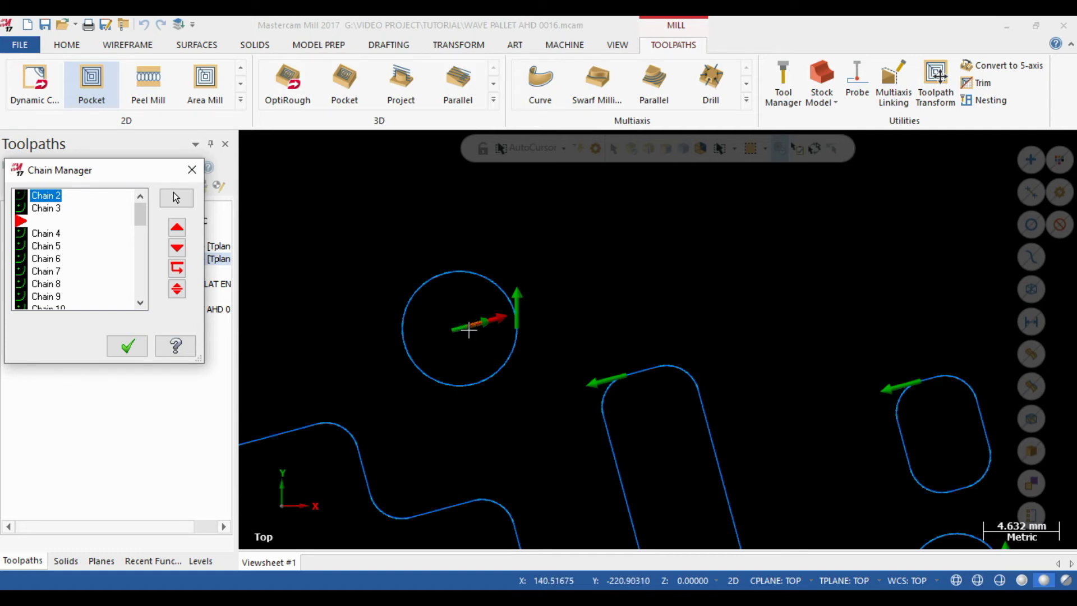
{"action": "scroll", "coordinate": [468, 330], "scroll_direction": "down", "scroll_amount": 3}
{"action": "scroll", "coordinate": [469, 325], "scroll_direction": "up", "scroll_amount": 6}
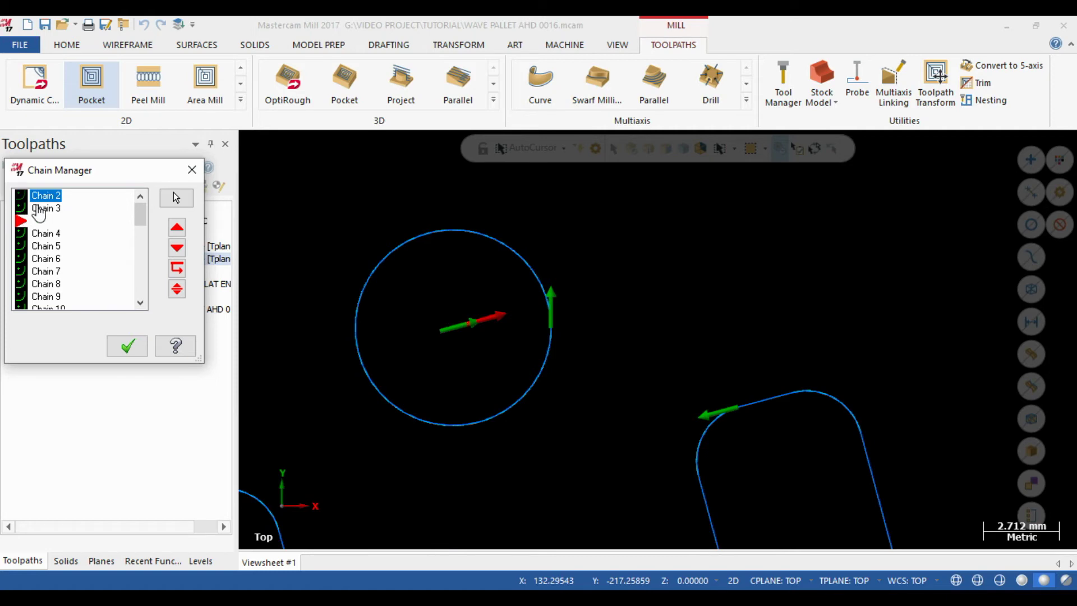
{"action": "left_click_drag", "start_coordinate": [39, 213], "coordinate": [310, 291]}
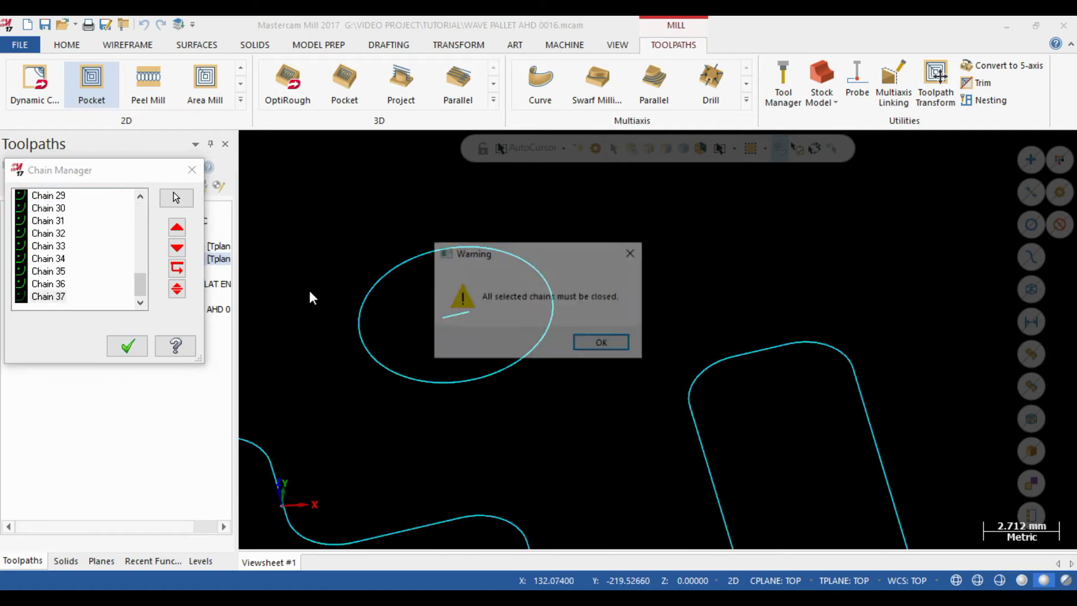
{"action": "left_click", "coordinate": [601, 344]}
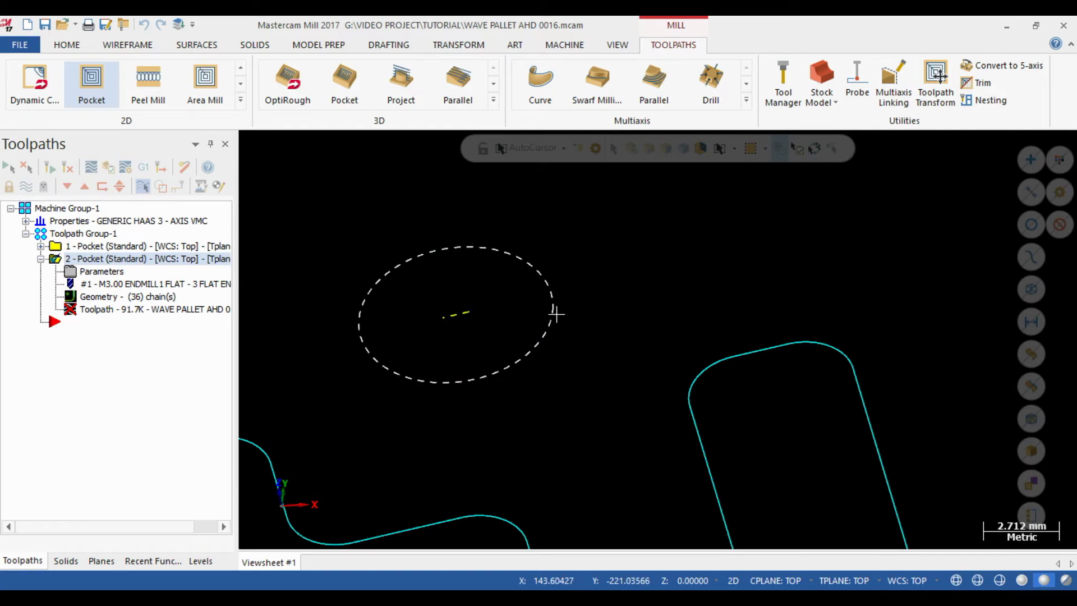
Step: Restore the Top view and check the circle's surroundings with all levels shown, leaving only DP3.5 displayed
{"action": "right_click", "coordinate": [602, 237]}
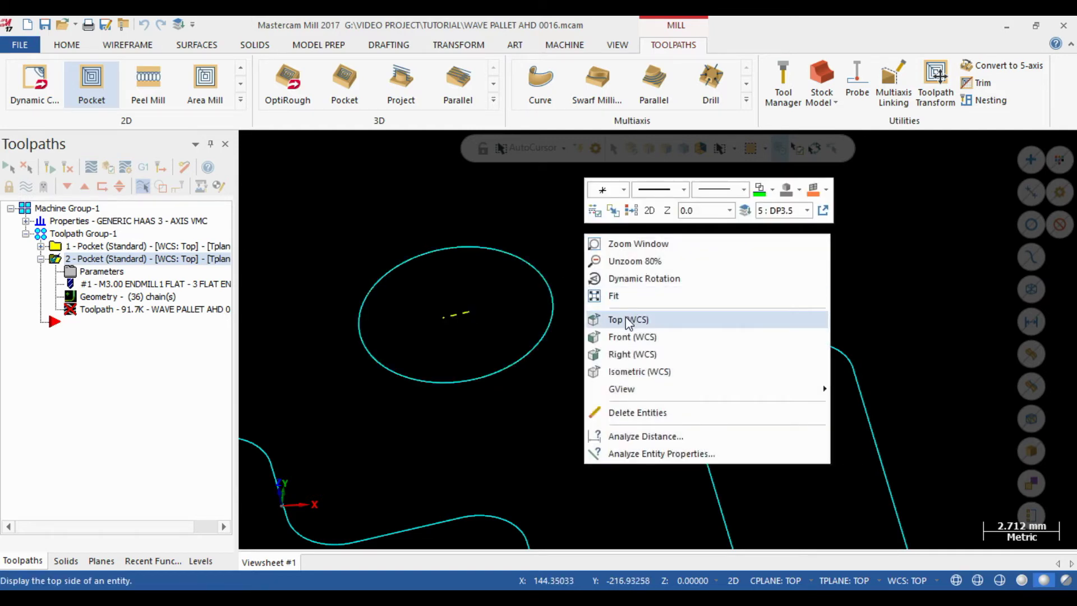
{"action": "left_click", "coordinate": [625, 317]}
{"action": "scroll", "coordinate": [653, 303], "scroll_direction": "down", "scroll_amount": 3}
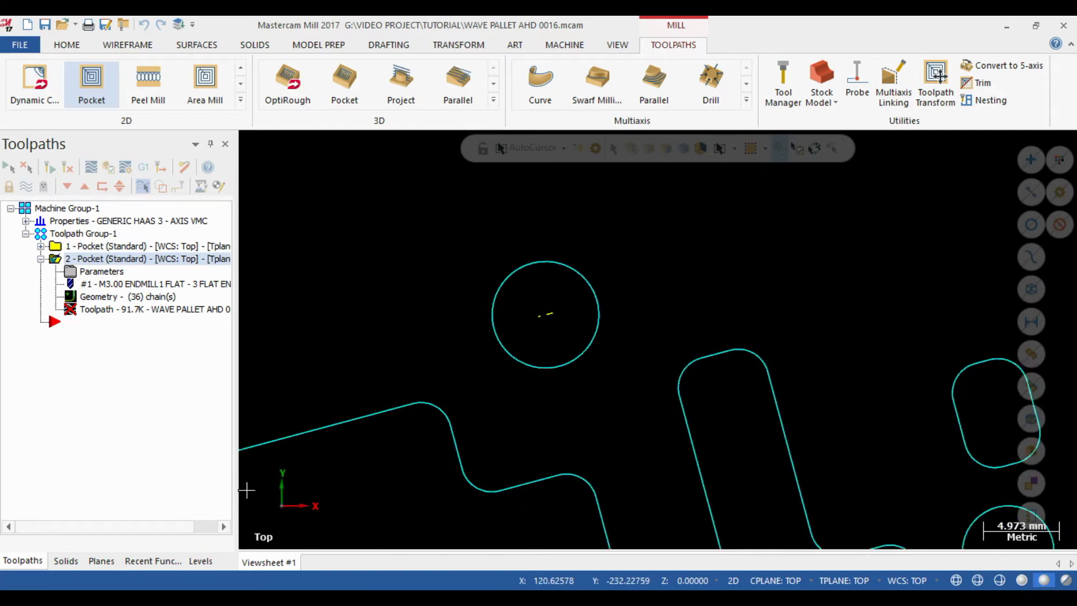
{"action": "left_click", "coordinate": [197, 561]}
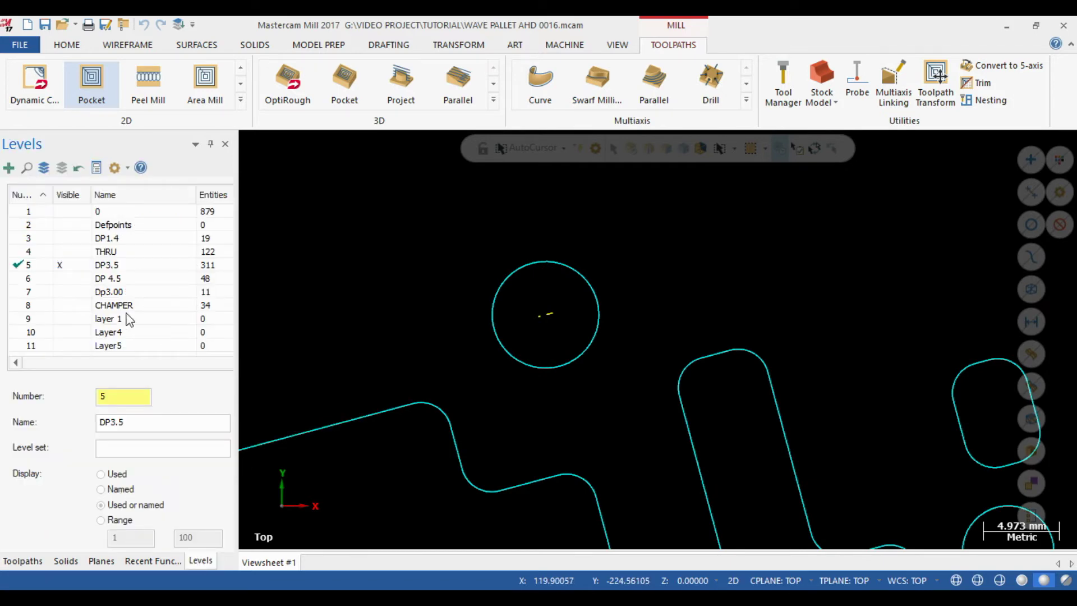
{"action": "left_click", "coordinate": [44, 168]}
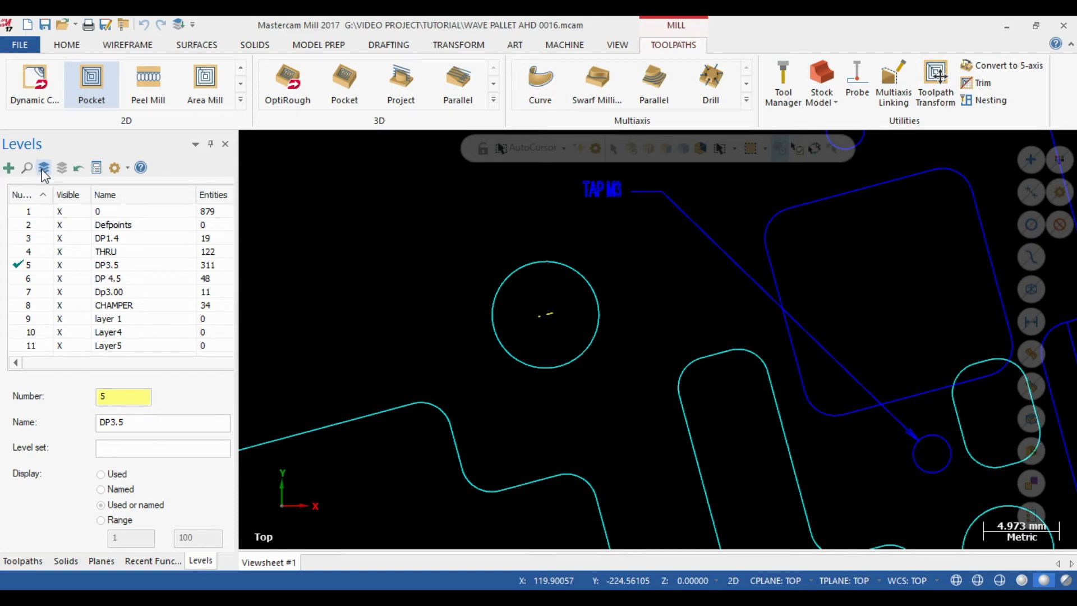
{"action": "left_click", "coordinate": [62, 168]}
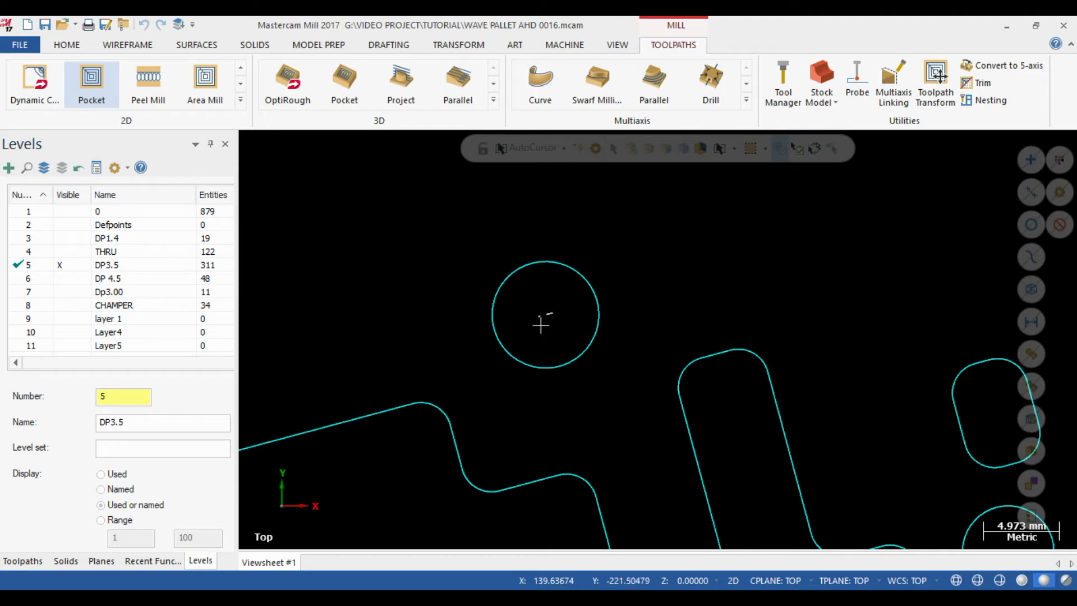
Step: Delete the short stray line inside the small circle on DP3.5, including its association with the toolpath
{"action": "left_click", "coordinate": [540, 326]}
{"action": "key", "text": "Delete"}
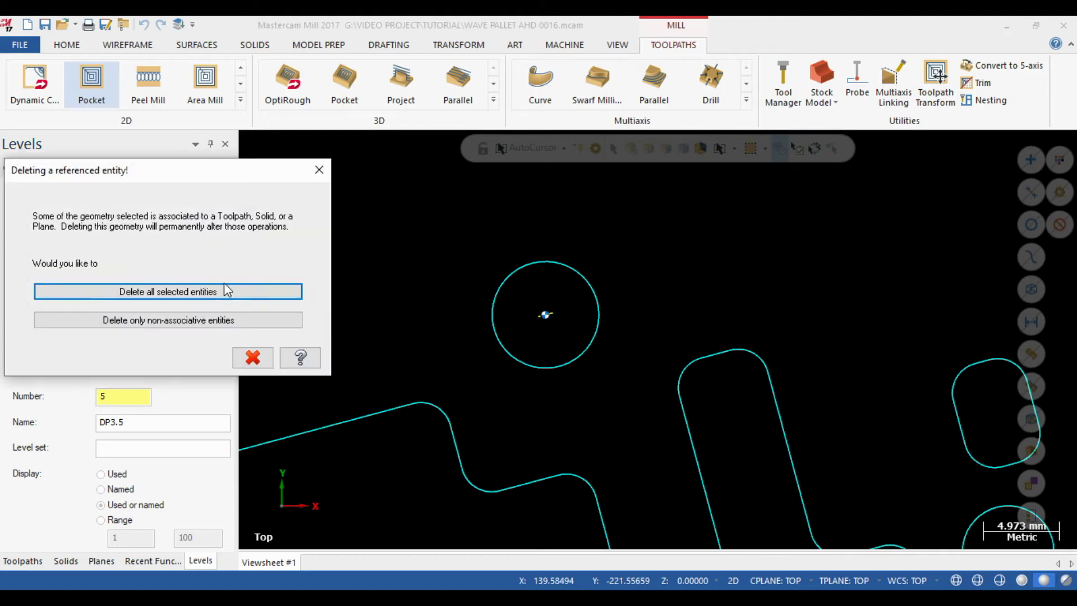
{"action": "left_click", "coordinate": [191, 287]}
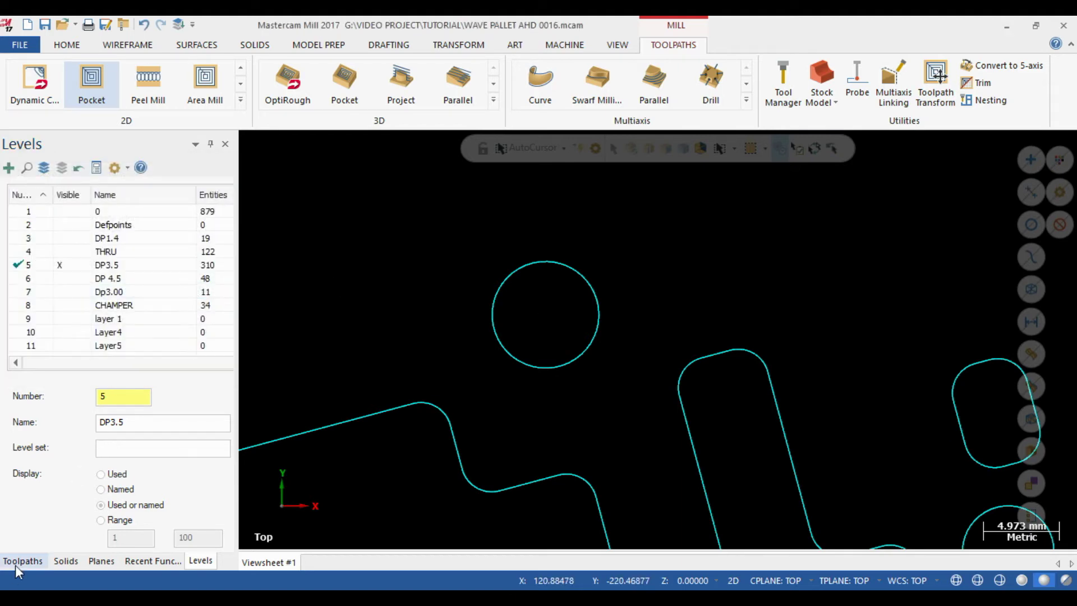
{"action": "right_click", "coordinate": [393, 305]}
{"action": "left_click", "coordinate": [417, 368]}
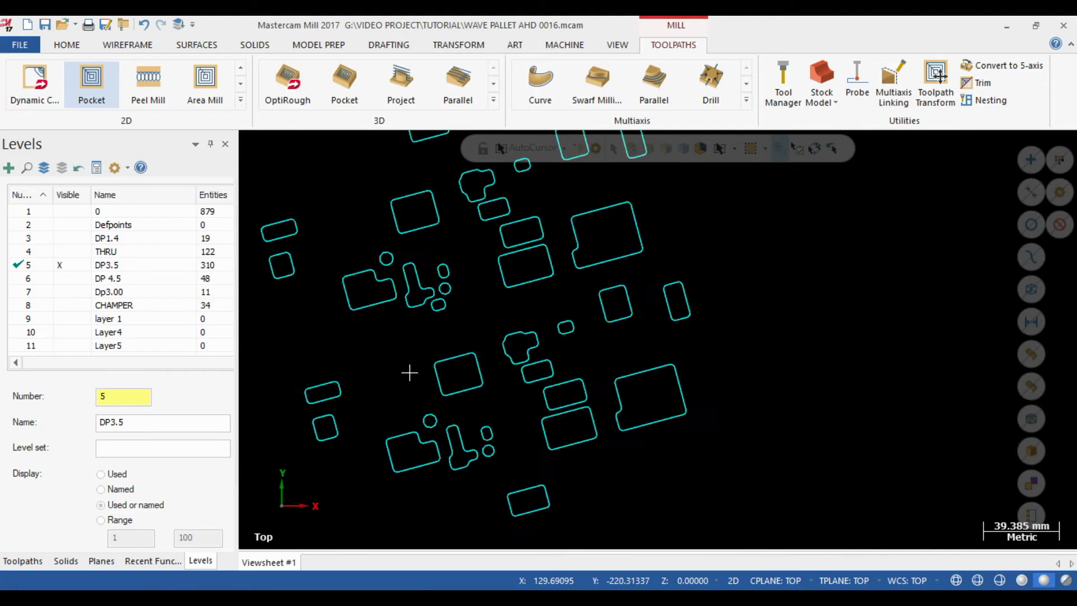
Step: Regenerate the copied pocket operation and inspect its toolpath over the DP3.5 profiles
{"action": "left_click", "coordinate": [22, 560]}
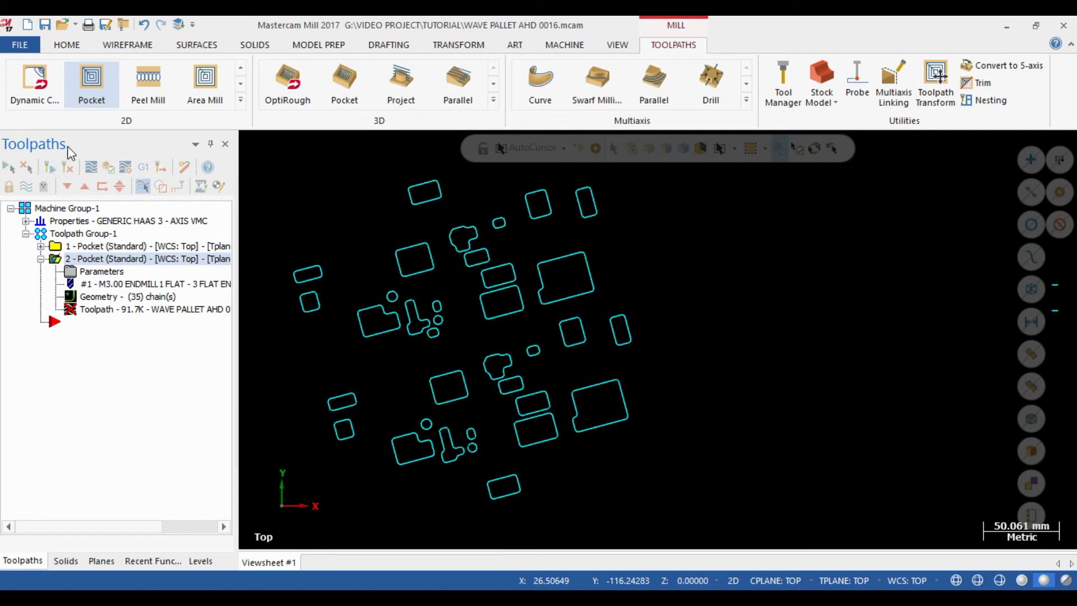
{"action": "left_click", "coordinate": [68, 168]}
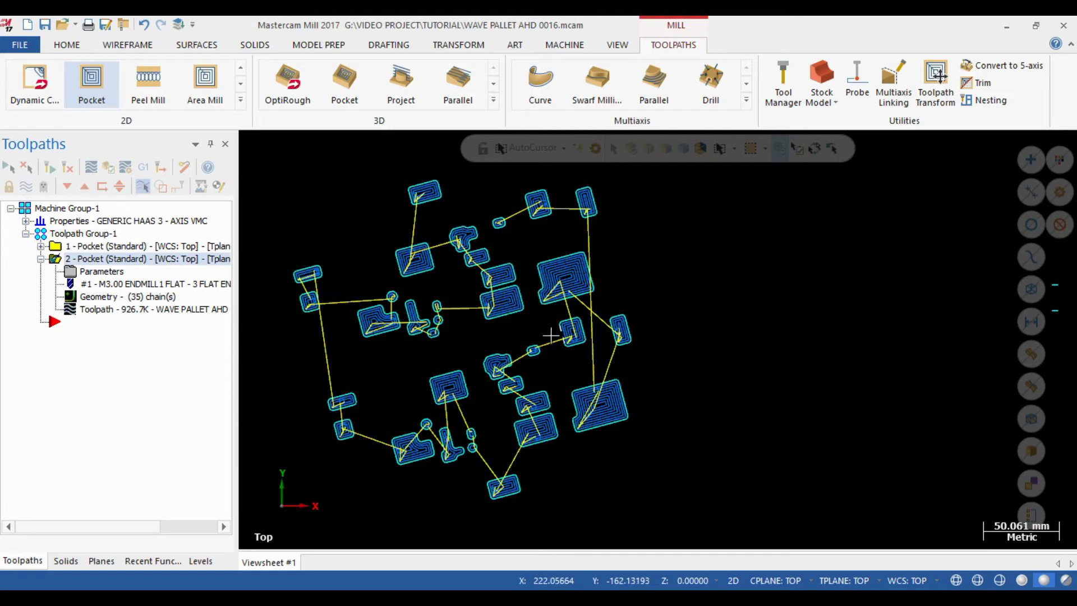
{"action": "scroll", "coordinate": [553, 335], "scroll_direction": "up", "scroll_amount": 2}
{"action": "scroll", "coordinate": [469, 270], "scroll_direction": "up", "scroll_amount": 5}
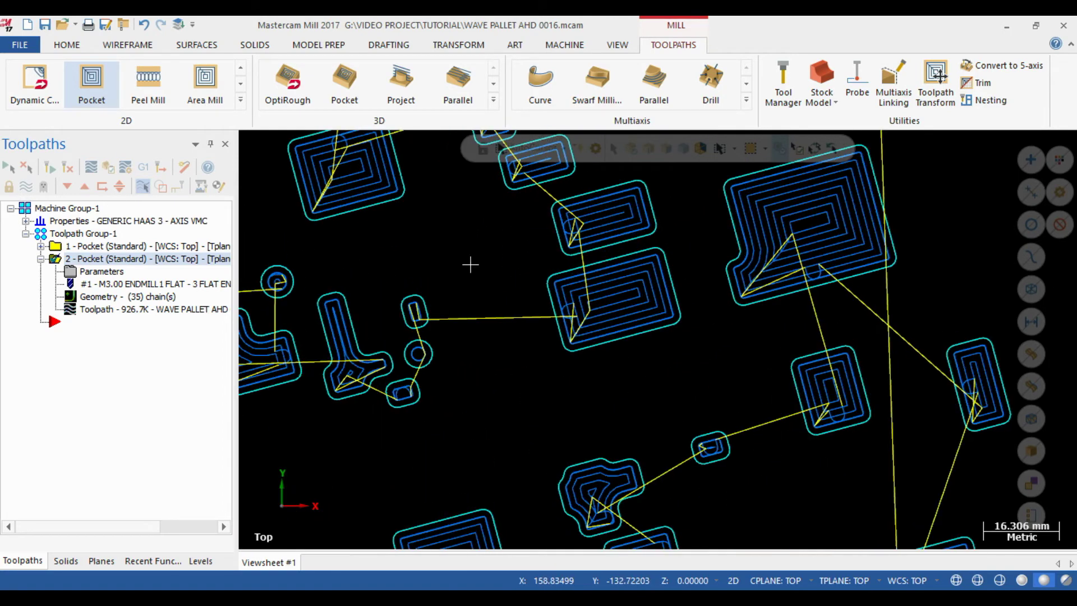
{"action": "scroll", "coordinate": [630, 274], "scroll_direction": "down", "scroll_amount": 7}
{"action": "scroll", "coordinate": [589, 212], "scroll_direction": "up", "scroll_amount": 3}
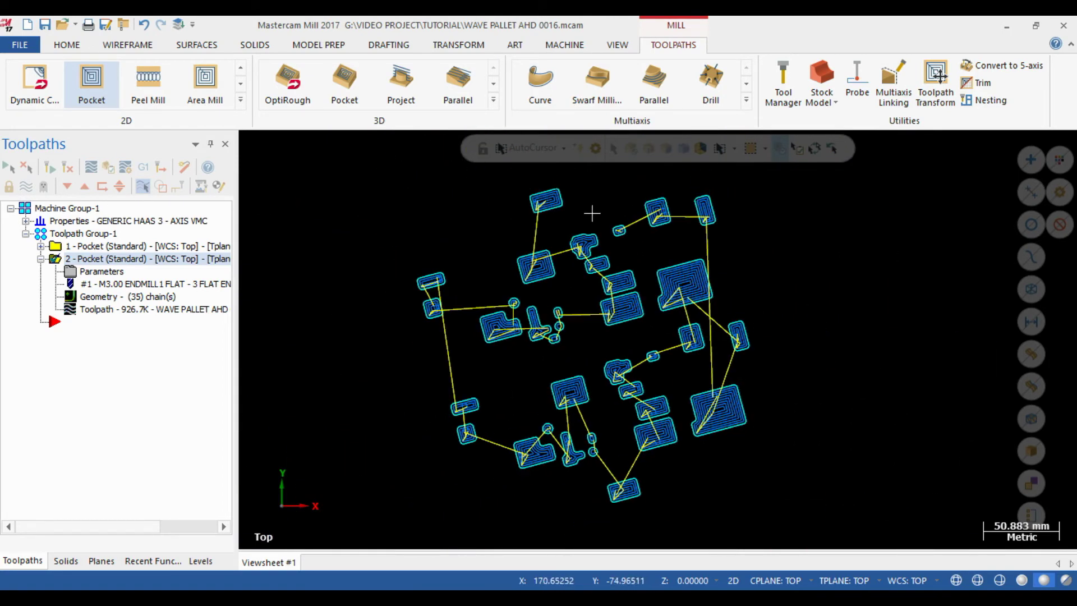
{"action": "scroll", "coordinate": [604, 245], "scroll_direction": "down", "scroll_amount": 4}
Step: Set the copied pocket's absolute depth to -3.5 in the linking parameters and regenerate the operation
{"action": "left_click", "coordinate": [96, 272]}
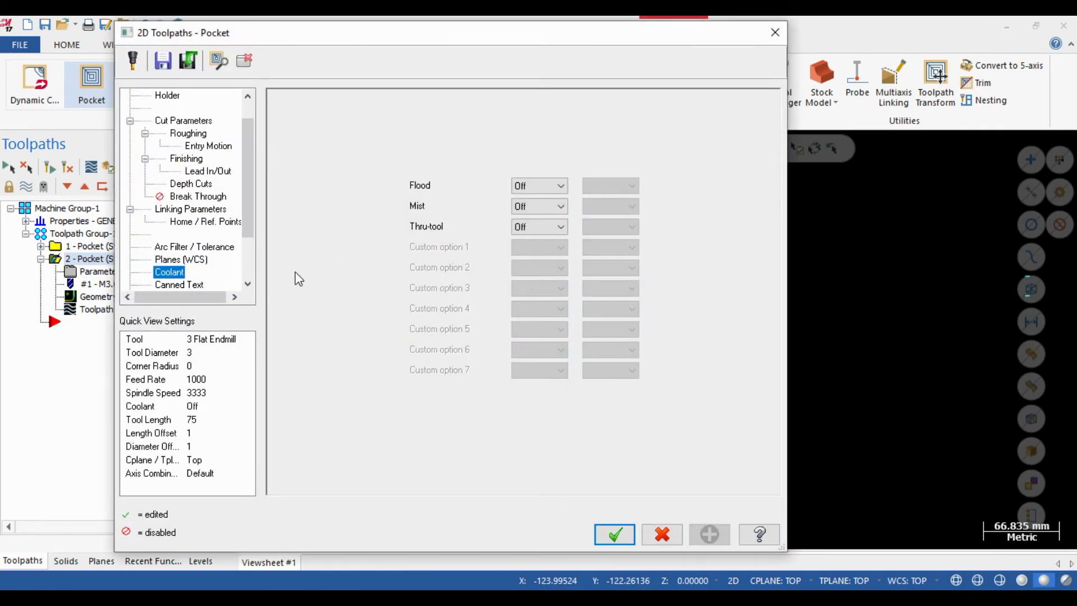
{"action": "scroll", "coordinate": [172, 121], "scroll_direction": "up", "scroll_amount": 1}
{"action": "left_click", "coordinate": [172, 145]}
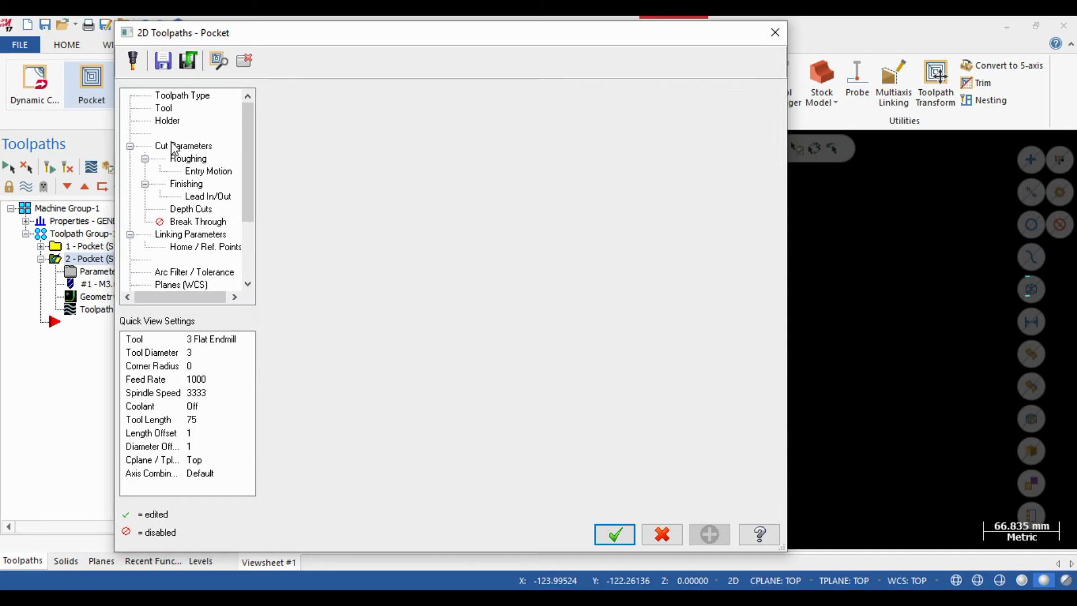
{"action": "left_click", "coordinate": [182, 236]}
{"action": "left_click", "coordinate": [546, 414]}
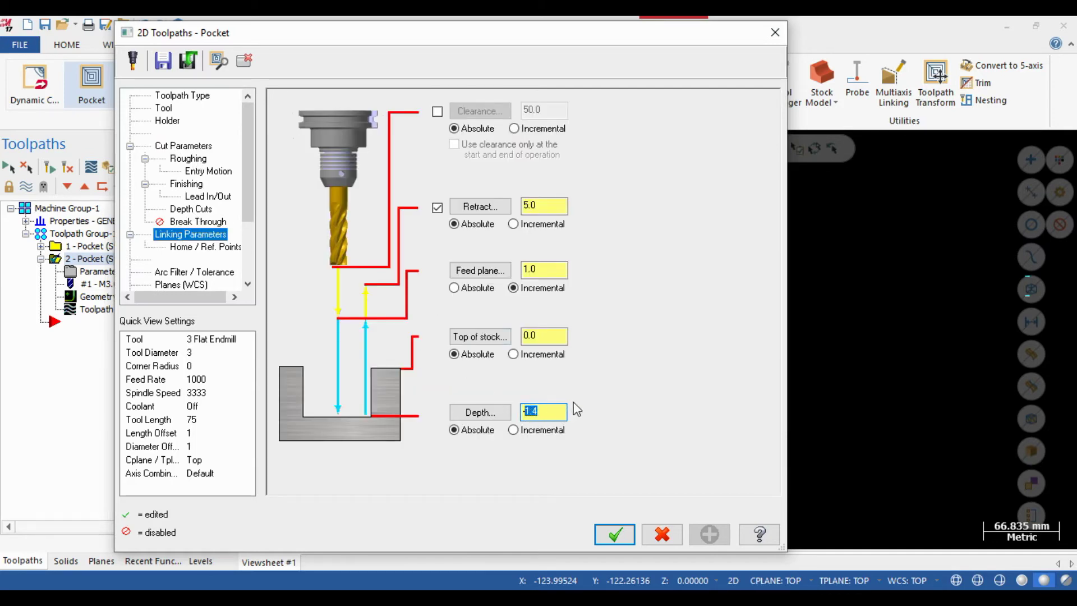
{"action": "type", "text": "-3.5"}
{"action": "key", "text": "Return"}
{"action": "type", "text": "-3.5"}
{"action": "key", "text": "Return"}
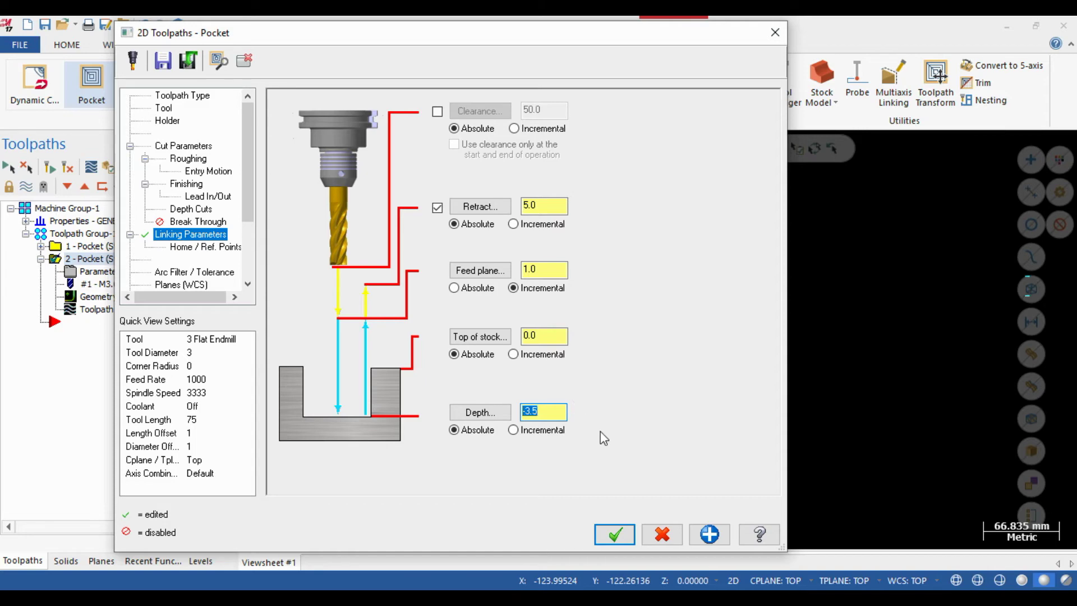
{"action": "left_click", "coordinate": [615, 534]}
{"action": "left_click", "coordinate": [68, 167]}
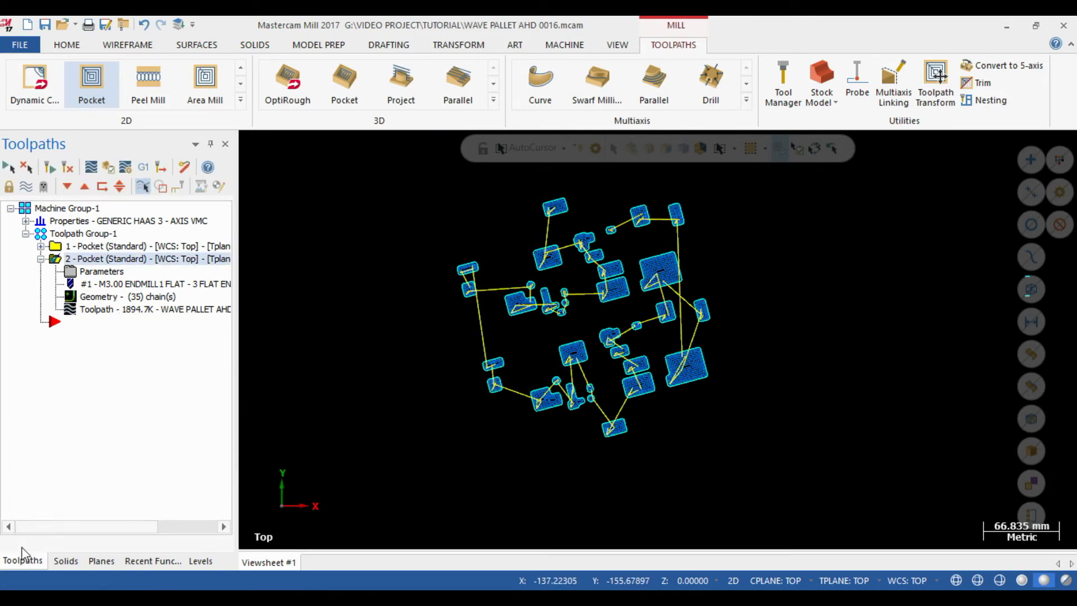
Step: Show all levels and compare the DP3.5 pocket toolpath with the rest of the pallet geometry
{"action": "left_click", "coordinate": [193, 560]}
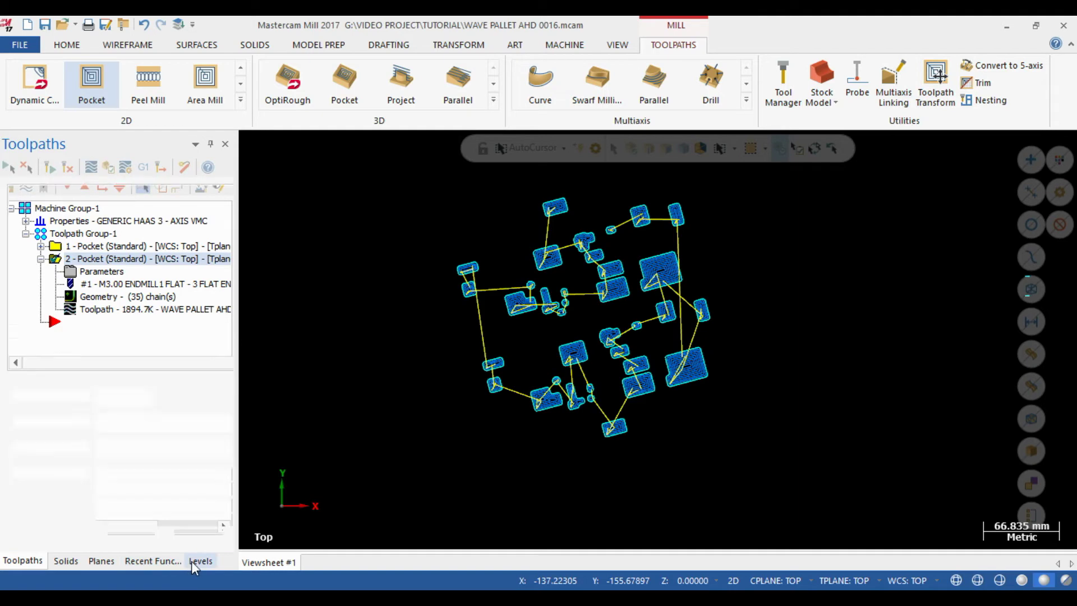
{"action": "left_click", "coordinate": [44, 167]}
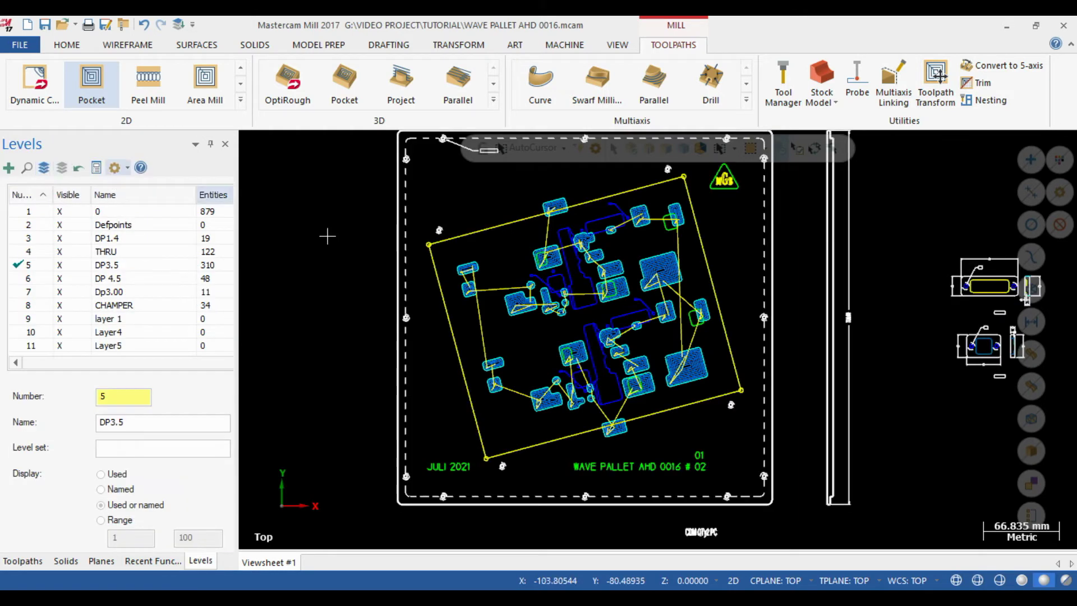
{"action": "key", "text": "alt+F1"}
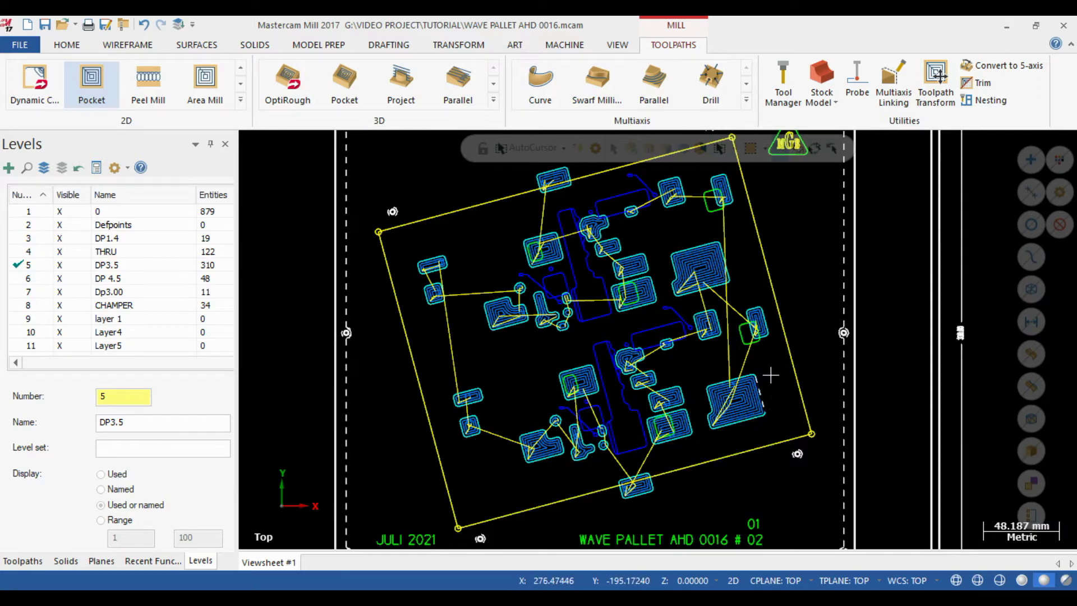
{"action": "scroll", "coordinate": [611, 282], "scroll_direction": "down", "scroll_amount": 1}
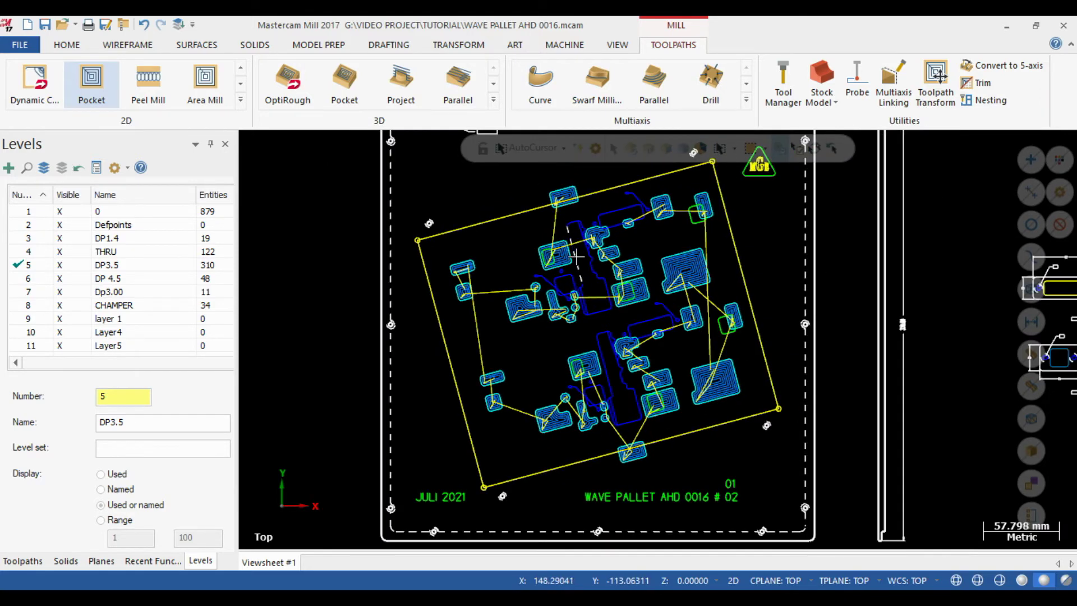
{"action": "scroll", "coordinate": [576, 256], "scroll_direction": "up", "scroll_amount": 2}
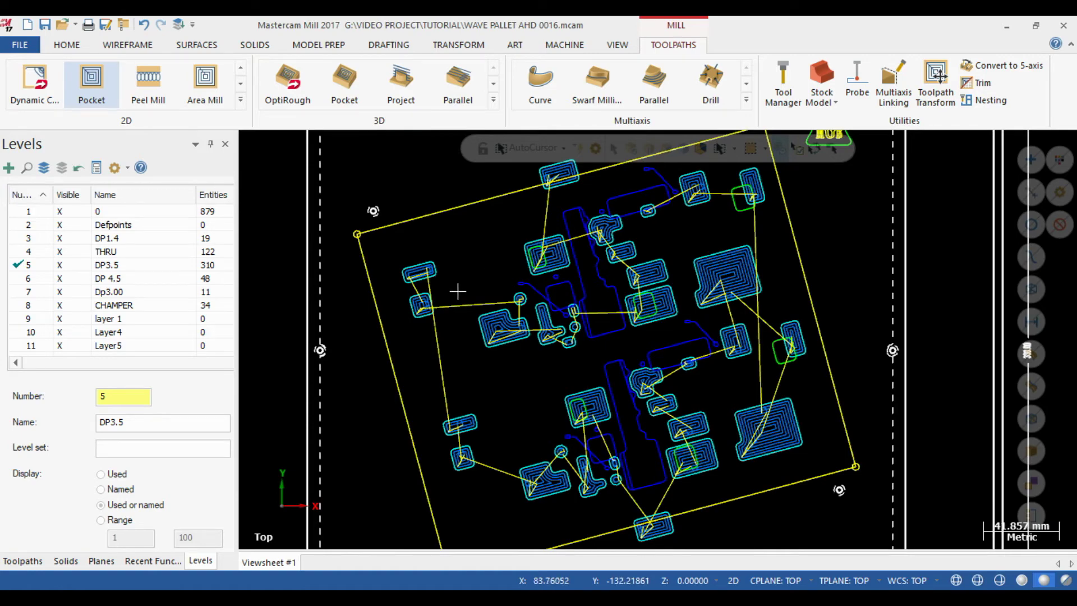
{"action": "scroll", "coordinate": [458, 290], "scroll_direction": "up", "scroll_amount": 1}
{"action": "scroll", "coordinate": [539, 363], "scroll_direction": "up", "scroll_amount": 1}
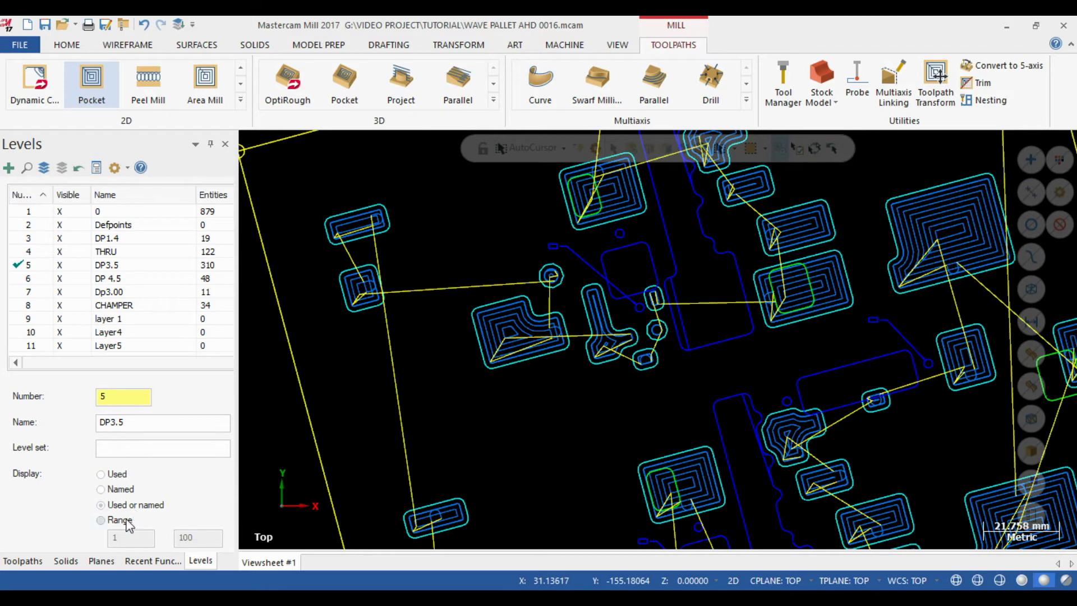
Step: Review the copied pocket's linking parameters and examine the toolpath across the whole pallet
{"action": "left_click", "coordinate": [22, 560]}
{"action": "left_click", "coordinate": [103, 272]}
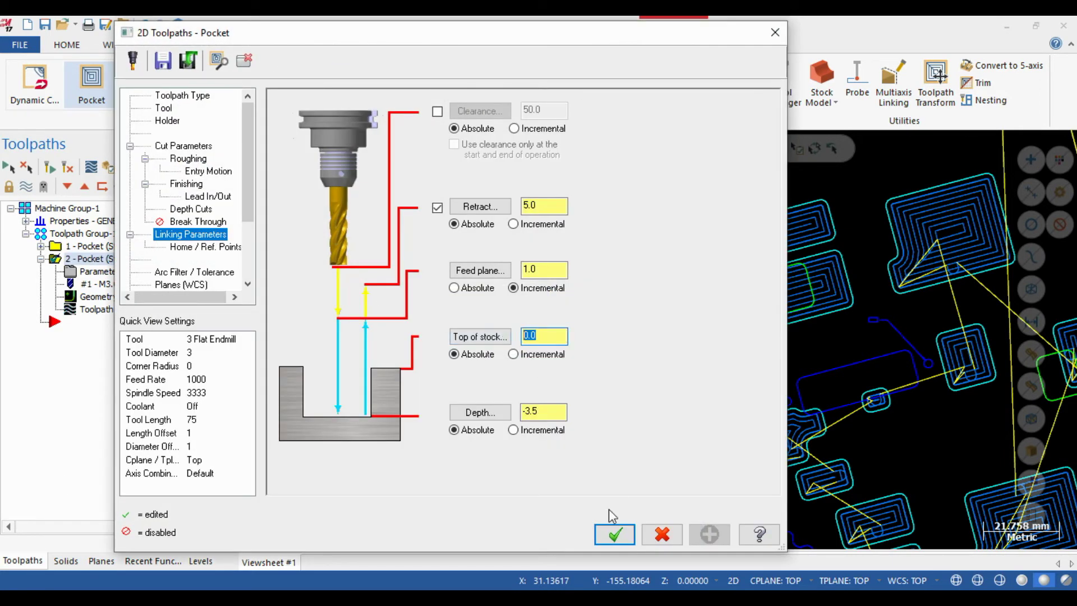
{"action": "left_click", "coordinate": [614, 533]}
{"action": "scroll", "coordinate": [553, 274], "scroll_direction": "down", "scroll_amount": 2}
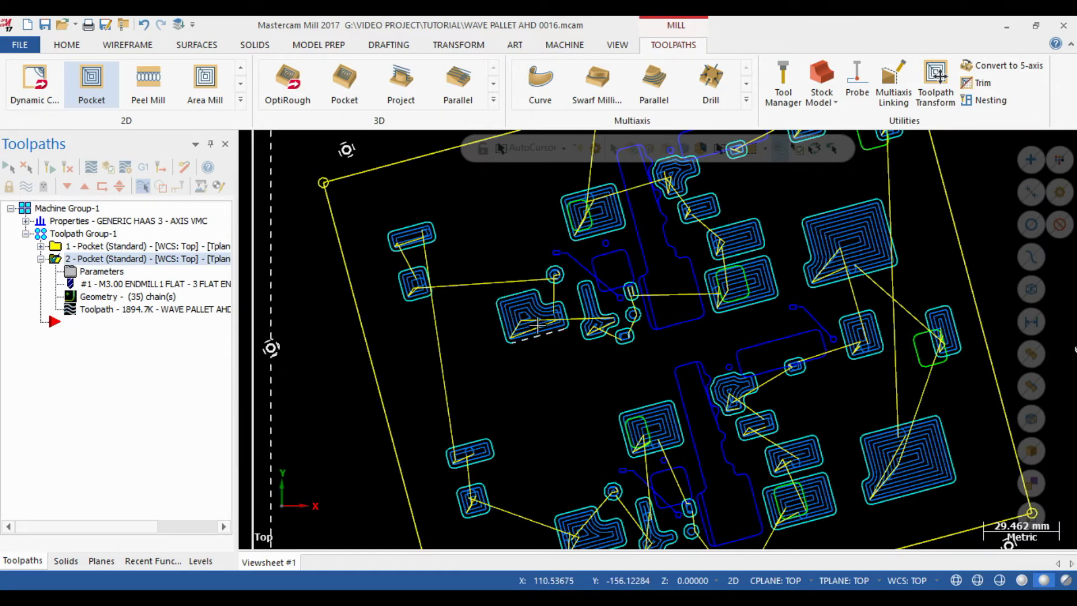
{"action": "scroll", "coordinate": [535, 324], "scroll_direction": "down", "scroll_amount": 1}
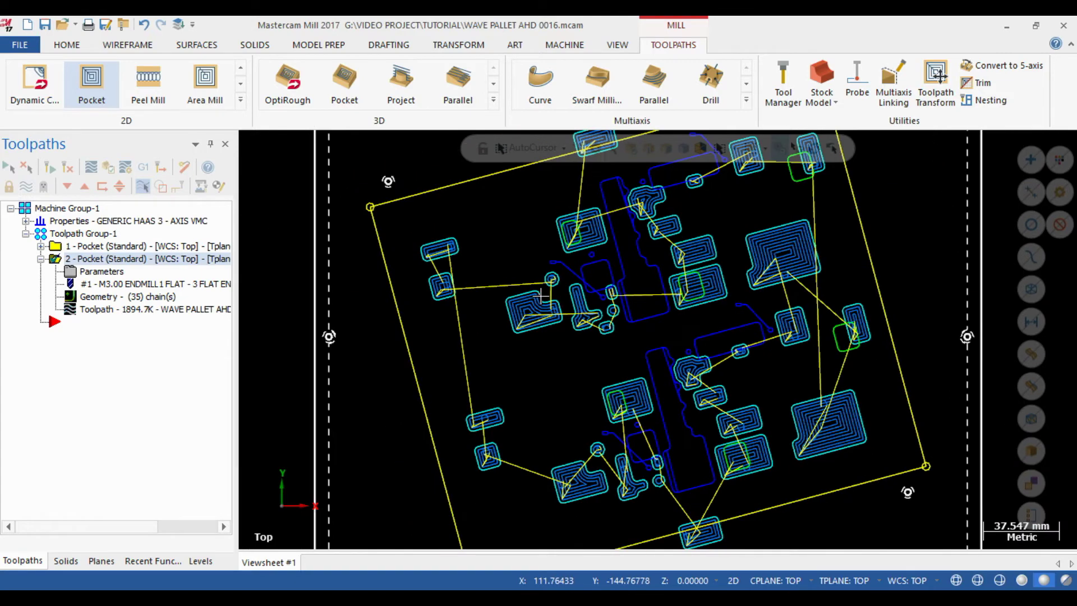
{"action": "scroll", "coordinate": [505, 329], "scroll_direction": "down", "scroll_amount": 2}
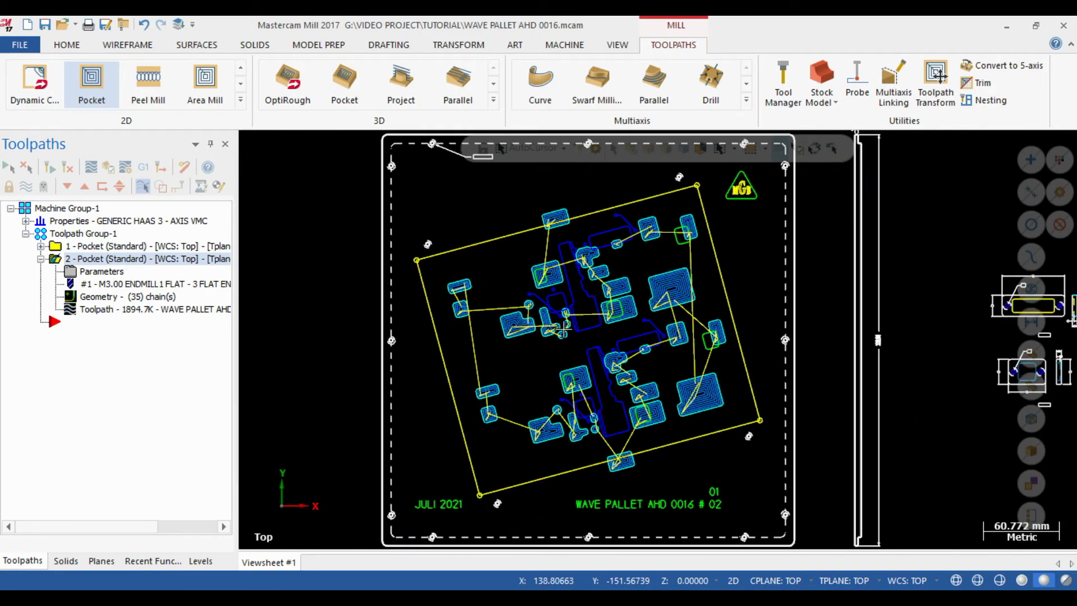
Step: Set the second pocket's absolute top of stock to -1.4 in the linking parameters and regenerate the operation
{"action": "left_click", "coordinate": [102, 272]}
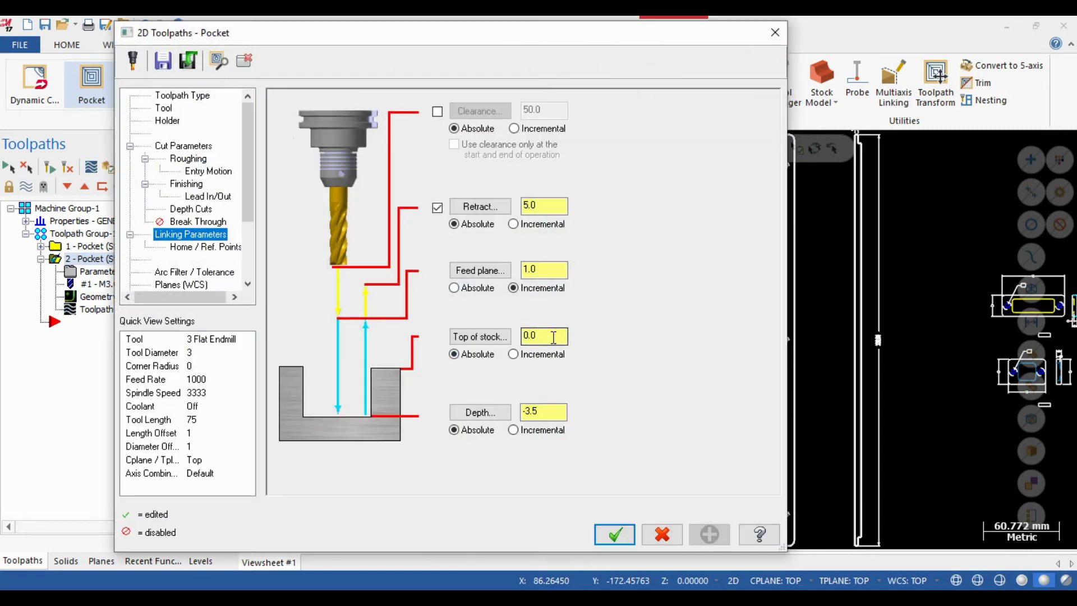
{"action": "double_click", "coordinate": [553, 337]}
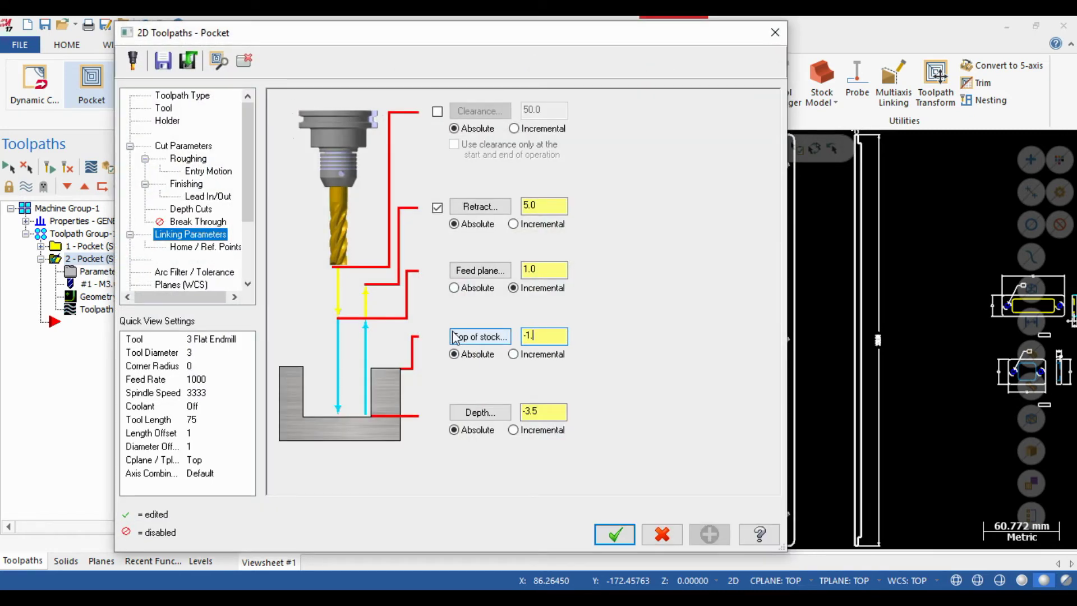
{"action": "type", "text": "-1.4"}
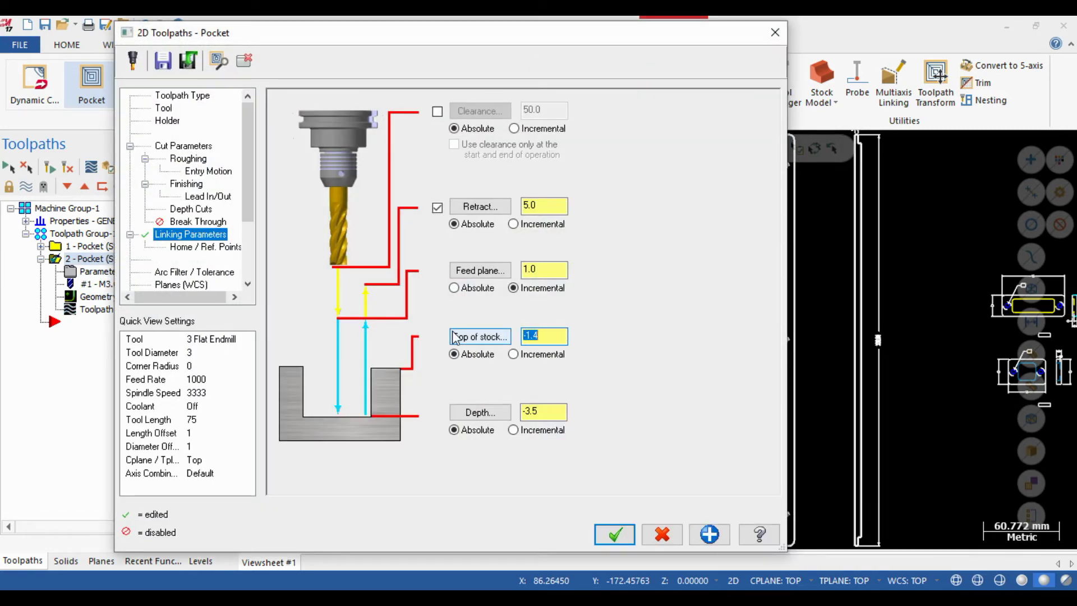
{"action": "left_click", "coordinate": [614, 534]}
{"action": "left_click", "coordinate": [68, 168]}
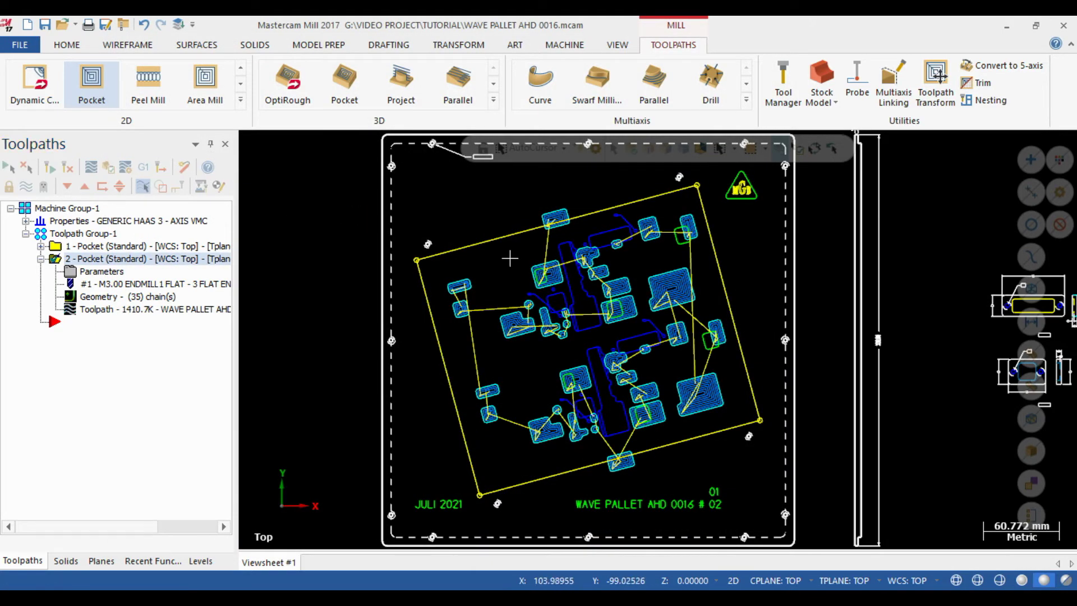
Step: Examine the regenerated second pocket toolpath, especially the small rectangle crossing the upper edge of the yellow boundary
{"action": "scroll", "coordinate": [472, 226], "scroll_direction": "down", "scroll_amount": 1}
{"action": "scroll", "coordinate": [505, 213], "scroll_direction": "up", "scroll_amount": 5}
{"action": "scroll", "coordinate": [499, 186], "scroll_direction": "up", "scroll_amount": 2}
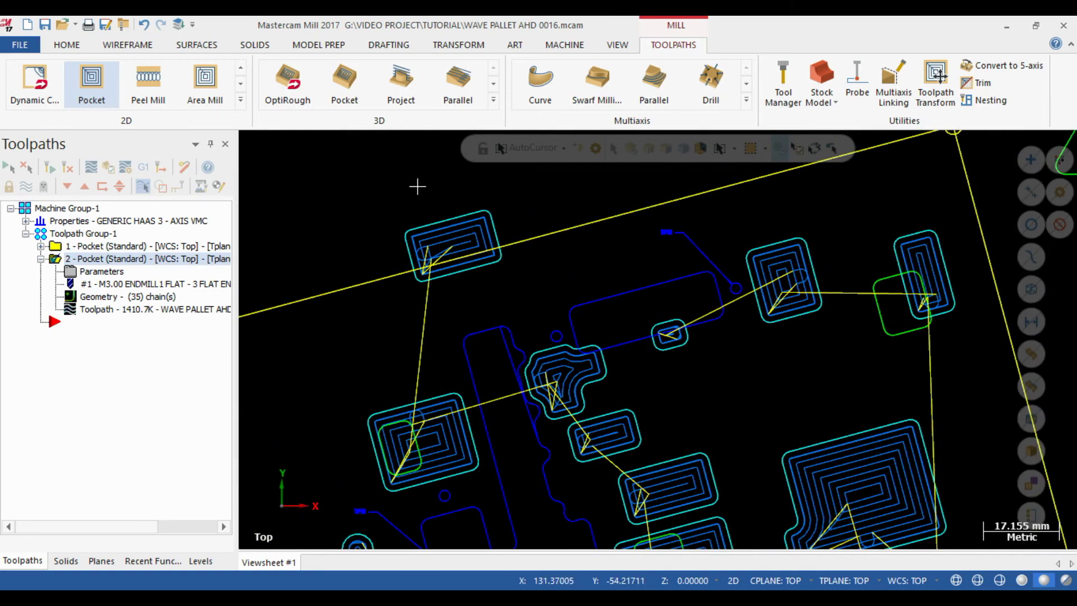
{"action": "scroll", "coordinate": [405, 255], "scroll_direction": "up", "scroll_amount": 2}
{"action": "scroll", "coordinate": [605, 275], "scroll_direction": "down", "scroll_amount": 2}
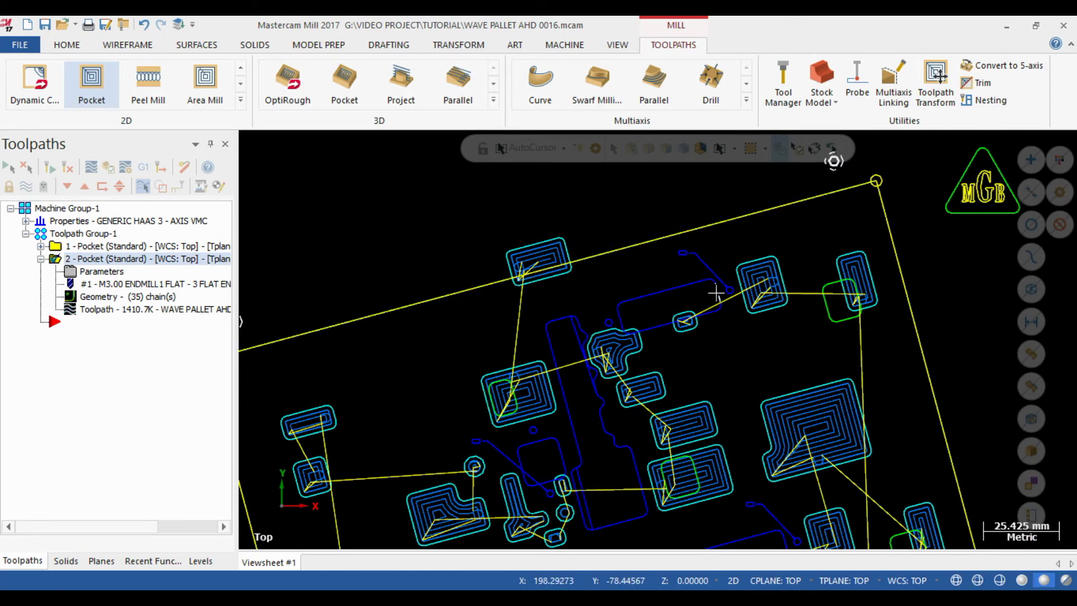
{"action": "scroll", "coordinate": [563, 241], "scroll_direction": "up", "scroll_amount": 2}
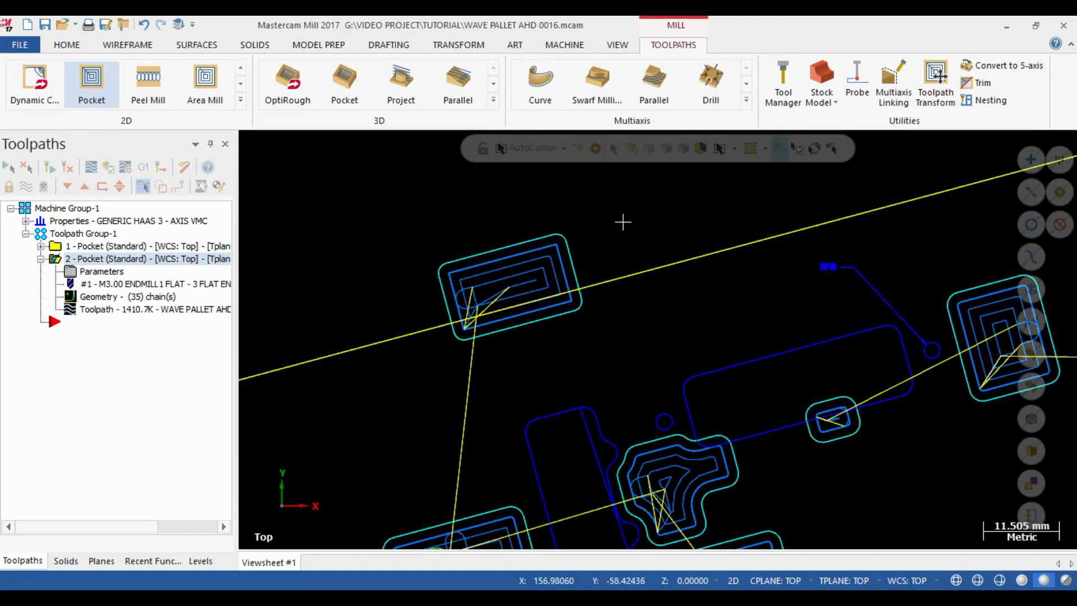
{"action": "scroll", "coordinate": [471, 208], "scroll_direction": "down", "scroll_amount": 4}
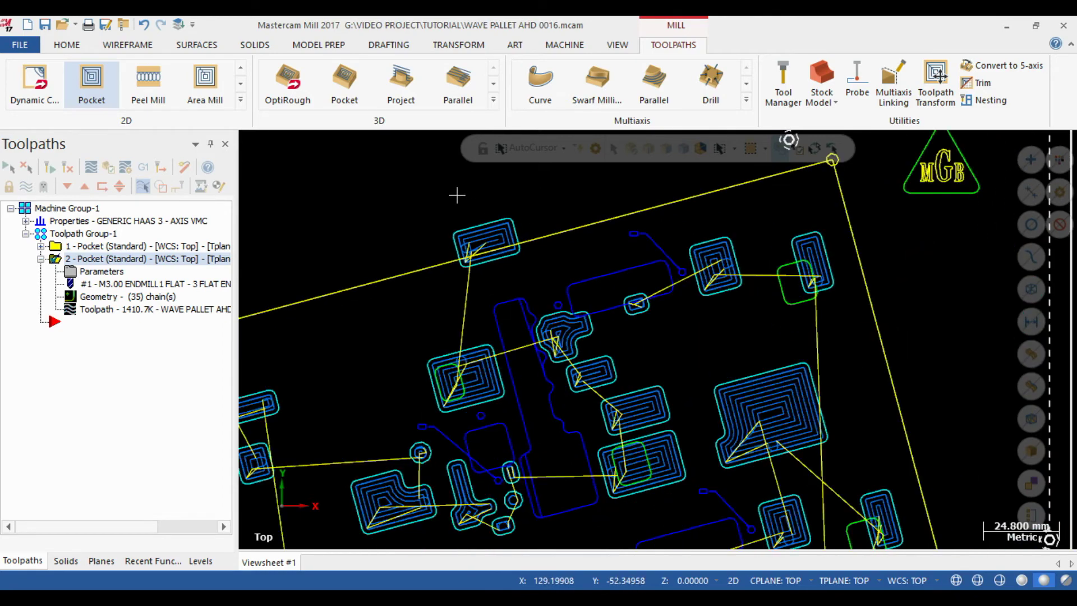
{"action": "scroll", "coordinate": [491, 194], "scroll_direction": "down", "scroll_amount": 1}
Step: Find the rectangle crossing the yellow boundary's upper edge in the second pocket's geometry chains and delete that chain
{"action": "left_click", "coordinate": [84, 297]}
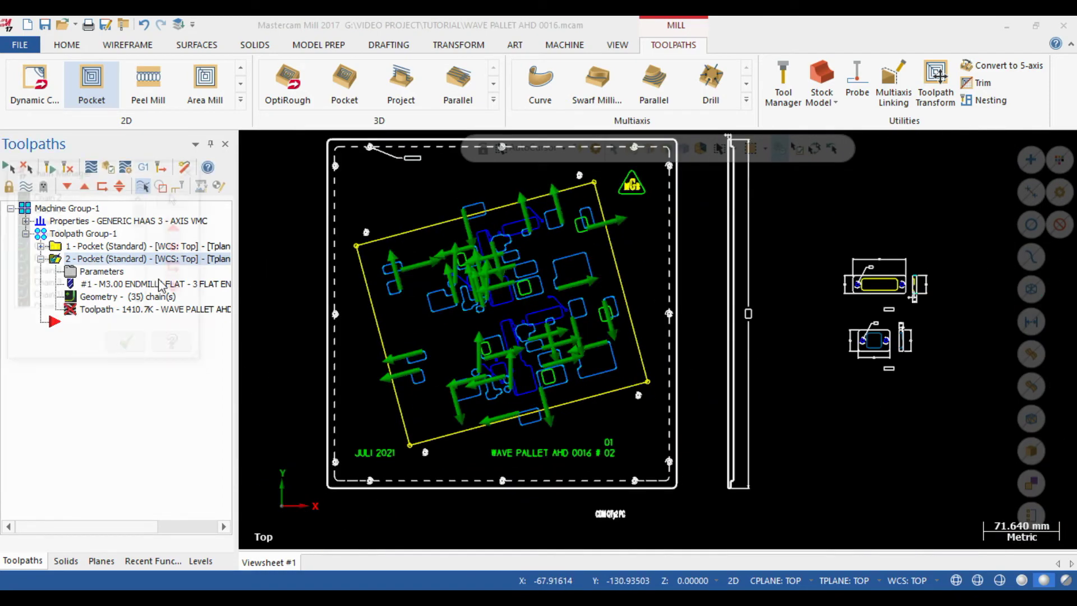
{"action": "left_click_drag", "start_coordinate": [139, 206], "coordinate": [139, 291]}
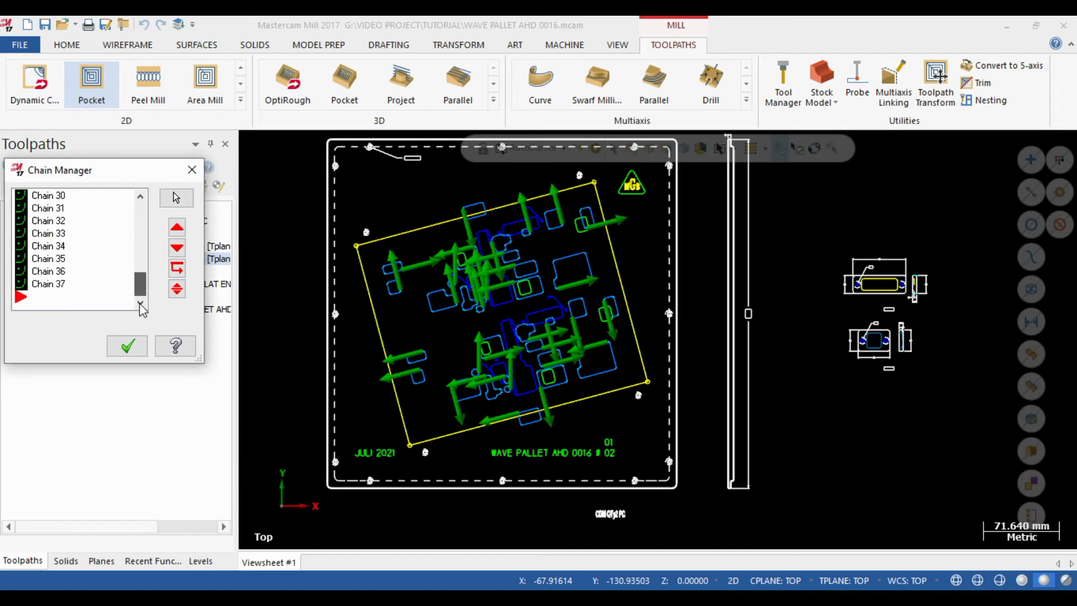
{"action": "left_click", "coordinate": [47, 284]}
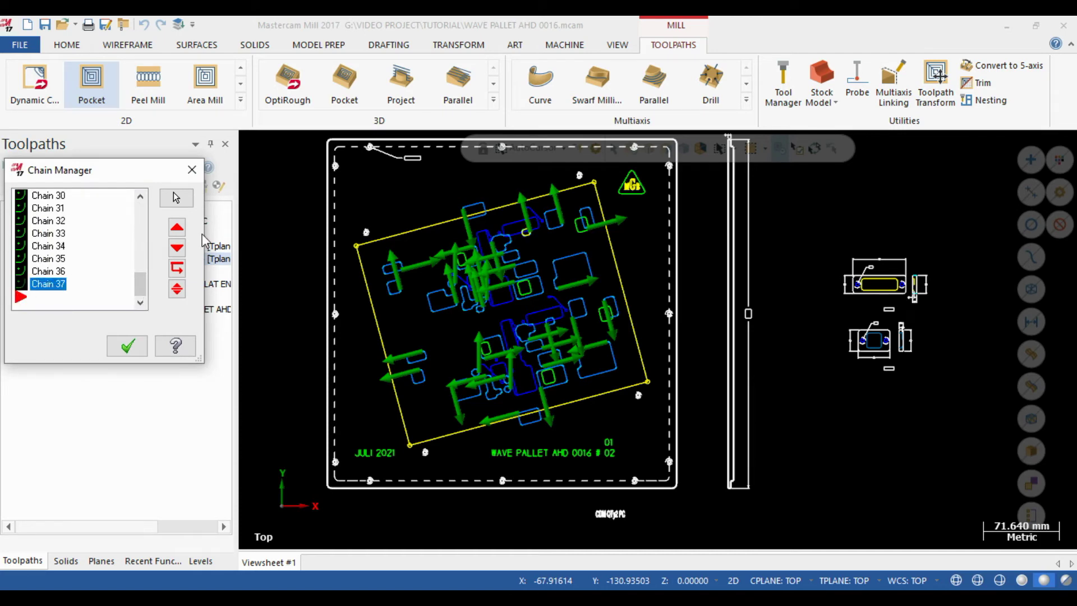
{"action": "key", "text": "Up"}
{"action": "key", "text": "Up"}
{"action": "key", "text": "Up"}
{"action": "key", "text": "Up"}
{"action": "key", "text": "Up"}
{"action": "key", "text": "Up"}
{"action": "key", "text": "Up"}
{"action": "key", "text": "Up"}
{"action": "key", "text": "Up"}
{"action": "key", "text": "Up"}
{"action": "key", "text": "Up"}
{"action": "key", "text": "Up"}
{"action": "key", "text": "Up"}
{"action": "key", "text": "Up"}
{"action": "key", "text": "Up"}
{"action": "key", "text": "Up"}
{"action": "key", "text": "Up"}
{"action": "key", "text": "Up"}
{"action": "key", "text": "Up"}
{"action": "key", "text": "Up"}
{"action": "key", "text": "Up"}
{"action": "key", "text": "Up"}
{"action": "key", "text": "Up"}
{"action": "key", "text": "Up"}
{"action": "key", "text": "Up"}
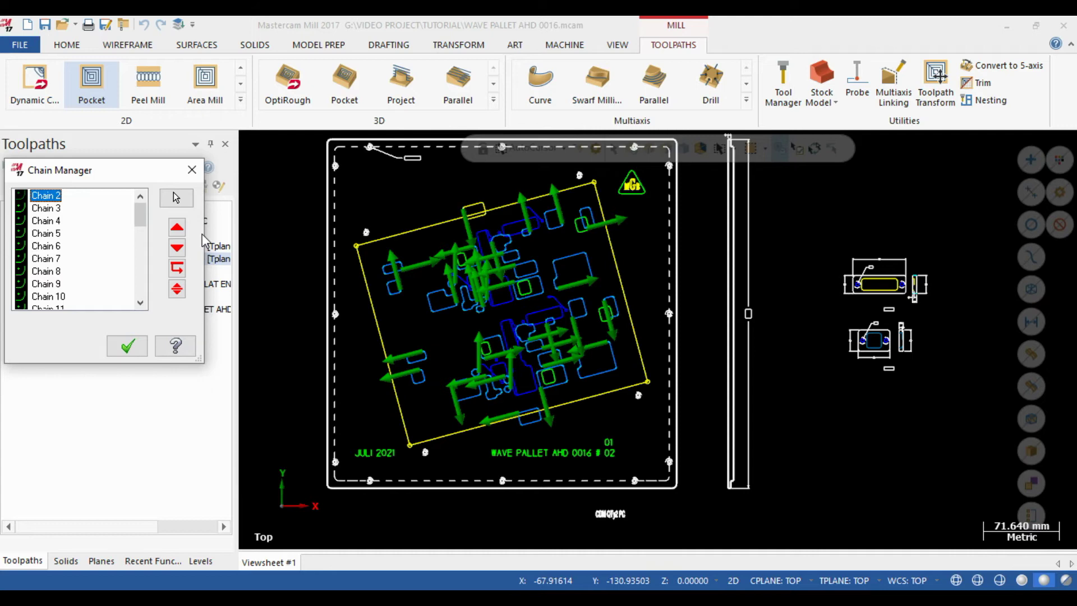
{"action": "key", "text": "Down"}
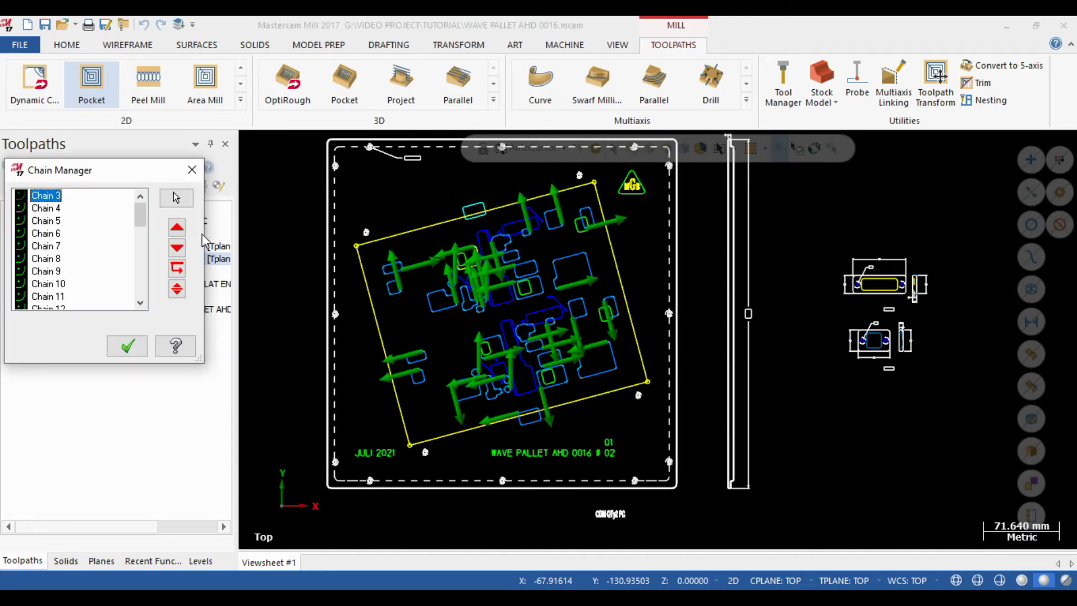
Step: Delete the chain of the rectangle crossing the yellow boundary's lower edge from the second pocket and regenerate the operation
{"action": "key", "text": "Down"}
{"action": "key", "text": "Down"}
{"action": "key", "text": "Down"}
{"action": "key", "text": "Down"}
{"action": "key", "text": "Down"}
{"action": "key", "text": "Down"}
{"action": "key", "text": "Down"}
{"action": "key", "text": "Down"}
{"action": "key", "text": "Down"}
{"action": "key", "text": "Down"}
{"action": "key", "text": "Down"}
{"action": "key", "text": "Down"}
{"action": "key", "text": "Down"}
{"action": "key", "text": "Down"}
{"action": "key", "text": "Down"}
{"action": "key", "text": "Down"}
{"action": "key", "text": "Down"}
{"action": "key", "text": "Down"}
{"action": "key", "text": "Down"}
{"action": "key", "text": "Down"}
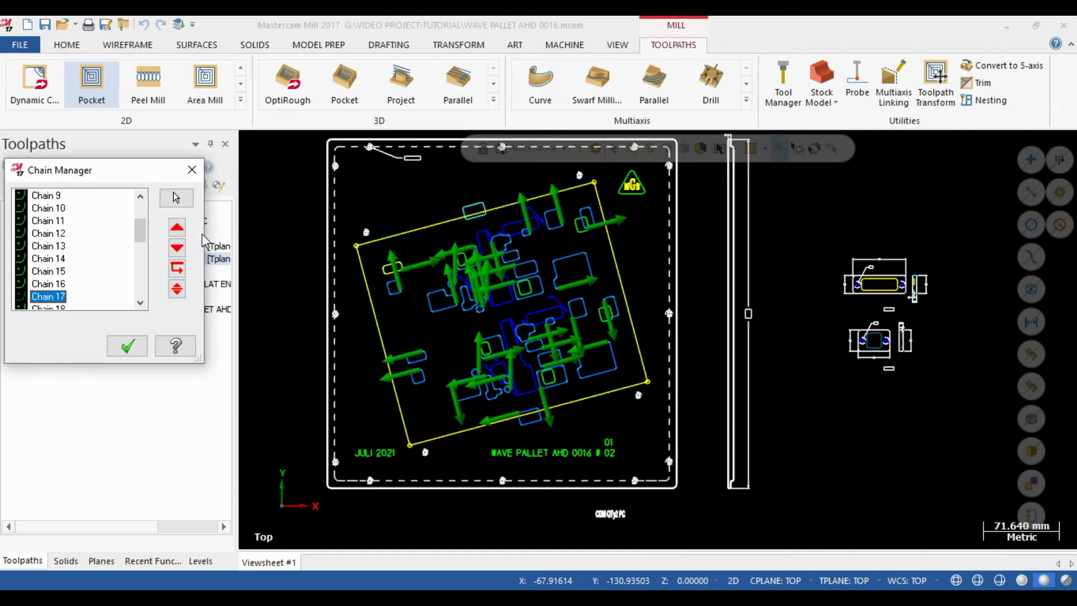
{"action": "key", "text": "Up"}
{"action": "key", "text": "Up"}
{"action": "key", "text": "Up"}
{"action": "key", "text": "Up"}
{"action": "key", "text": "Up"}
{"action": "key", "text": "Up"}
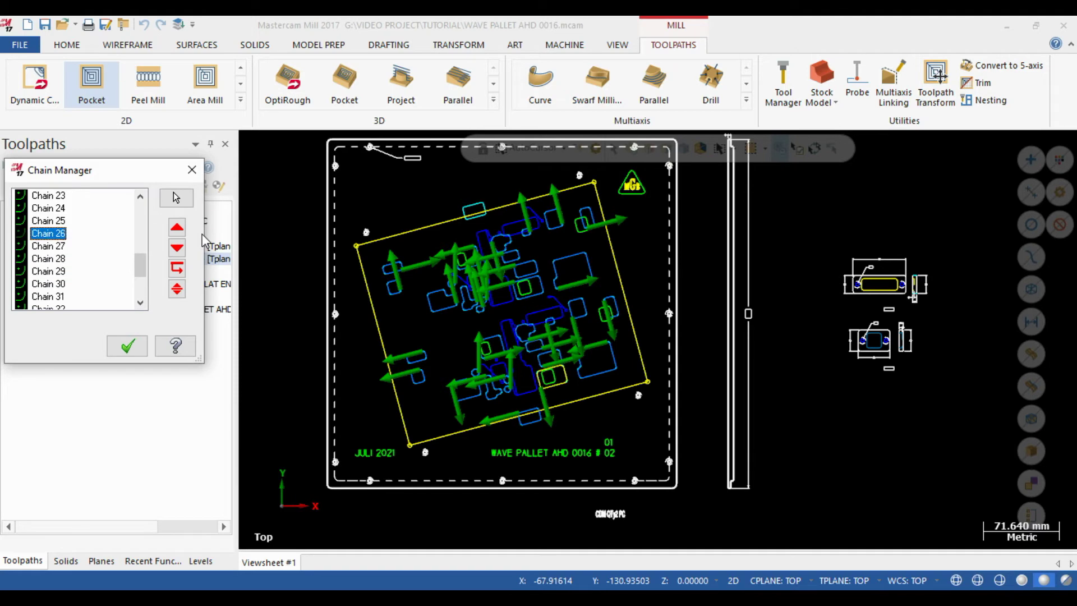
{"action": "key", "text": "Down"}
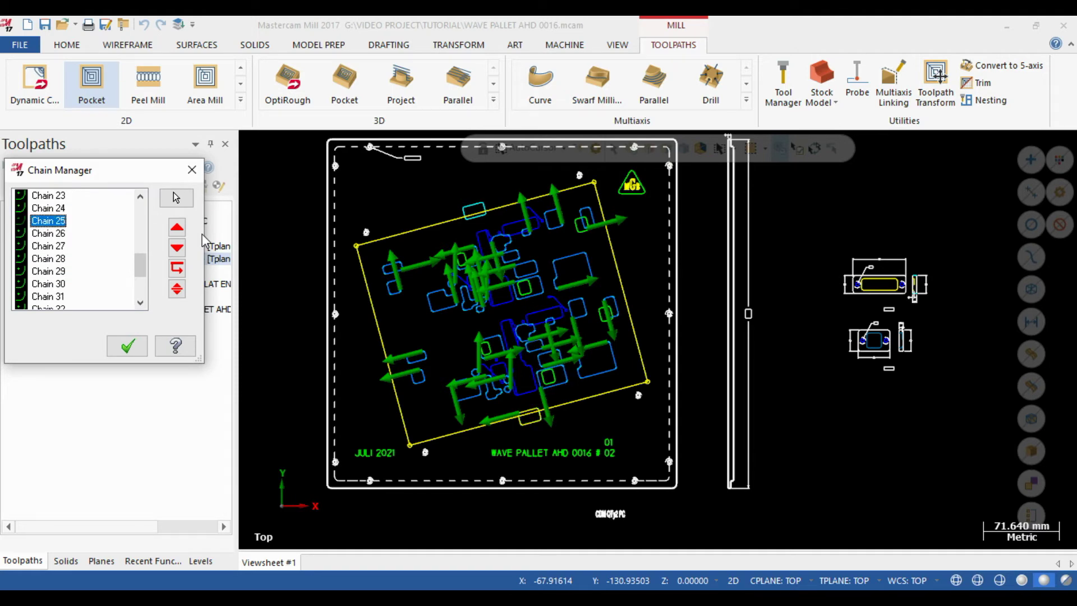
{"action": "left_click", "coordinate": [128, 346]}
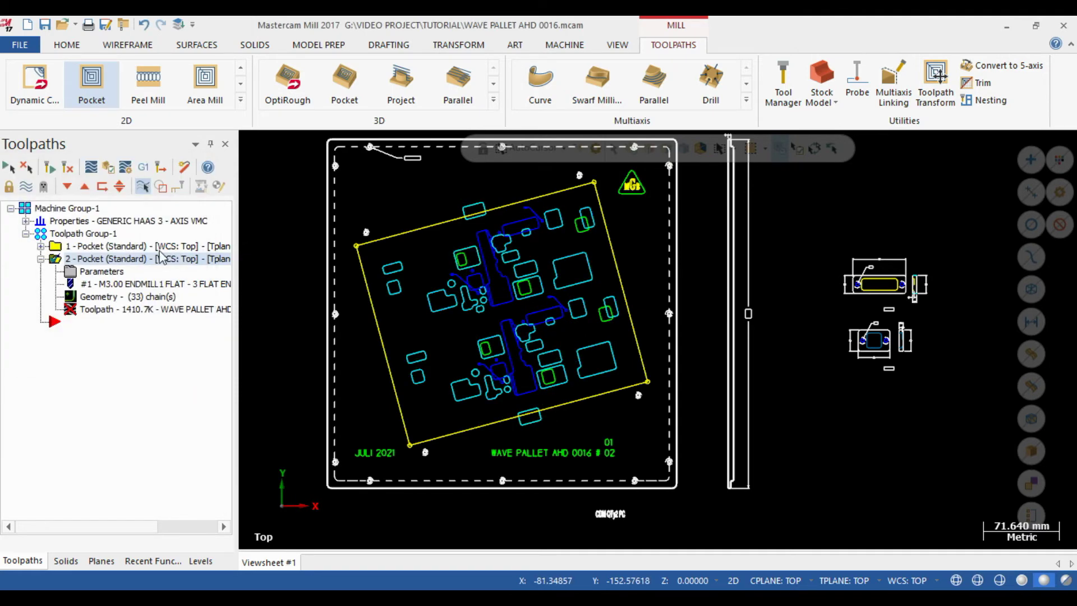
{"action": "left_click", "coordinate": [68, 168]}
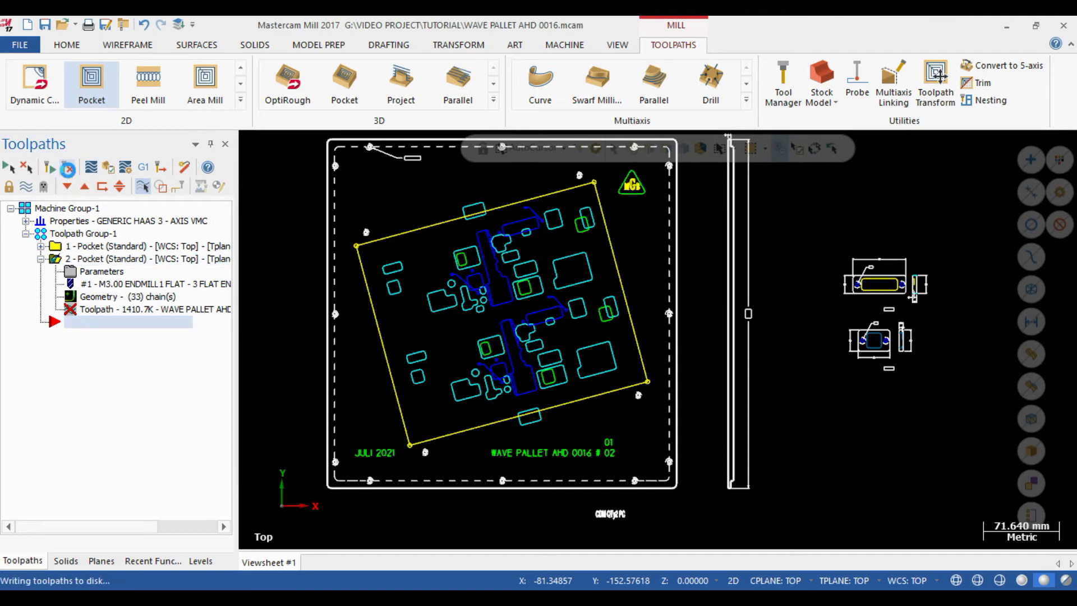
{"action": "scroll", "coordinate": [502, 238], "scroll_direction": "down", "scroll_amount": 5}
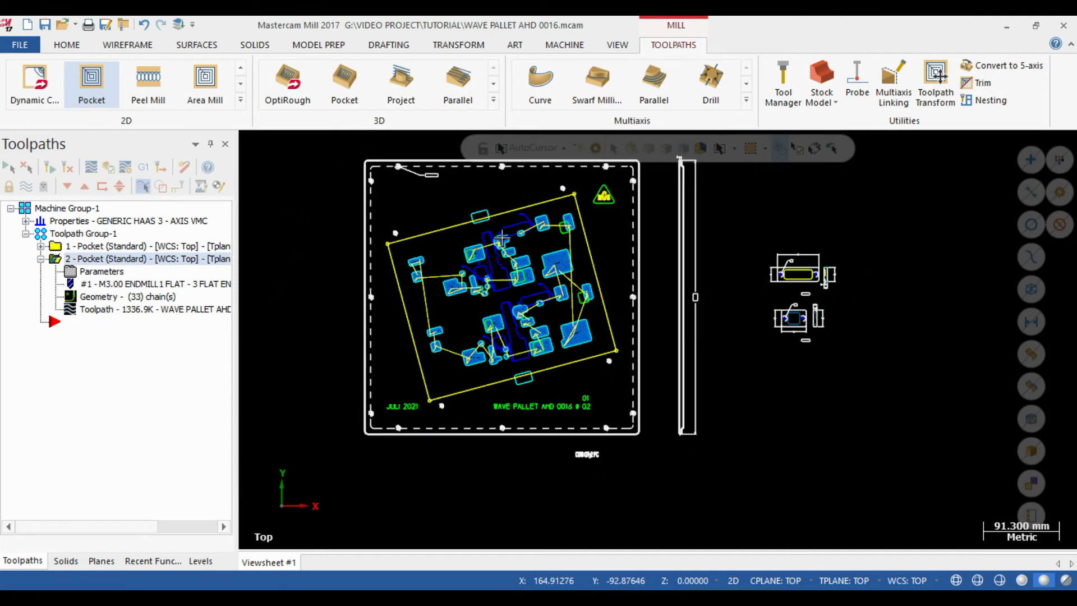
Step: Duplicate the second pocket operation by copying and pasting it within the toolpath group, and collapse the original's entry
{"action": "right_click", "coordinate": [80, 260]}
{"action": "left_click", "coordinate": [121, 280]}
{"action": "right_click", "coordinate": [85, 259]}
{"action": "left_click", "coordinate": [129, 297]}
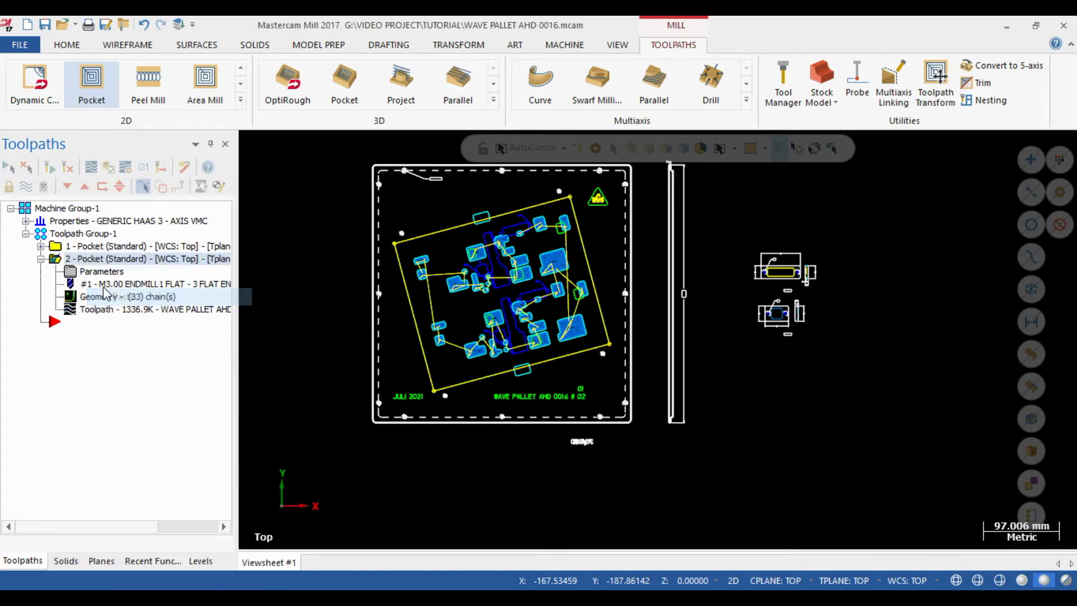
{"action": "left_click", "coordinate": [40, 259]}
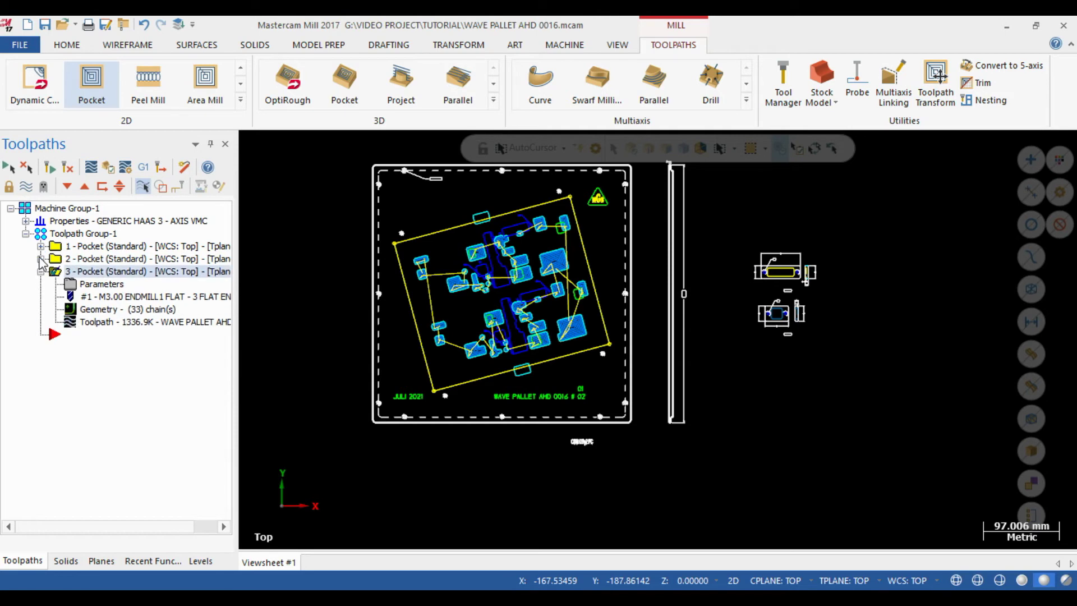
Step: Rechain the third pocket's geometry to only the two small rectangles crossing the yellow boundary's upper and lower edges
{"action": "left_click", "coordinate": [98, 309]}
{"action": "right_click", "coordinate": [87, 234]}
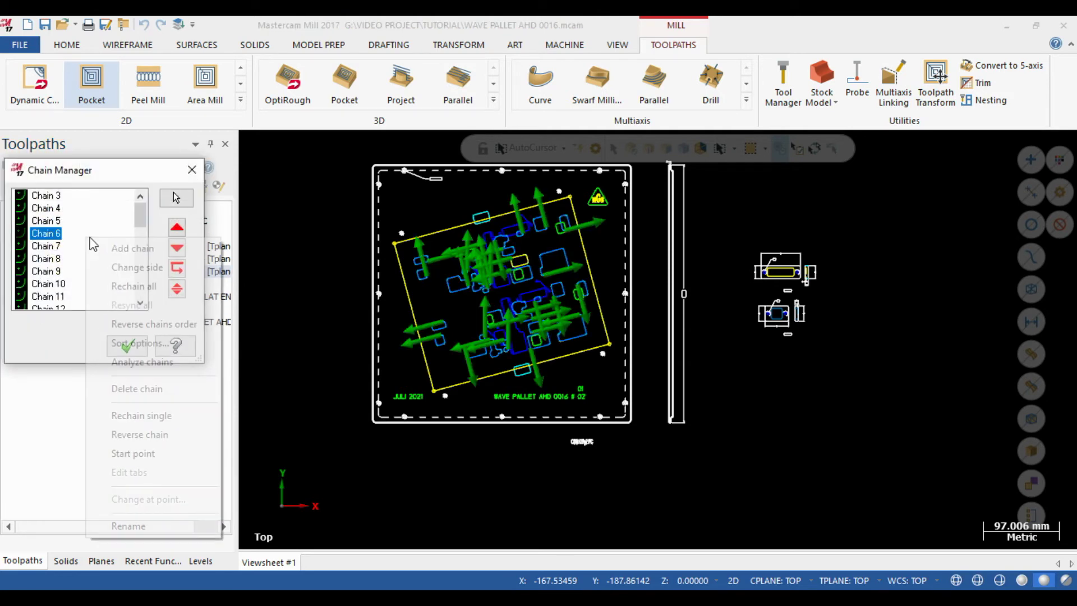
{"action": "left_click", "coordinate": [124, 287]}
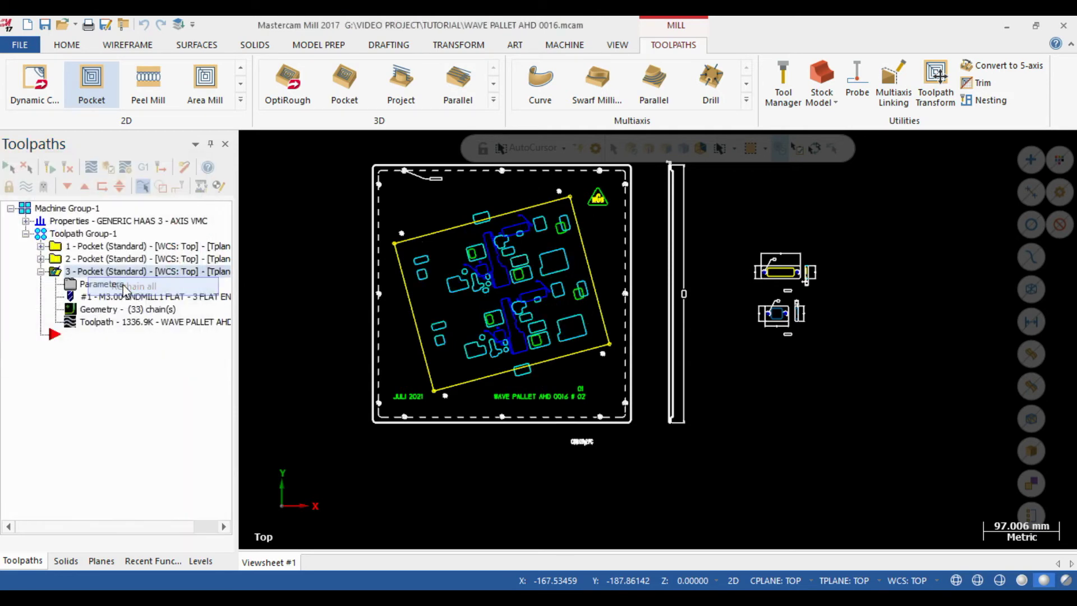
{"action": "scroll", "coordinate": [454, 477], "scroll_direction": "down", "scroll_amount": 2}
{"action": "scroll", "coordinate": [475, 303], "scroll_direction": "up", "scroll_amount": 2}
{"action": "scroll", "coordinate": [475, 304], "scroll_direction": "up", "scroll_amount": 2}
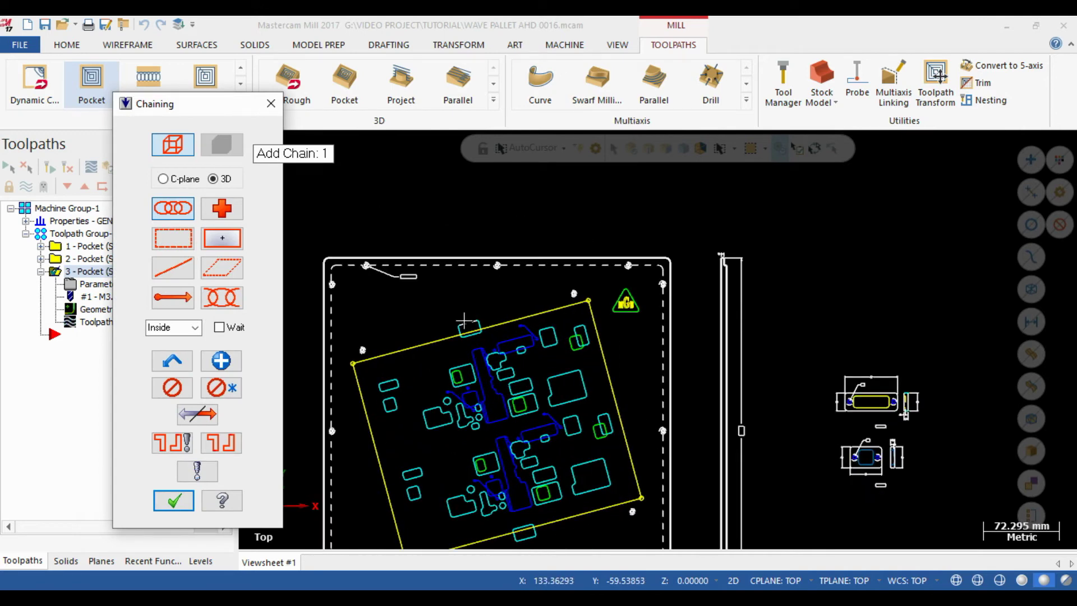
{"action": "left_click", "coordinate": [465, 321]}
{"action": "scroll", "coordinate": [457, 288], "scroll_direction": "down", "scroll_amount": 2}
{"action": "scroll", "coordinate": [496, 521], "scroll_direction": "up", "scroll_amount": 2}
{"action": "left_click", "coordinate": [508, 429]}
{"action": "left_click", "coordinate": [178, 501]}
{"action": "left_click", "coordinate": [127, 346]}
Step: Change the third pocket's top of stock in its linking parameters and regenerate the operation
{"action": "left_click", "coordinate": [98, 287]}
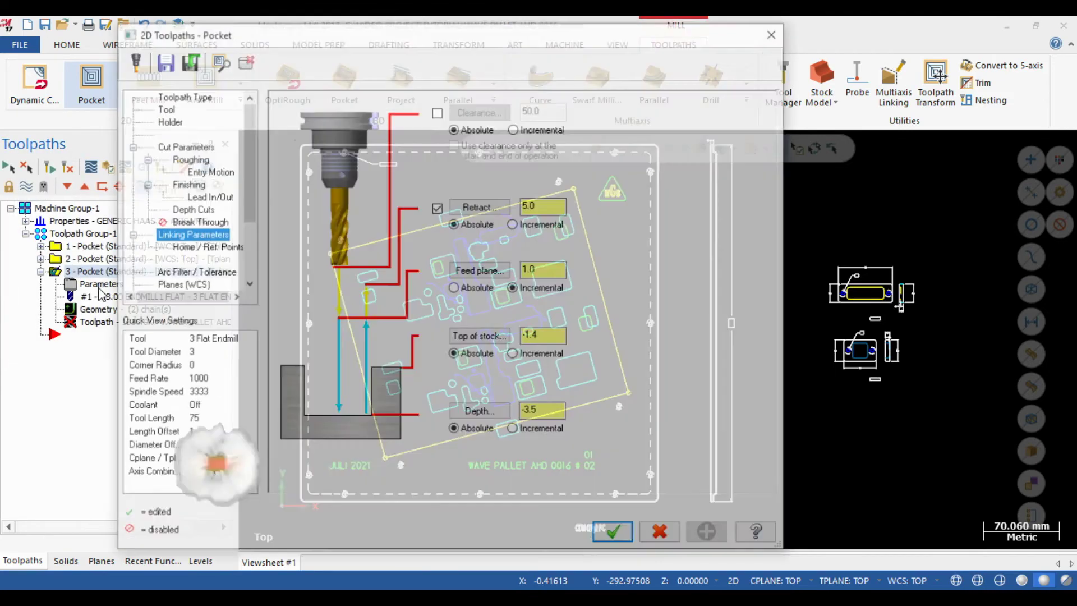
{"action": "left_click_drag", "start_coordinate": [541, 336], "coordinate": [516, 337]}
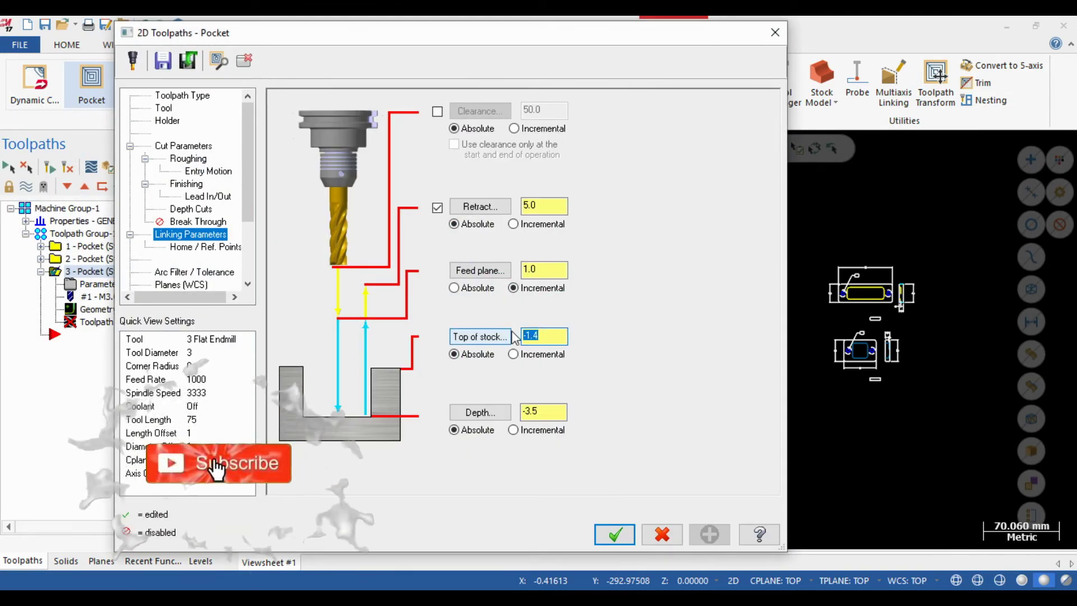
{"action": "left_click", "coordinate": [615, 534]}
{"action": "left_click", "coordinate": [65, 169]}
{"action": "scroll", "coordinate": [636, 379], "scroll_direction": "down", "scroll_amount": 3}
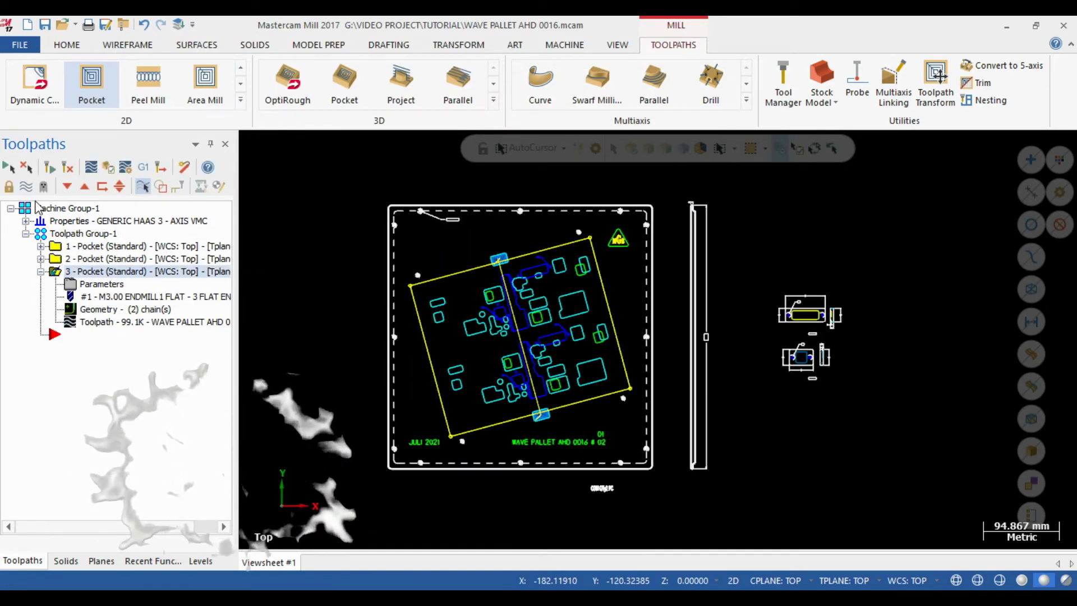
Step: Hide the third pocket's toolpath display and collapse the operation's entry in the toolpath tree
{"action": "scroll", "coordinate": [561, 316], "scroll_direction": "down", "scroll_amount": 1}
{"action": "scroll", "coordinate": [560, 316], "scroll_direction": "up", "scroll_amount": 2}
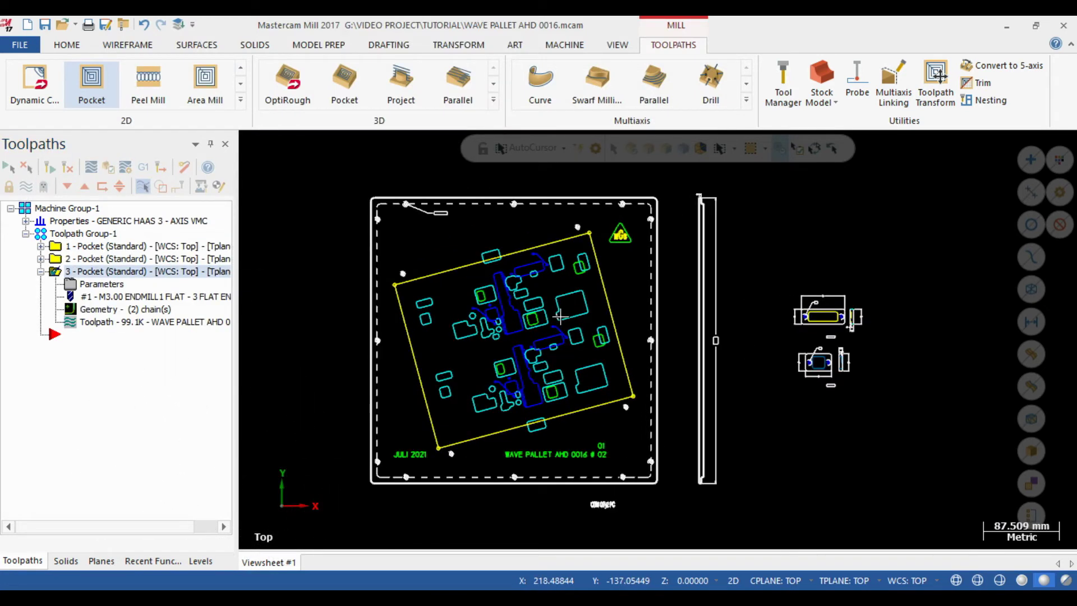
{"action": "left_click", "coordinate": [40, 272]}
Step: Make level 6, DP 4.5, the main level and show only its profiles by hiding all other levels
{"action": "scroll", "coordinate": [365, 269], "scroll_direction": "up", "scroll_amount": 4}
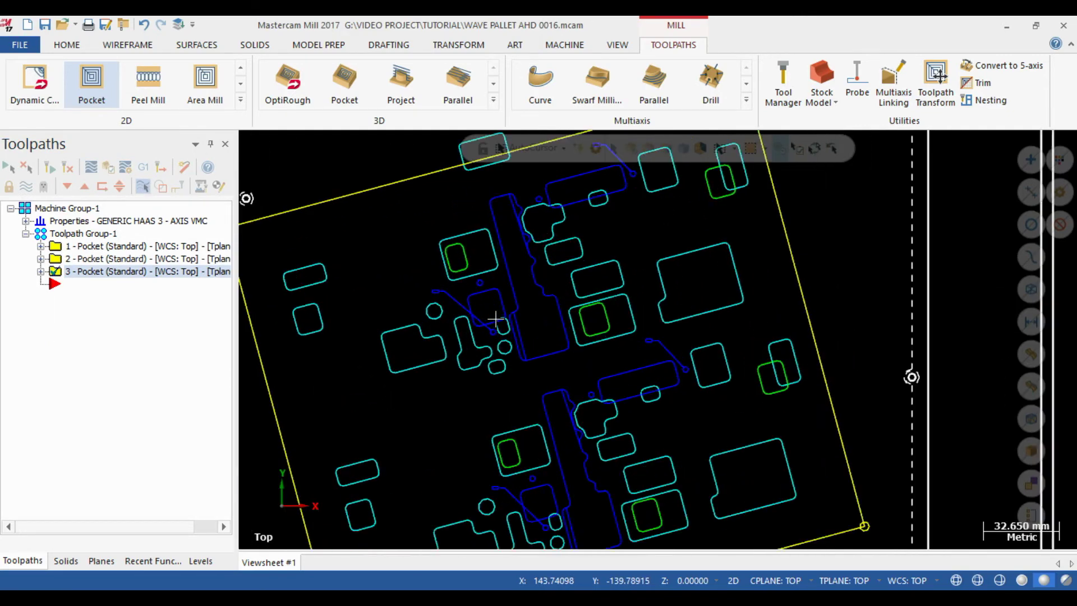
{"action": "scroll", "coordinate": [432, 289], "scroll_direction": "down", "scroll_amount": 4}
{"action": "scroll", "coordinate": [441, 241], "scroll_direction": "up", "scroll_amount": 5}
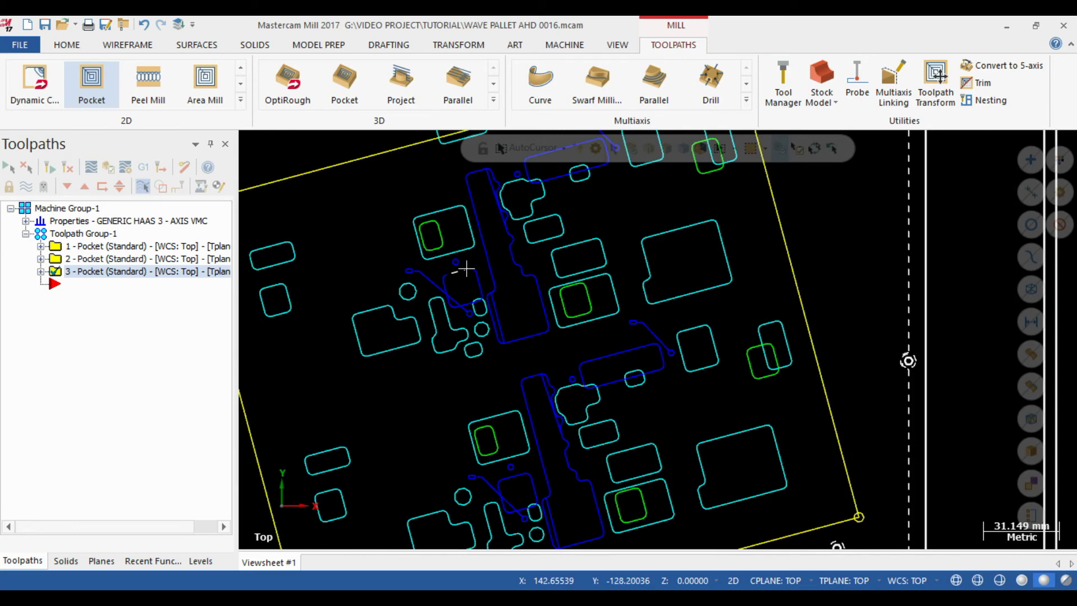
{"action": "left_click", "coordinate": [200, 560]}
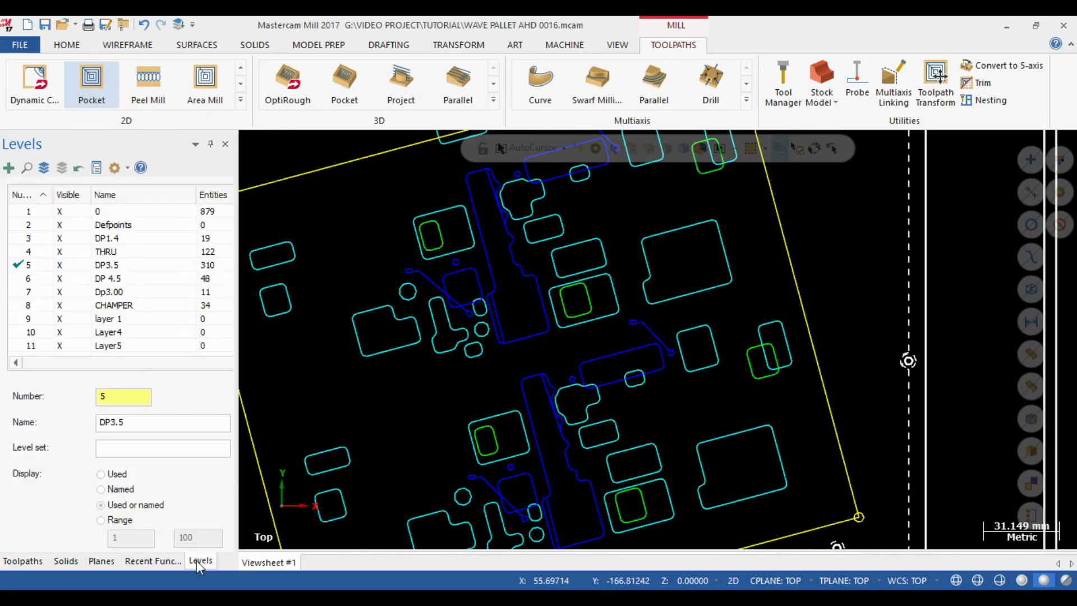
{"action": "left_click", "coordinate": [64, 292]}
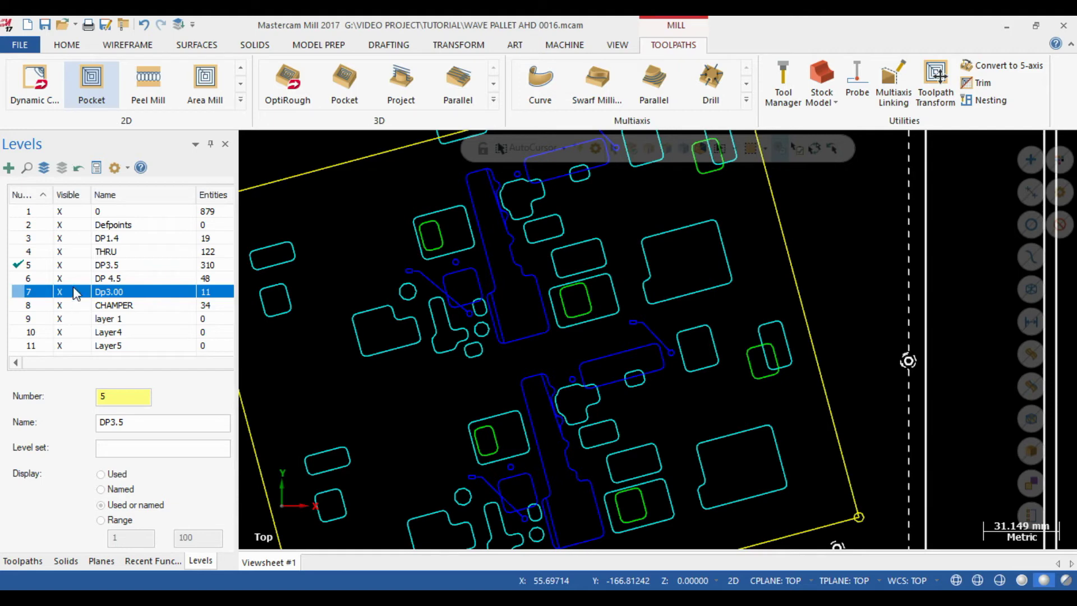
{"action": "left_click", "coordinate": [64, 279]}
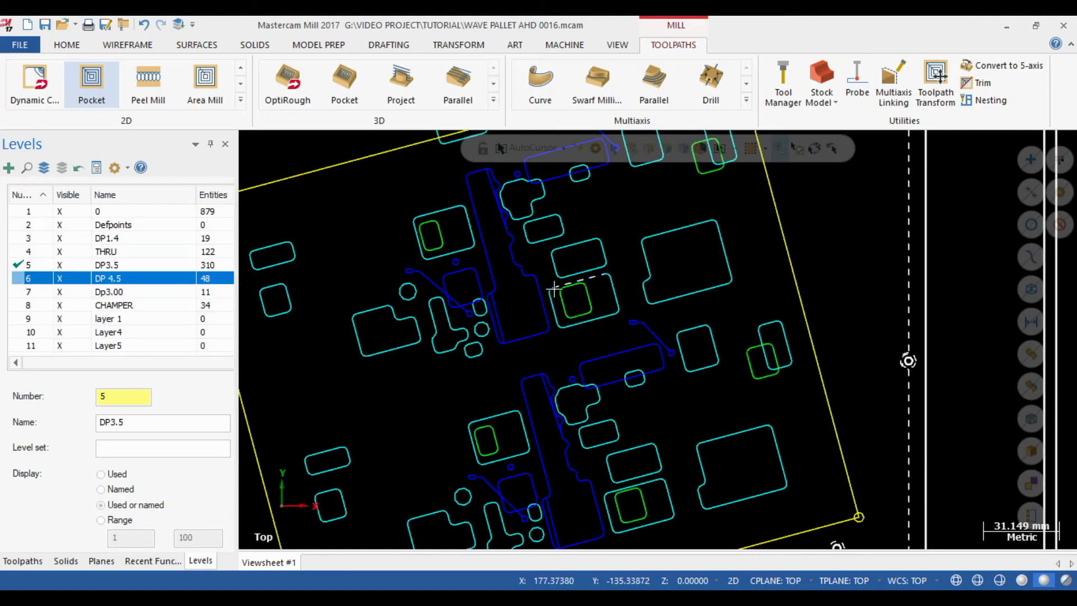
{"action": "scroll", "coordinate": [554, 288], "scroll_direction": "down", "scroll_amount": 2}
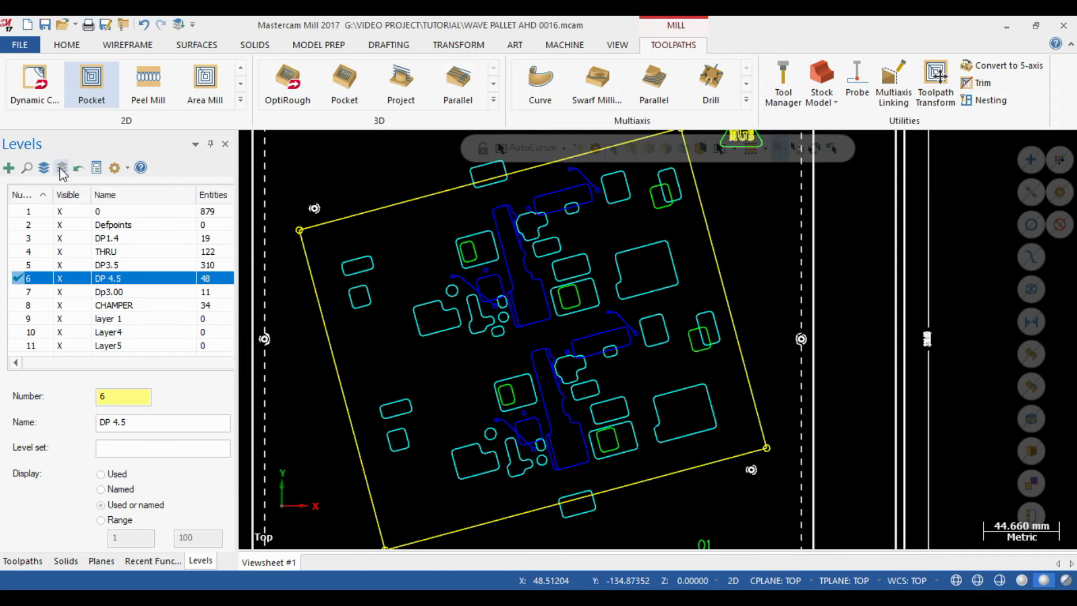
{"action": "left_click", "coordinate": [78, 168]}
{"action": "scroll", "coordinate": [454, 355], "scroll_direction": "down", "scroll_amount": 2}
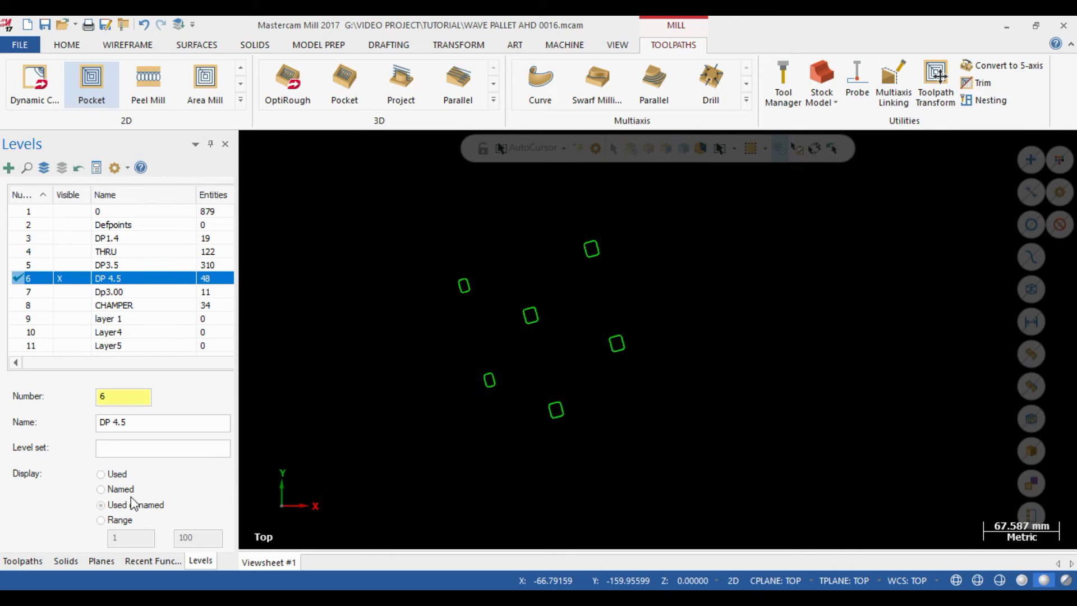
Step: Copy the second pocket operation and paste the duplicate after the third pocket
{"action": "left_click", "coordinate": [22, 560]}
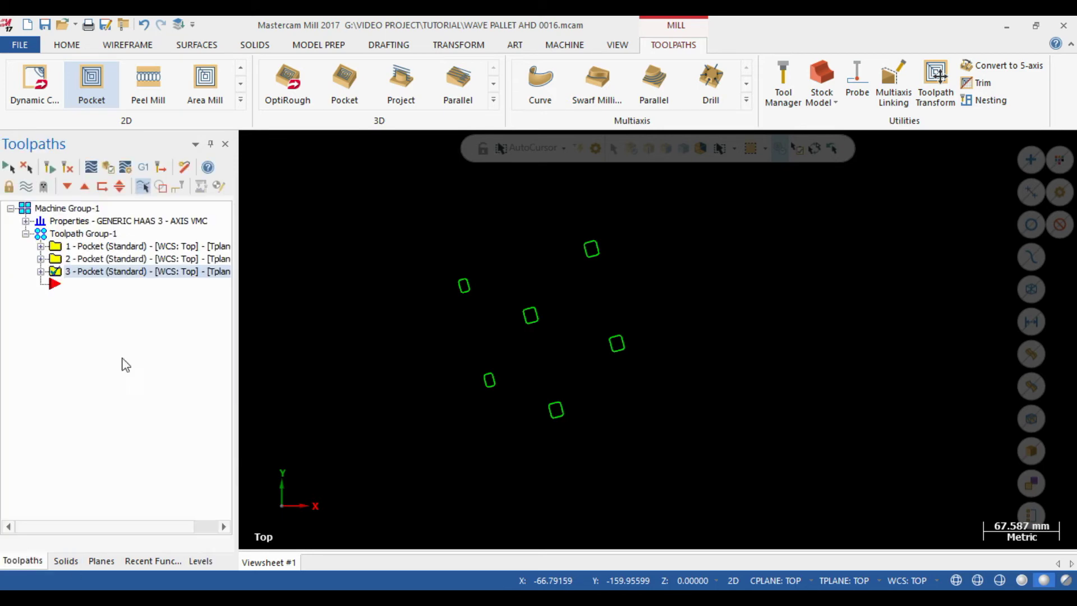
{"action": "left_click", "coordinate": [92, 262]}
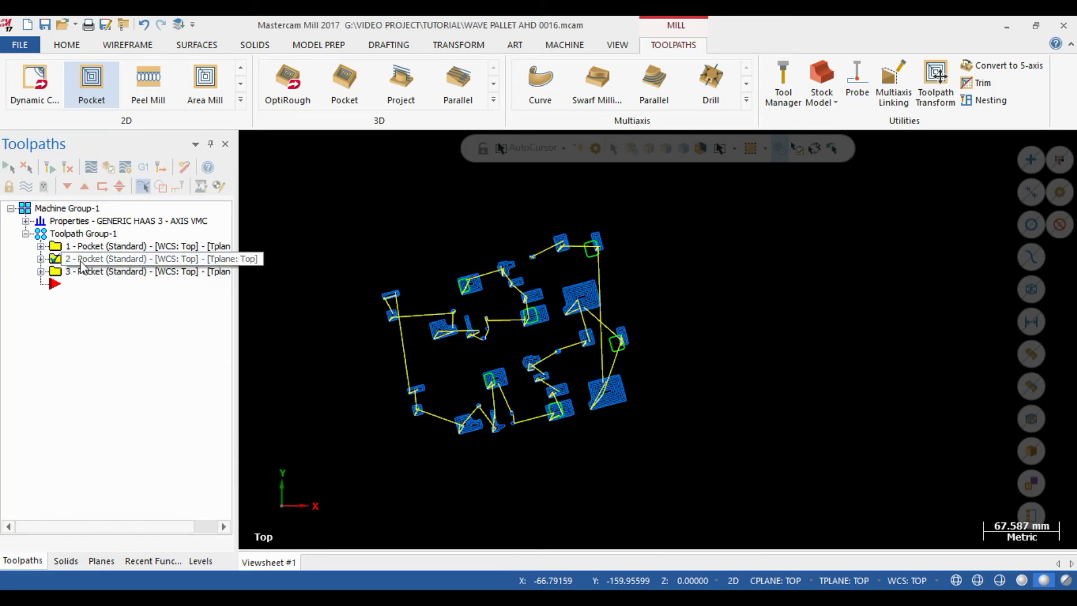
{"action": "right_click", "coordinate": [81, 266]}
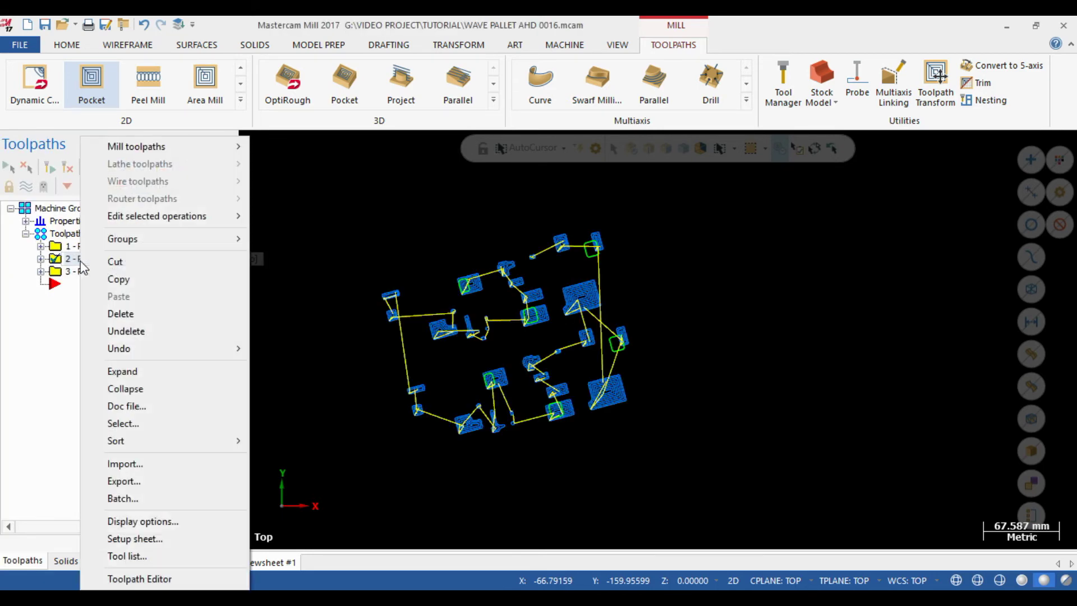
{"action": "left_click", "coordinate": [116, 281]}
{"action": "right_click", "coordinate": [93, 287]}
{"action": "left_click", "coordinate": [140, 296]}
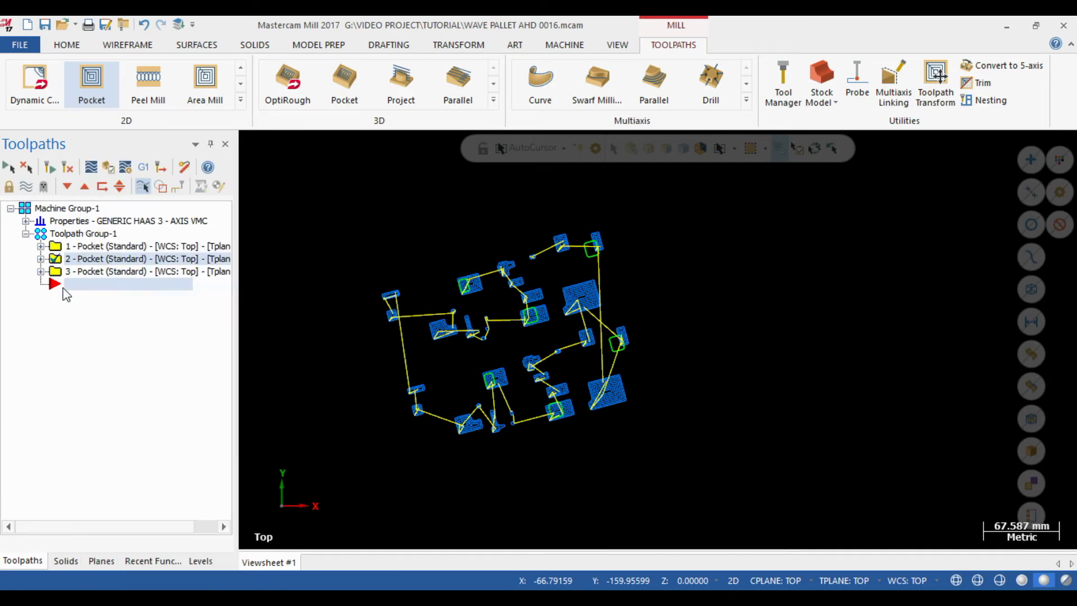
{"action": "left_click", "coordinate": [101, 323]}
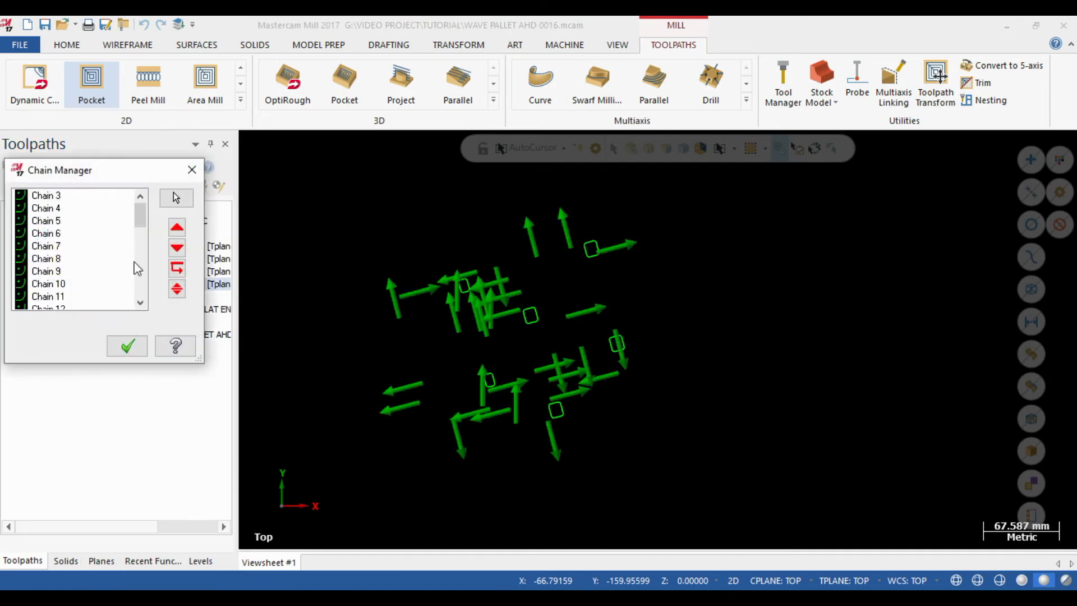
{"action": "right_click", "coordinate": [107, 238]}
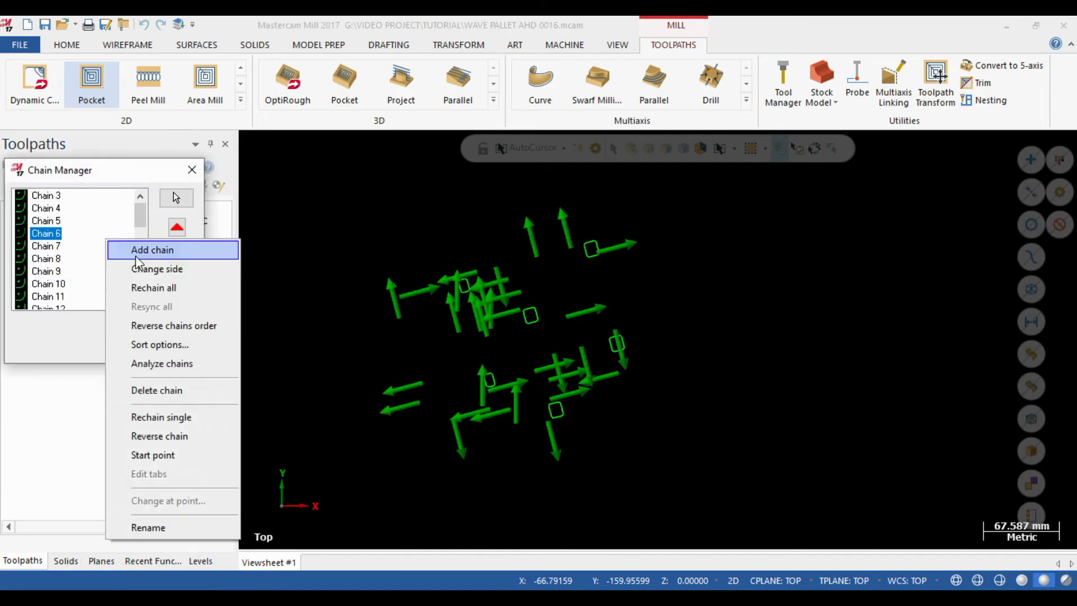
{"action": "left_click", "coordinate": [192, 175]}
Step: Rechain all of the fourth pocket's geometry to the six DP 4.5 profiles with one window selection
{"action": "left_click", "coordinate": [106, 324]}
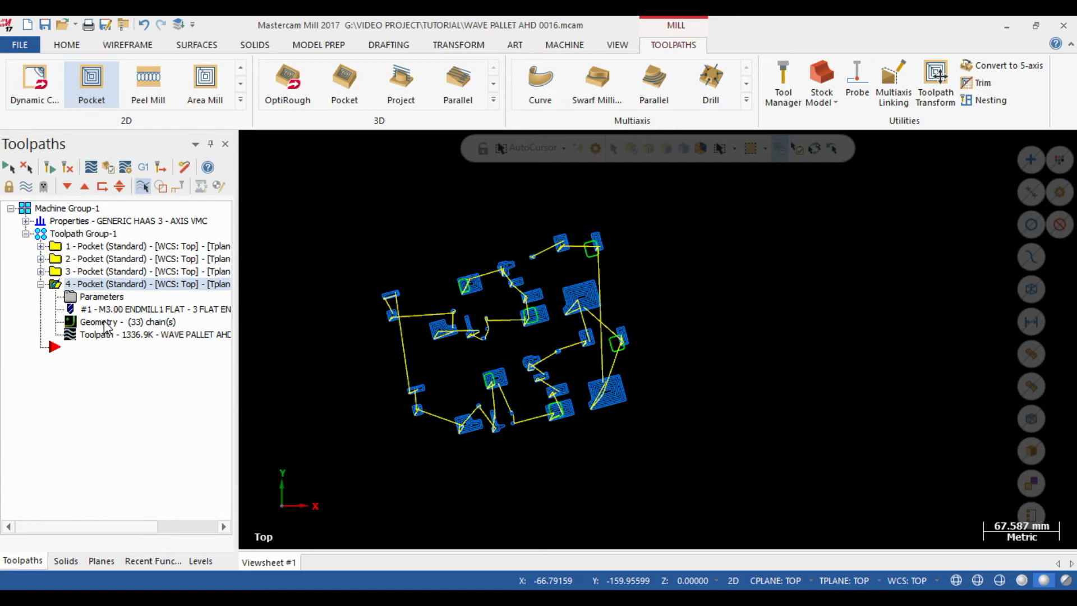
{"action": "right_click", "coordinate": [83, 256]}
{"action": "left_click", "coordinate": [114, 306]}
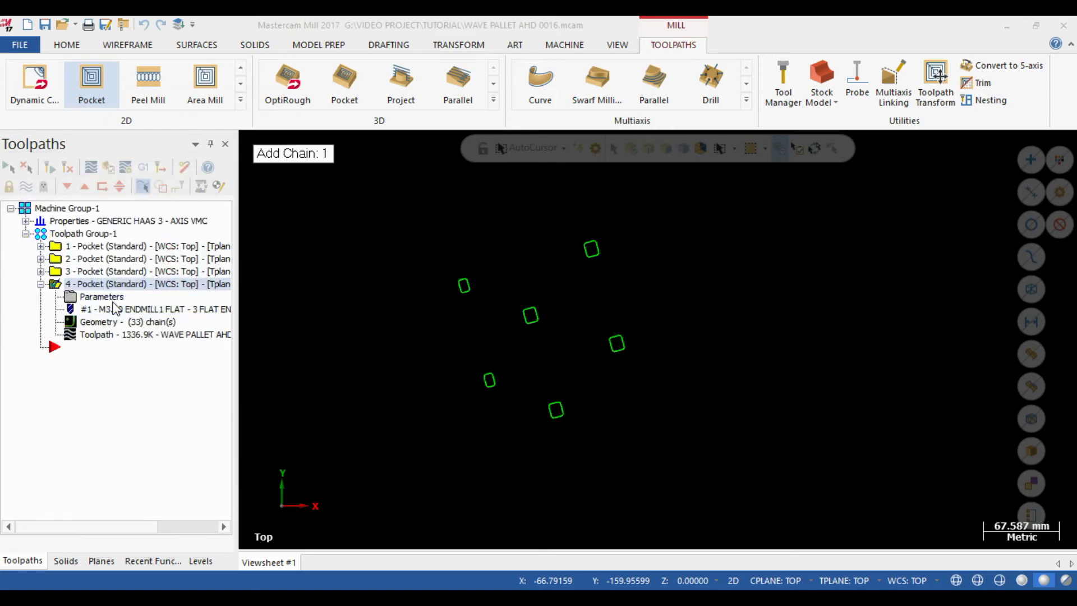
{"action": "left_click", "coordinate": [166, 244]}
{"action": "left_click_drag", "start_coordinate": [368, 197], "coordinate": [714, 467]}
{"action": "left_click", "coordinate": [497, 432]}
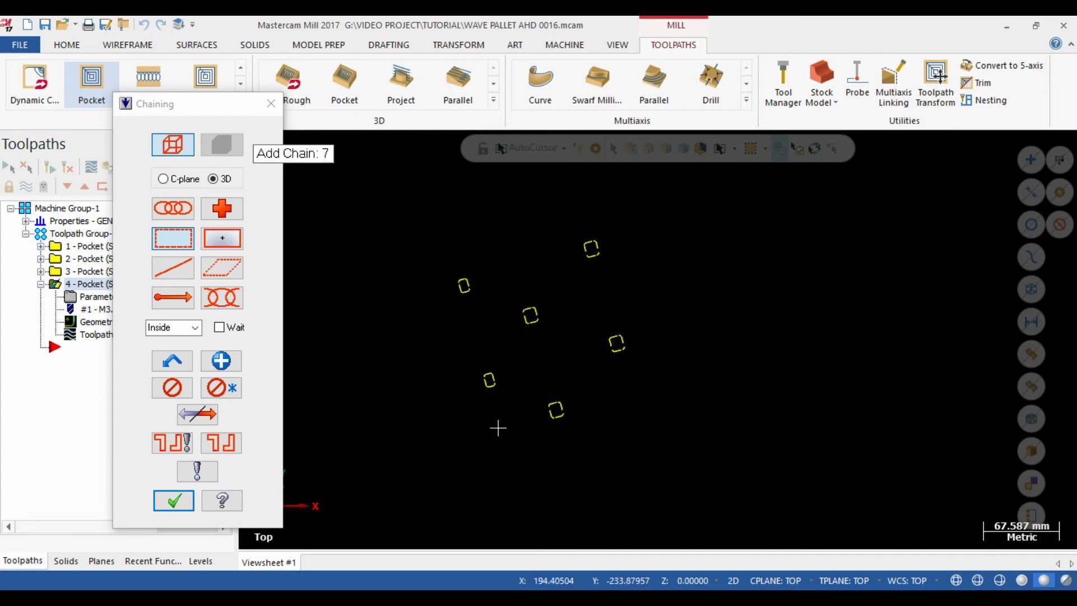
{"action": "left_click", "coordinate": [174, 500]}
{"action": "left_click", "coordinate": [127, 346]}
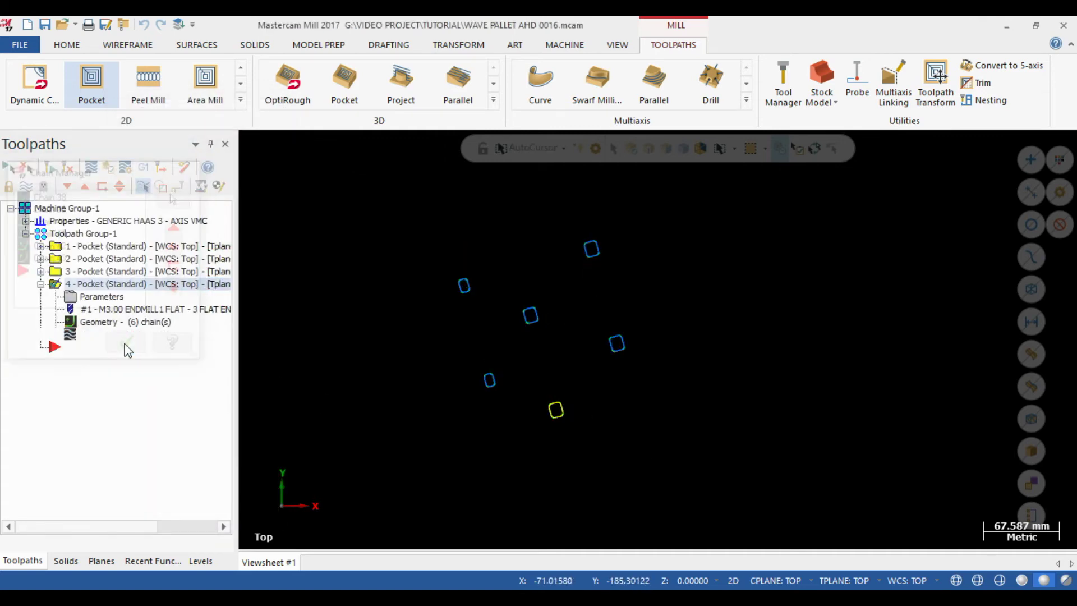
Step: Change the fourth pocket's depth in its linking parameters and regenerate the operation
{"action": "left_click", "coordinate": [91, 300]}
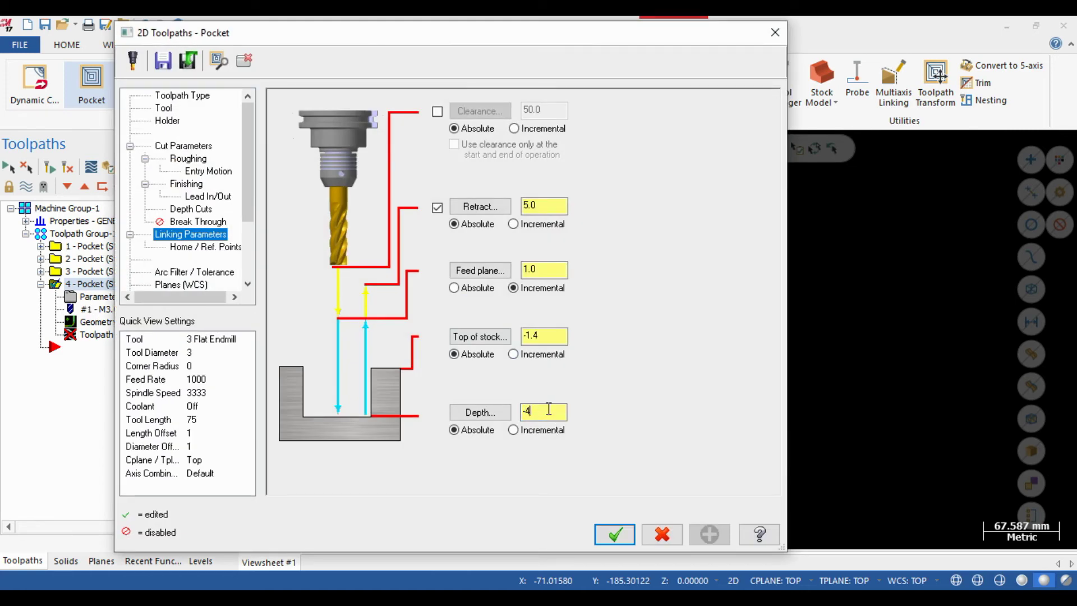
{"action": "left_click", "coordinate": [615, 533]}
{"action": "left_click", "coordinate": [68, 167]}
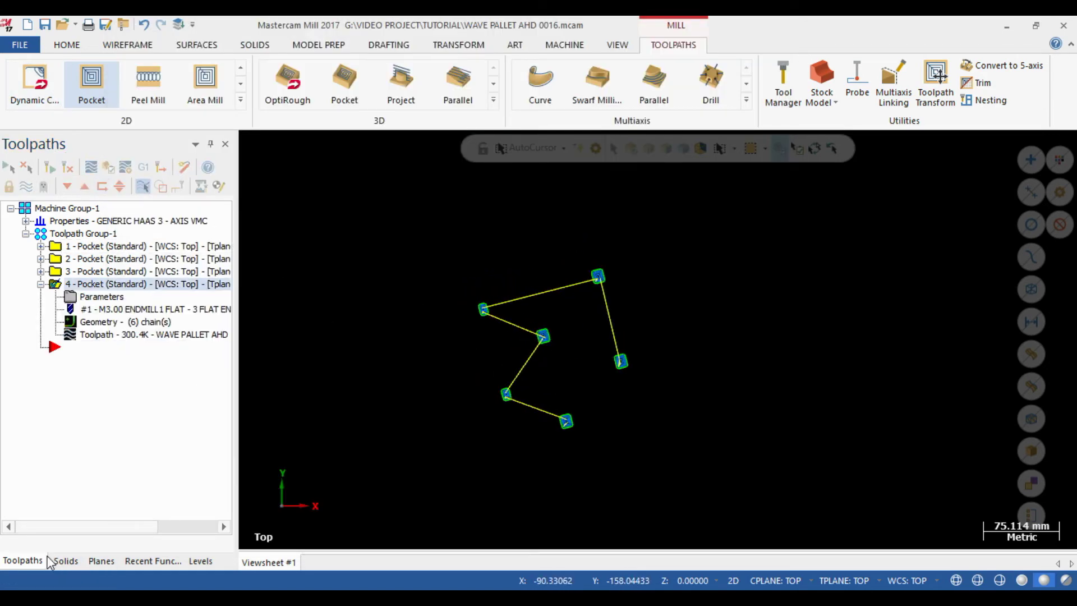
Step: Make all levels visible and hide the toolpath display of all four pocket operations
{"action": "left_click", "coordinate": [199, 561]}
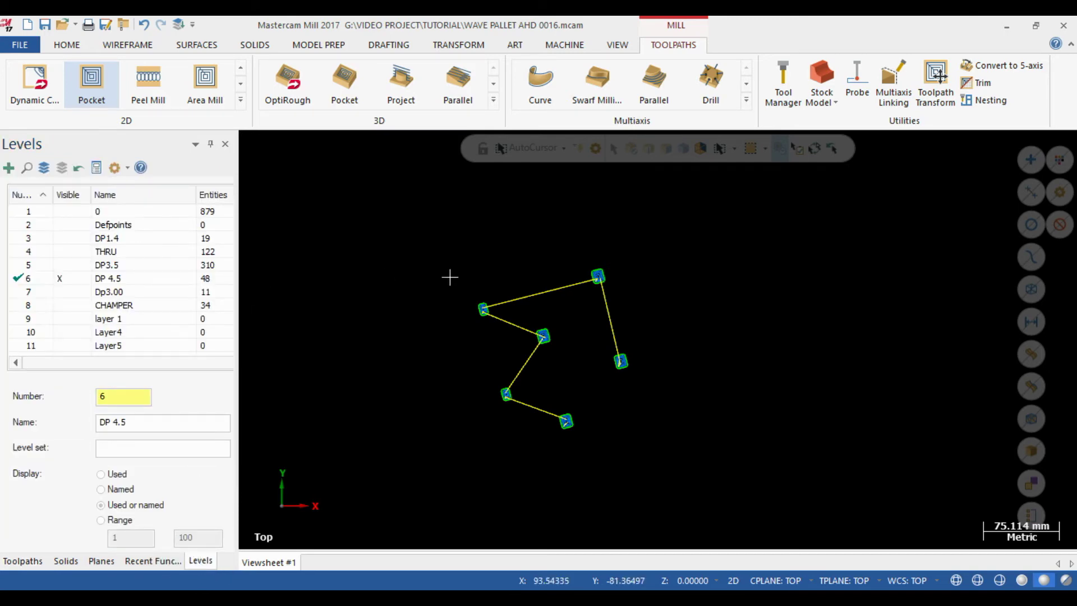
{"action": "left_click", "coordinate": [21, 561]}
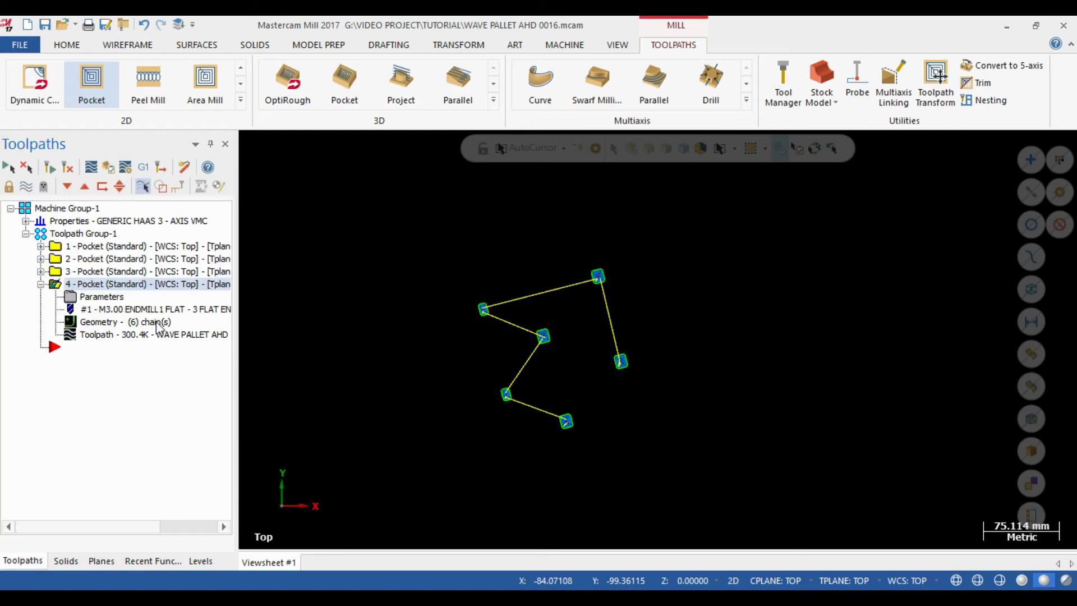
{"action": "left_click", "coordinate": [57, 236]}
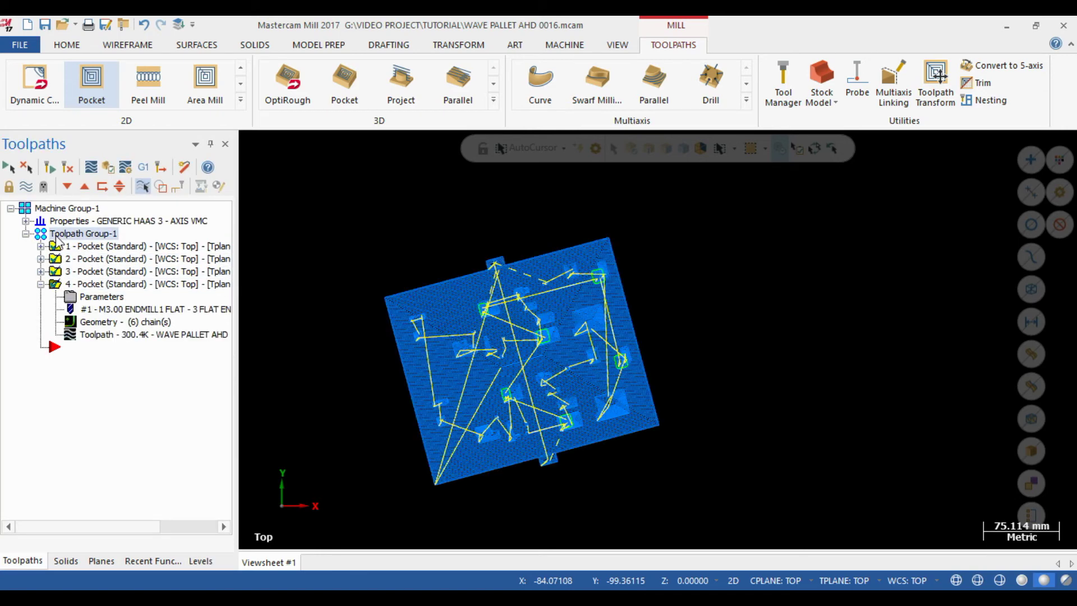
{"action": "left_click", "coordinate": [200, 560]}
{"action": "left_click", "coordinate": [44, 167]}
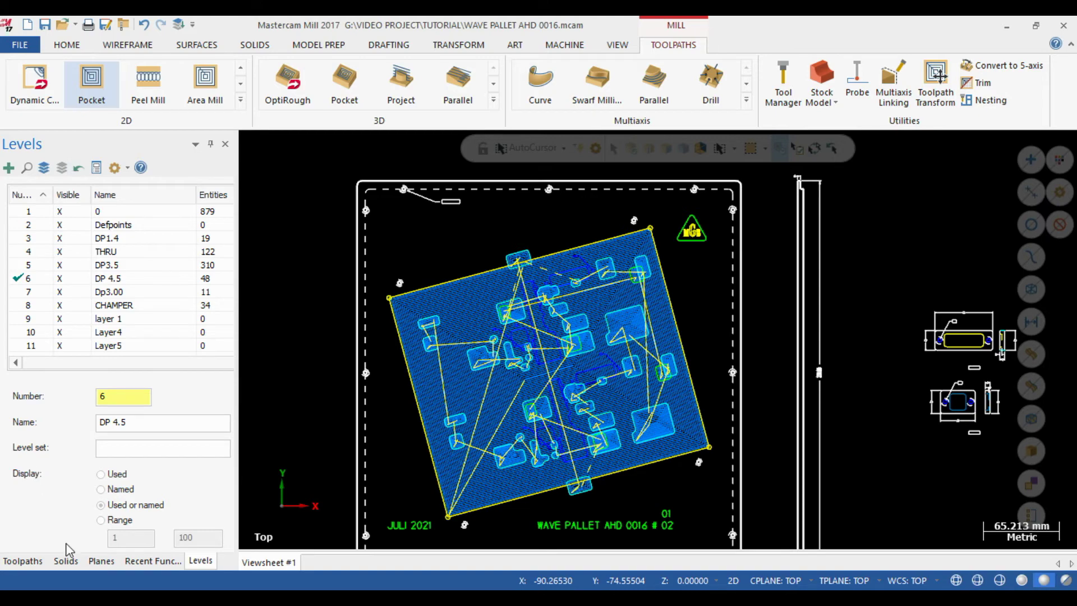
{"action": "left_click", "coordinate": [23, 560]}
{"action": "left_click", "coordinate": [26, 187]}
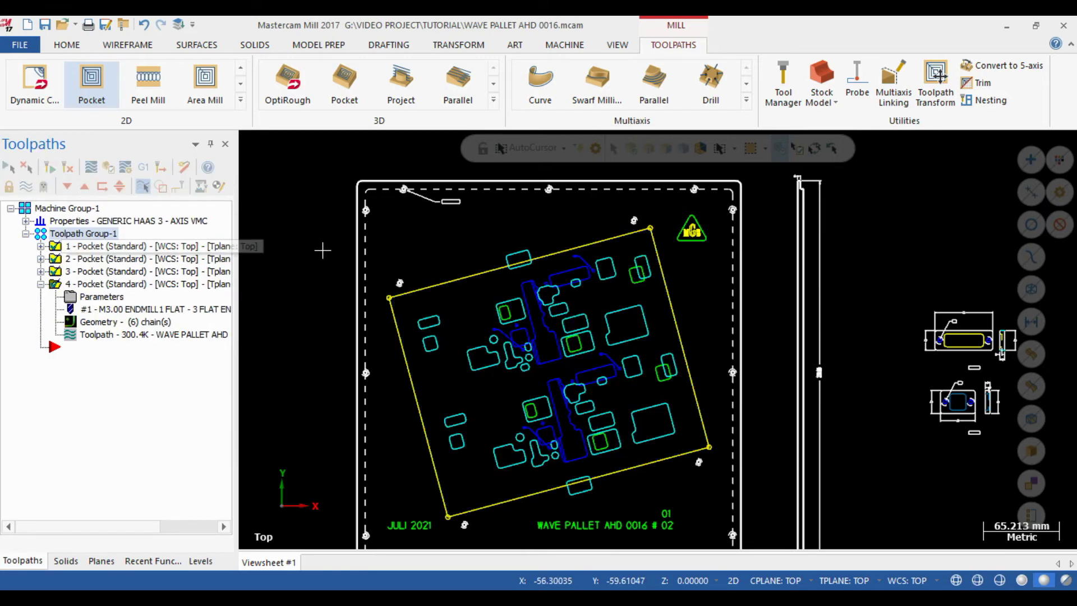
Step: Hide level 8, CHAMPER, and collapse the fourth pocket's entry in the toolpath tree
{"action": "scroll", "coordinate": [628, 431], "scroll_direction": "up", "scroll_amount": 4}
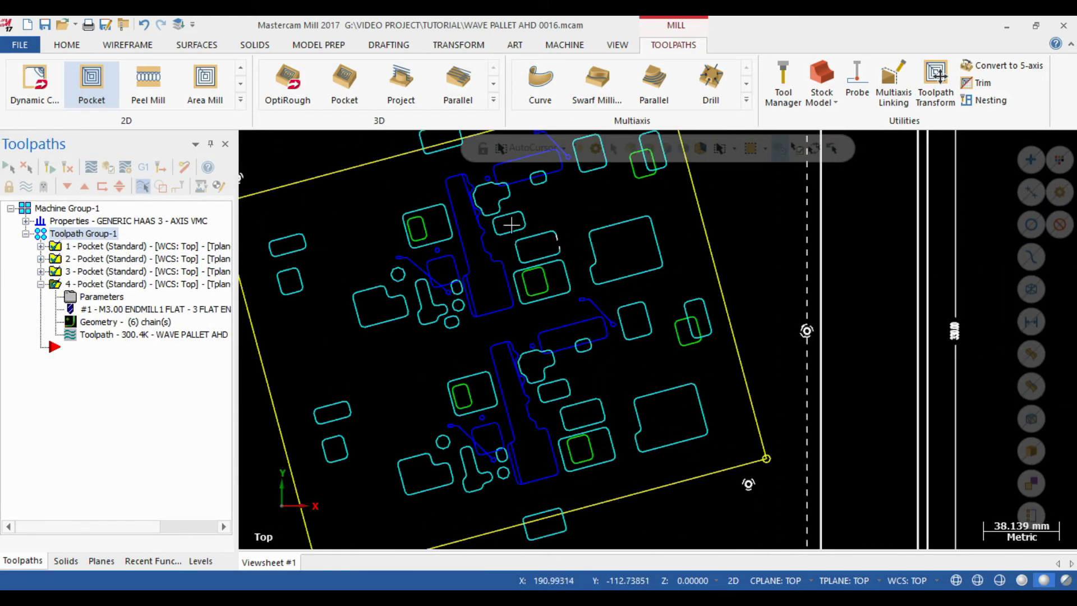
{"action": "scroll", "coordinate": [511, 225], "scroll_direction": "down", "scroll_amount": 3}
{"action": "scroll", "coordinate": [539, 296], "scroll_direction": "up", "scroll_amount": 2}
{"action": "scroll", "coordinate": [538, 296], "scroll_direction": "up", "scroll_amount": 5}
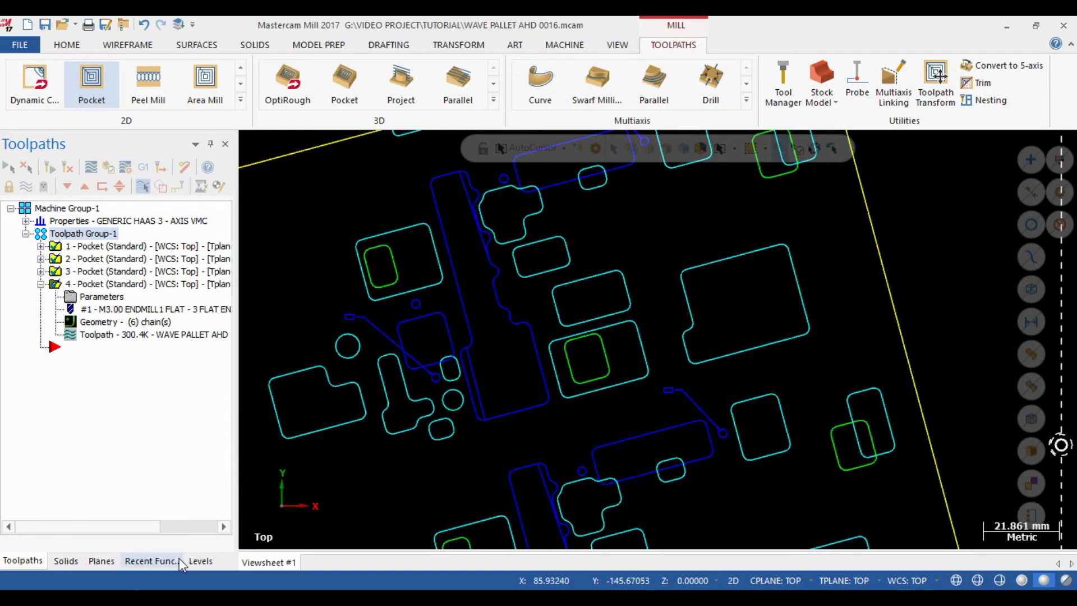
{"action": "left_click", "coordinate": [200, 561]}
{"action": "left_click", "coordinate": [59, 305]}
{"action": "scroll", "coordinate": [533, 280], "scroll_direction": "down", "scroll_amount": 4}
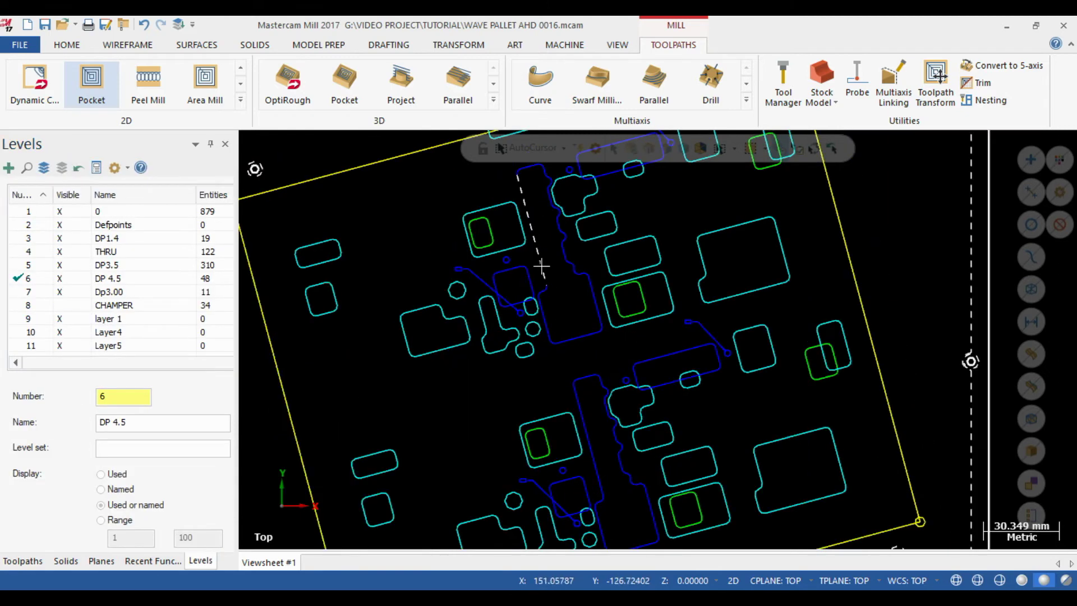
{"action": "scroll", "coordinate": [628, 258], "scroll_direction": "up", "scroll_amount": 4}
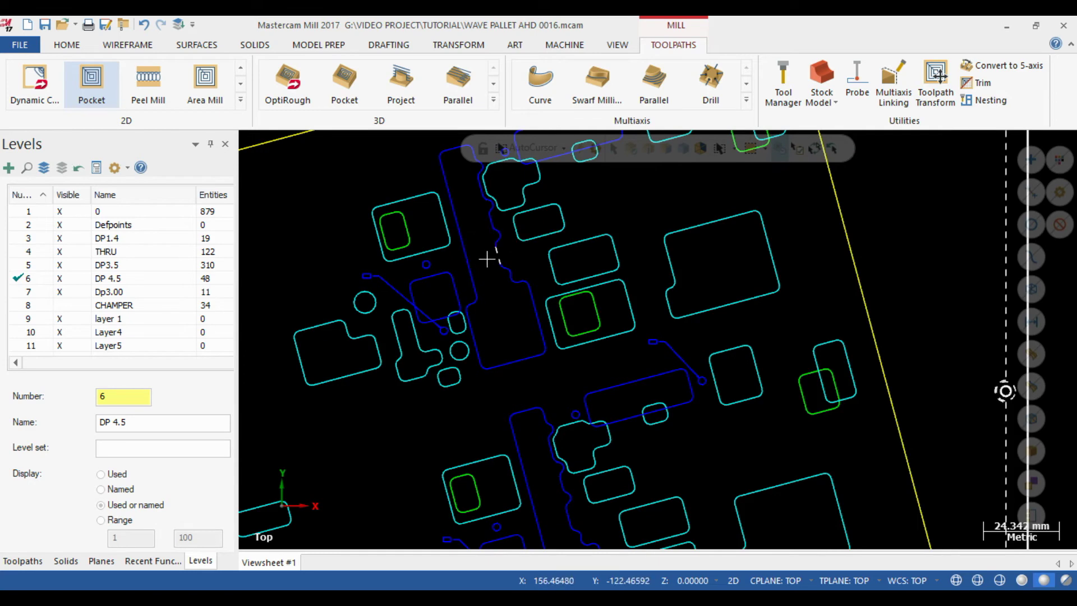
{"action": "scroll", "coordinate": [487, 258], "scroll_direction": "down", "scroll_amount": 2}
{"action": "left_click", "coordinate": [22, 561]}
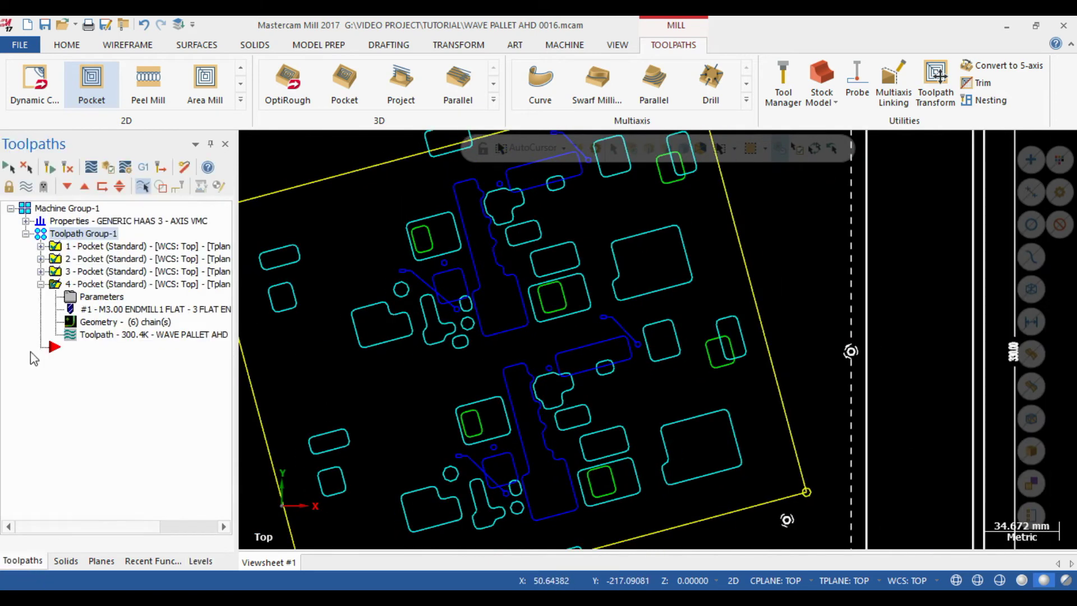
{"action": "left_click", "coordinate": [41, 284]}
Step: Examine the remaining blue profiles, the small circles and the leader note attached to them
{"action": "scroll", "coordinate": [481, 331], "scroll_direction": "down", "scroll_amount": 2}
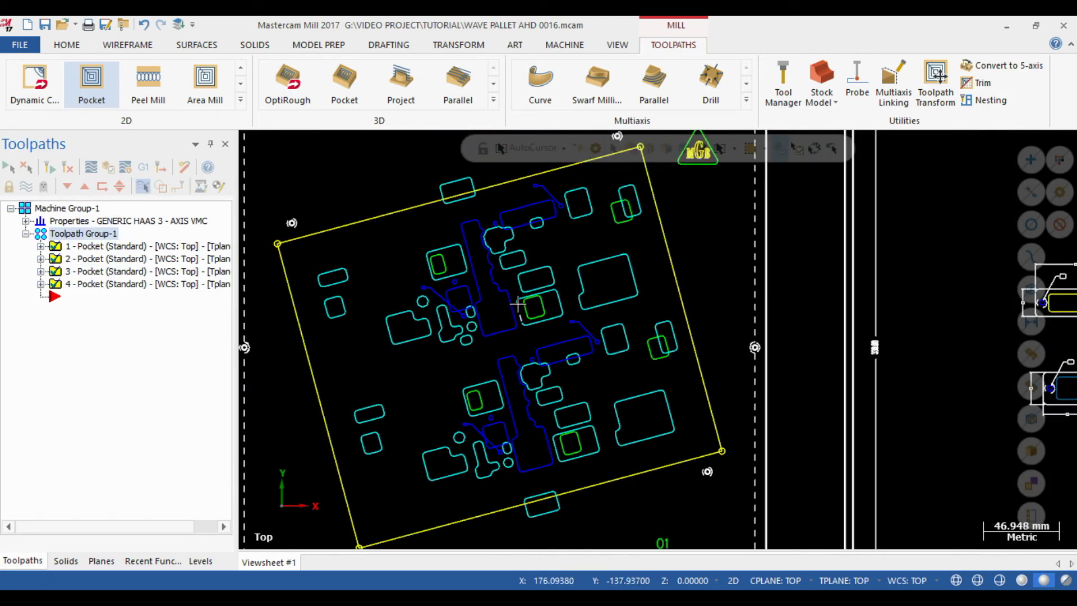
{"action": "scroll", "coordinate": [508, 320], "scroll_direction": "up", "scroll_amount": 2}
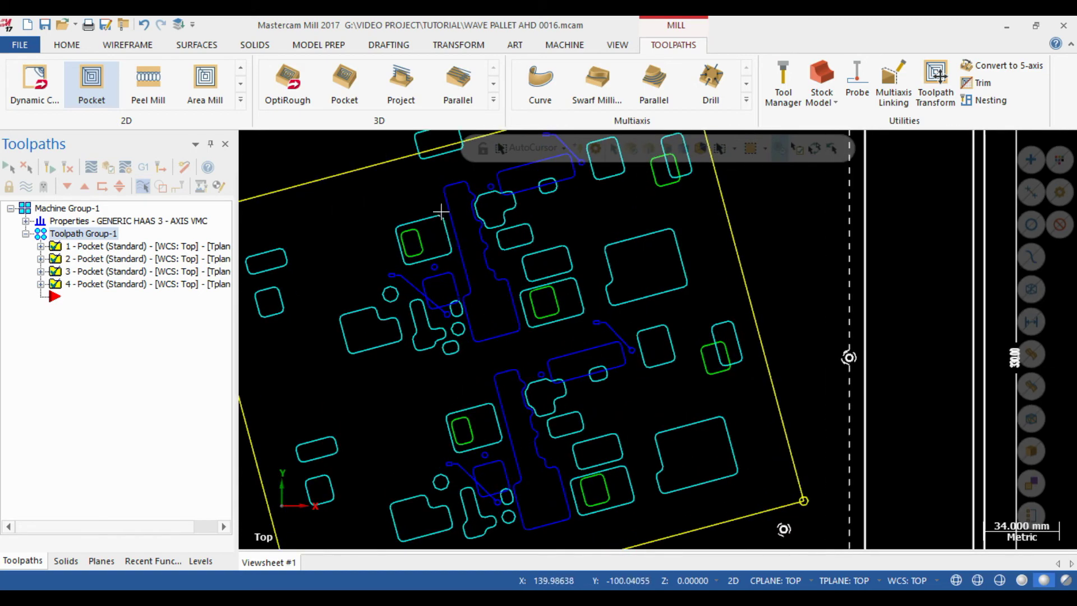
{"action": "scroll", "coordinate": [515, 341], "scroll_direction": "down", "scroll_amount": 2}
{"action": "scroll", "coordinate": [515, 341], "scroll_direction": "down", "scroll_amount": 1}
{"action": "scroll", "coordinate": [483, 297], "scroll_direction": "up", "scroll_amount": 6}
{"action": "scroll", "coordinate": [478, 333], "scroll_direction": "up", "scroll_amount": 2}
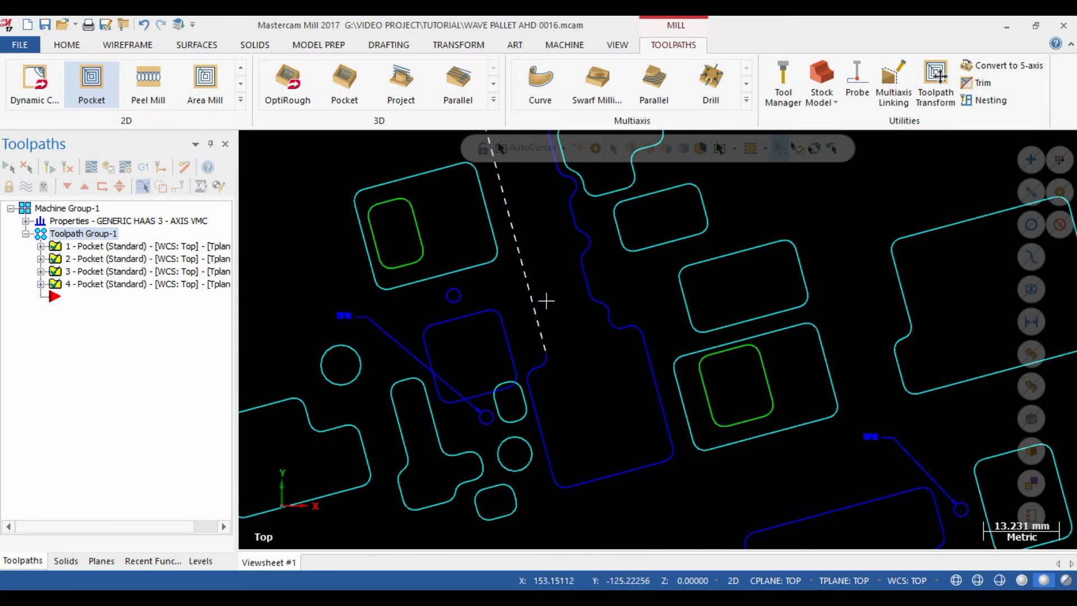
{"action": "scroll", "coordinate": [500, 276], "scroll_direction": "down", "scroll_amount": 5}
{"action": "scroll", "coordinate": [621, 377], "scroll_direction": "down", "scroll_amount": 4}
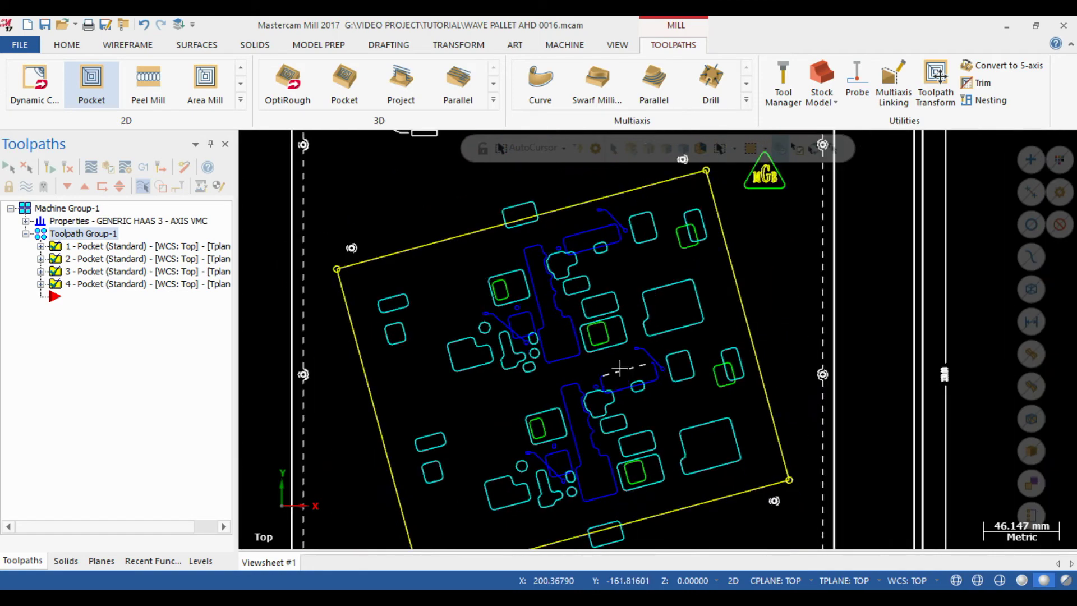
{"action": "scroll", "coordinate": [597, 332], "scroll_direction": "up", "scroll_amount": 12}
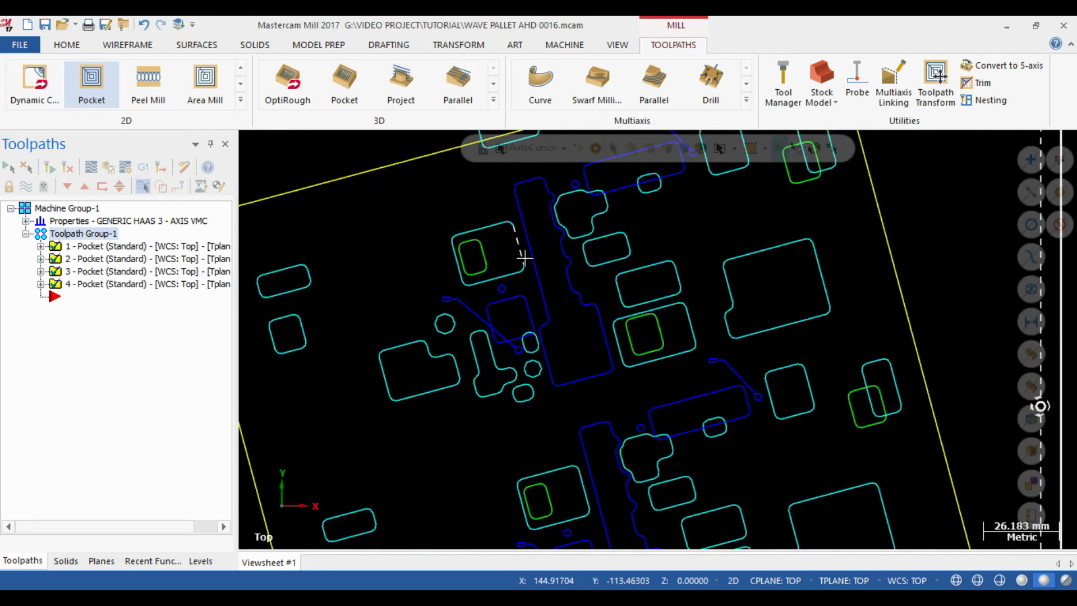
{"action": "scroll", "coordinate": [374, 339], "scroll_direction": "up", "scroll_amount": 4}
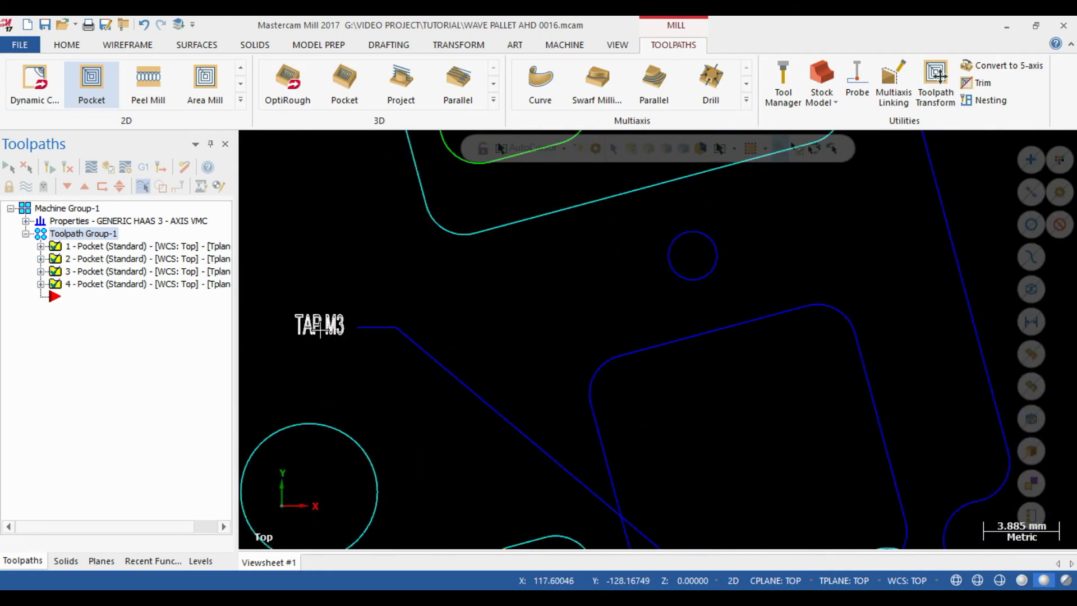
{"action": "scroll", "coordinate": [512, 312], "scroll_direction": "down", "scroll_amount": 14}
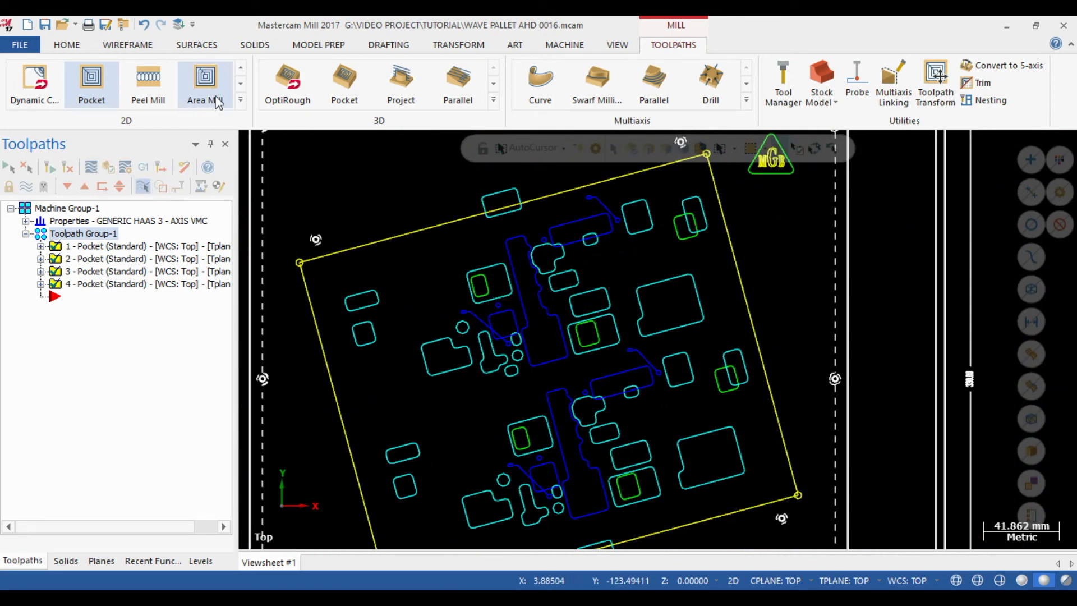
Step: Start a Drill toolpath and select the centres of the two small blue circles around the small rounded profile in the upper layout
{"action": "left_click", "coordinate": [242, 83]}
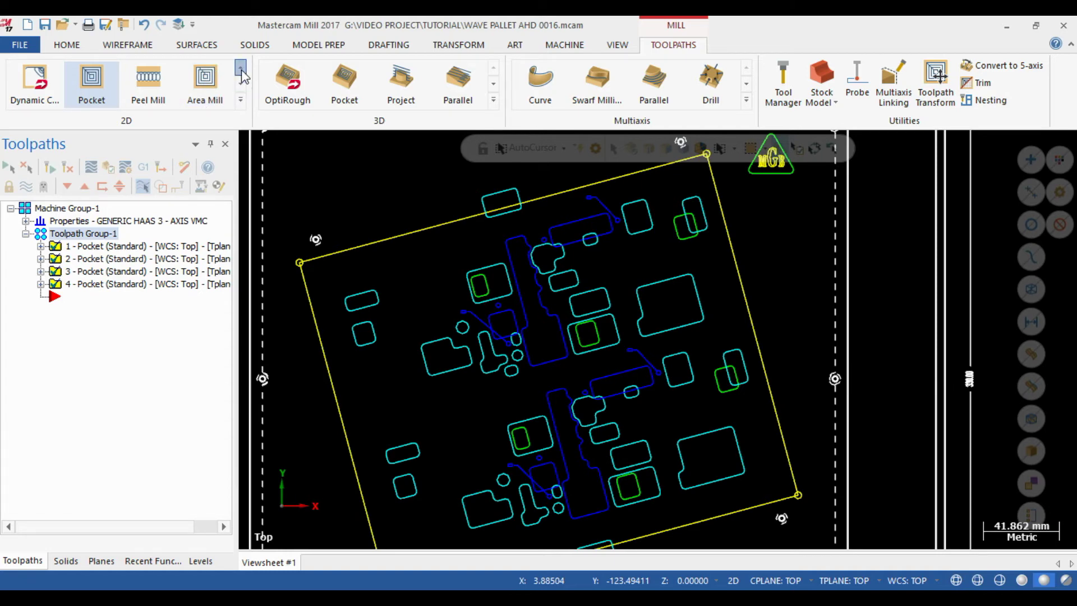
{"action": "left_click", "coordinate": [93, 84]}
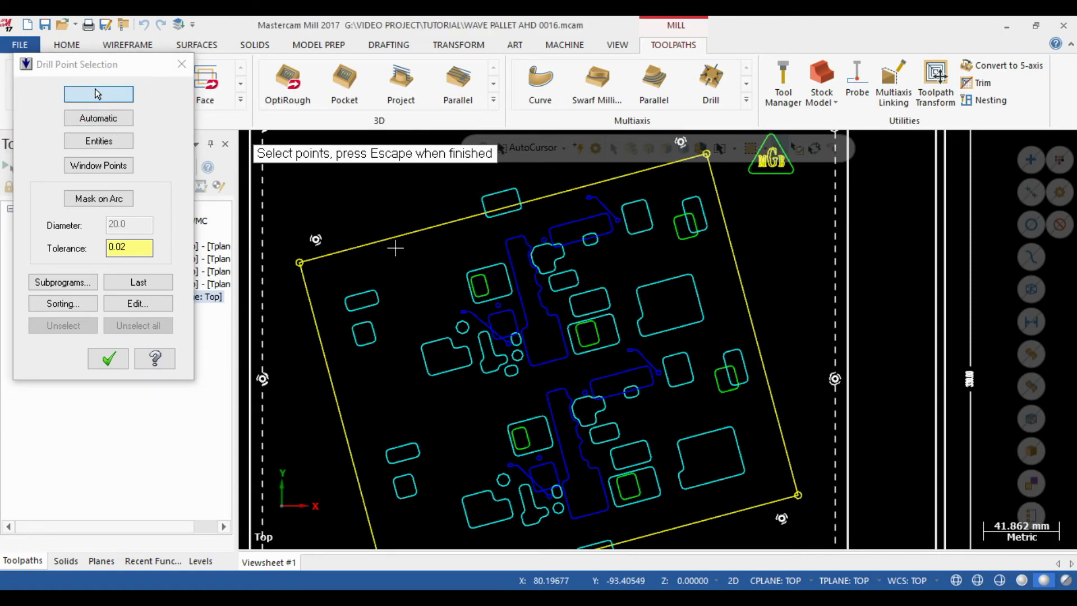
{"action": "scroll", "coordinate": [479, 335], "scroll_direction": "up", "scroll_amount": 2}
{"action": "scroll", "coordinate": [479, 334], "scroll_direction": "up", "scroll_amount": 2}
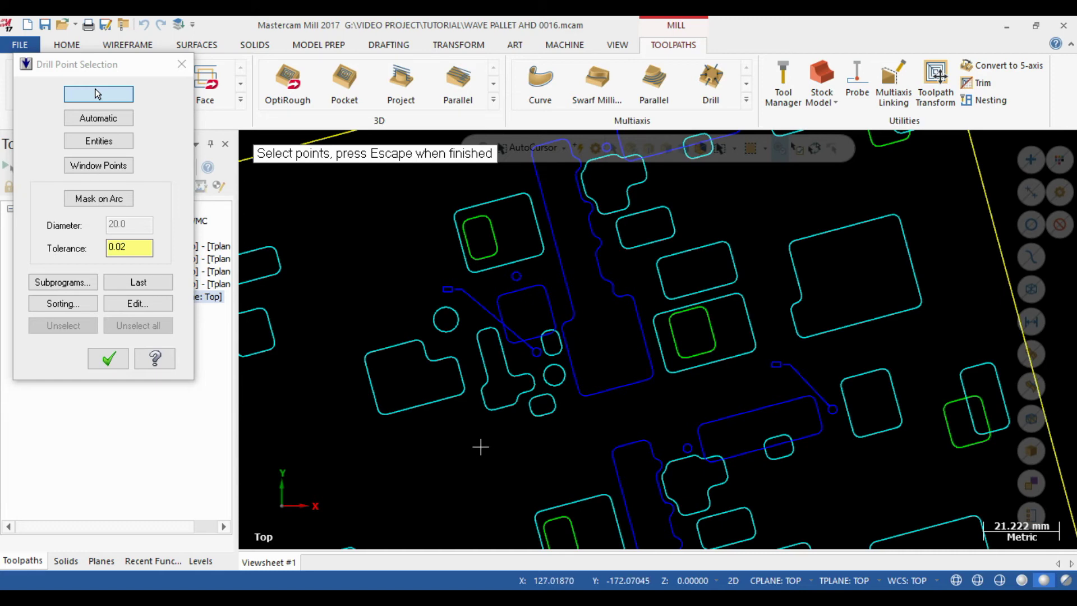
{"action": "scroll", "coordinate": [586, 272], "scroll_direction": "up", "scroll_amount": 4}
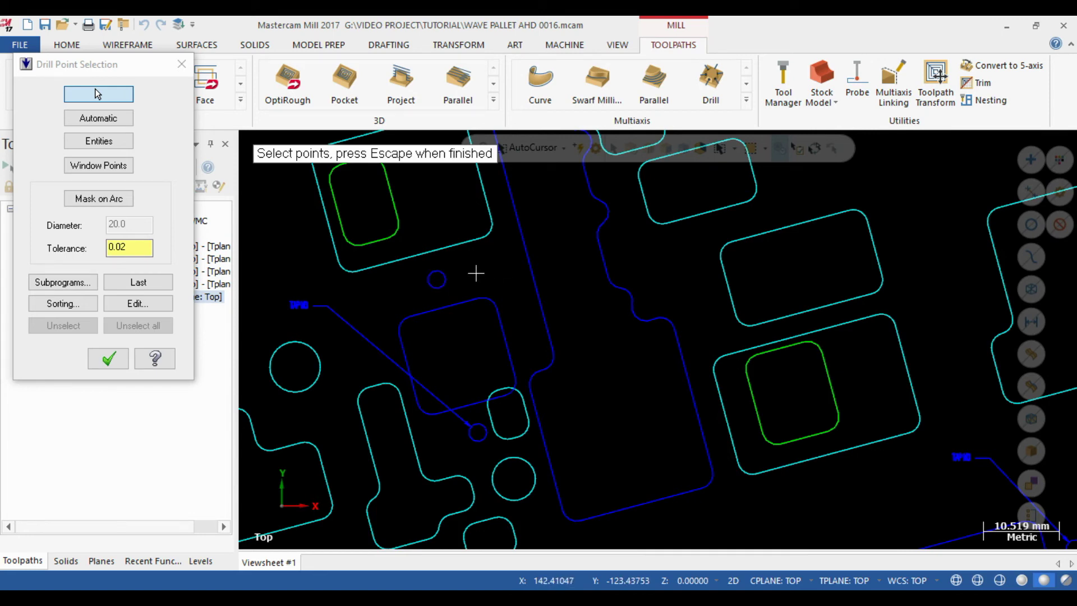
{"action": "key", "text": "c"}
{"action": "left_click", "coordinate": [450, 282]}
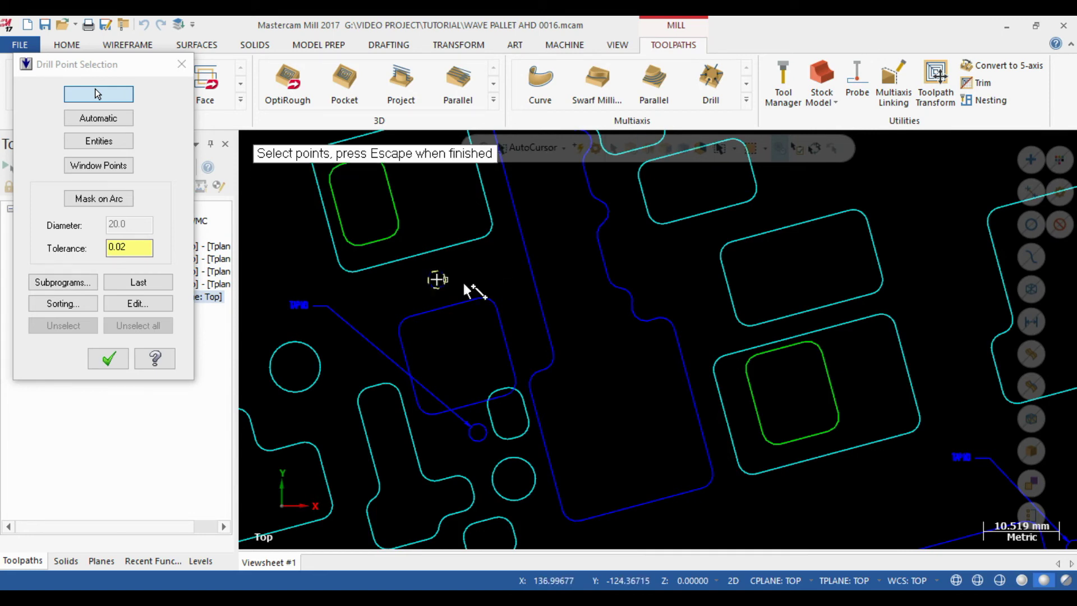
{"action": "key", "text": "c"}
{"action": "left_click", "coordinate": [483, 439]}
Step: Add the centres of the two small blue circles at either end of the upper layout's elongated rounded profile as drill points
{"action": "scroll", "coordinate": [437, 394], "scroll_direction": "down", "scroll_amount": 4}
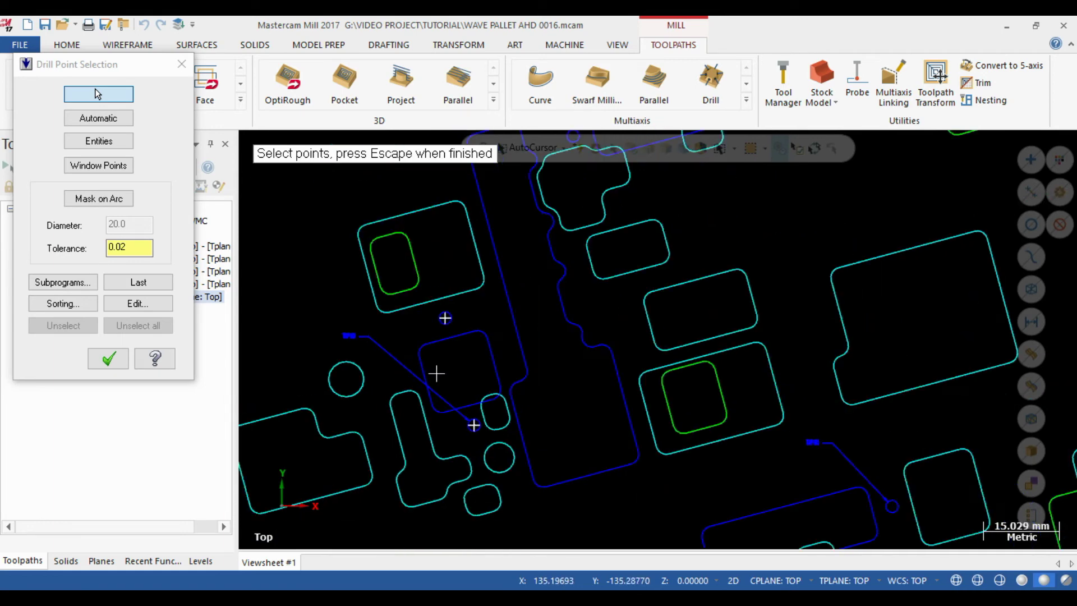
{"action": "scroll", "coordinate": [431, 393], "scroll_direction": "down", "scroll_amount": 2}
{"action": "scroll", "coordinate": [484, 209], "scroll_direction": "up", "scroll_amount": 5}
{"action": "key", "text": "c"}
{"action": "left_click", "coordinate": [511, 309]}
{"action": "key", "text": "c"}
{"action": "left_click", "coordinate": [702, 268]}
Step: Add the centres of the two small circles at either end of the lower layout's elongated rounded profile as drill points
{"action": "scroll", "coordinate": [636, 220], "scroll_direction": "down", "scroll_amount": 4}
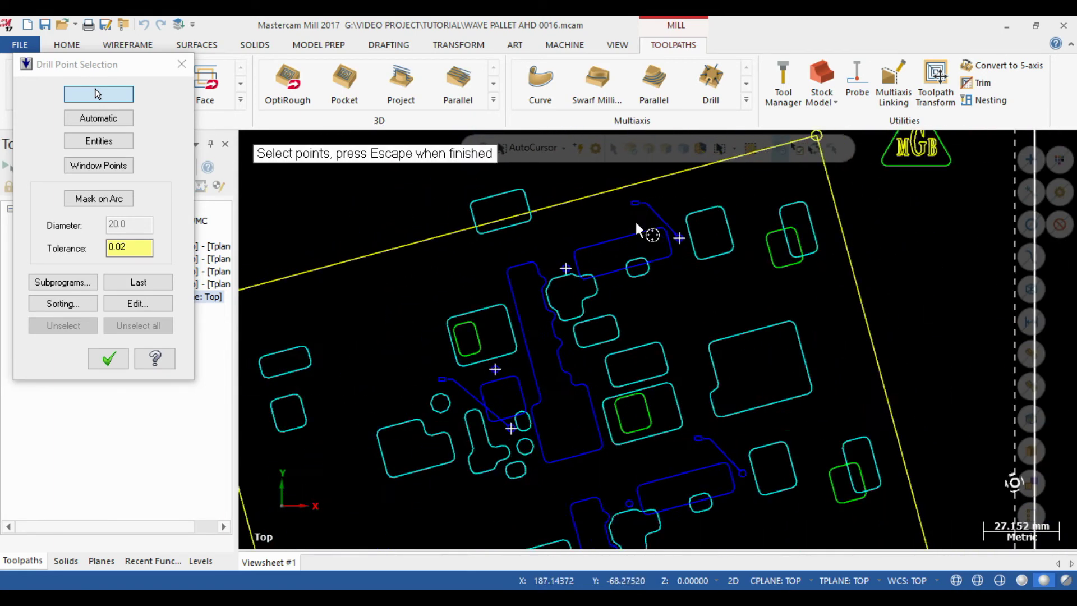
{"action": "scroll", "coordinate": [718, 444], "scroll_direction": "up", "scroll_amount": 2}
{"action": "key", "text": "c"}
{"action": "left_click", "coordinate": [718, 410]}
{"action": "key", "text": "c"}
{"action": "left_click", "coordinate": [593, 431]}
Step: Add the centres of the two small circles around the lower layout's small rounded profile as drill points
{"action": "scroll", "coordinate": [592, 432], "scroll_direction": "down", "scroll_amount": 3}
{"action": "scroll", "coordinate": [566, 477], "scroll_direction": "up", "scroll_amount": 2}
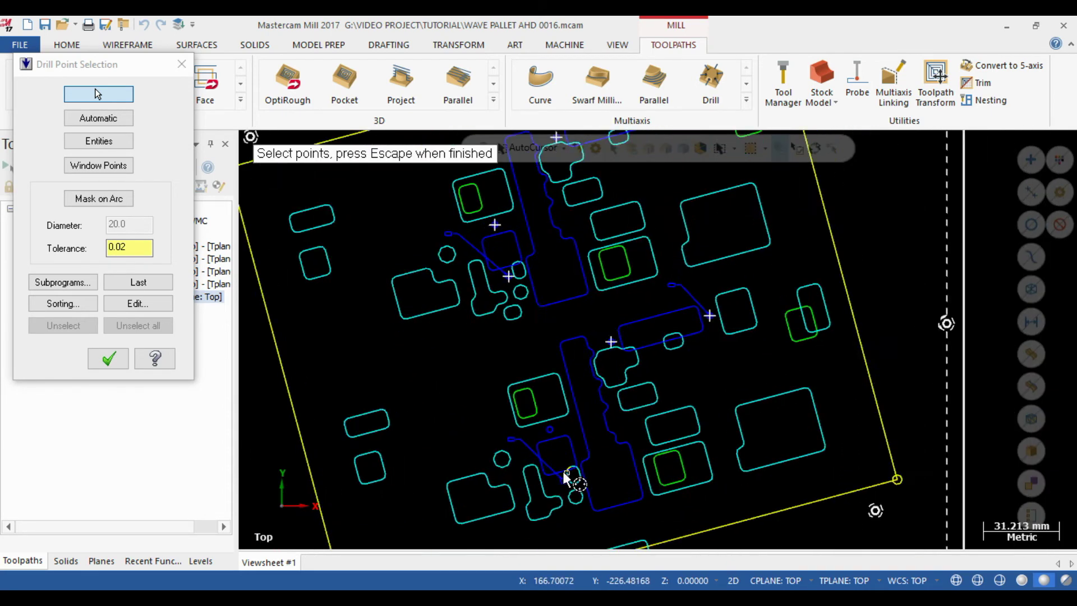
{"action": "scroll", "coordinate": [566, 477], "scroll_direction": "up", "scroll_amount": 2}
{"action": "key", "text": "c"}
{"action": "left_click", "coordinate": [561, 487]}
{"action": "key", "text": "c"}
{"action": "left_click", "coordinate": [540, 372]}
Step: Check the selected drill points against the small tap hole circles in both layouts
{"action": "scroll", "coordinate": [596, 372], "scroll_direction": "down", "scroll_amount": 5}
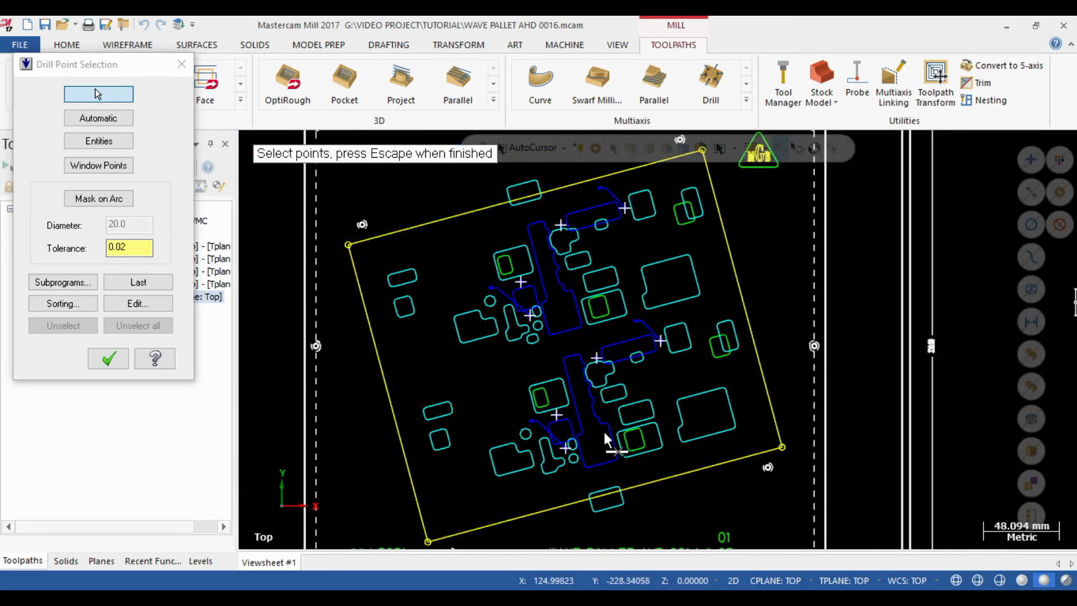
{"action": "scroll", "coordinate": [533, 283], "scroll_direction": "up", "scroll_amount": 6}
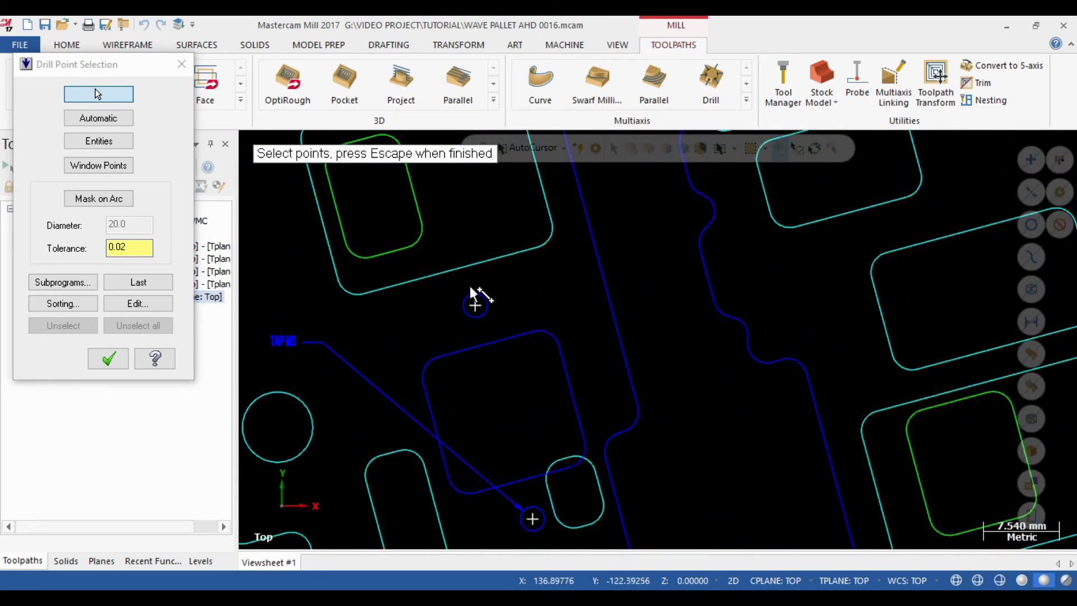
{"action": "scroll", "coordinate": [504, 292], "scroll_direction": "down", "scroll_amount": 5}
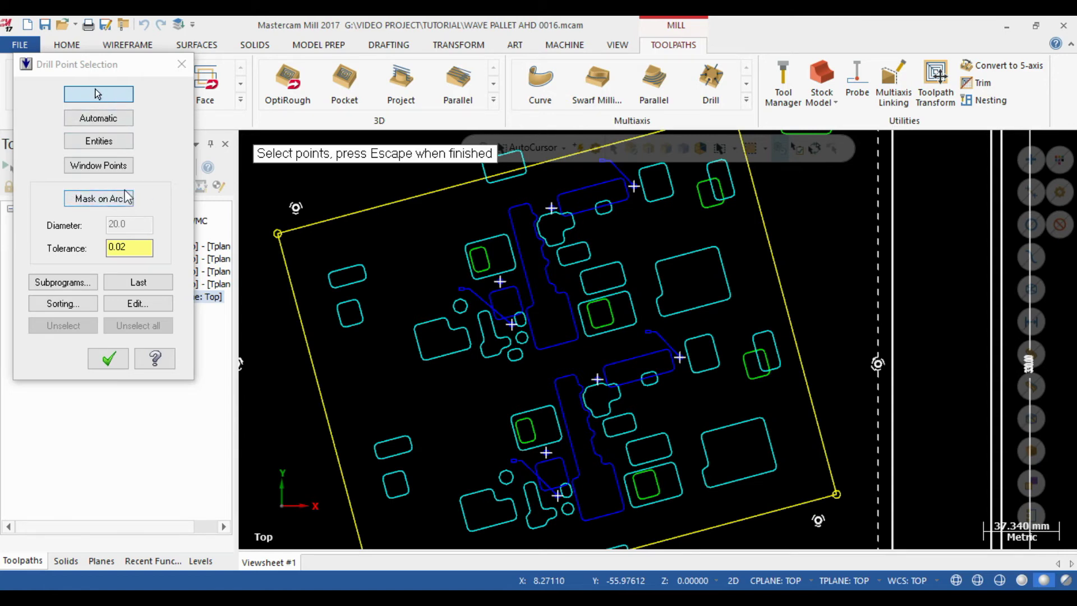
{"action": "scroll", "coordinate": [516, 244], "scroll_direction": "down", "scroll_amount": 2}
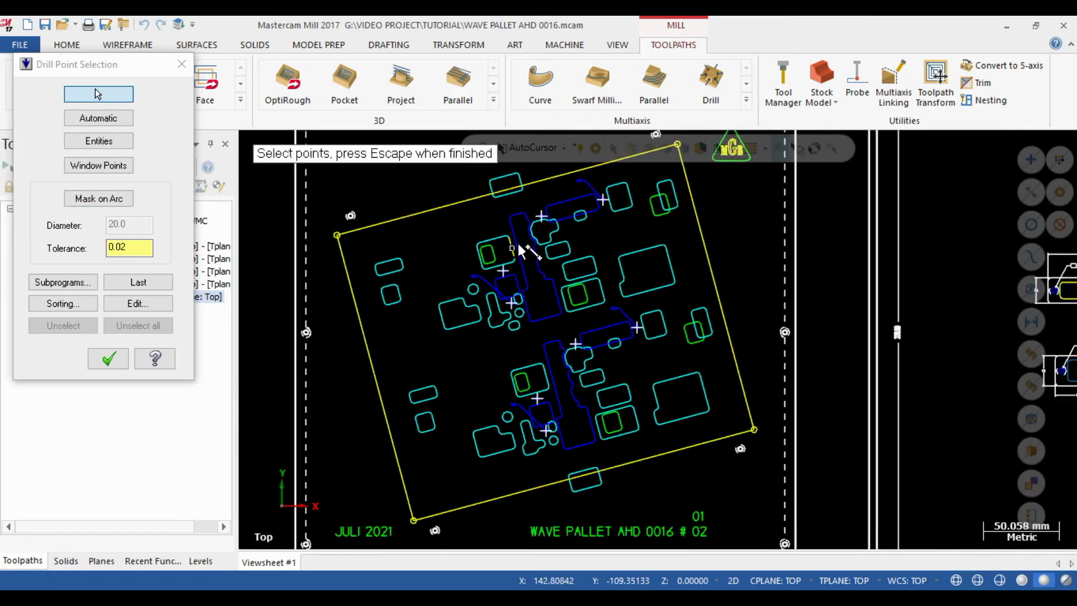
{"action": "scroll", "coordinate": [599, 286], "scroll_direction": "up", "scroll_amount": 1}
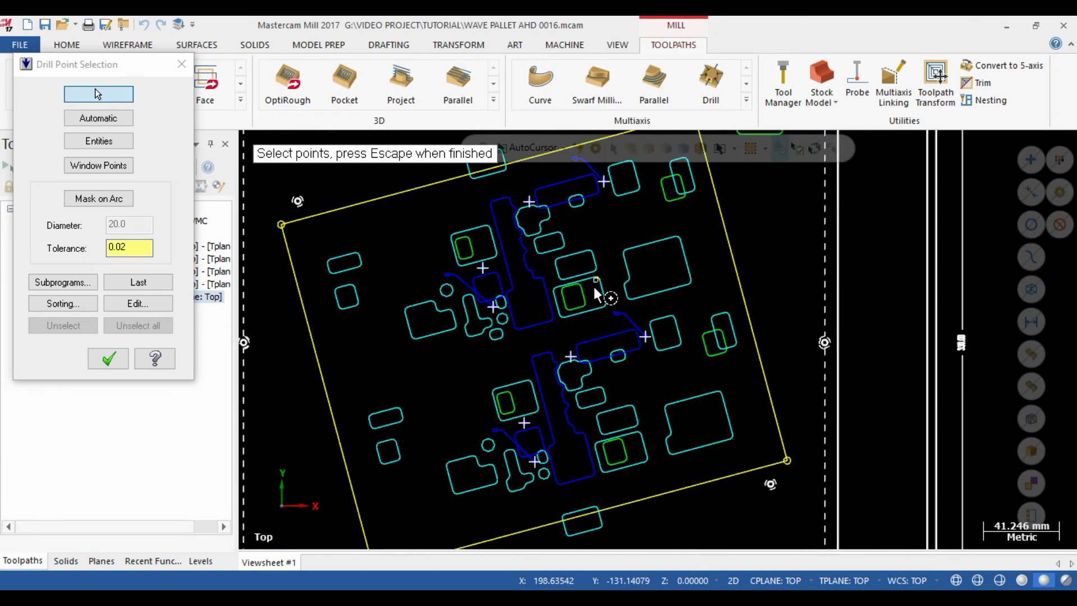
{"action": "scroll", "coordinate": [600, 288], "scroll_direction": "down", "scroll_amount": 1}
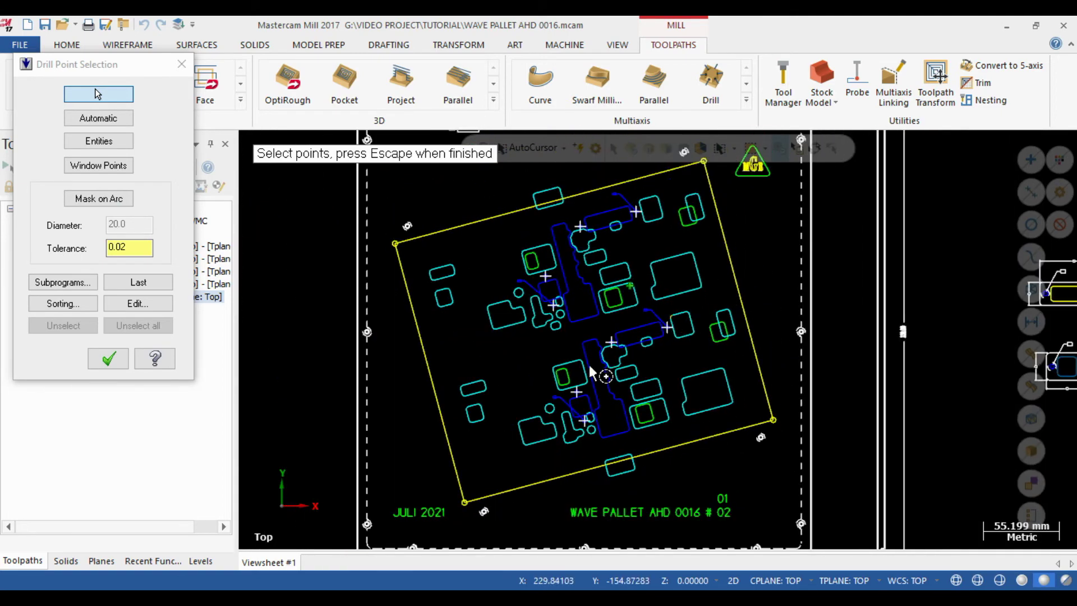
{"action": "scroll", "coordinate": [516, 386], "scroll_direction": "down", "scroll_amount": 1}
{"action": "scroll", "coordinate": [558, 301], "scroll_direction": "up", "scroll_amount": 2}
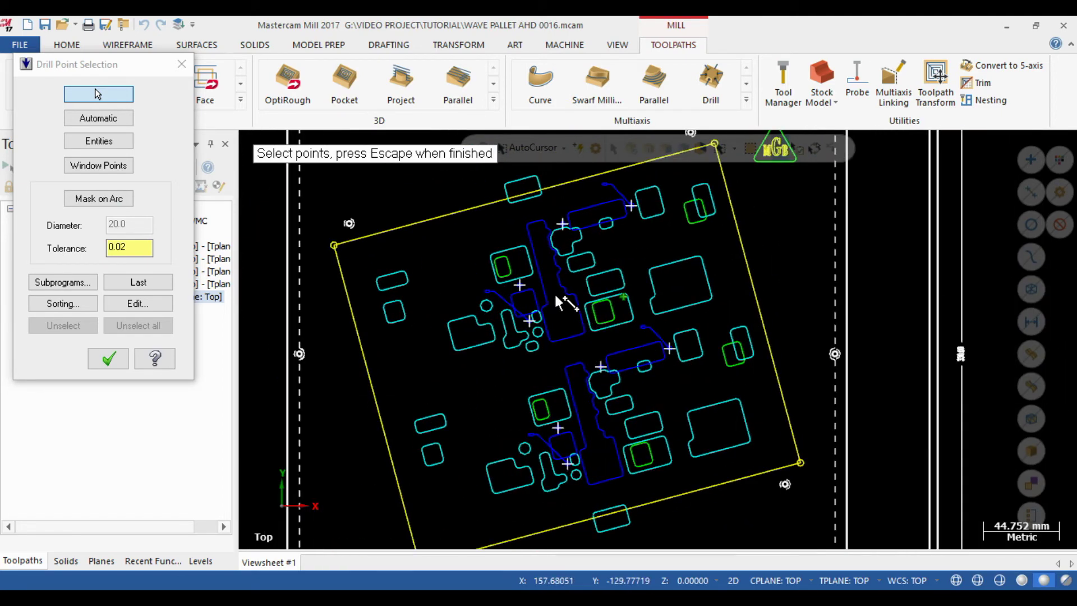
{"action": "scroll", "coordinate": [558, 302], "scroll_direction": "up", "scroll_amount": 1}
{"action": "scroll", "coordinate": [554, 292], "scroll_direction": "up", "scroll_amount": 1}
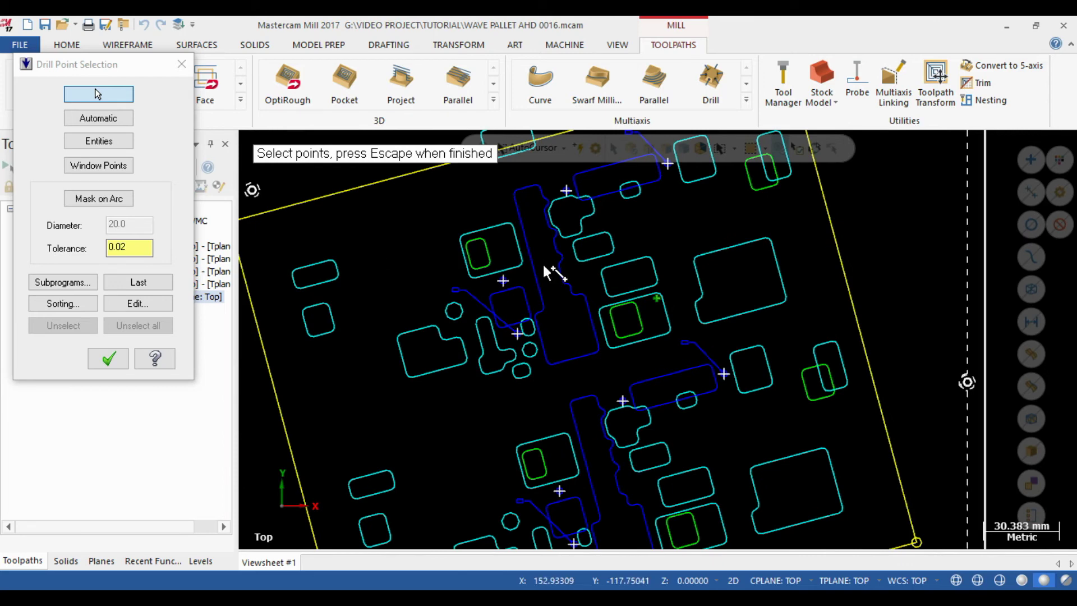
{"action": "scroll", "coordinate": [549, 272], "scroll_direction": "up", "scroll_amount": 2}
{"action": "scroll", "coordinate": [552, 273], "scroll_direction": "up", "scroll_amount": 1}
{"action": "scroll", "coordinate": [484, 305], "scroll_direction": "up", "scroll_amount": 1}
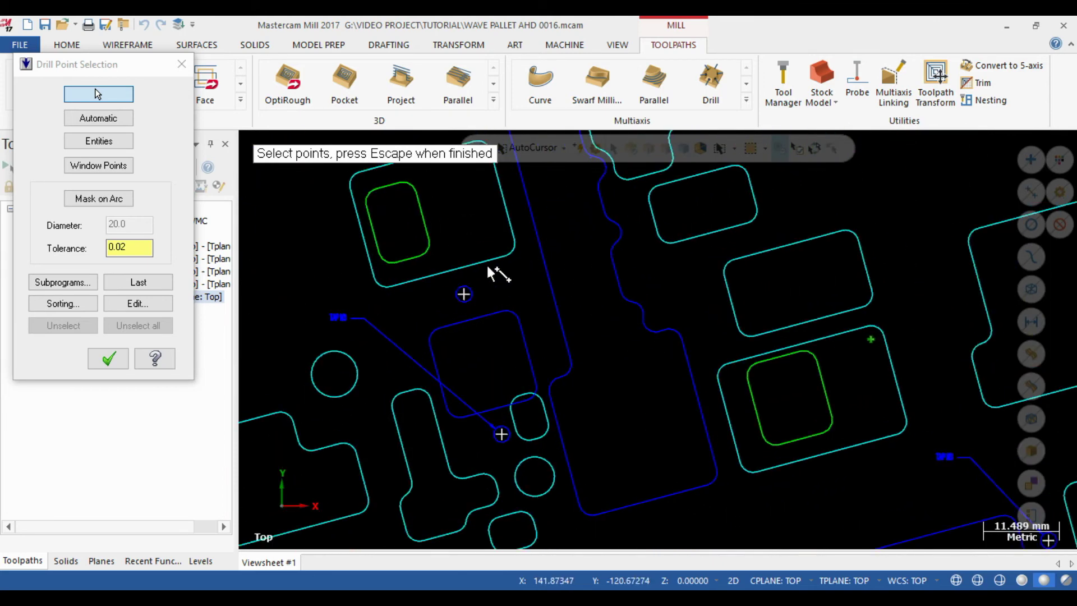
{"action": "scroll", "coordinate": [484, 286], "scroll_direction": "down", "scroll_amount": 2}
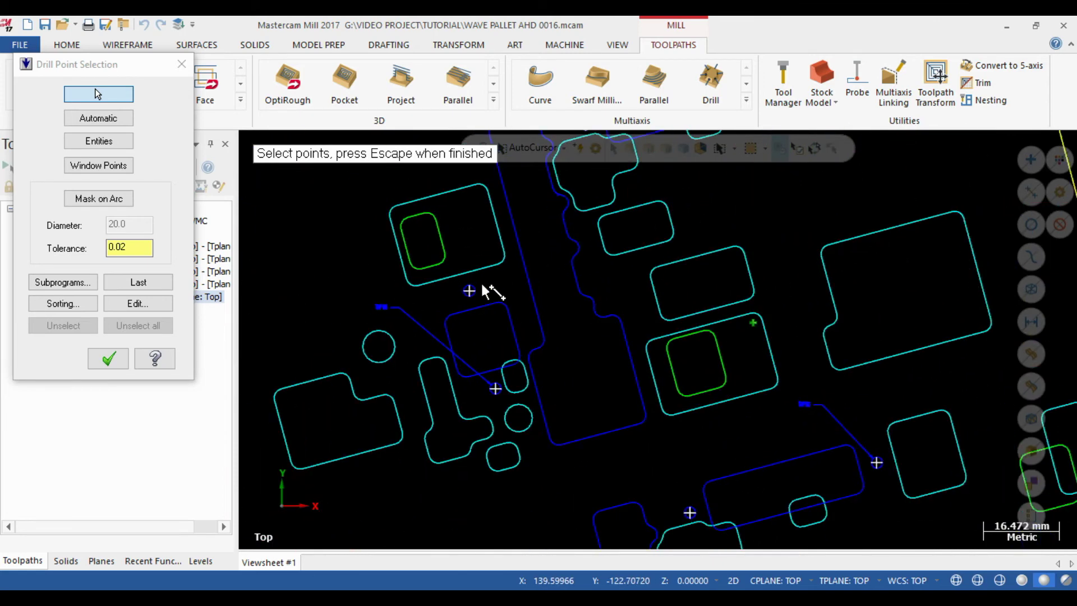
{"action": "scroll", "coordinate": [485, 274], "scroll_direction": "down", "scroll_amount": 1}
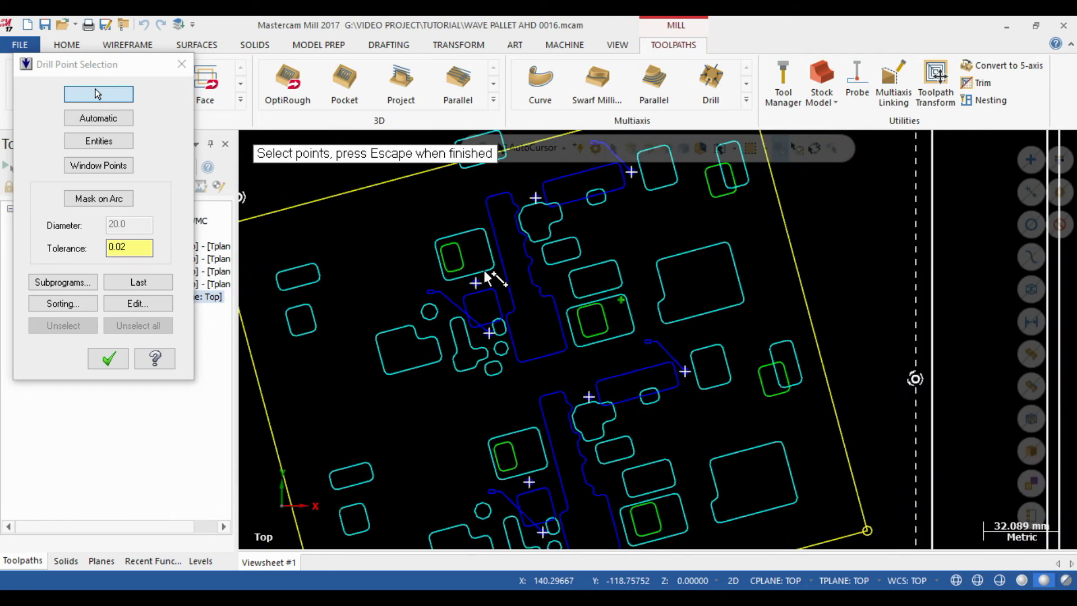
Step: Accept the drill points and create a new drill of 2.5 mm diameter with a feed rate of 300
{"action": "left_click", "coordinate": [108, 360]}
{"action": "left_click", "coordinate": [163, 108]}
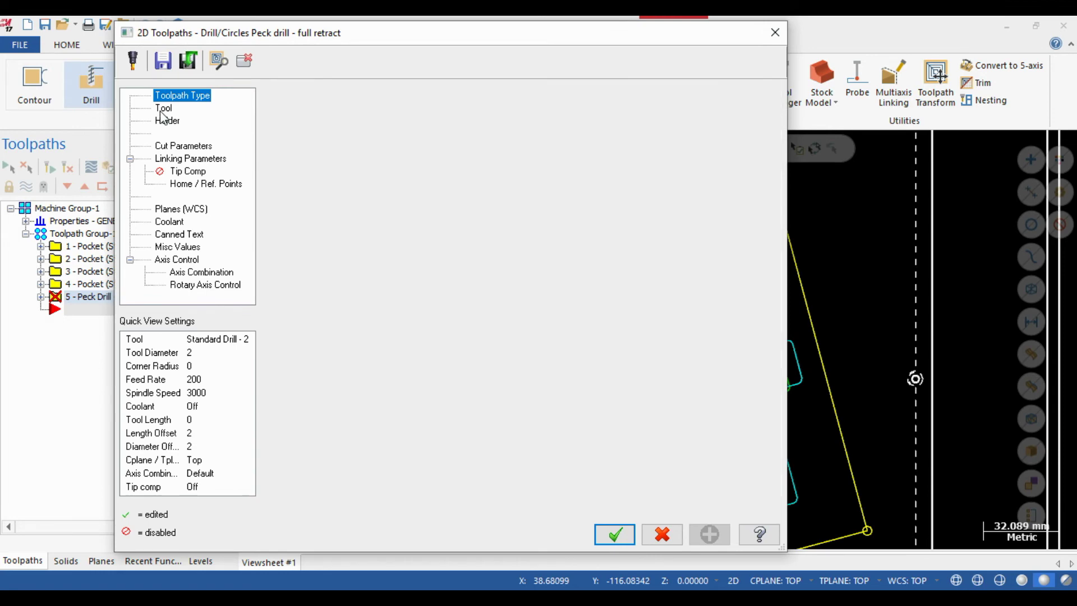
{"action": "right_click", "coordinate": [363, 208]}
{"action": "left_click", "coordinate": [408, 235]}
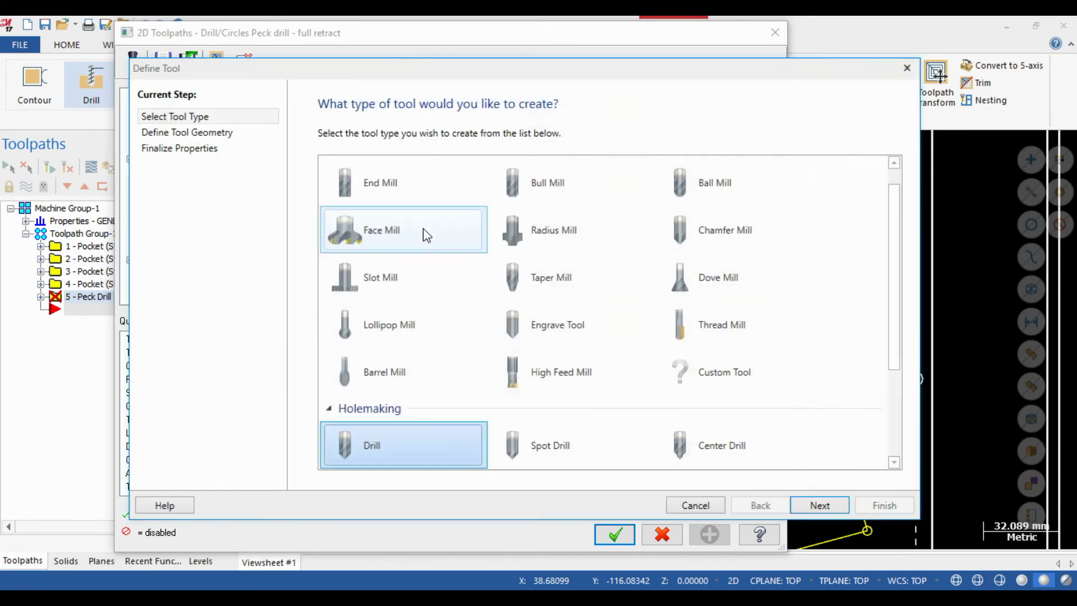
{"action": "double_click", "coordinate": [373, 447]}
{"action": "type", "text": "2.5"}
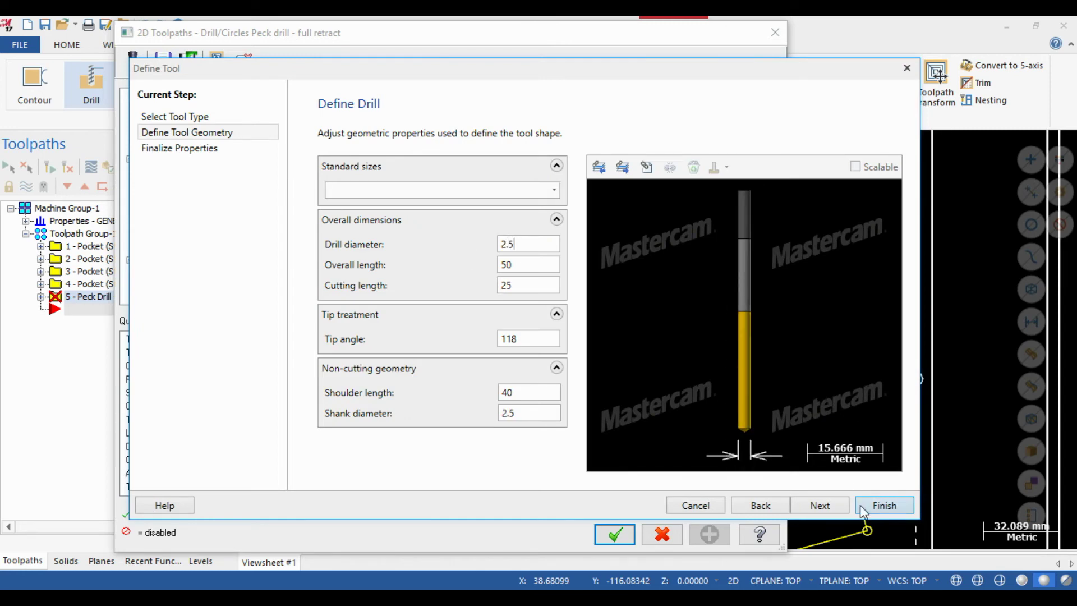
{"action": "left_click", "coordinate": [884, 505]}
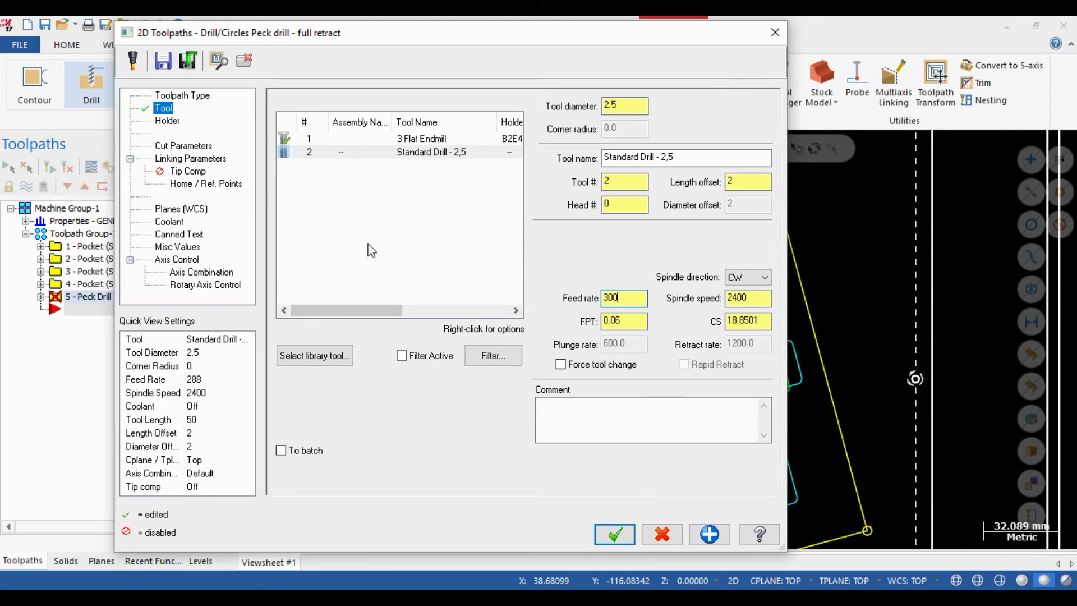
Step: Set the drilling cycle to Drill/Counterbore in the cut parameters
{"action": "left_click", "coordinate": [169, 145]}
{"action": "left_click", "coordinate": [393, 113]}
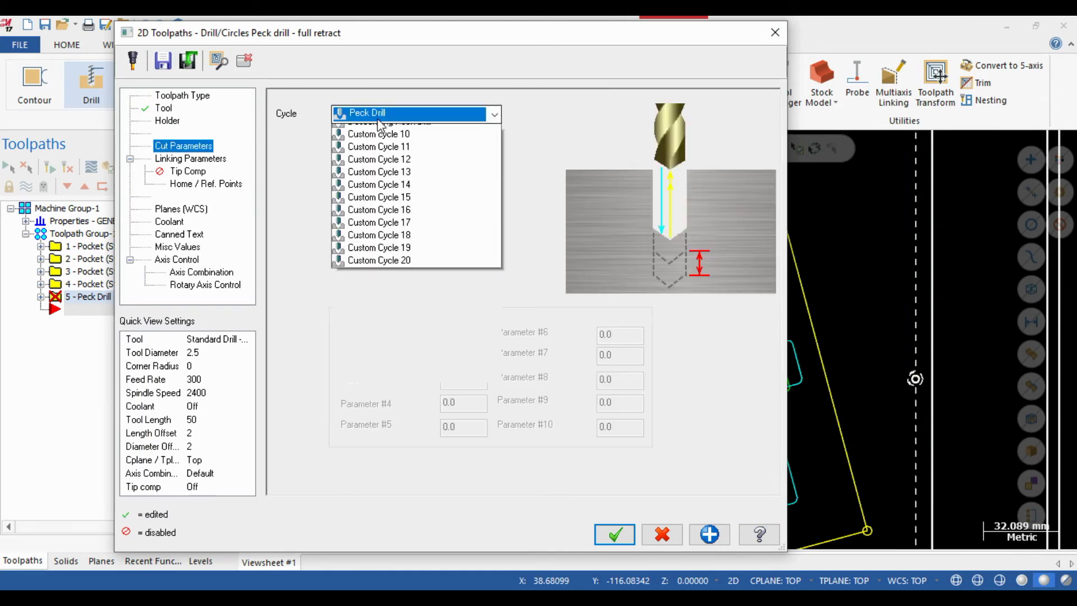
{"action": "left_click", "coordinate": [377, 130]}
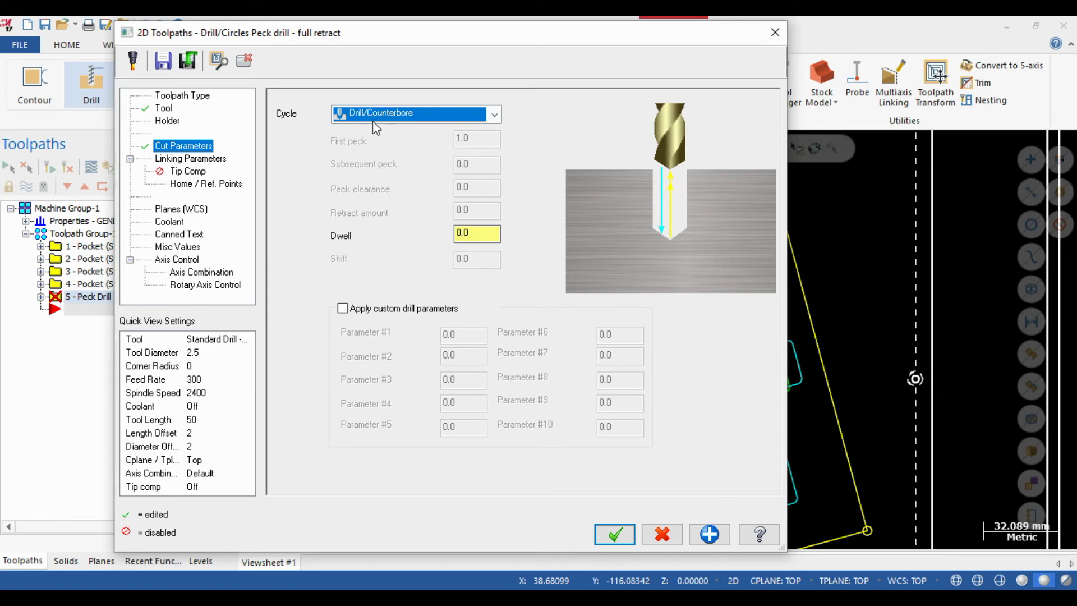
Step: Set the absolute drilling depth to -5.2, generate the operation and hide its toolpath display
{"action": "left_click", "coordinate": [190, 158]}
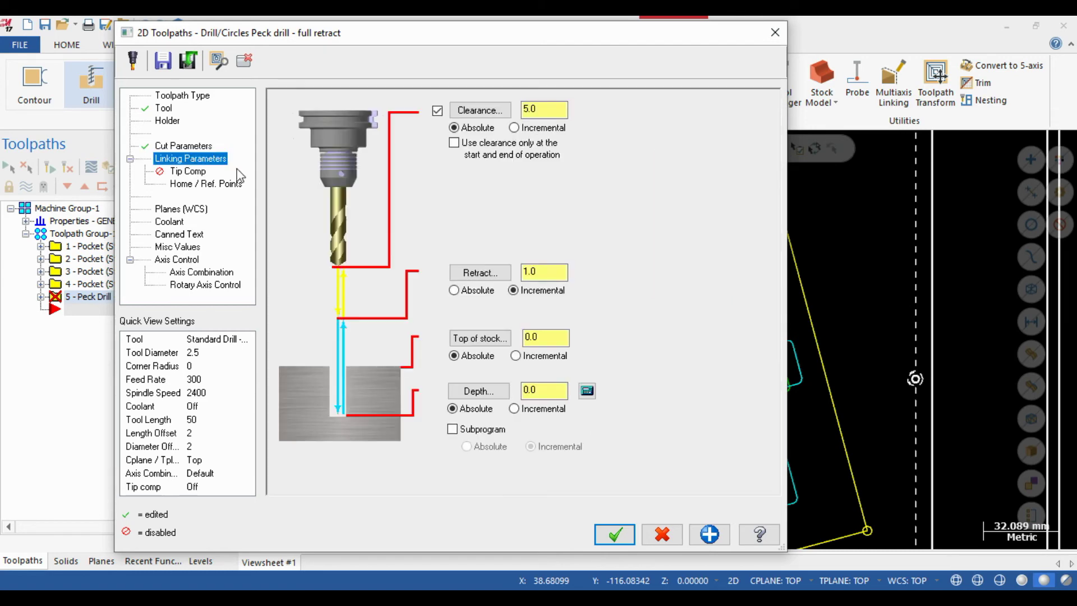
{"action": "left_click", "coordinate": [543, 390]}
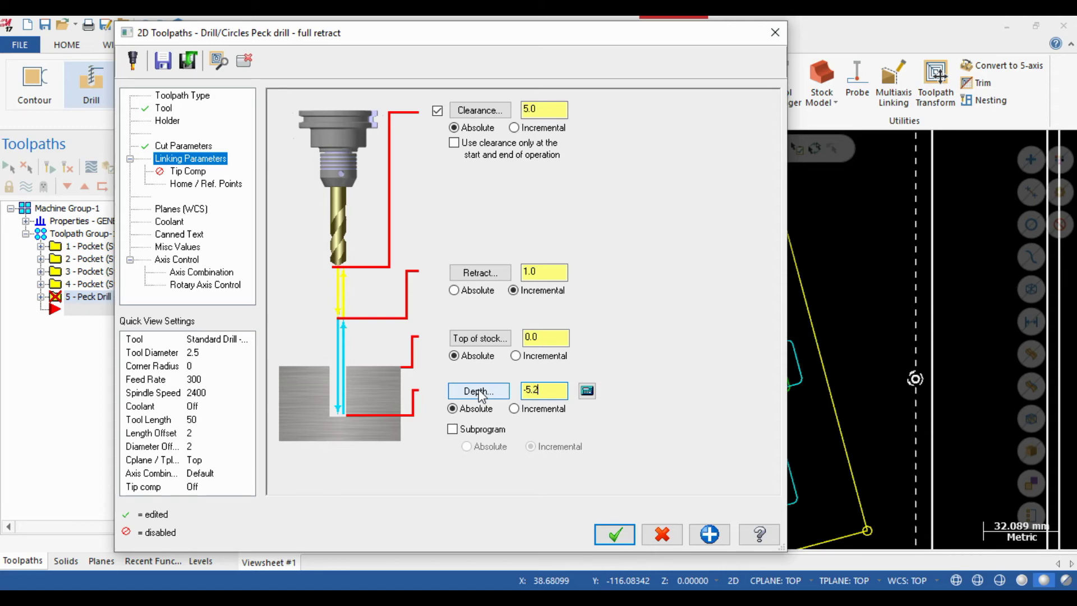
{"action": "left_click", "coordinate": [614, 535]}
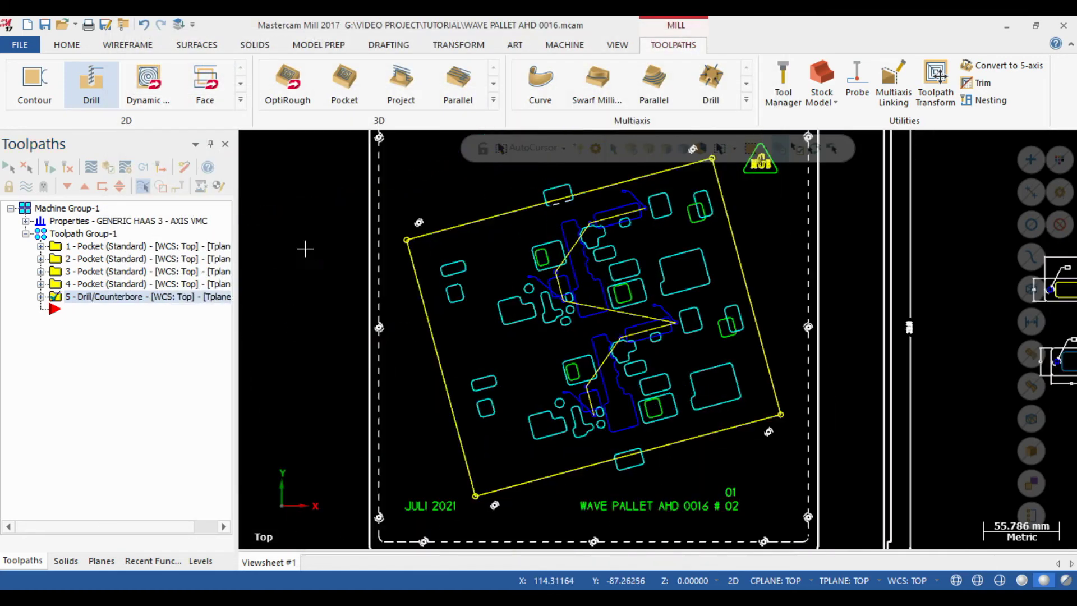
{"action": "left_click", "coordinate": [25, 186]}
Step: Start a contour toolpath and chain the small blue rounded square in the upper layout
{"action": "scroll", "coordinate": [522, 262], "scroll_direction": "up", "scroll_amount": 2}
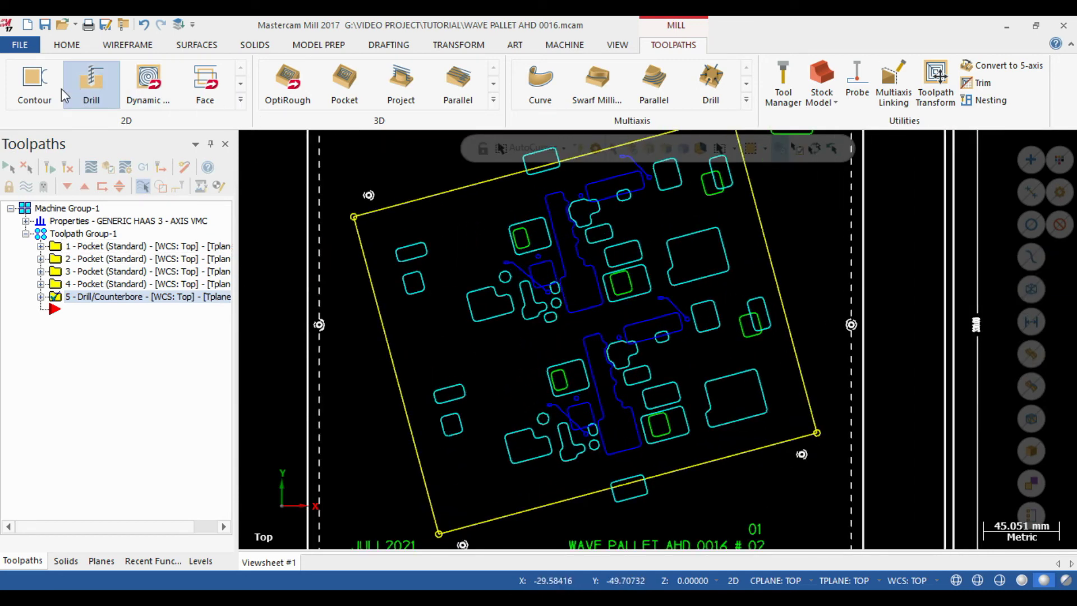
{"action": "left_click", "coordinate": [34, 83]}
{"action": "scroll", "coordinate": [560, 292], "scroll_direction": "up", "scroll_amount": 3}
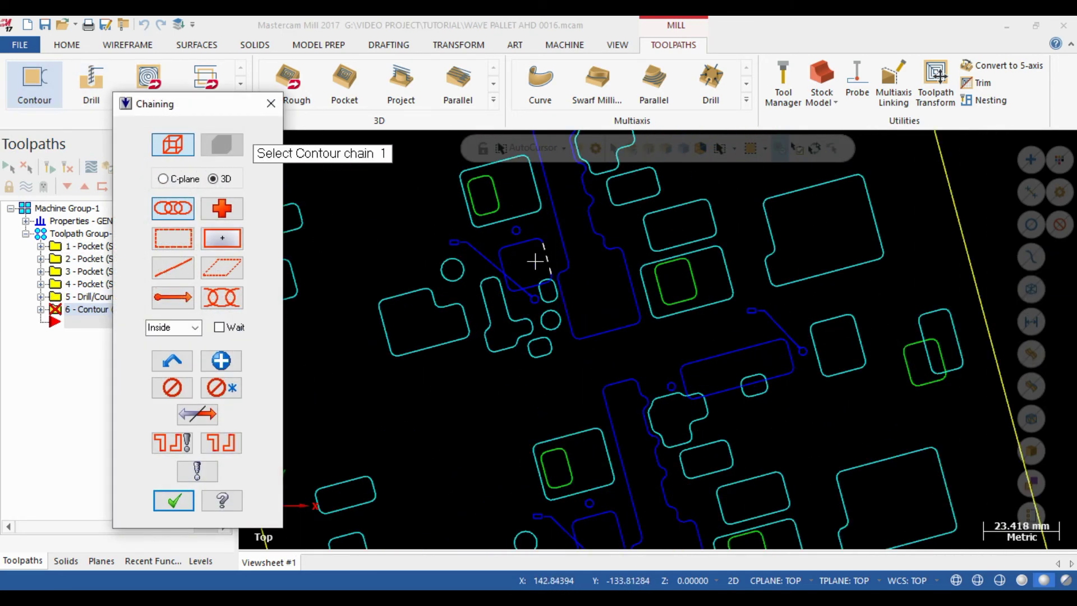
{"action": "scroll", "coordinate": [530, 253], "scroll_direction": "down", "scroll_amount": 2}
{"action": "scroll", "coordinate": [587, 261], "scroll_direction": "up", "scroll_amount": 2}
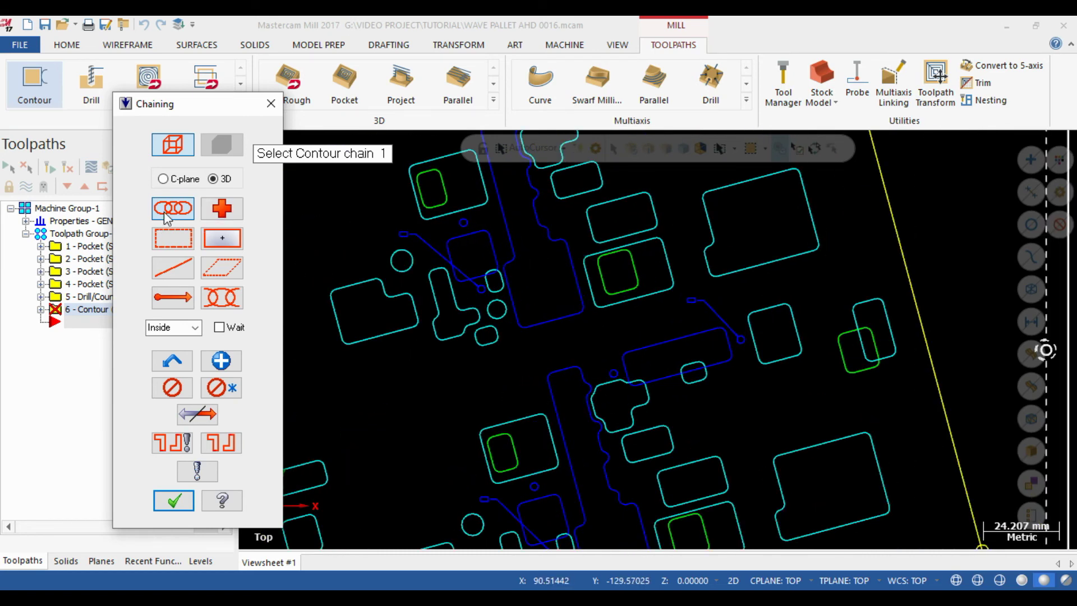
{"action": "scroll", "coordinate": [493, 228], "scroll_direction": "up", "scroll_amount": 3}
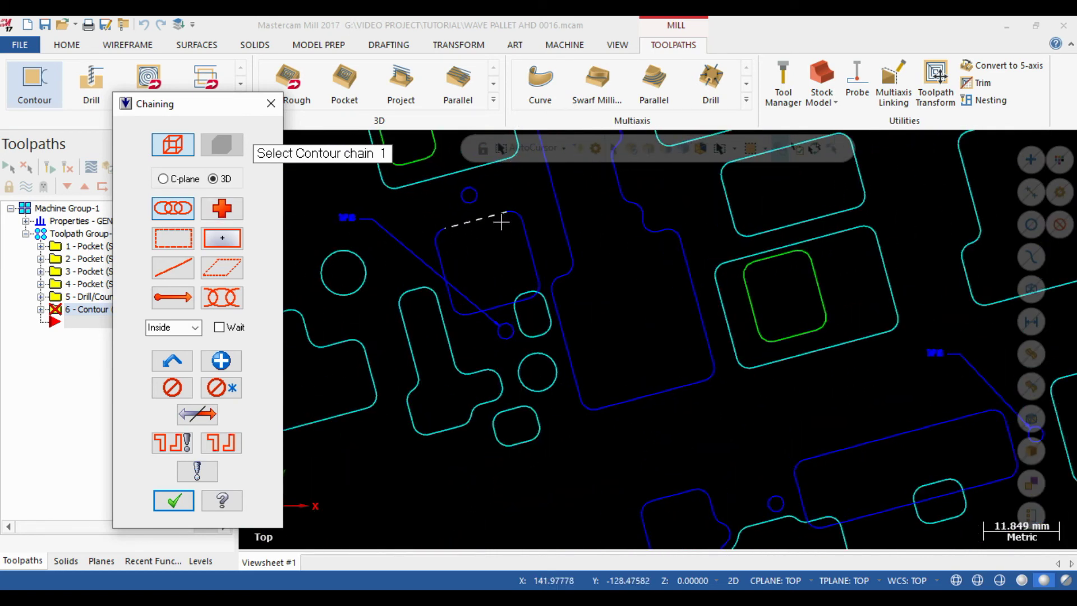
{"action": "scroll", "coordinate": [501, 222], "scroll_direction": "up", "scroll_amount": 1}
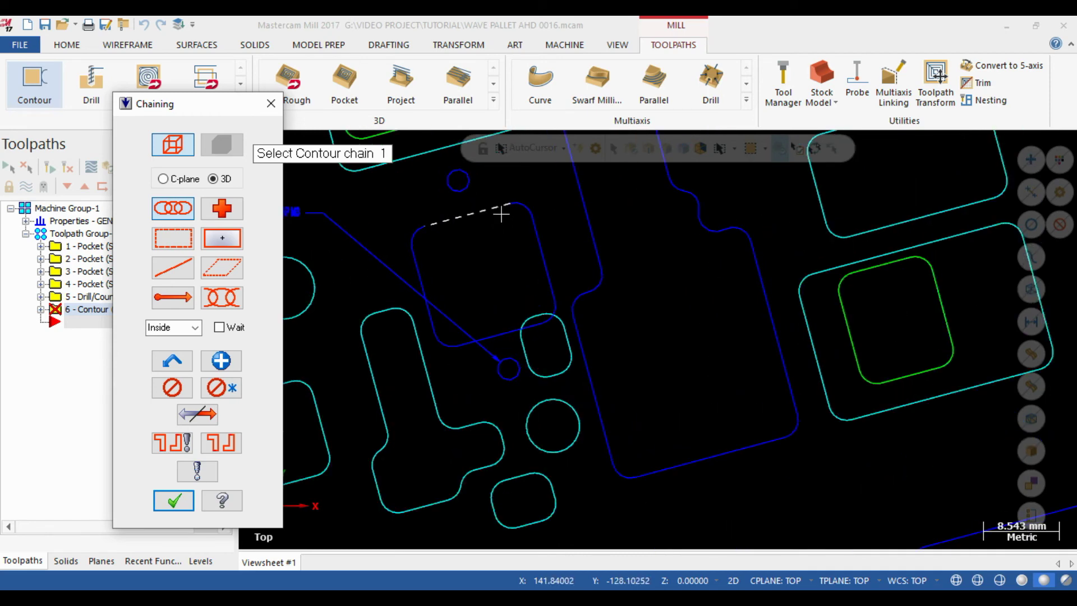
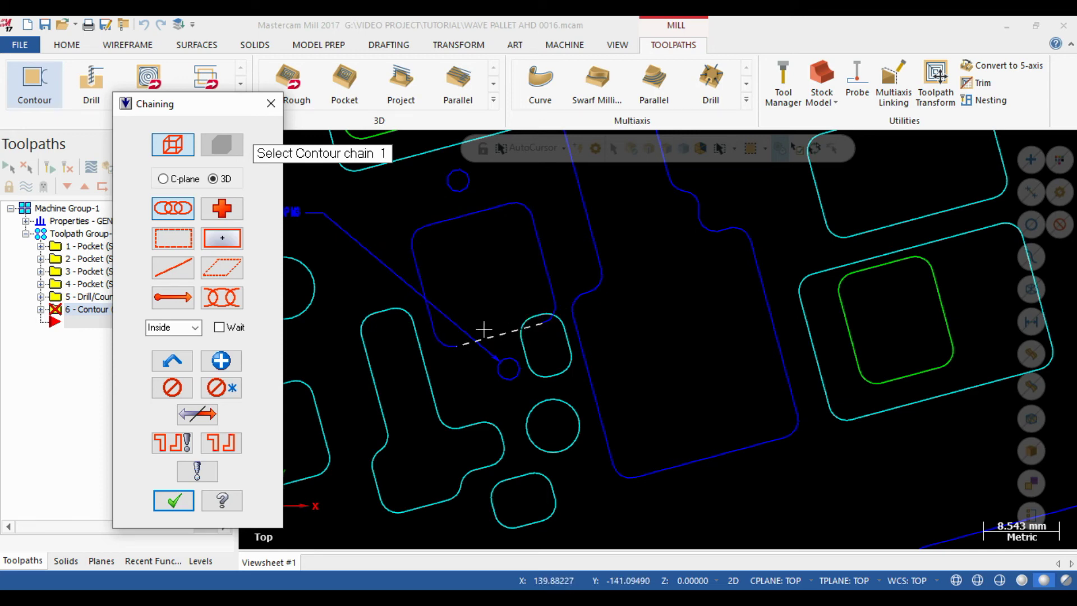
{"action": "scroll", "coordinate": [392, 249], "scroll_direction": "down", "scroll_amount": 2}
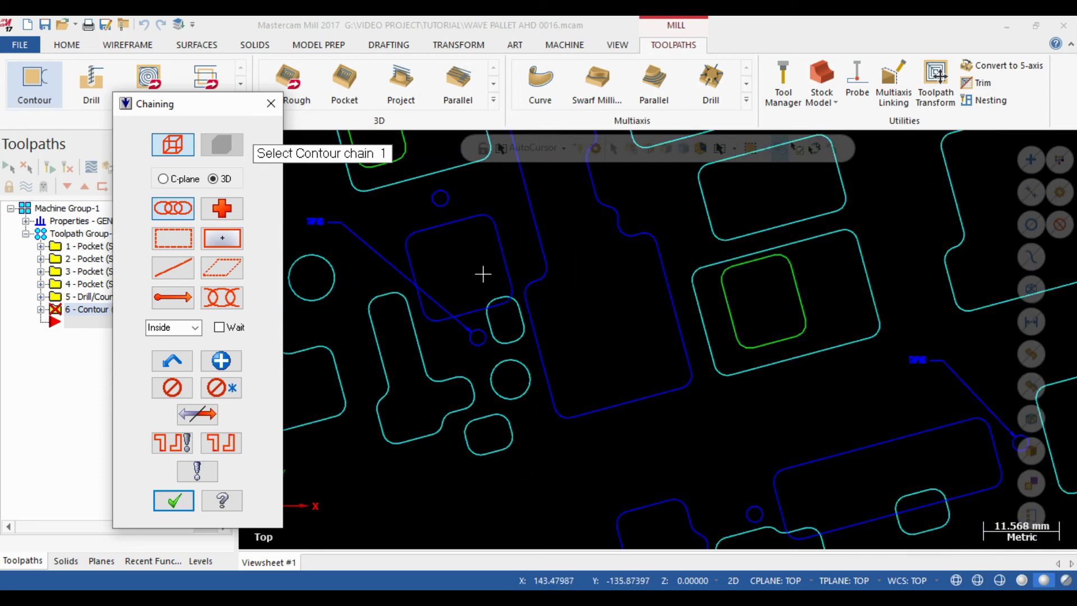
{"action": "left_click", "coordinate": [471, 225]}
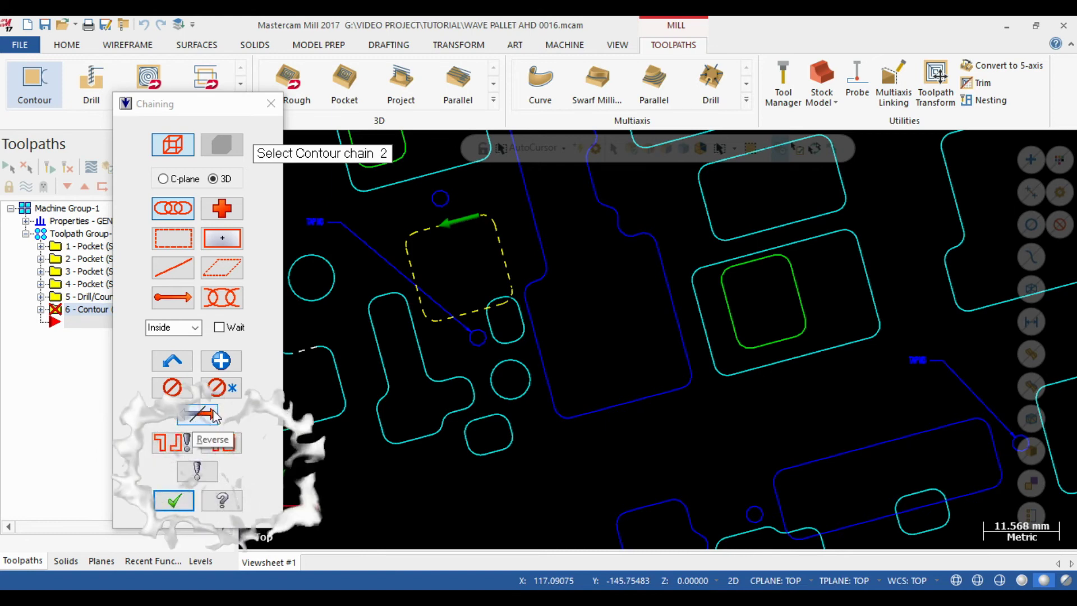
Step: Try reversing the direction of the selected chain
{"action": "left_click", "coordinate": [199, 416]}
{"action": "left_click", "coordinate": [199, 416]}
{"action": "left_click", "coordinate": [199, 416]}
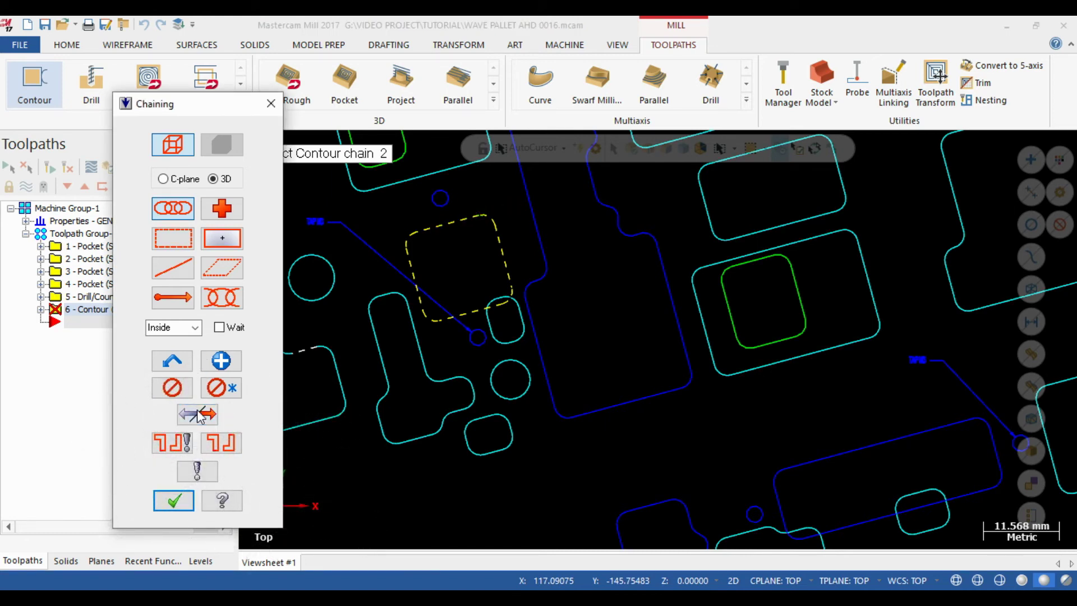
Step: Chain the remaining blue pocket profiles in both layouts and accept the chain selection
{"action": "scroll", "coordinate": [411, 391], "scroll_direction": "down", "scroll_amount": 3}
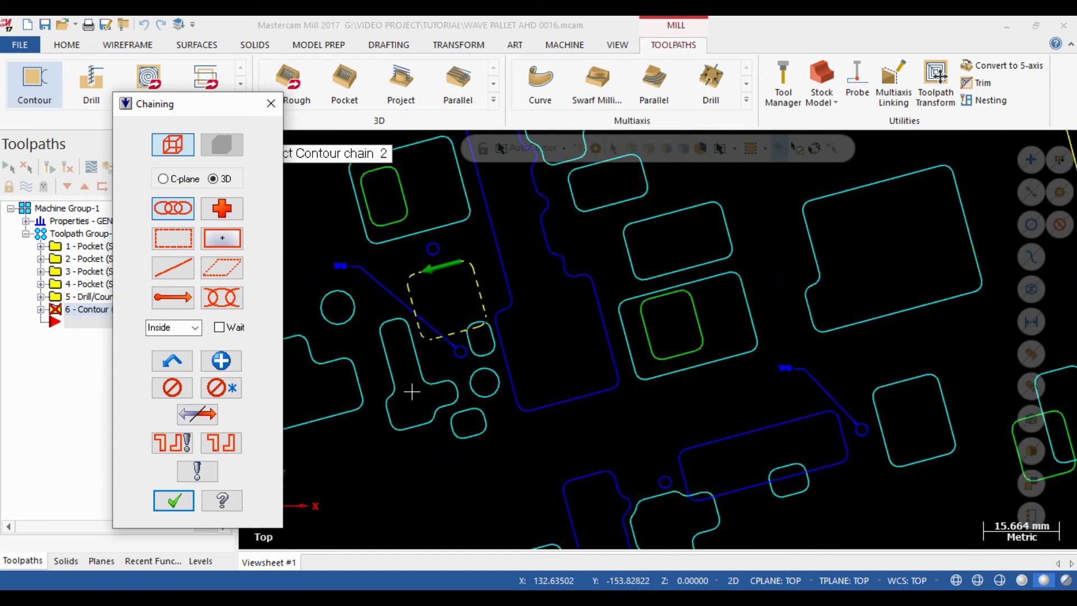
{"action": "left_click", "coordinate": [608, 372]}
{"action": "scroll", "coordinate": [607, 374], "scroll_direction": "down", "scroll_amount": 8}
{"action": "scroll", "coordinate": [586, 482], "scroll_direction": "up", "scroll_amount": 4}
{"action": "left_click", "coordinate": [537, 407]}
{"action": "left_click", "coordinate": [639, 480]}
{"action": "scroll", "coordinate": [640, 480], "scroll_direction": "down", "scroll_amount": 6}
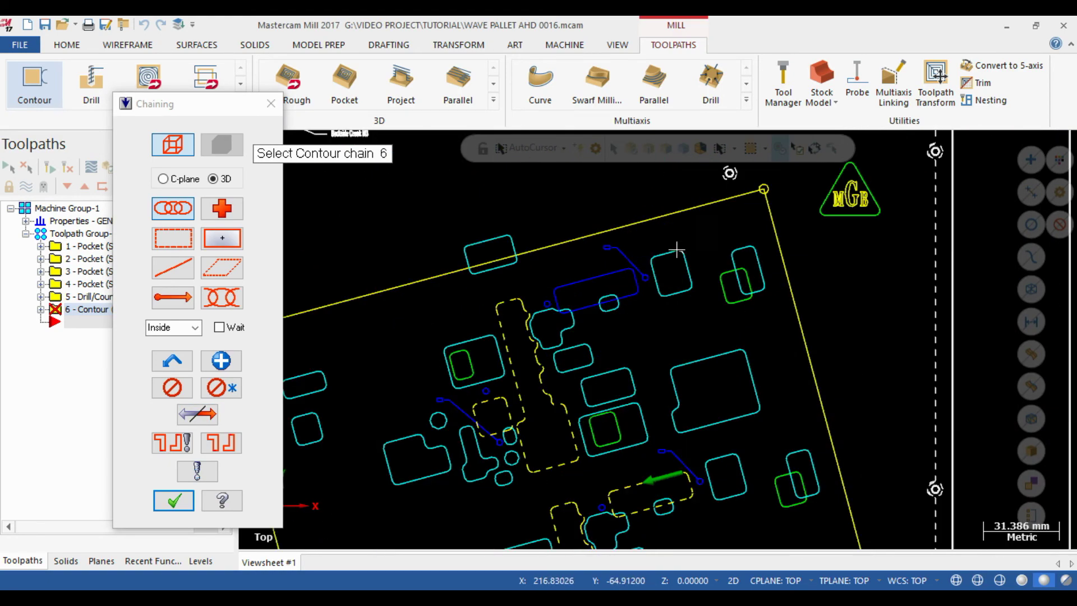
{"action": "left_click", "coordinate": [174, 500]}
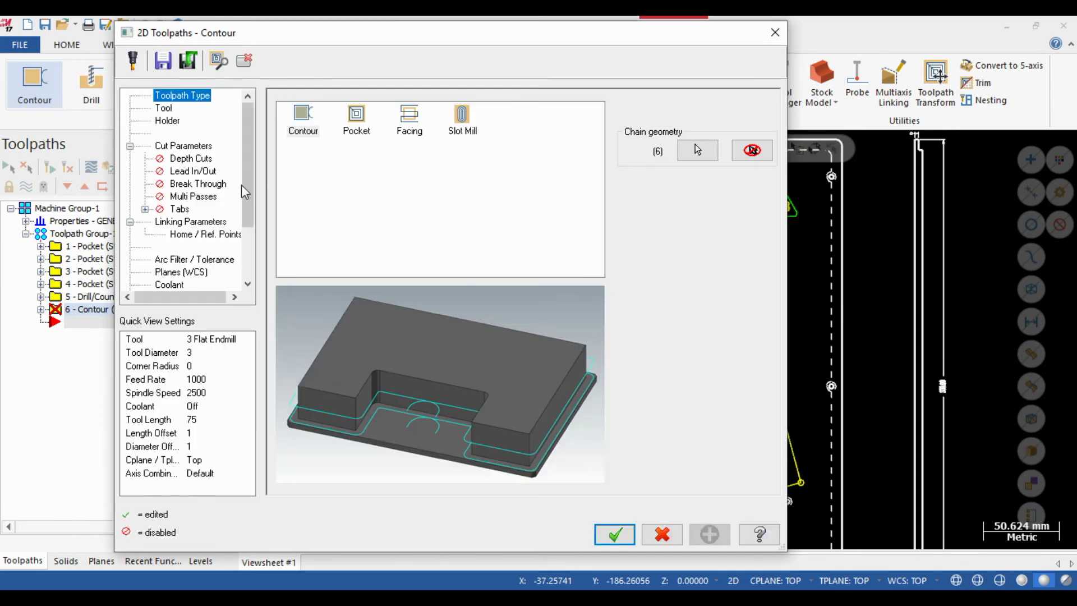
Step: Choose the 3 Flat Endmill for the contour and set its feed rate to 1000
{"action": "left_click", "coordinate": [165, 109]}
{"action": "right_click", "coordinate": [366, 182]}
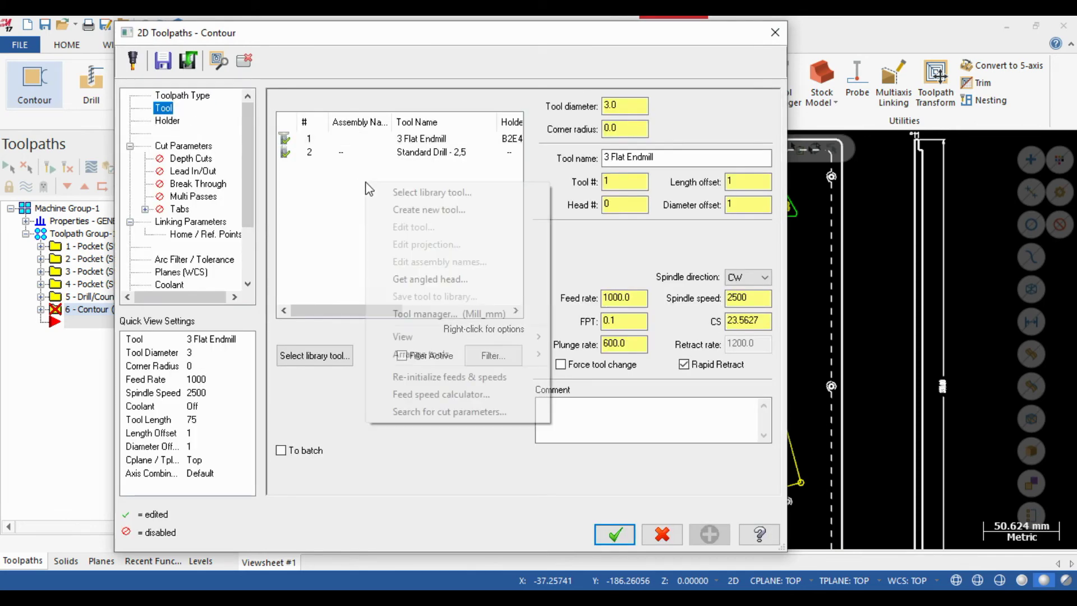
{"action": "left_click", "coordinate": [335, 205]}
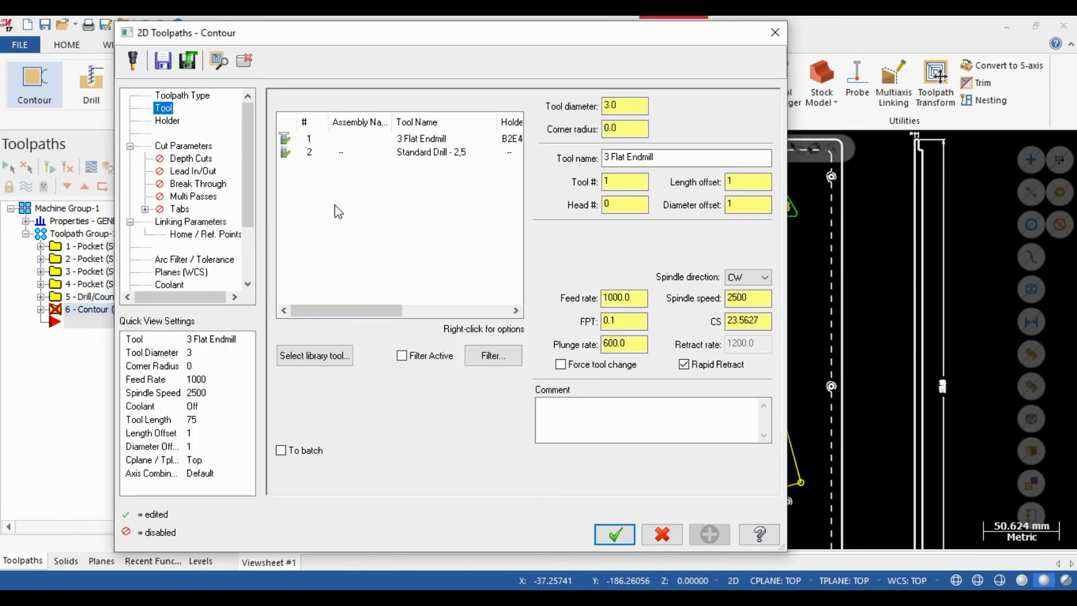
{"action": "left_click", "coordinate": [402, 139]}
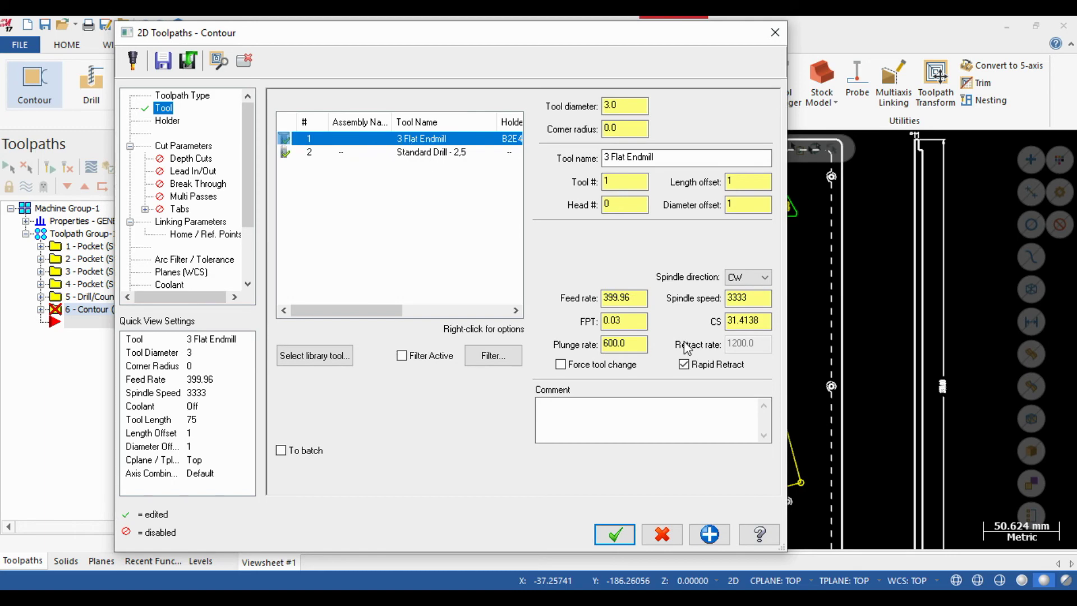
{"action": "left_click", "coordinate": [623, 298]}
{"action": "type", "text": "10"}
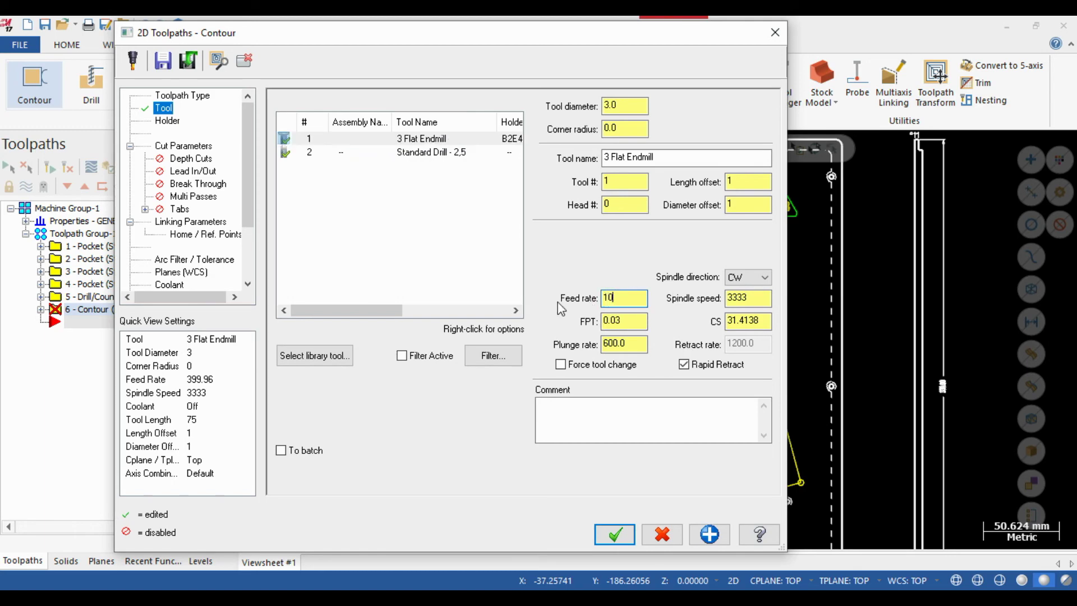
{"action": "type", "text": "00"}
Step: Set the contour's ramp depth to 0.5 in the cut parameters
{"action": "left_click", "coordinate": [180, 147]}
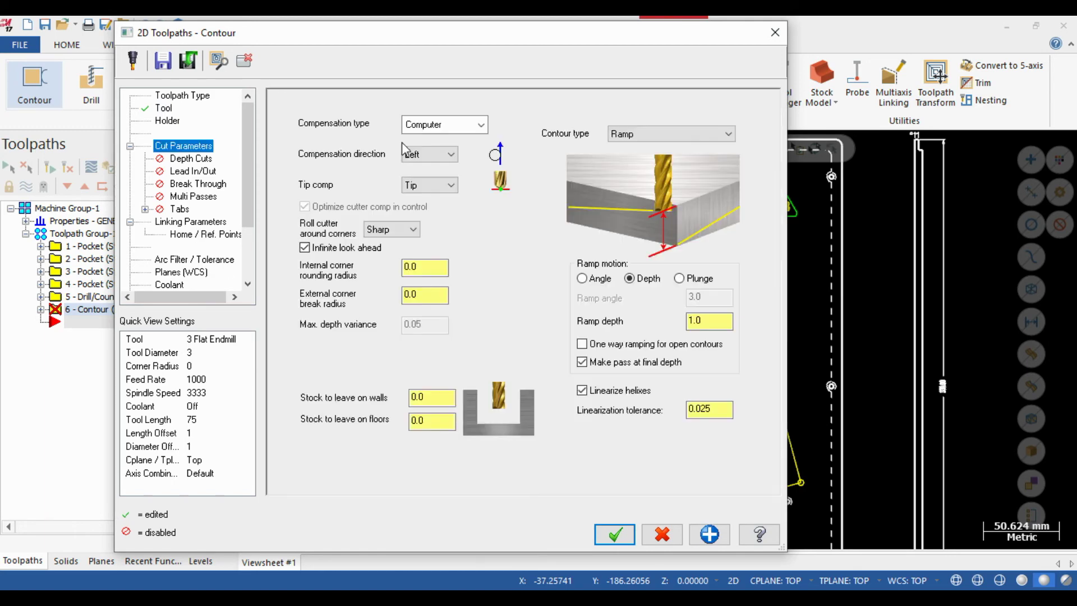
{"action": "left_click_drag", "start_coordinate": [708, 322], "coordinate": [662, 319]}
{"action": "type", "text": "0.5"}
{"action": "double_click", "coordinate": [700, 325]}
Step: Try the Angle and Plunge ramp motions and return to the Depth option
{"action": "left_click", "coordinate": [583, 278]}
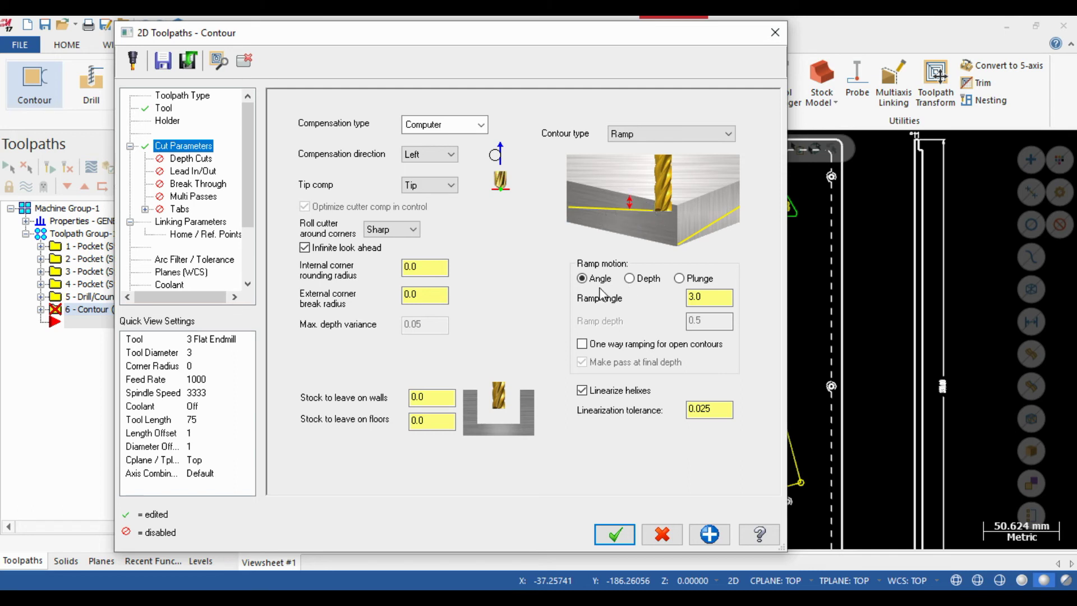
{"action": "double_click", "coordinate": [713, 297]}
{"action": "left_click", "coordinate": [679, 278]}
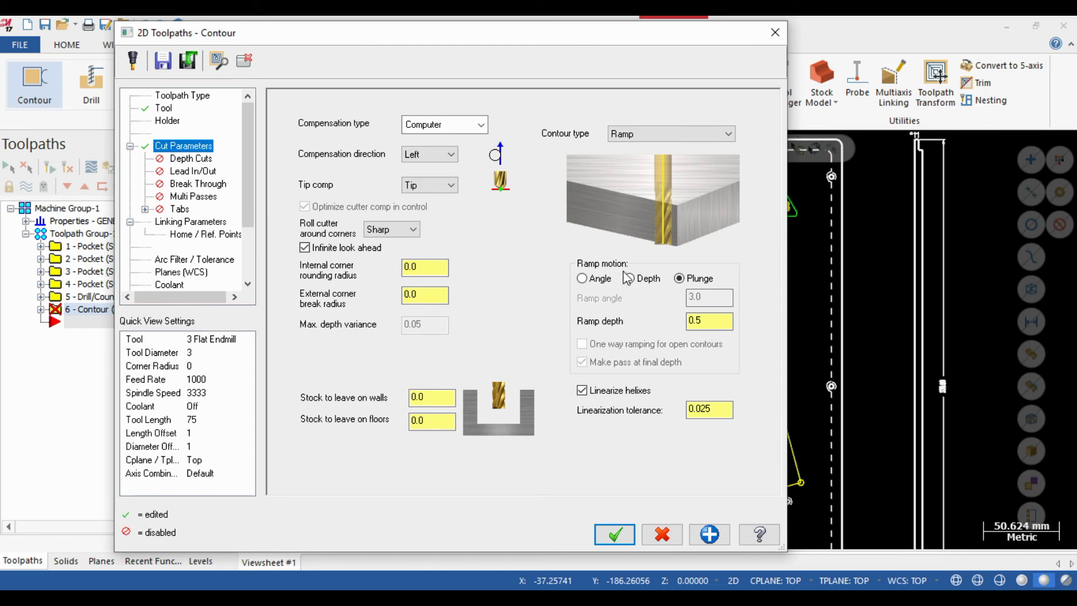
{"action": "left_click", "coordinate": [633, 279]}
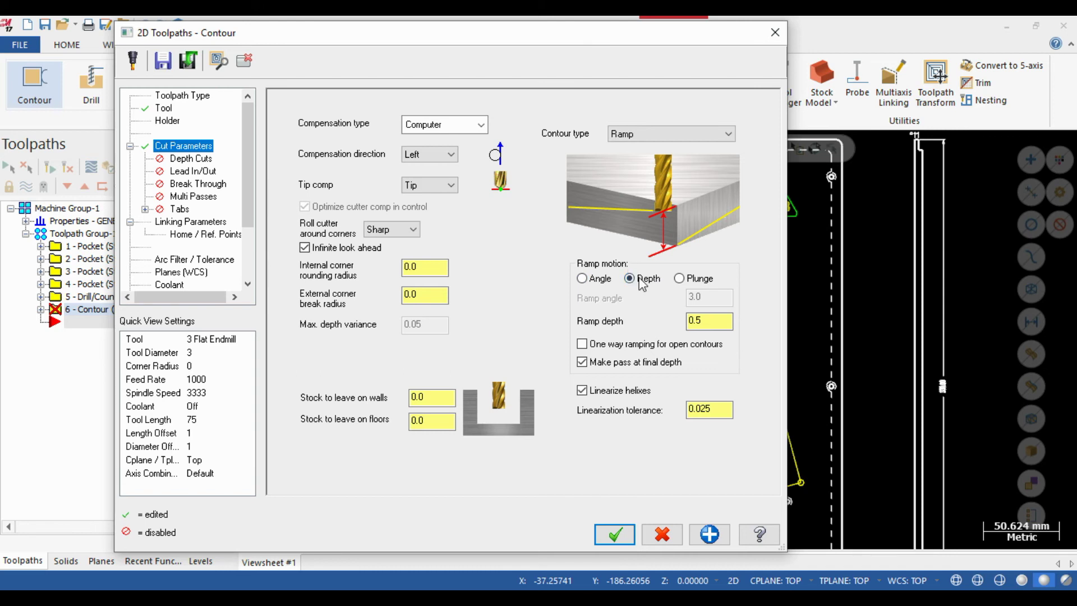
Step: Check the ramp and lead in/out settings, set the absolute contour depth to -5 and generate the operation
{"action": "left_click", "coordinate": [712, 322]}
{"action": "left_click", "coordinate": [581, 363]}
{"action": "left_click", "coordinate": [184, 171]}
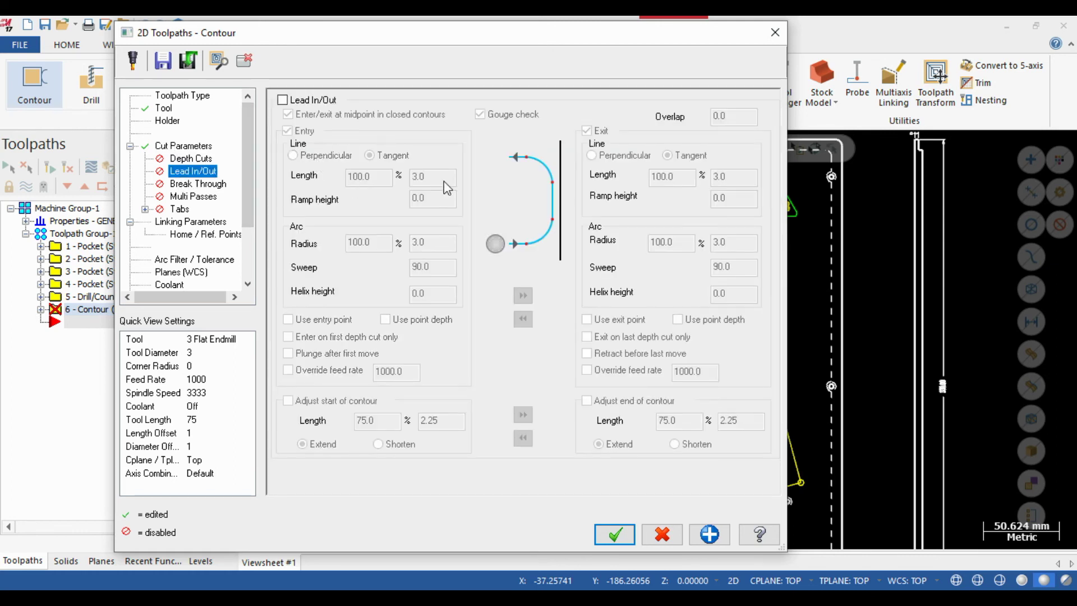
{"action": "left_click", "coordinate": [178, 226]}
{"action": "left_click", "coordinate": [559, 413]}
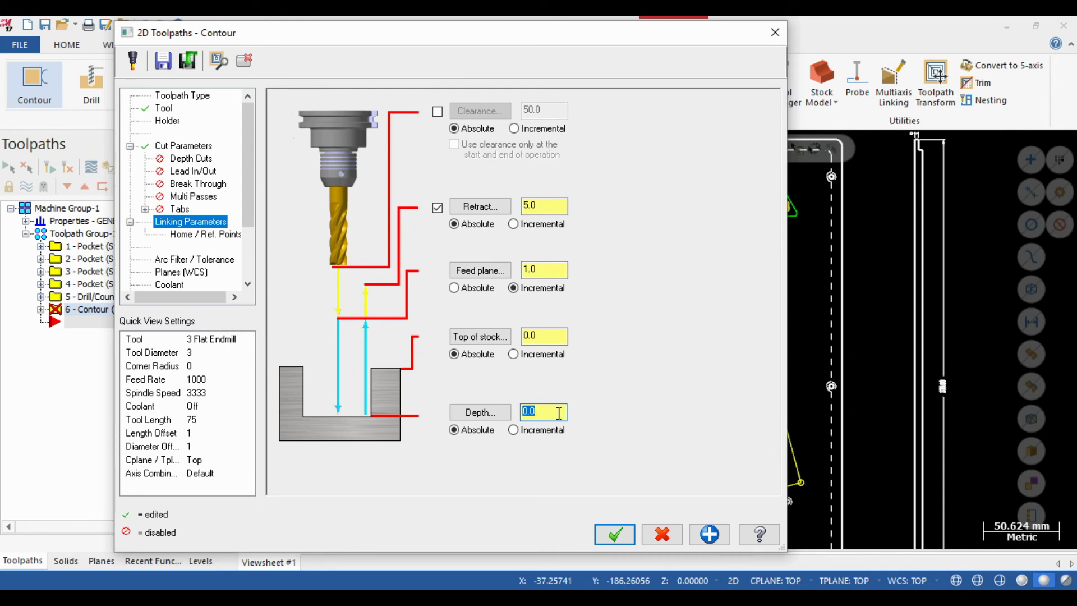
{"action": "type", "text": "-5"}
{"action": "key", "text": "Return"}
{"action": "left_click", "coordinate": [614, 534]}
Step: Start another contour toolpath and chain the green triangular outline of the MGB logo
{"action": "scroll", "coordinate": [487, 245], "scroll_direction": "down", "scroll_amount": 2}
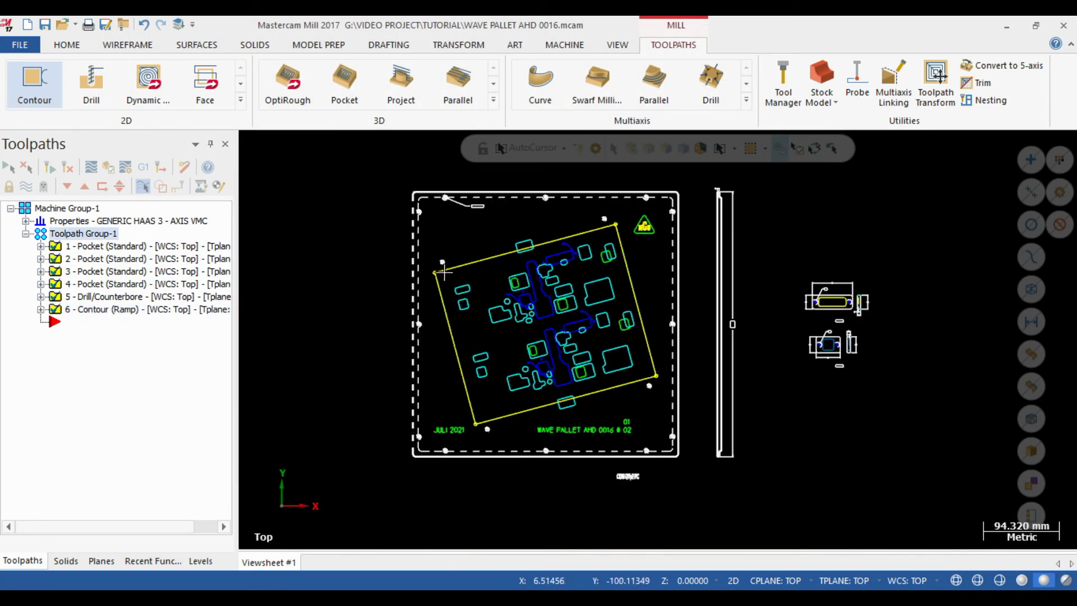
{"action": "scroll", "coordinate": [616, 307], "scroll_direction": "up", "scroll_amount": 2}
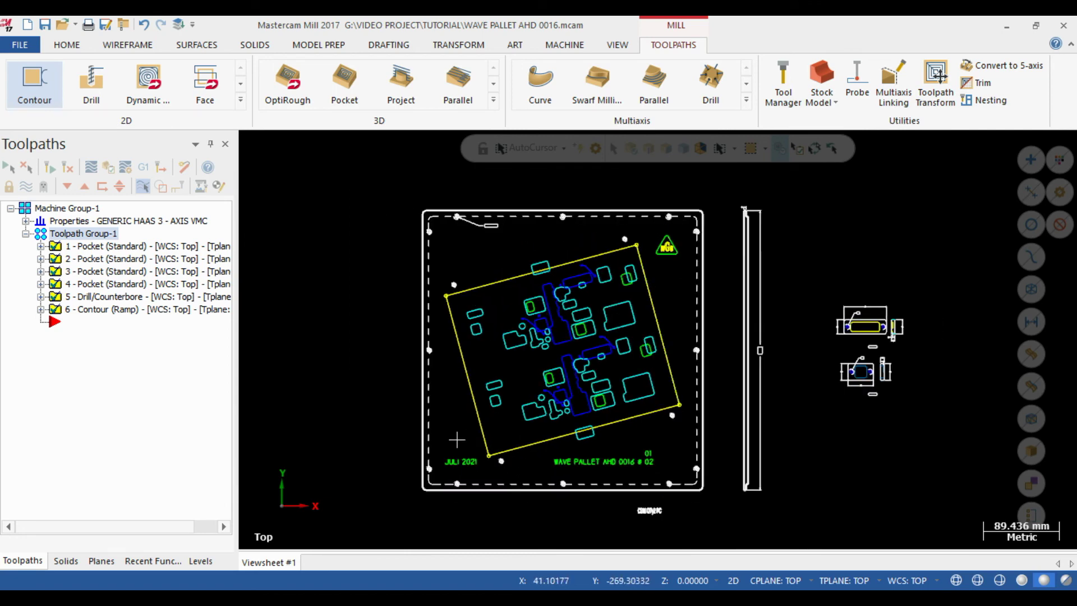
{"action": "scroll", "coordinate": [628, 319], "scroll_direction": "down", "scroll_amount": 1}
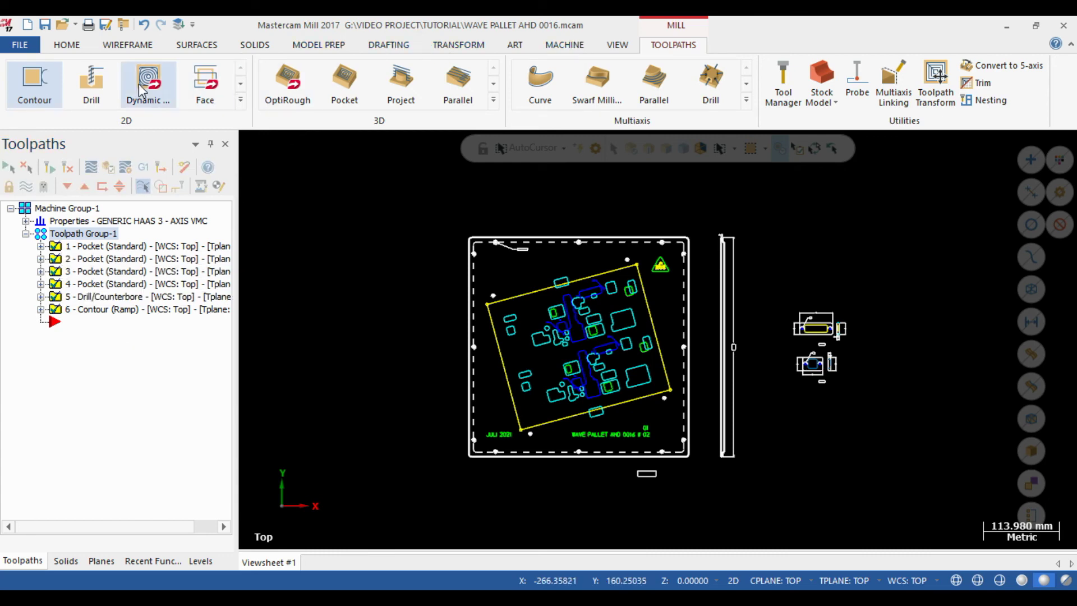
{"action": "left_click", "coordinate": [34, 84]}
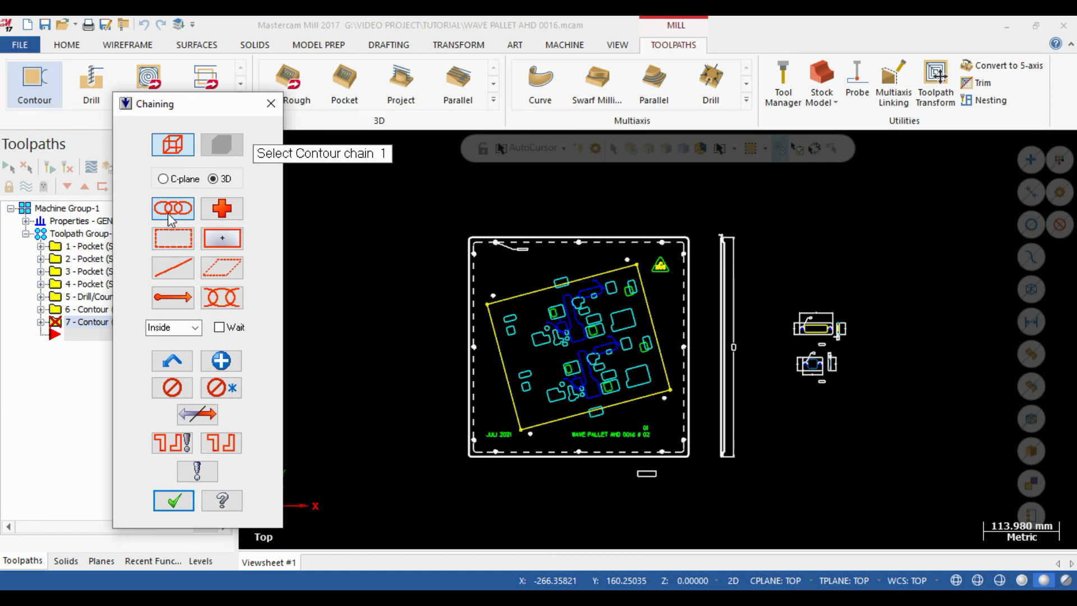
{"action": "scroll", "coordinate": [611, 300], "scroll_direction": "up", "scroll_amount": 3}
{"action": "left_click", "coordinate": [688, 229]}
{"action": "scroll", "coordinate": [571, 370], "scroll_direction": "down", "scroll_amount": 2}
{"action": "scroll", "coordinate": [571, 371], "scroll_direction": "up", "scroll_amount": 2}
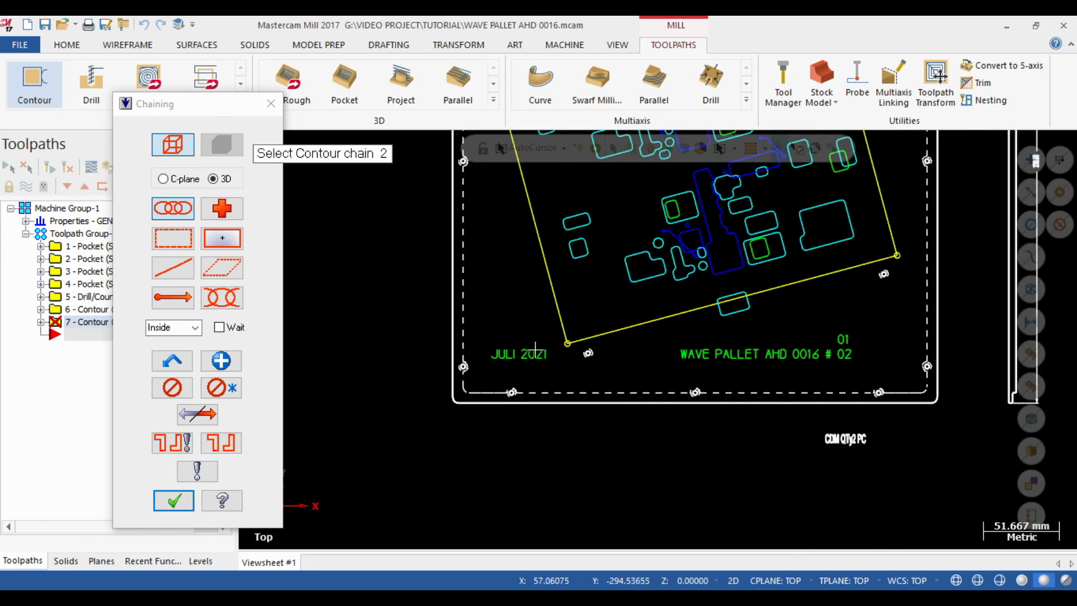
Step: Add the JULI 2021 text to the contour chains with window chaining
{"action": "left_click", "coordinate": [172, 238]}
{"action": "scroll", "coordinate": [520, 378], "scroll_direction": "up", "scroll_amount": 2}
{"action": "scroll", "coordinate": [519, 378], "scroll_direction": "up", "scroll_amount": 1}
{"action": "mouse_move", "coordinate": [463, 306]}
{"action": "left_mouse_down"}
{"action": "mouse_move", "coordinate": [466, 358]}
{"action": "mouse_move", "coordinate": [567, 361]}
{"action": "left_mouse_up"}
{"action": "left_click", "coordinate": [504, 364]}
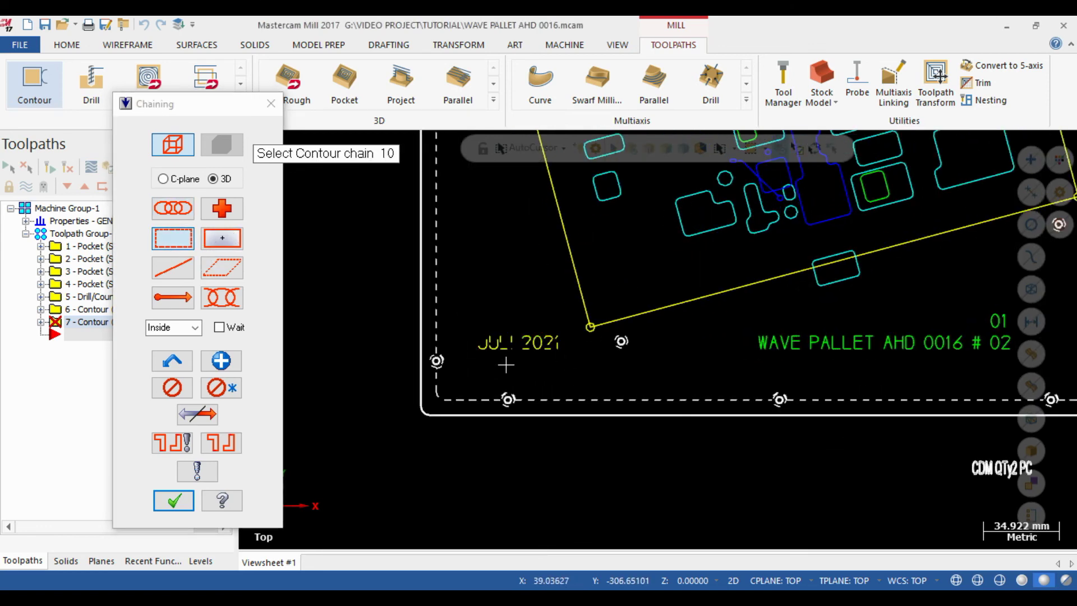
Step: Window-chain the WAVE PALLET AHD 0016 # 02 text and accept the chain selection
{"action": "scroll", "coordinate": [416, 339], "scroll_direction": "down", "scroll_amount": 2}
{"action": "scroll", "coordinate": [777, 399], "scroll_direction": "up", "scroll_amount": 2}
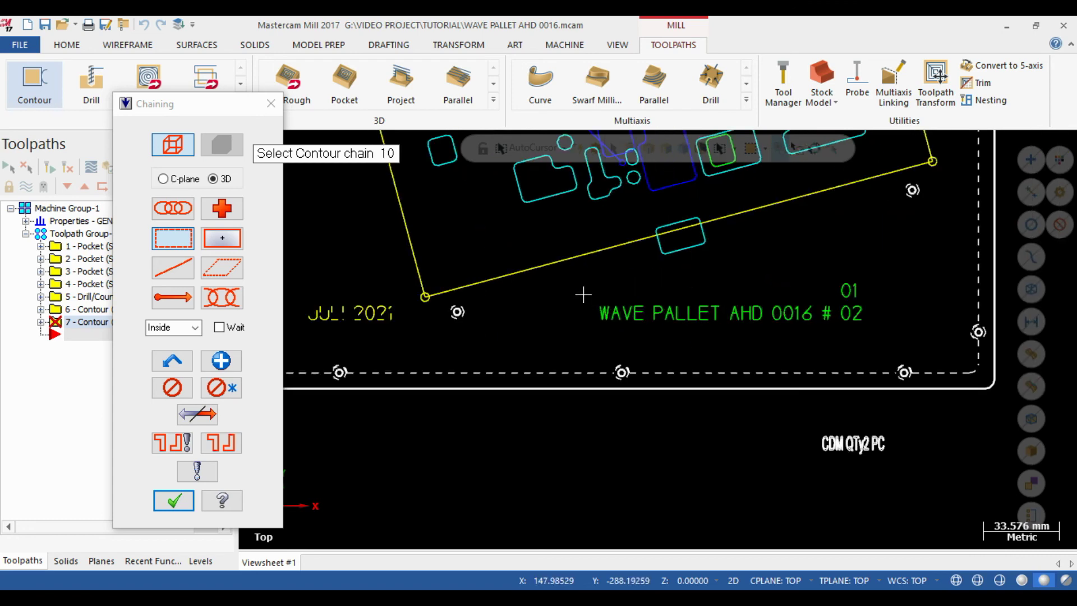
{"action": "left_click_drag", "start_coordinate": [585, 332], "coordinate": [875, 300]}
{"action": "left_click", "coordinate": [911, 293]}
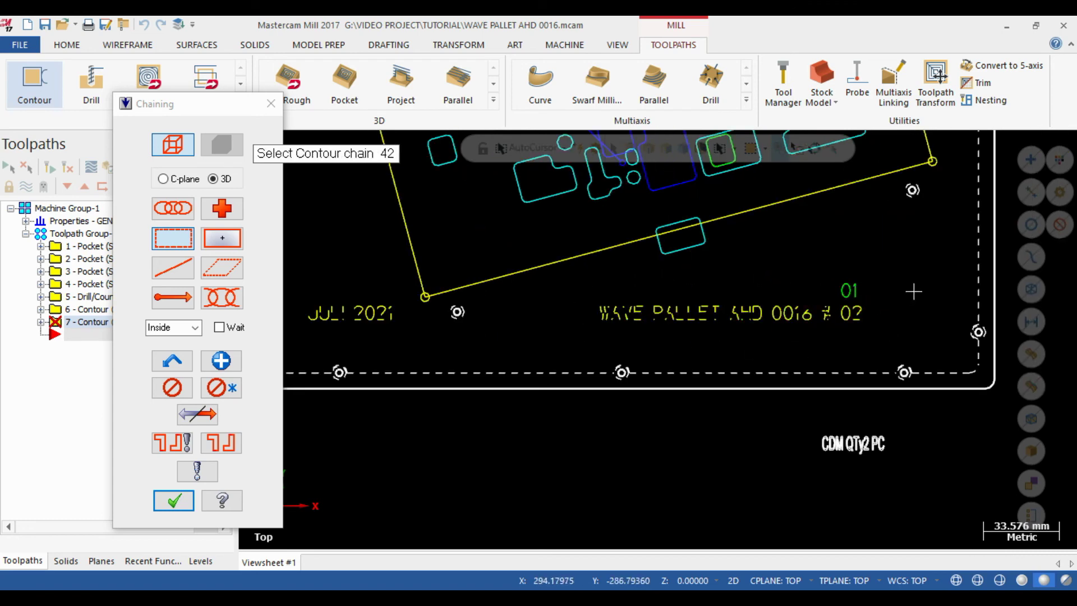
{"action": "left_click", "coordinate": [173, 500]}
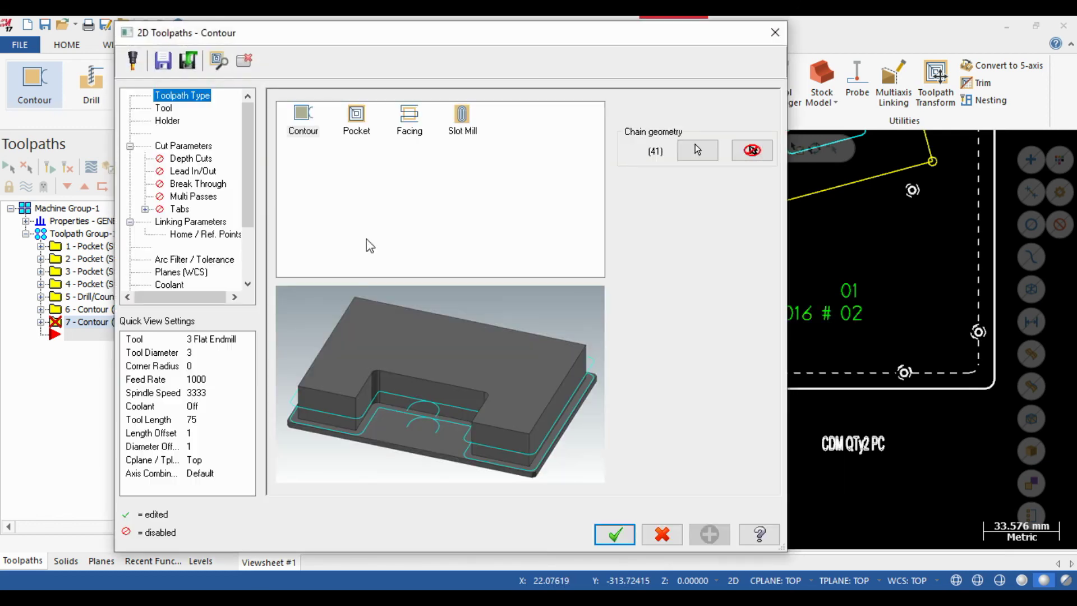
Step: Create a new engraving tool of 6 mm outer diameter with a 0.2 mm tip for the text contour
{"action": "left_click", "coordinate": [164, 109]}
{"action": "right_click", "coordinate": [383, 198]}
{"action": "left_click", "coordinate": [442, 221]}
{"action": "double_click", "coordinate": [511, 349]}
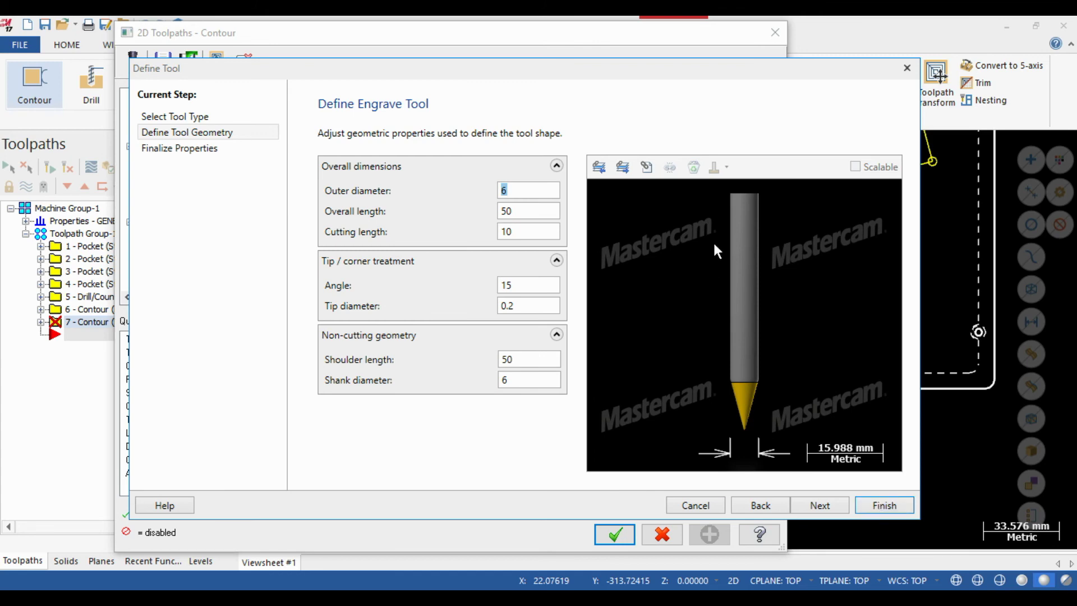
{"action": "left_click", "coordinate": [539, 308]}
{"action": "left_click", "coordinate": [870, 503]}
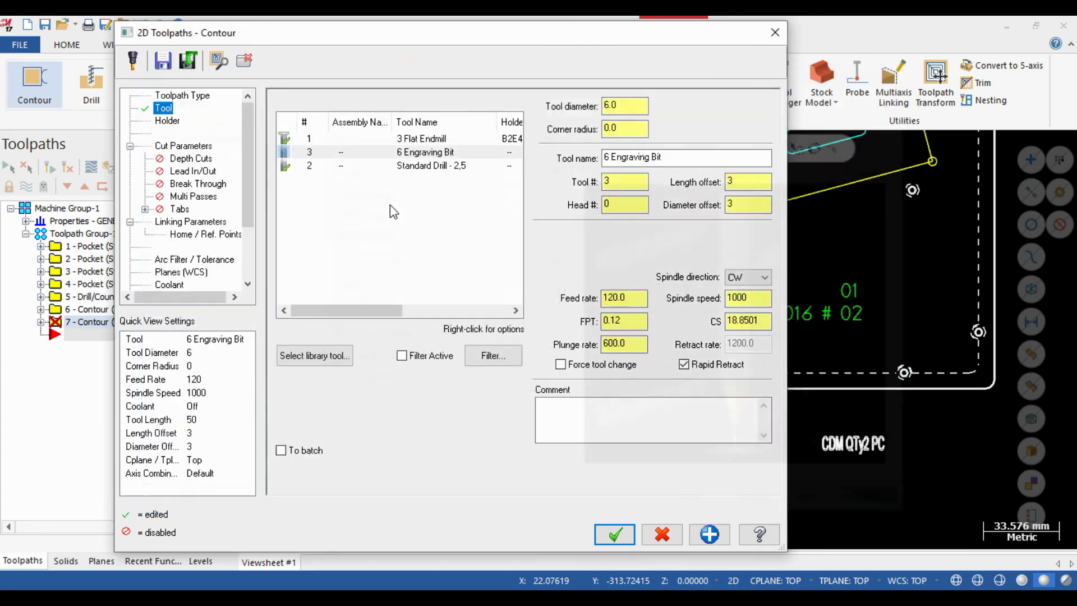
Step: Set the engraving bit's feed rate to 500, feed per tooth to 0.5 and plunge rate to 200
{"action": "left_click_drag", "start_coordinate": [632, 296], "coordinate": [579, 301]}
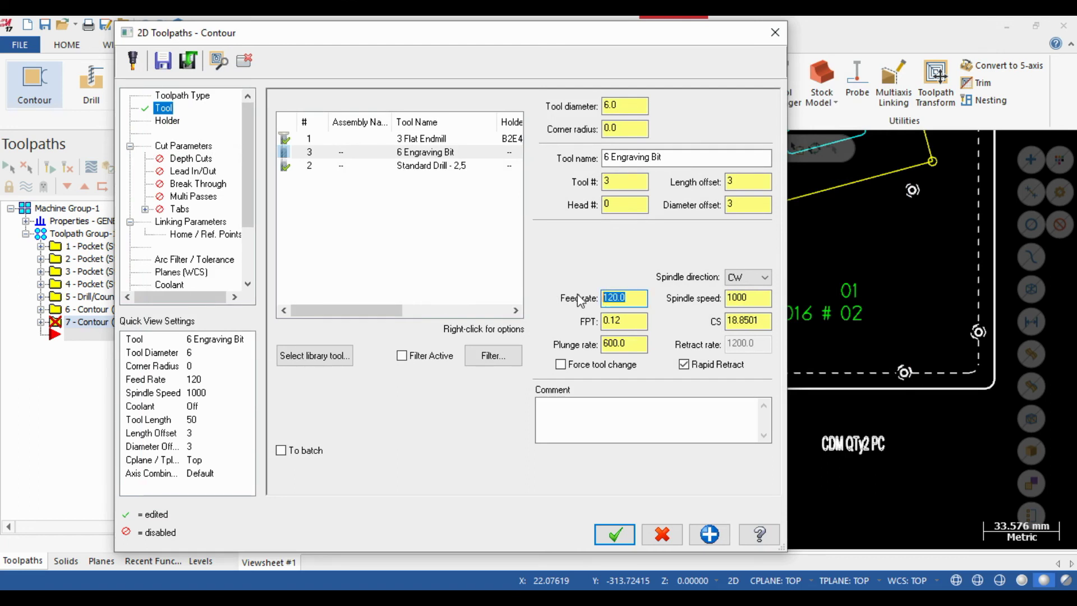
{"action": "type", "text": "500"}
{"action": "key", "text": "Tab"}
{"action": "type", "text": "0.5"}
{"action": "key", "text": "Tab"}
{"action": "type", "text": "200"}
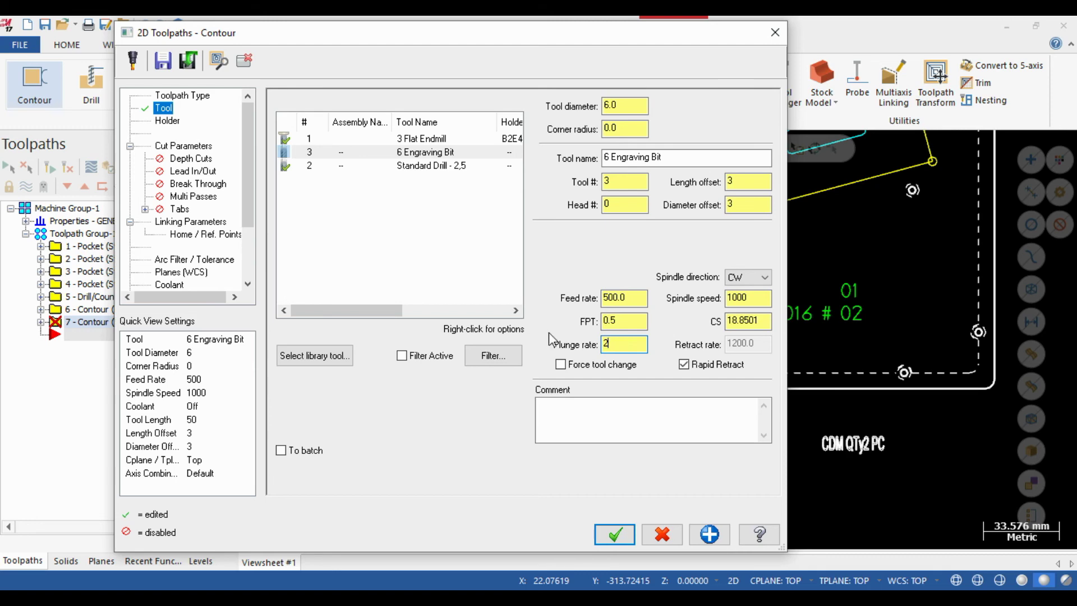
Step: Turn cutter compensation off and set the contour type to 2D for the text engraving toolpath
{"action": "left_click", "coordinate": [184, 146]}
{"action": "left_click", "coordinate": [439, 125]}
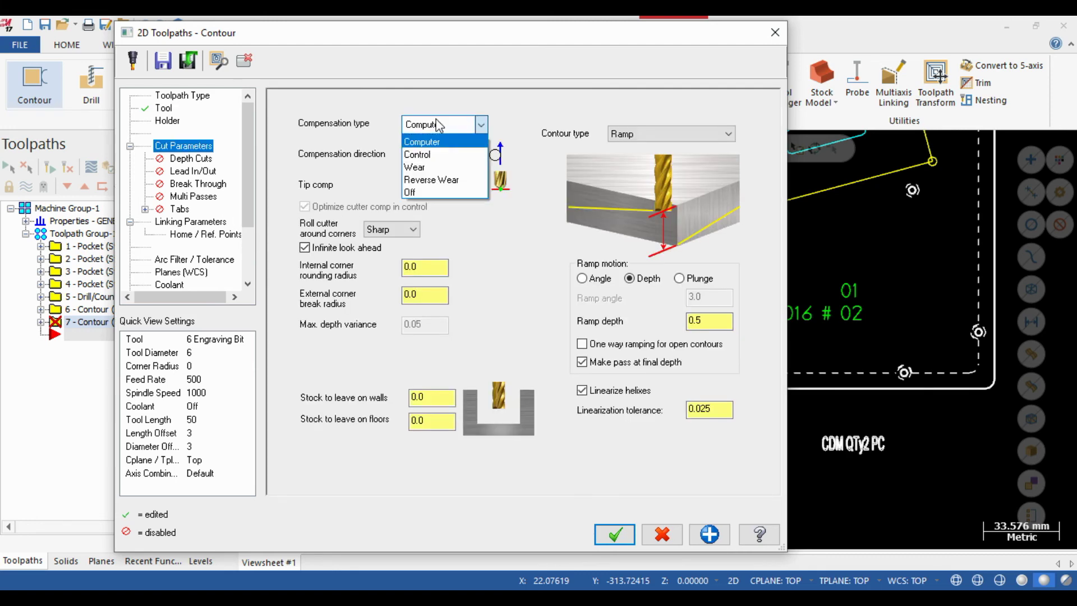
{"action": "left_click", "coordinate": [426, 195]}
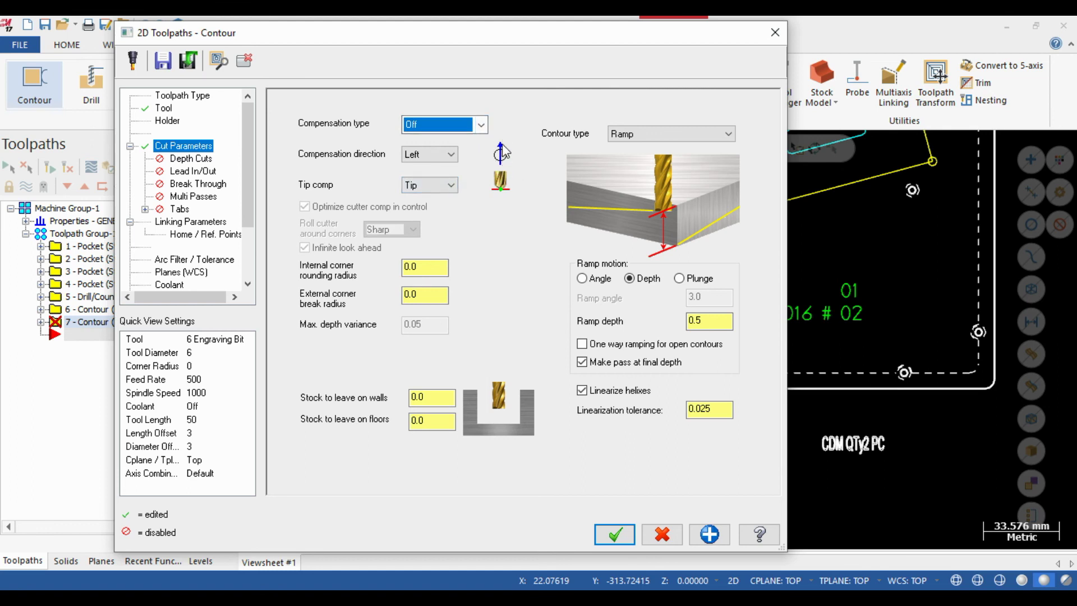
{"action": "left_click", "coordinate": [646, 132]}
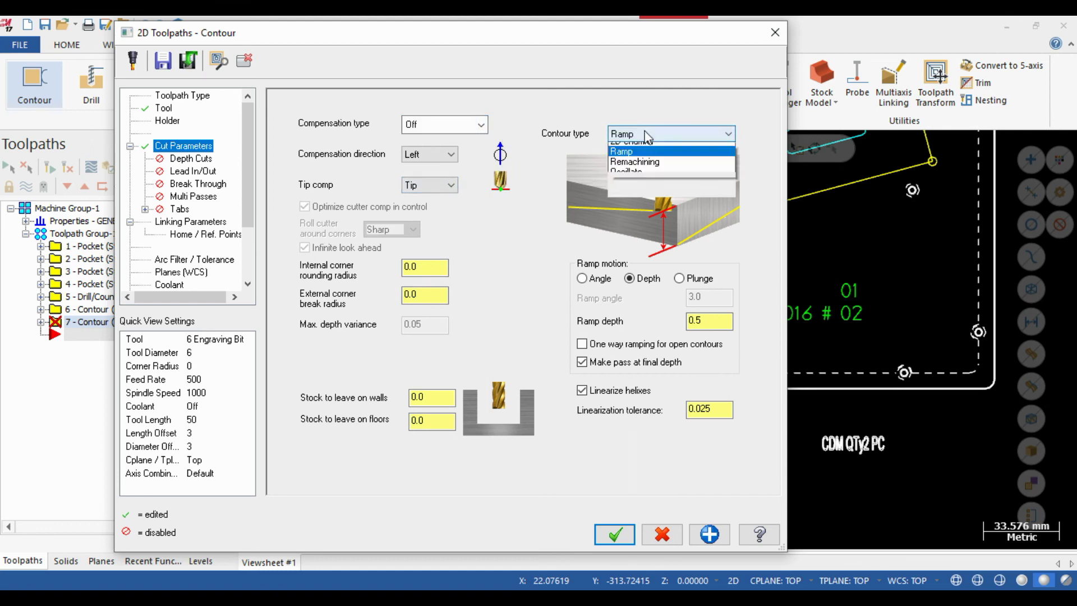
{"action": "left_click", "coordinate": [631, 159]}
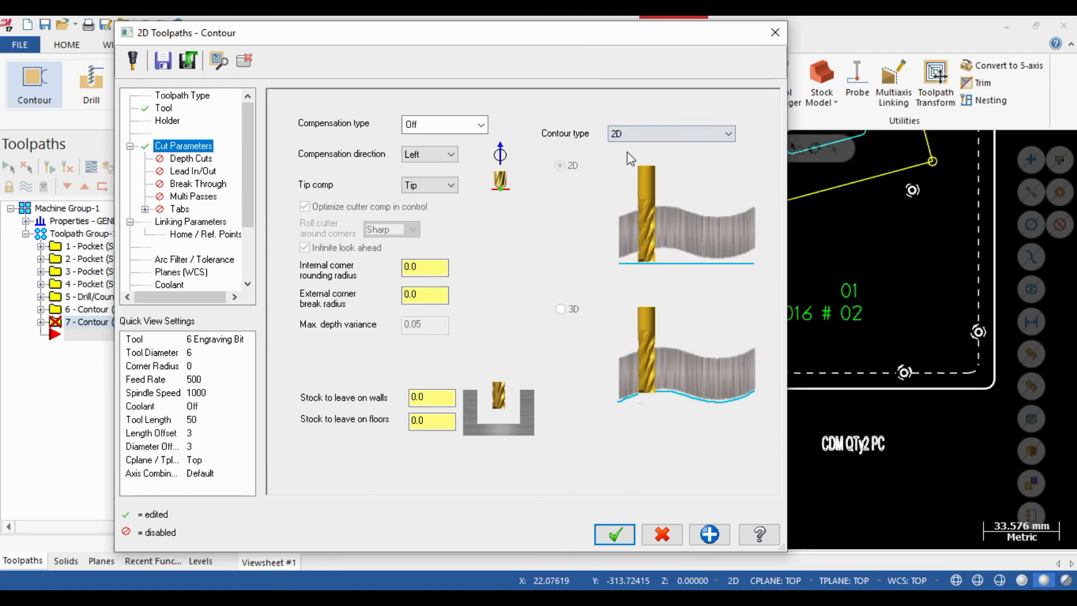
Step: Set the text contour's absolute depth to -0.3 and generate the engraving toolpath
{"action": "left_click", "coordinate": [192, 158]}
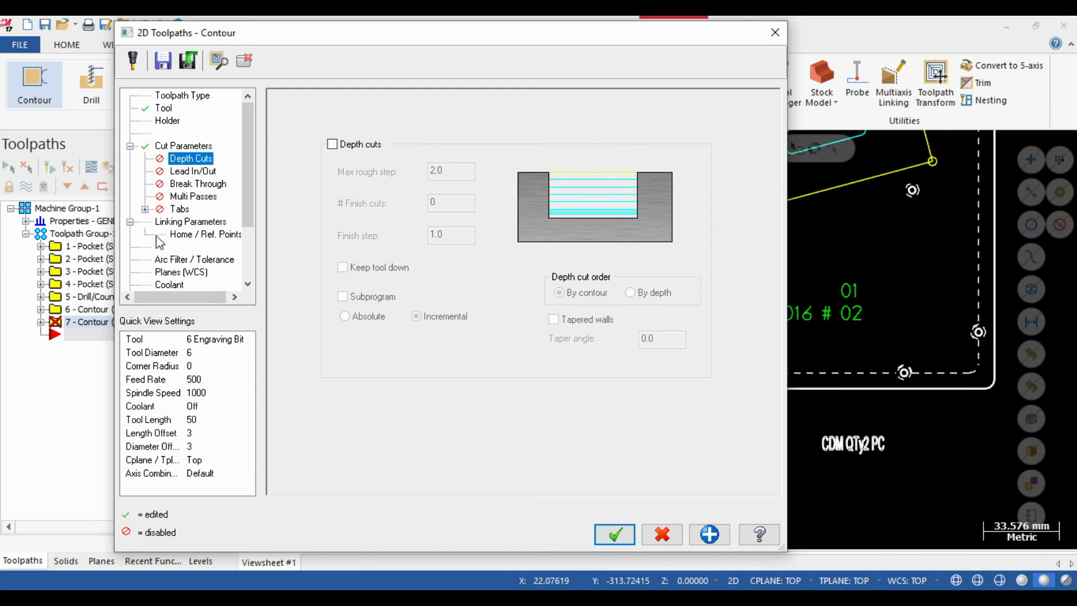
{"action": "left_click", "coordinate": [191, 222]}
{"action": "double_click", "coordinate": [545, 415]}
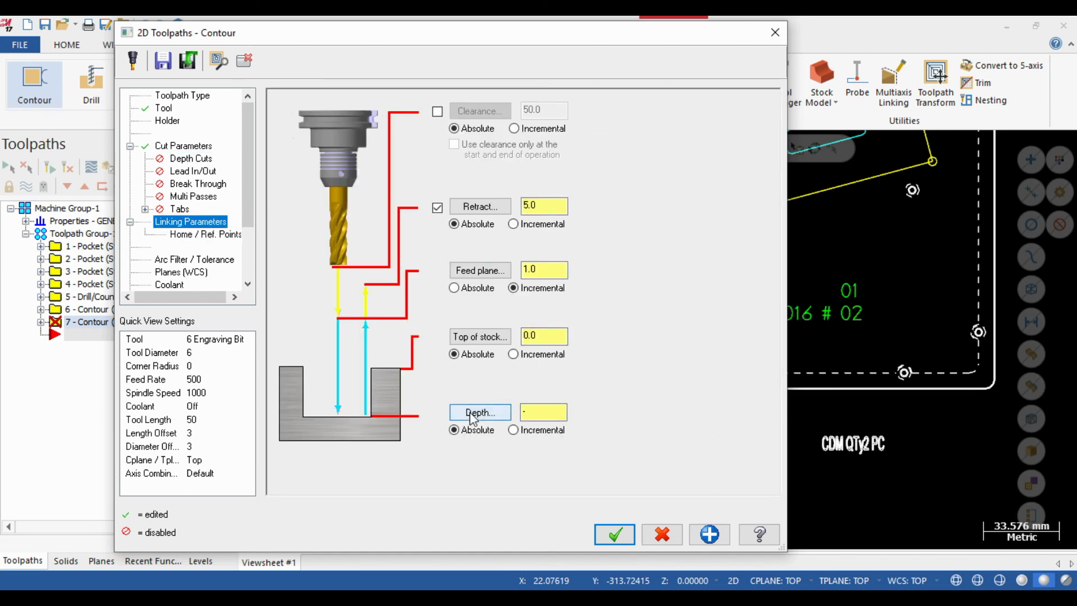
{"action": "type", "text": "-0.3"}
{"action": "key", "text": "Return"}
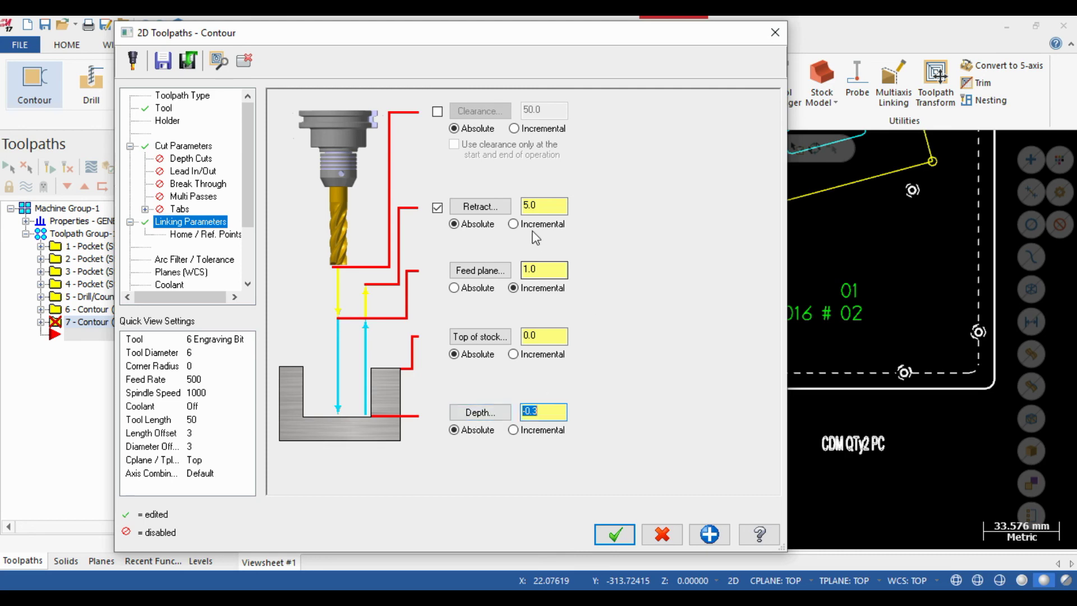
{"action": "left_click", "coordinate": [618, 535]}
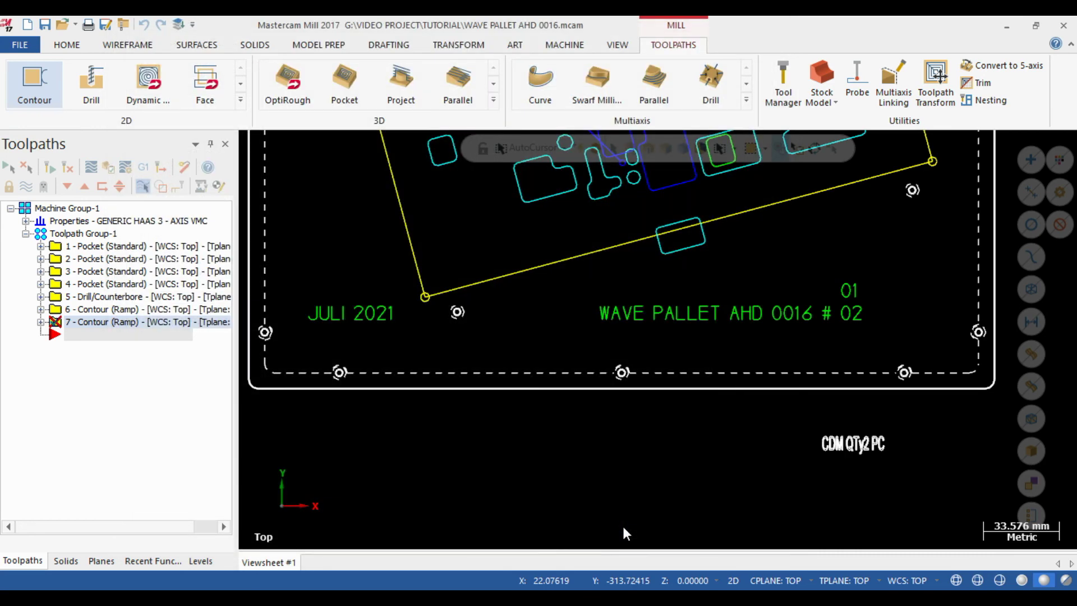
Step: Define rectangular stock of about 352 × 354 mm by picking two opposite corners just outside the pallet outline
{"action": "scroll", "coordinate": [622, 526], "scroll_direction": "down", "scroll_amount": 7}
{"action": "scroll", "coordinate": [583, 471], "scroll_direction": "down", "scroll_amount": 1}
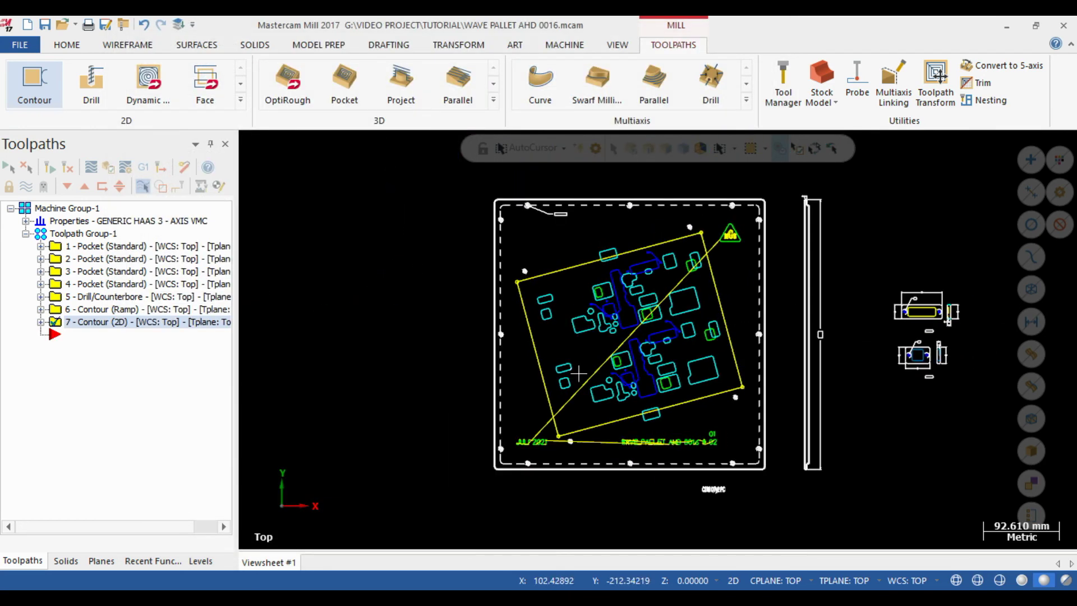
{"action": "left_click", "coordinate": [25, 221]}
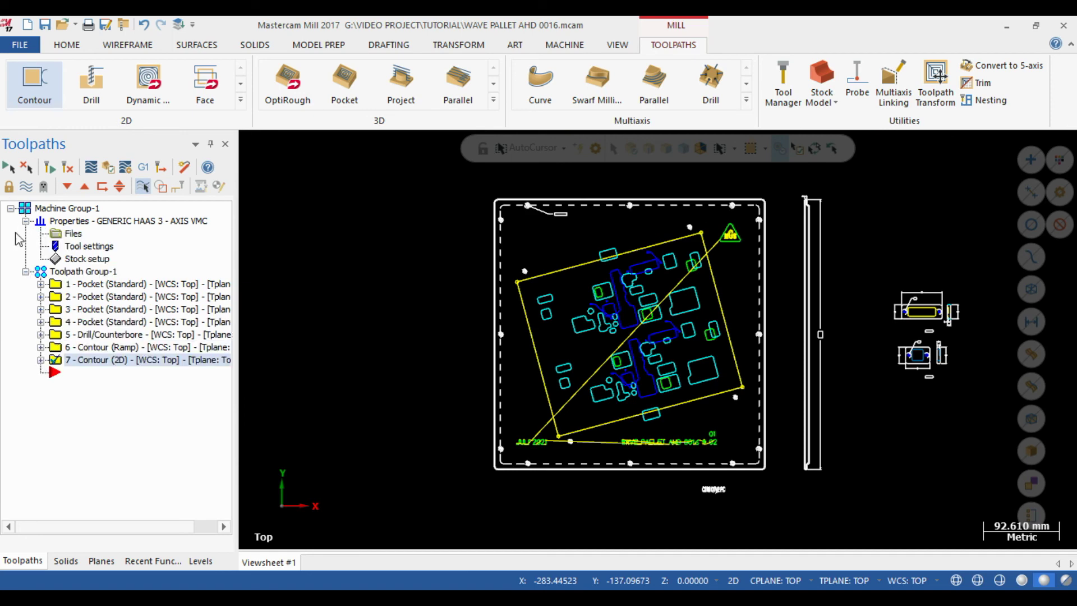
{"action": "left_click", "coordinate": [70, 260]}
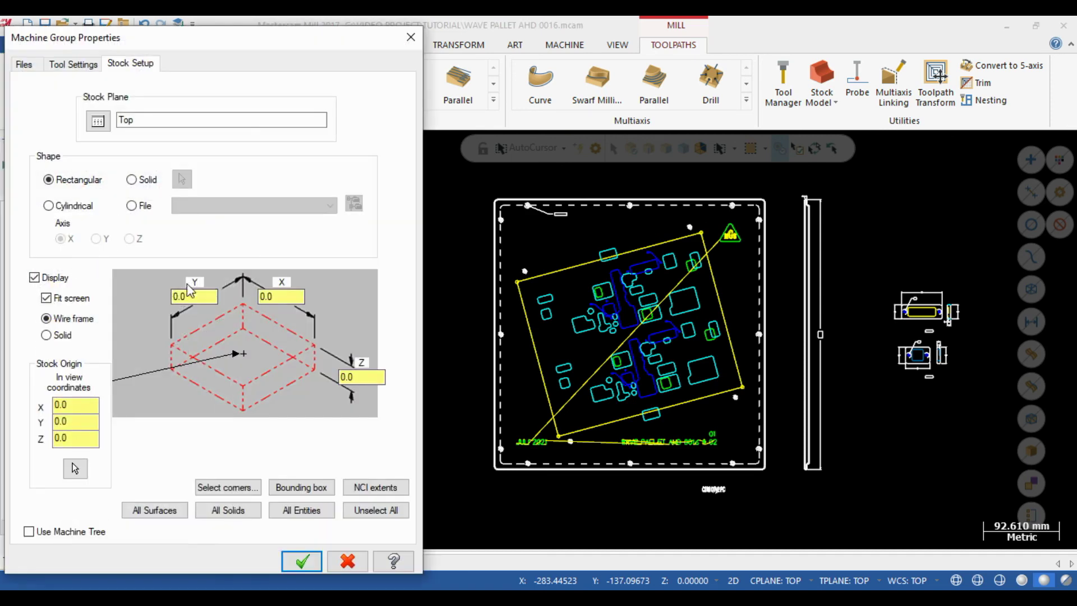
{"action": "left_click", "coordinate": [242, 488]}
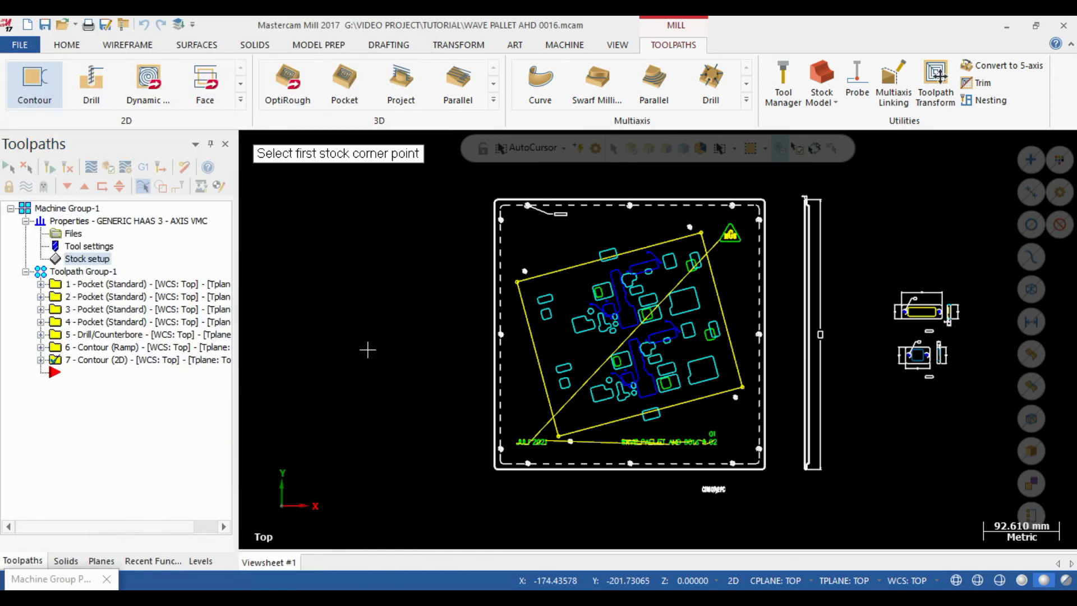
{"action": "left_click", "coordinate": [485, 189]}
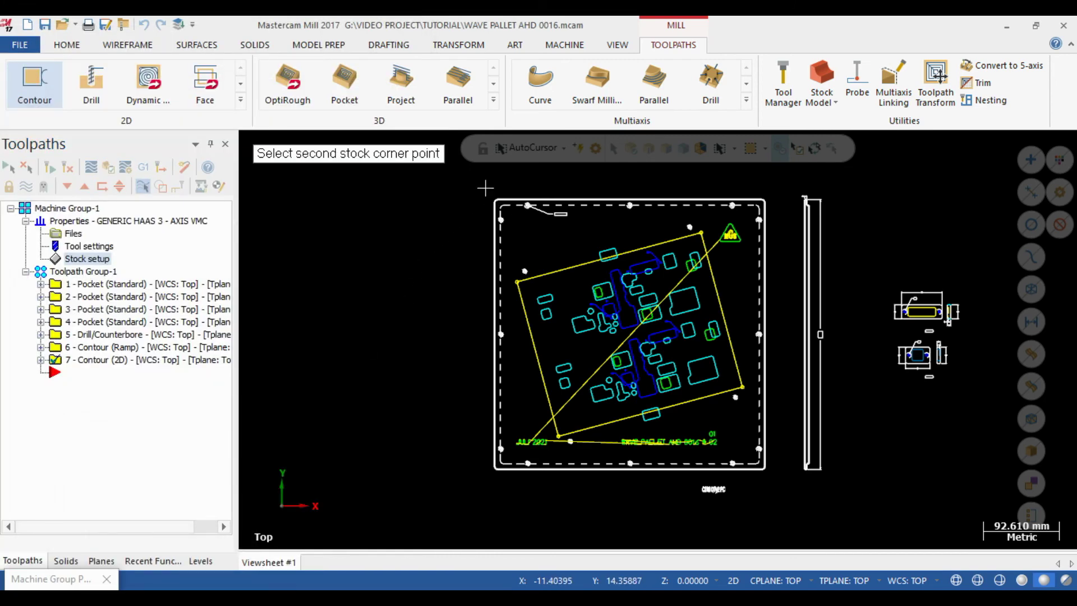
{"action": "left_click", "coordinate": [773, 478]}
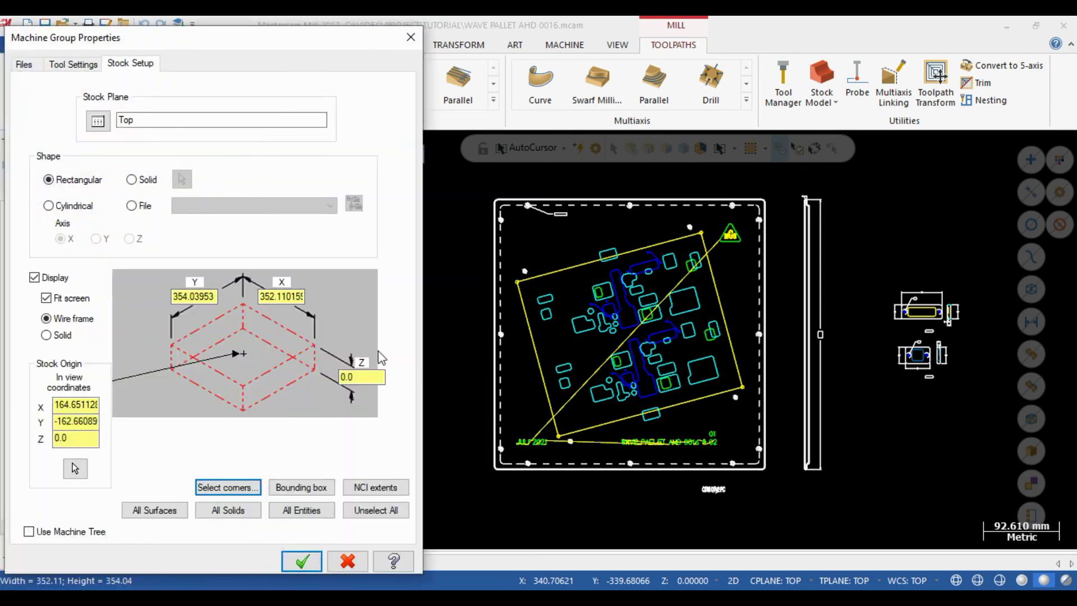
Step: Set the stock thickness in Z to 5 mm and accept the stock setup
{"action": "left_click", "coordinate": [369, 374]}
{"action": "type", "text": "5.0"}
{"action": "key", "text": "Tab"}
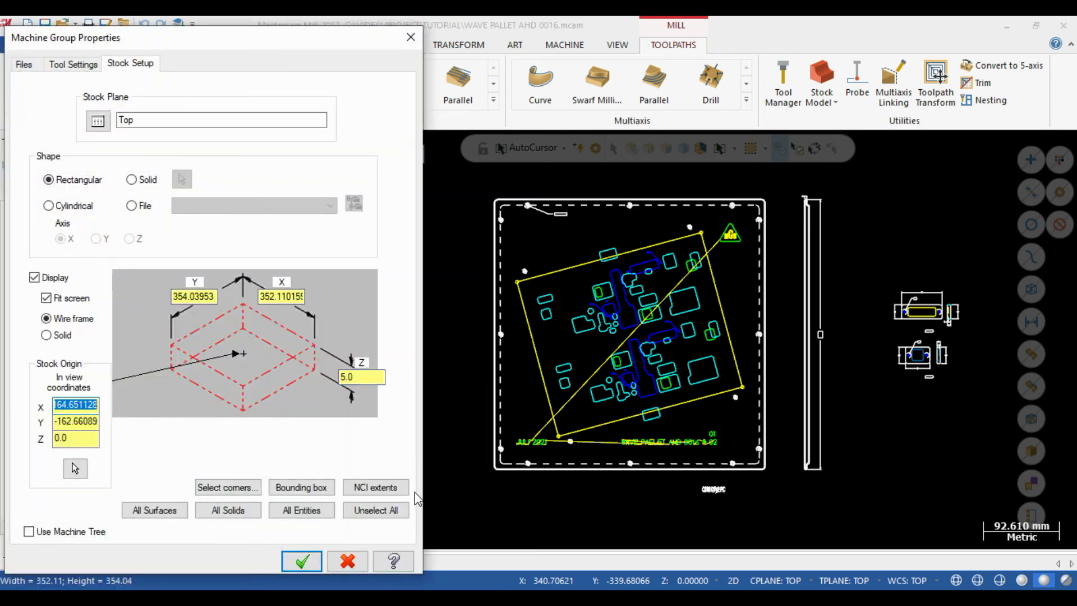
{"action": "left_click", "coordinate": [301, 561]}
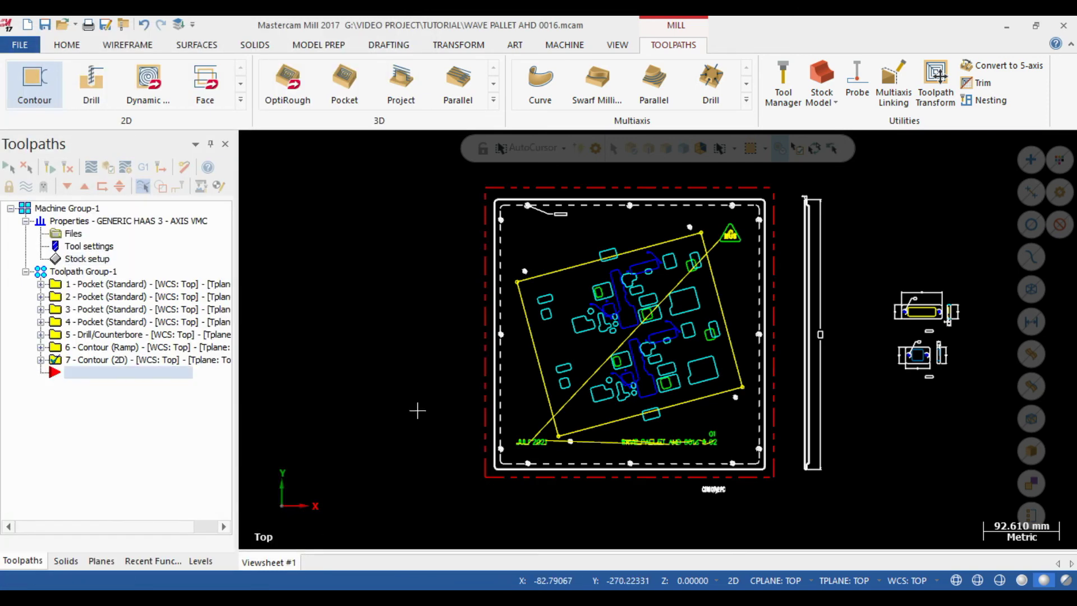
Step: Run the Verify simulation of all seven operations and examine the machined stock from an angle
{"action": "left_click", "coordinate": [100, 273]}
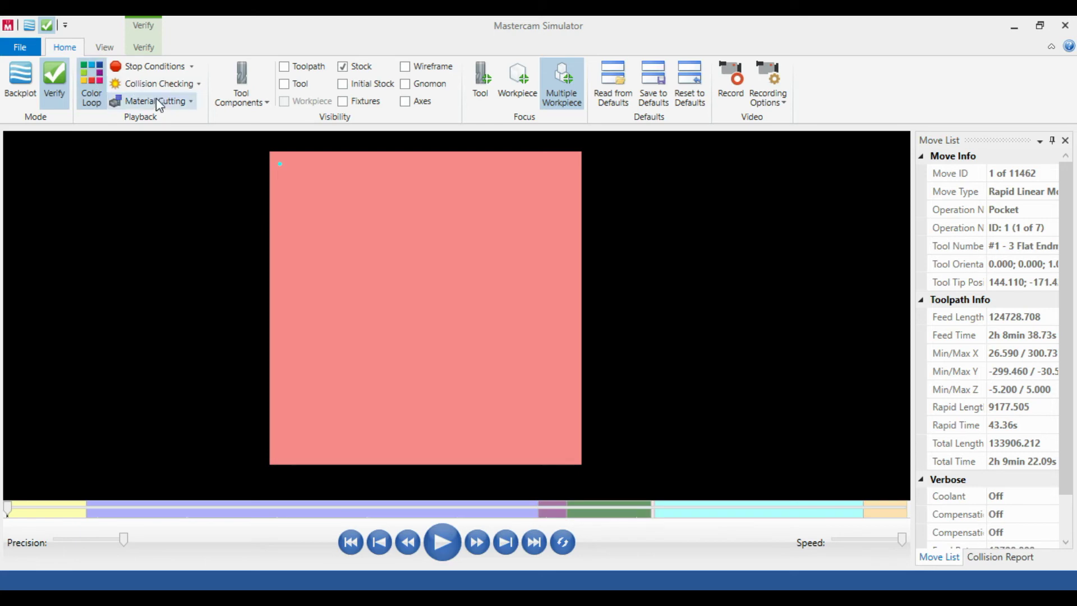
{"action": "left_click", "coordinate": [440, 539]}
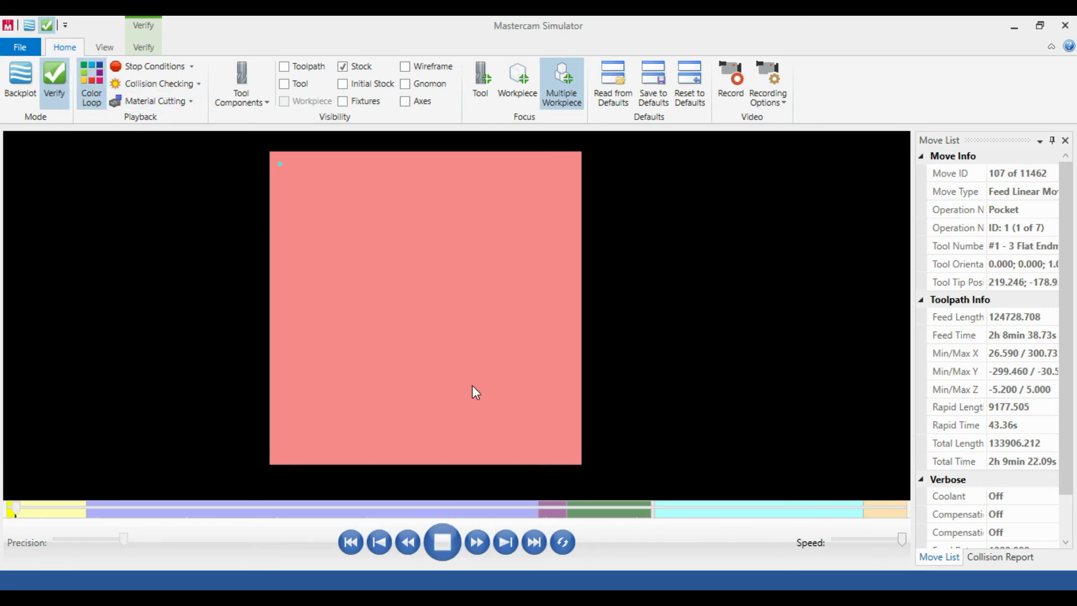
{"action": "scroll", "coordinate": [472, 385], "scroll_direction": "up", "scroll_amount": 3}
{"action": "middle_click_drag", "start_coordinate": [470, 367], "coordinate": [466, 281]}
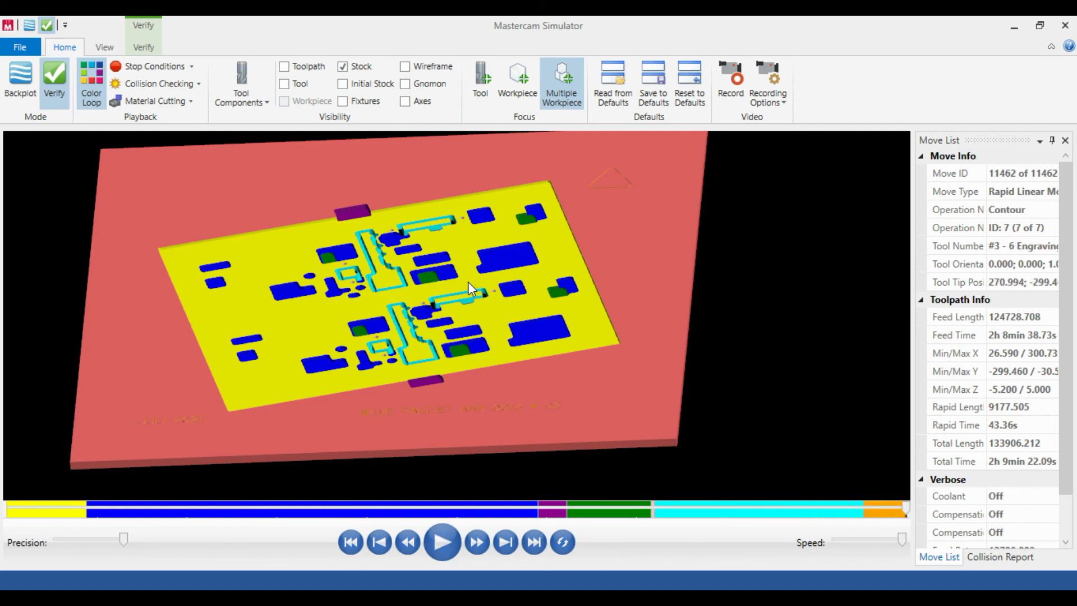
{"action": "middle_click_drag", "start_coordinate": [412, 292], "coordinate": [375, 286]}
{"action": "scroll", "coordinate": [375, 286], "scroll_direction": "down", "scroll_amount": 4}
{"action": "left_click", "coordinate": [1065, 25]}
Step: Restore the top view and move the toolpath insertion point directly below the first pocket operation
{"action": "right_click", "coordinate": [474, 248]}
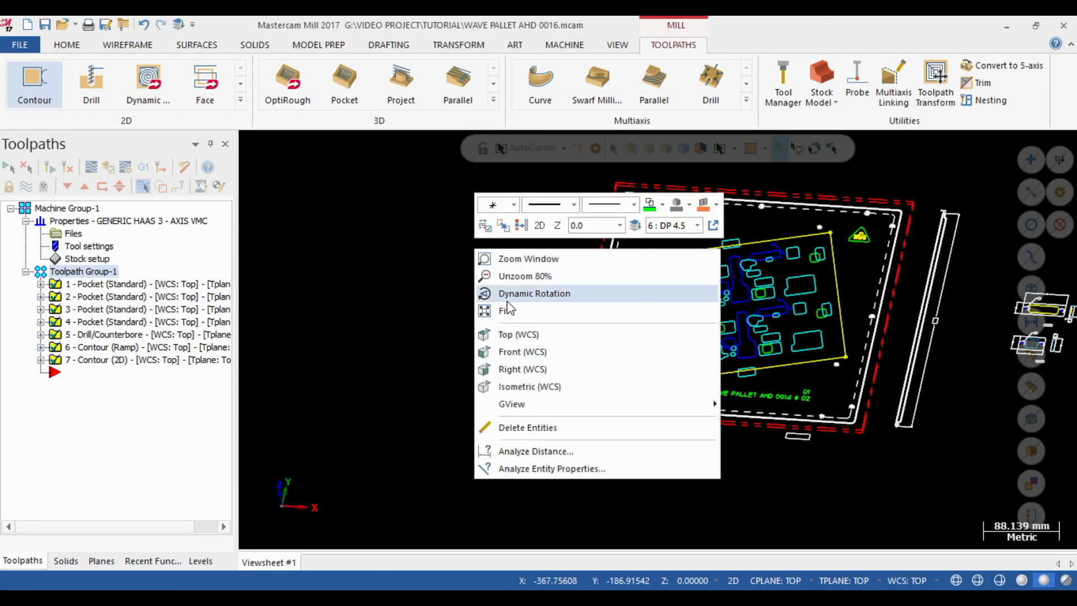
{"action": "left_click", "coordinate": [521, 328]}
{"action": "scroll", "coordinate": [757, 274], "scroll_direction": "up", "scroll_amount": 6}
{"action": "scroll", "coordinate": [593, 291], "scroll_direction": "down", "scroll_amount": 4}
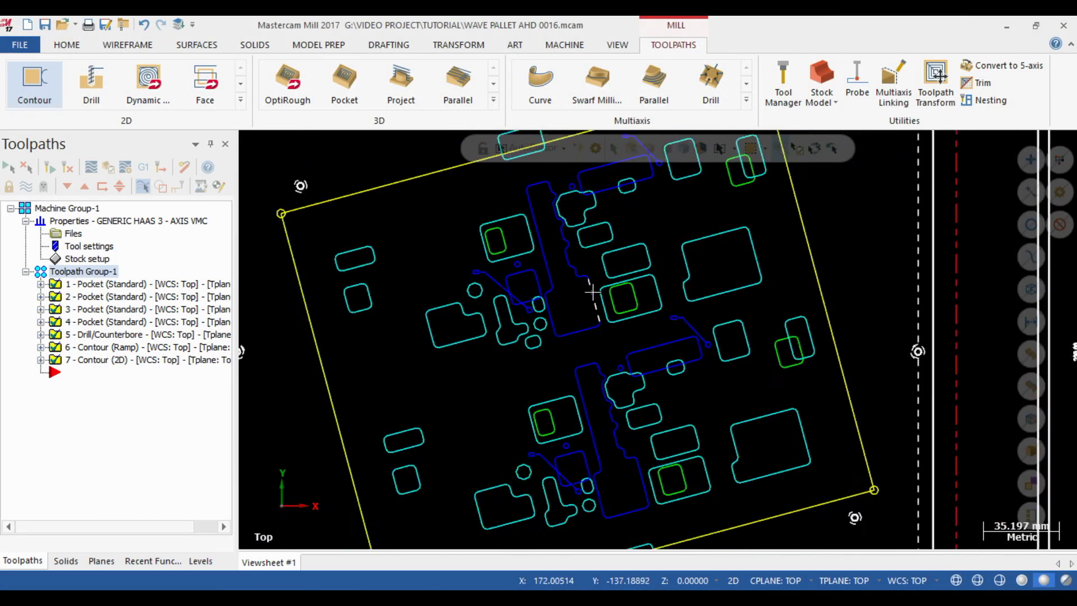
{"action": "scroll", "coordinate": [412, 242], "scroll_direction": "up", "scroll_amount": 3}
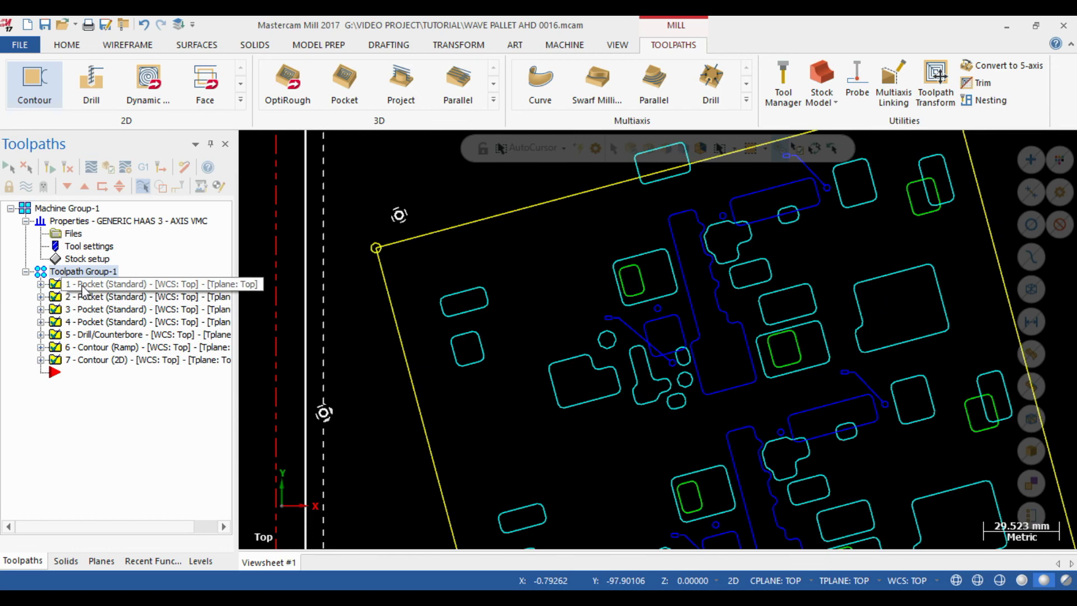
{"action": "left_click", "coordinate": [85, 186]}
{"action": "left_click", "coordinate": [85, 187]}
{"action": "left_click", "coordinate": [85, 187]}
{"action": "left_click", "coordinate": [85, 187]}
{"action": "left_click", "coordinate": [85, 187]}
{"action": "left_click", "coordinate": [84, 187]}
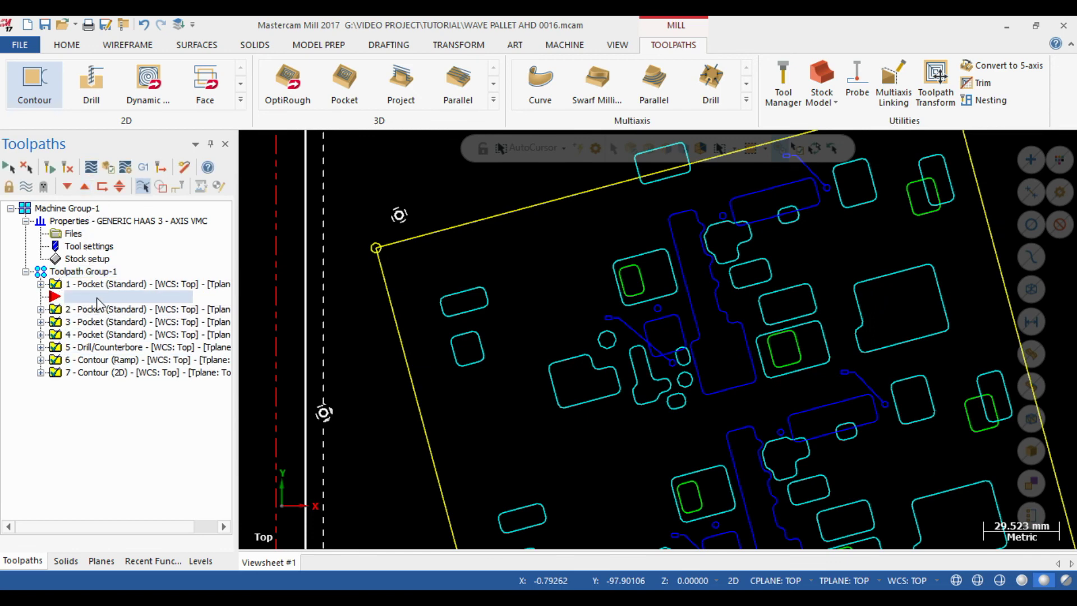
Step: Start a drill toolpath with the arc centers at the four corners of the yellow outline as drill points
{"action": "left_click", "coordinate": [84, 86]}
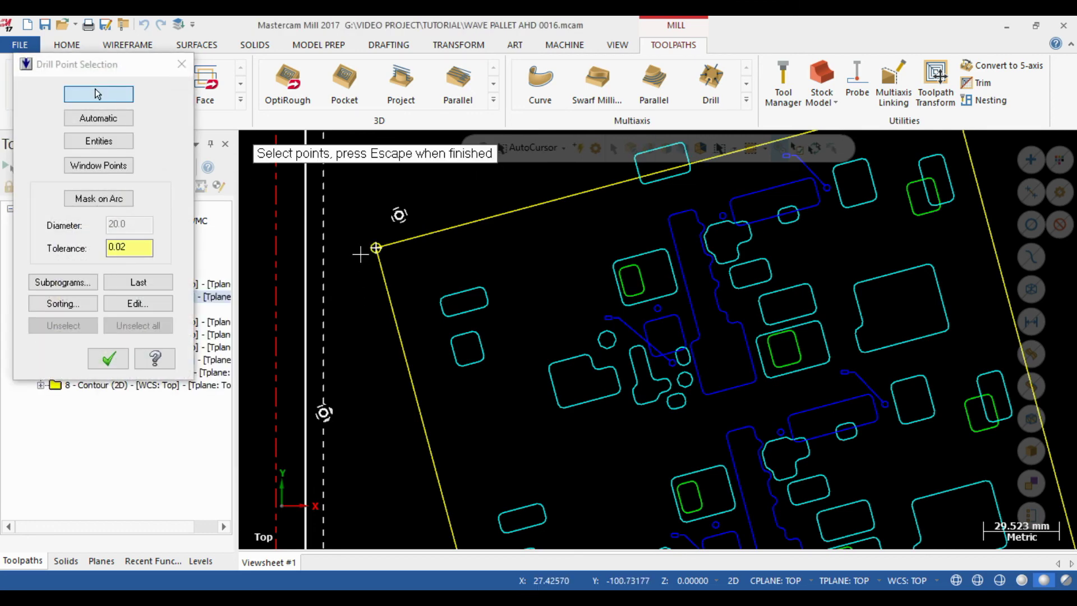
{"action": "scroll", "coordinate": [355, 250], "scroll_direction": "down", "scroll_amount": 2}
{"action": "key", "text": "c"}
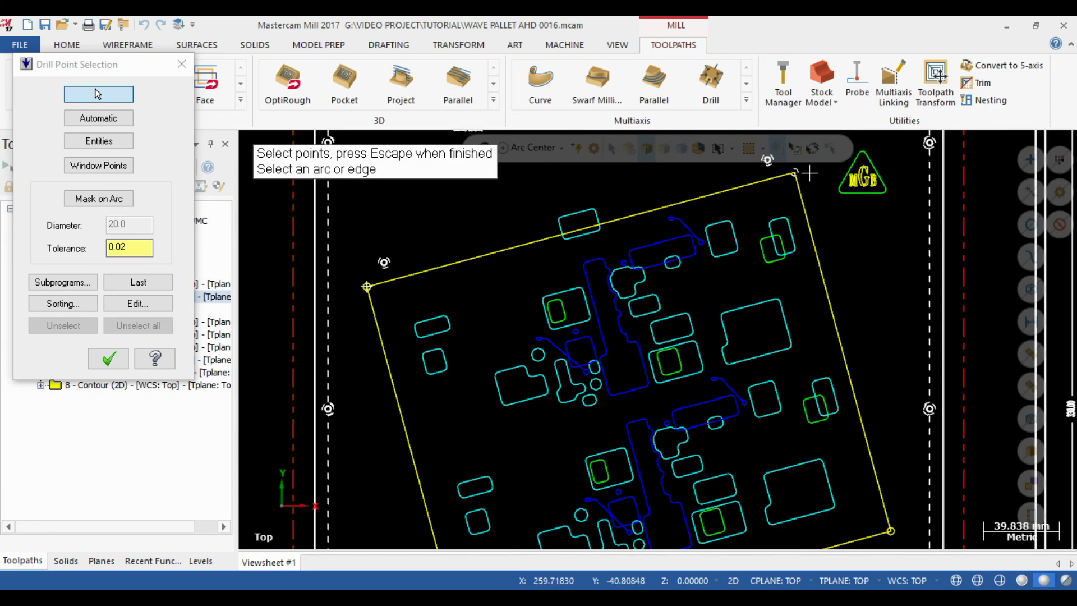
{"action": "scroll", "coordinate": [797, 175], "scroll_direction": "down", "scroll_amount": 2}
{"action": "left_click", "coordinate": [862, 418]}
{"action": "key", "text": "c"}
{"action": "left_click", "coordinate": [562, 496]}
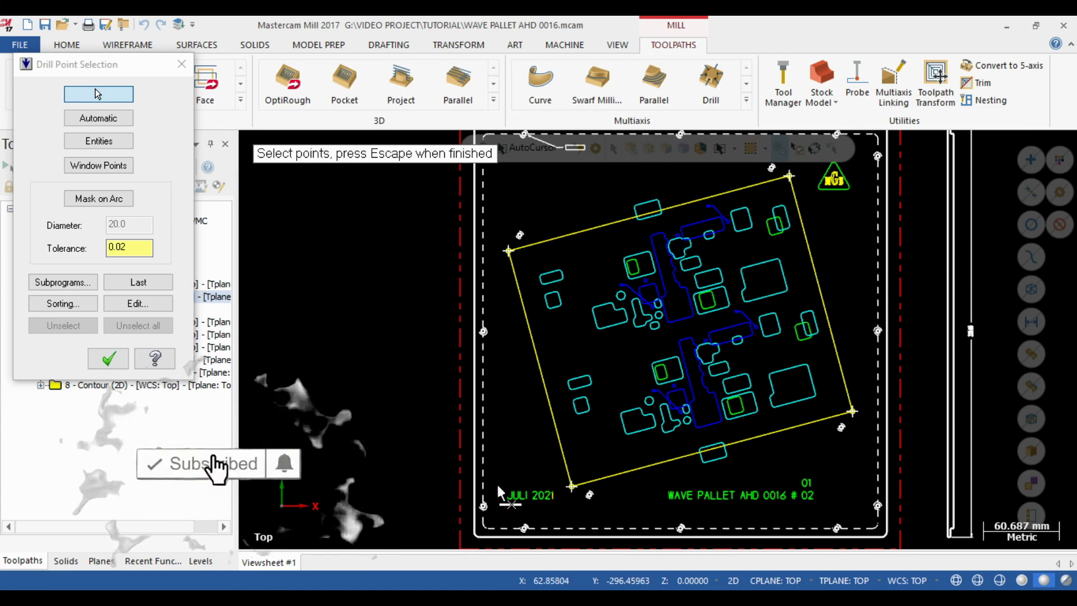
{"action": "key", "text": "Escape"}
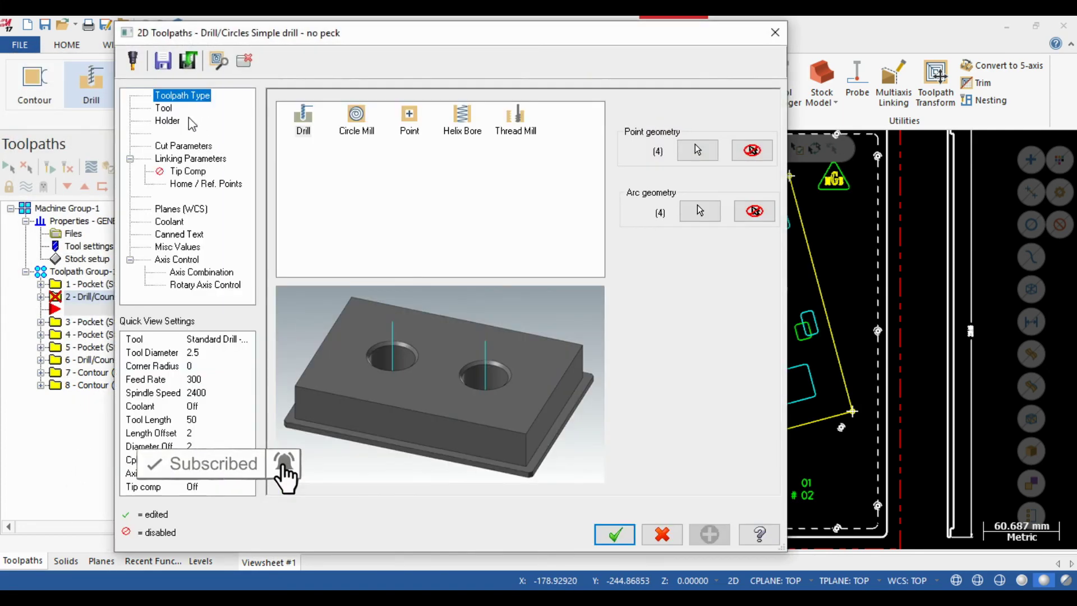
Step: Use the 3 Flat Endmill for the corner drilling with a feed rate of 300
{"action": "left_click", "coordinate": [164, 107]}
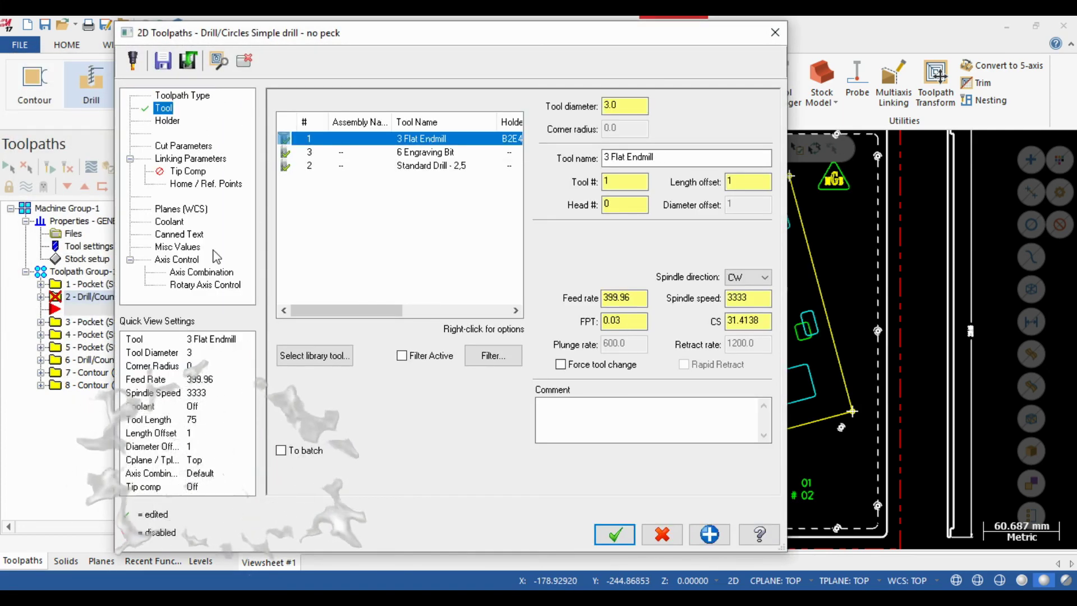
{"action": "left_click", "coordinate": [622, 297]}
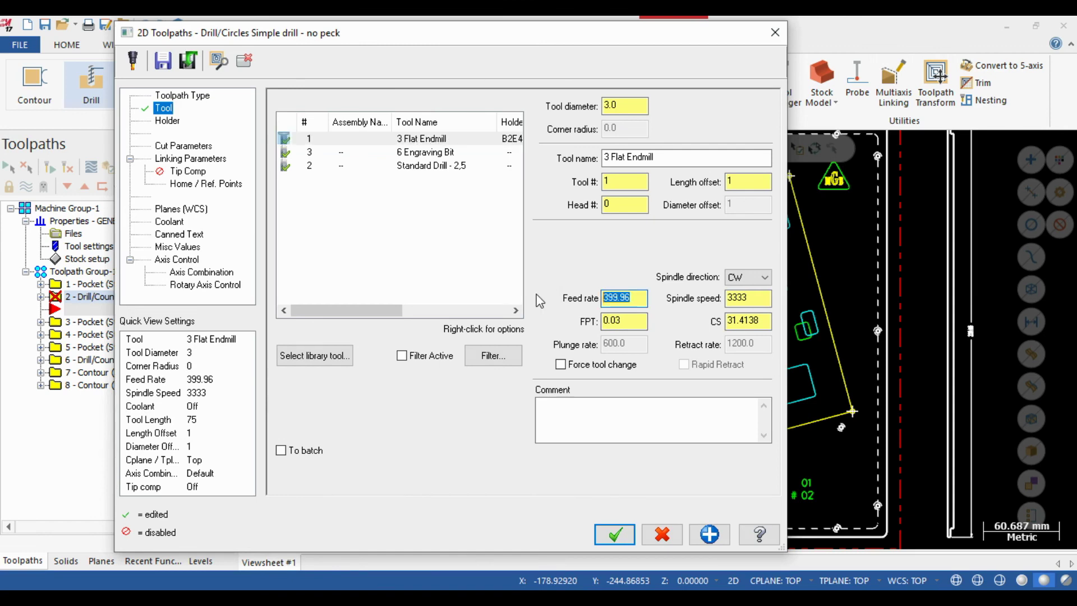
{"action": "type", "text": "300"}
Step: Keep the Drill/Counterbore cycle, set the absolute drilling depth to -1.6 and generate the corner drill toolpath
{"action": "left_click", "coordinate": [178, 147]}
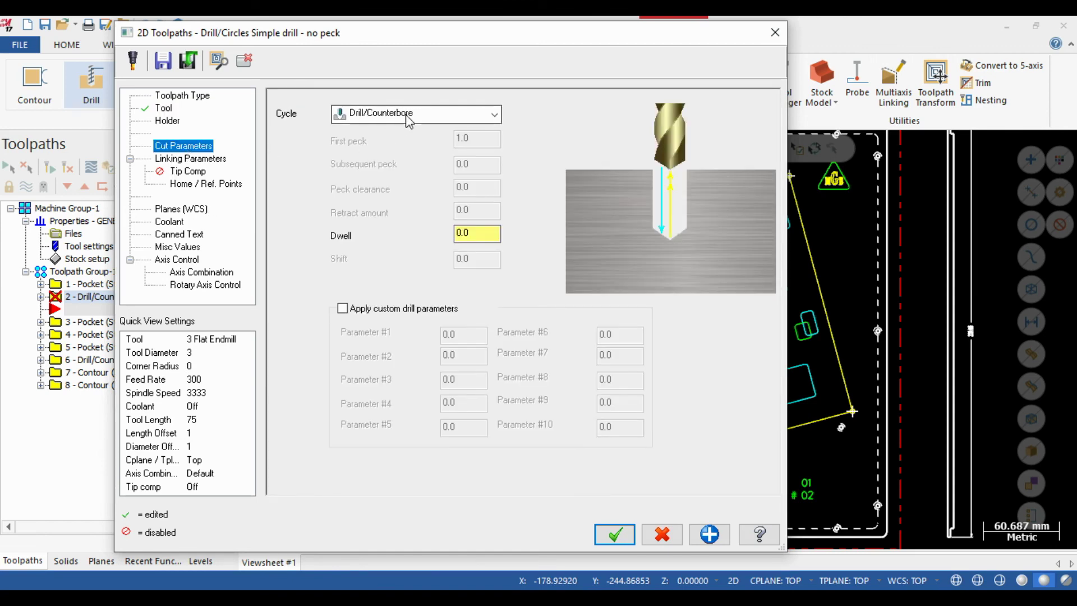
{"action": "left_click", "coordinate": [218, 160]}
{"action": "double_click", "coordinate": [545, 393]}
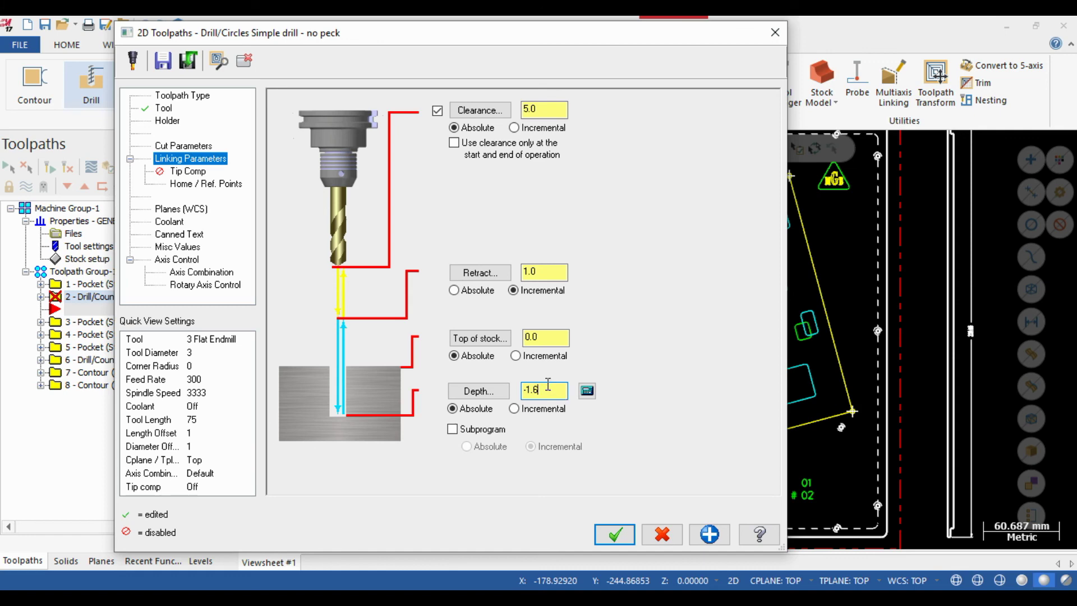
{"action": "left_click", "coordinate": [615, 534]}
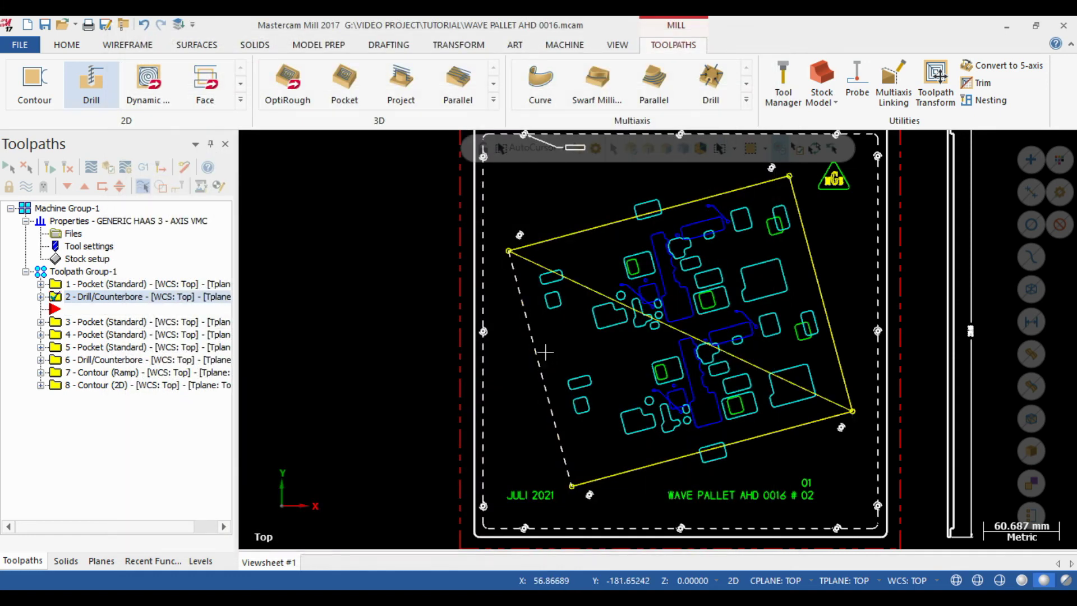
Step: Verify all eight operations in the simulator and inspect the corner holes, pockets, contours and engraved text
{"action": "left_click", "coordinate": [83, 272]}
{"action": "left_click", "coordinate": [108, 167]}
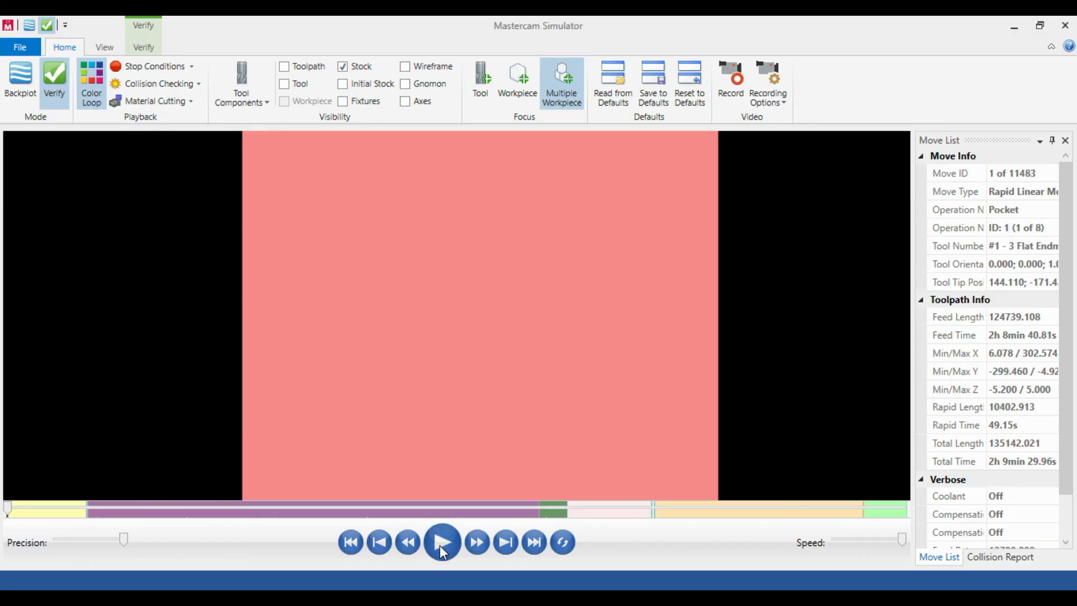
{"action": "left_click", "coordinate": [440, 542]}
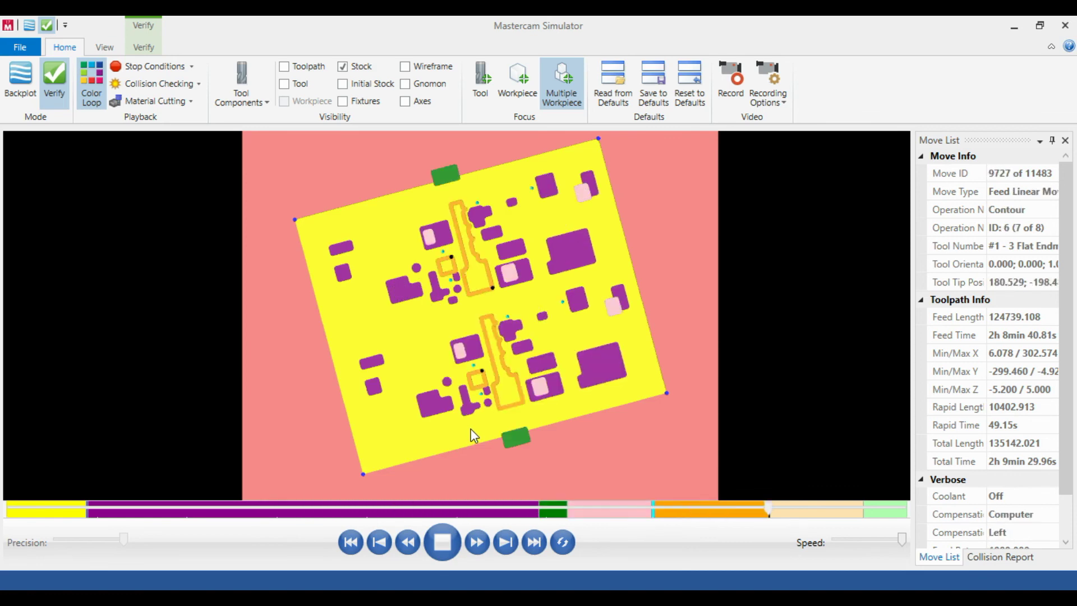
{"action": "middle_click_drag", "start_coordinate": [470, 429], "coordinate": [457, 365]}
{"action": "scroll", "coordinate": [481, 342], "scroll_direction": "up", "scroll_amount": 5}
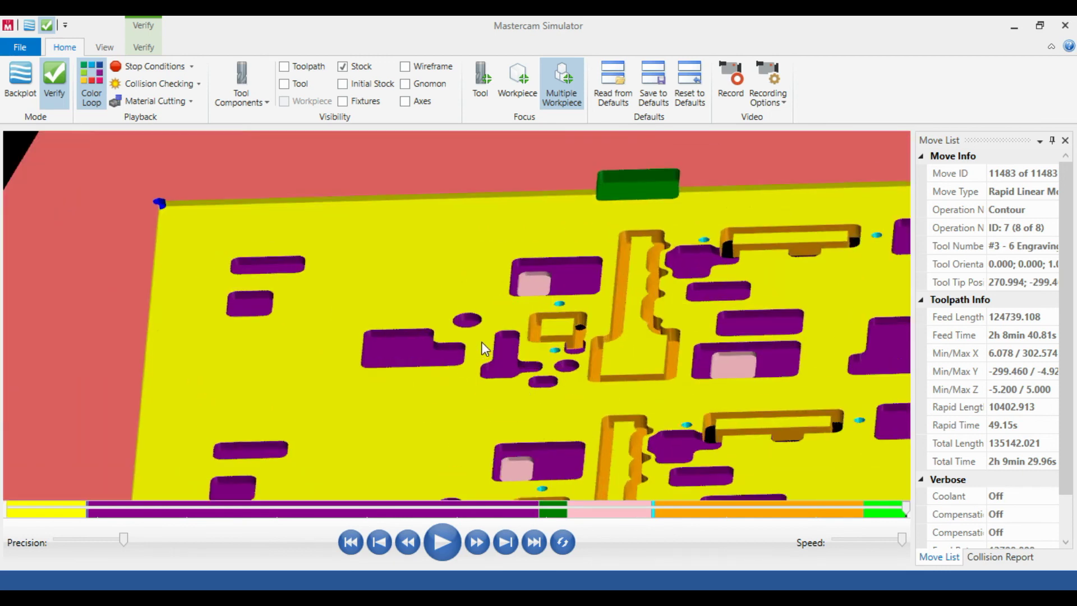
{"action": "scroll", "coordinate": [481, 345], "scroll_direction": "up", "scroll_amount": 3}
{"action": "scroll", "coordinate": [527, 391], "scroll_direction": "down", "scroll_amount": 6}
{"action": "mouse_move", "coordinate": [529, 392]}
{"action": "middle_mouse_down"}
{"action": "mouse_move", "coordinate": [537, 417]}
{"action": "mouse_move", "coordinate": [529, 385]}
{"action": "middle_mouse_up"}
{"action": "key", "text": "alt+1"}
{"action": "scroll", "coordinate": [479, 306], "scroll_direction": "up", "scroll_amount": 3}
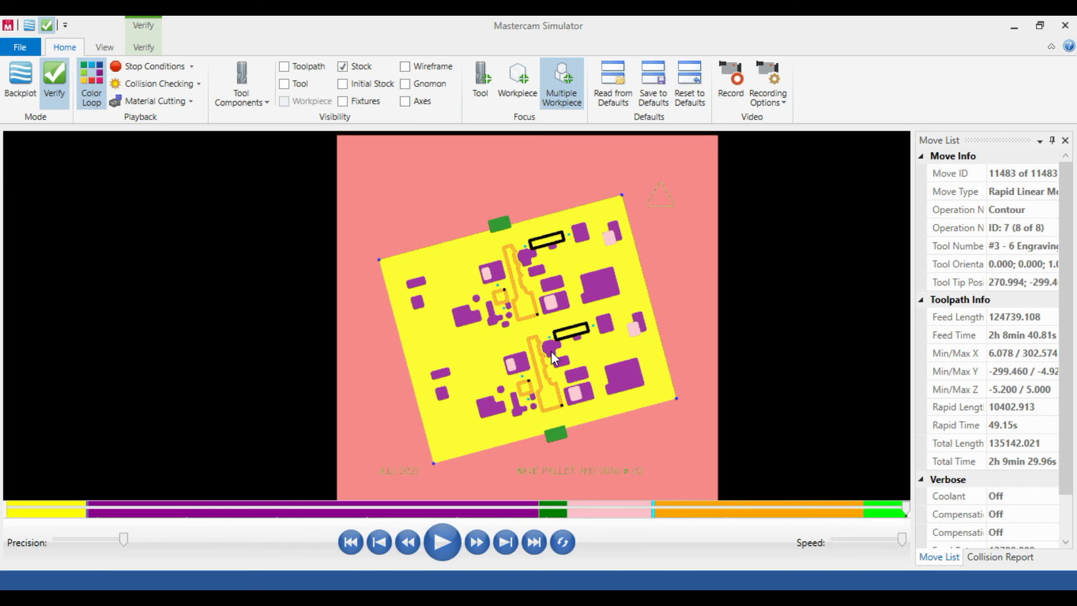
{"action": "left_click", "coordinate": [1064, 26]}
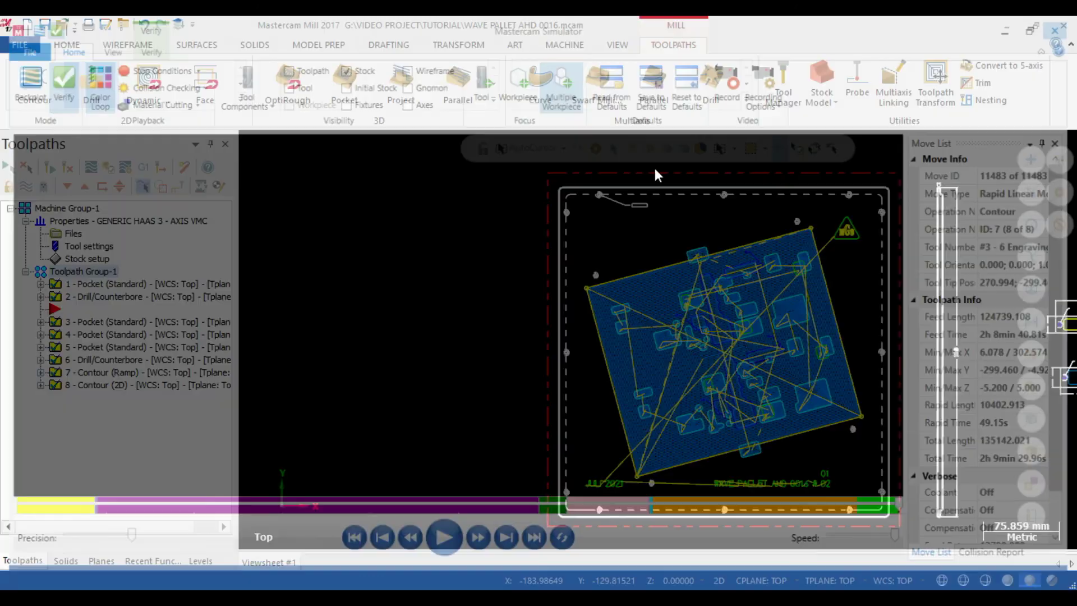
Step: Hide the toolpath display of all operations in Toolpath Group-1
{"action": "scroll", "coordinate": [503, 254], "scroll_direction": "down", "scroll_amount": 3}
{"action": "scroll", "coordinate": [731, 331], "scroll_direction": "up", "scroll_amount": 3}
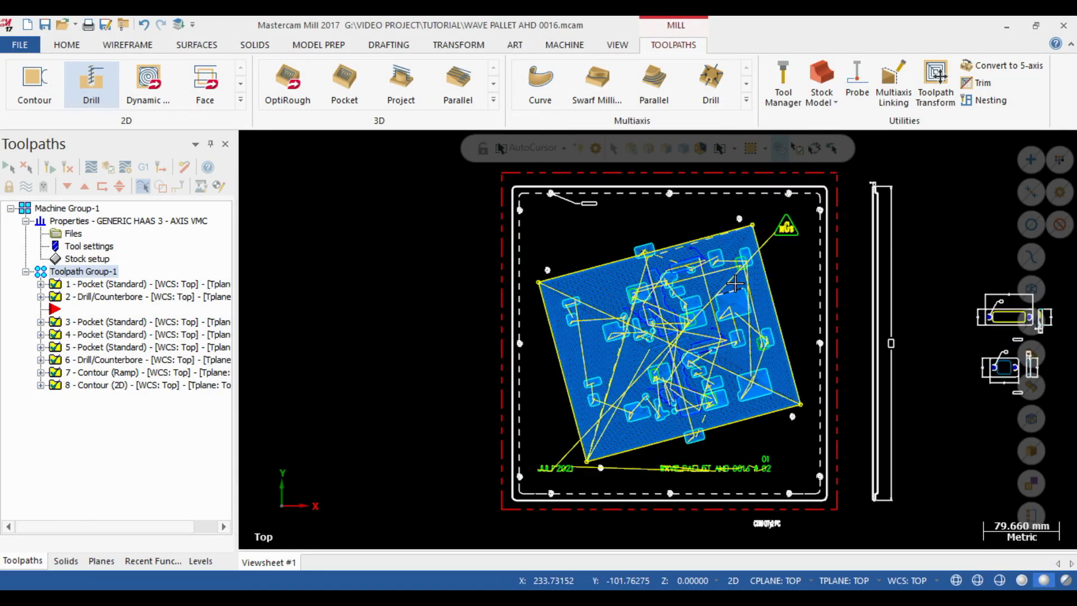
{"action": "scroll", "coordinate": [505, 329], "scroll_direction": "down", "scroll_amount": 4}
{"action": "scroll", "coordinate": [719, 333], "scroll_direction": "up", "scroll_amount": 1}
{"action": "scroll", "coordinate": [719, 332], "scroll_direction": "up", "scroll_amount": 1}
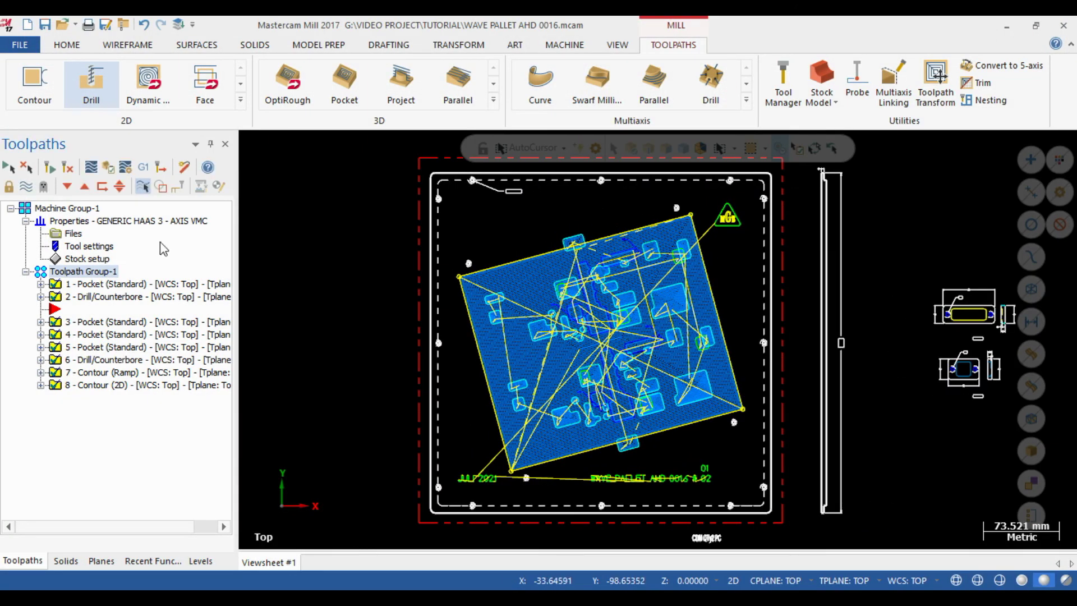
{"action": "left_click", "coordinate": [25, 186]}
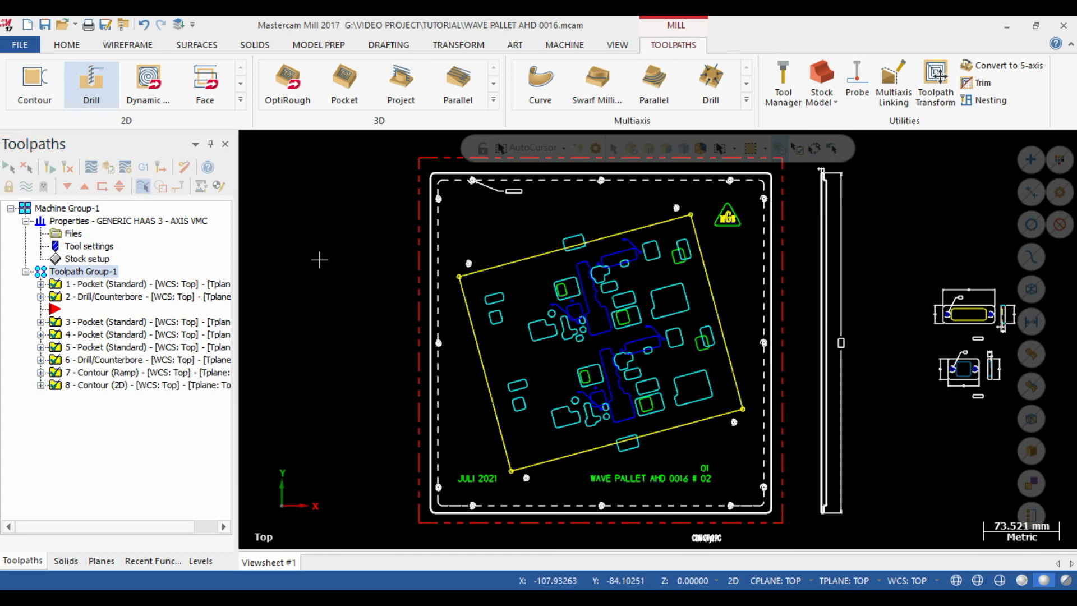